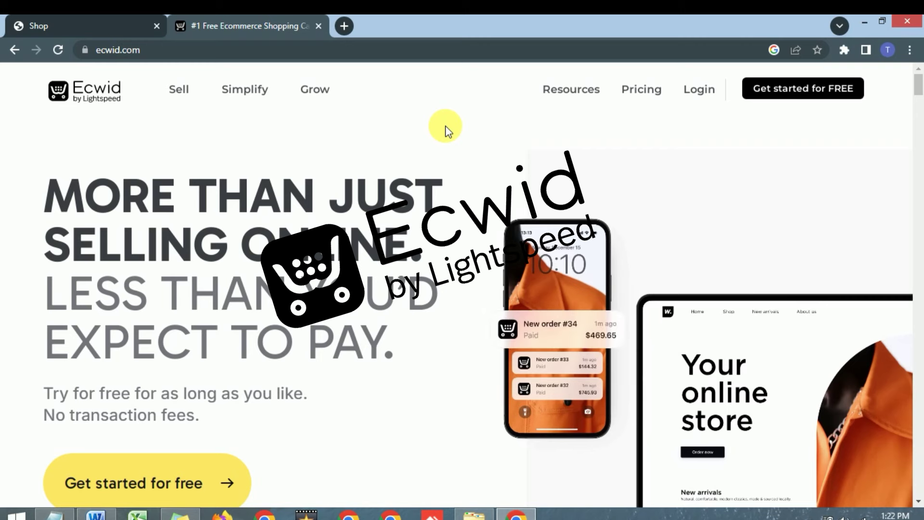
Scroll up and down the fashionhub33.company.site jewellery storefront home page to browse it.
scroll(460, 133, down, 3)
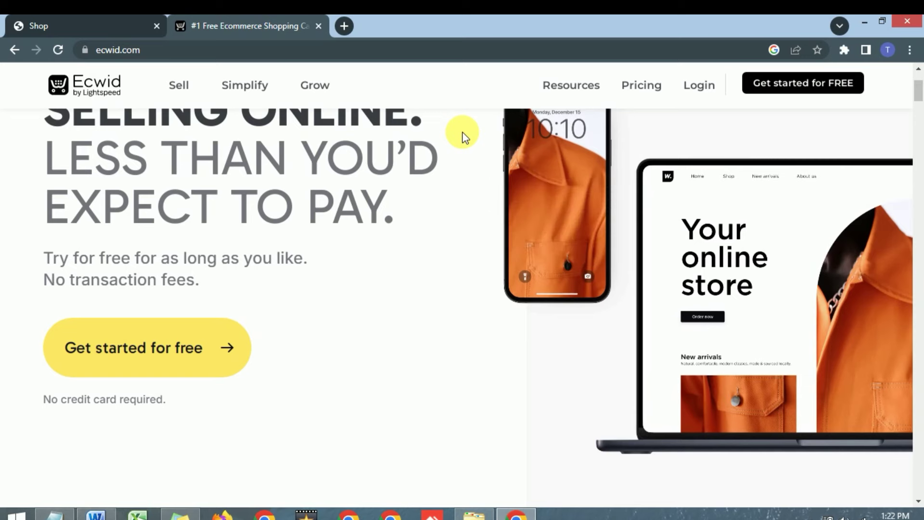
scroll(463, 137, down, 4)
scroll(466, 138, down, 3)
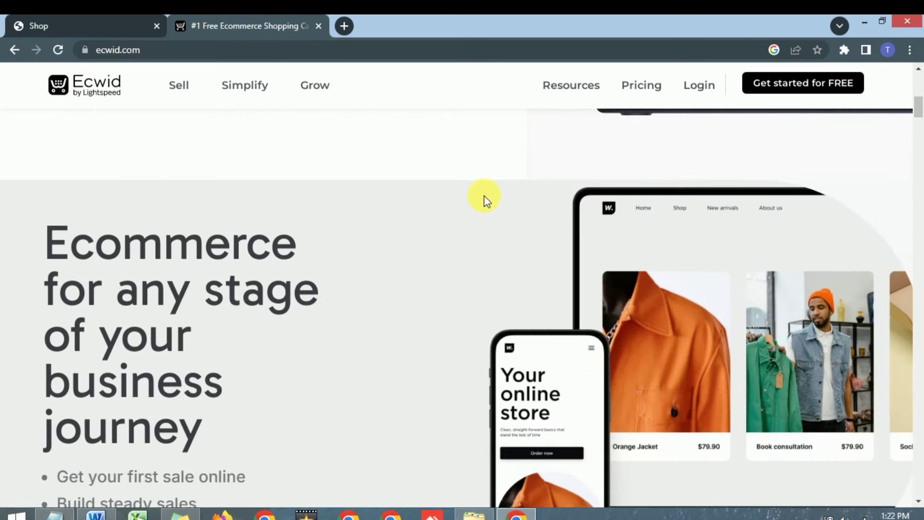
scroll(484, 198, up, 10)
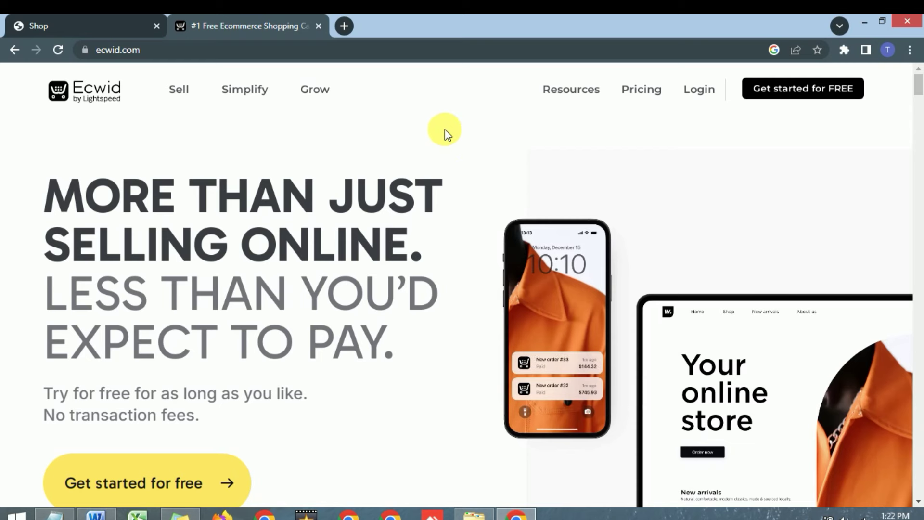
scroll(439, 126, down, 3)
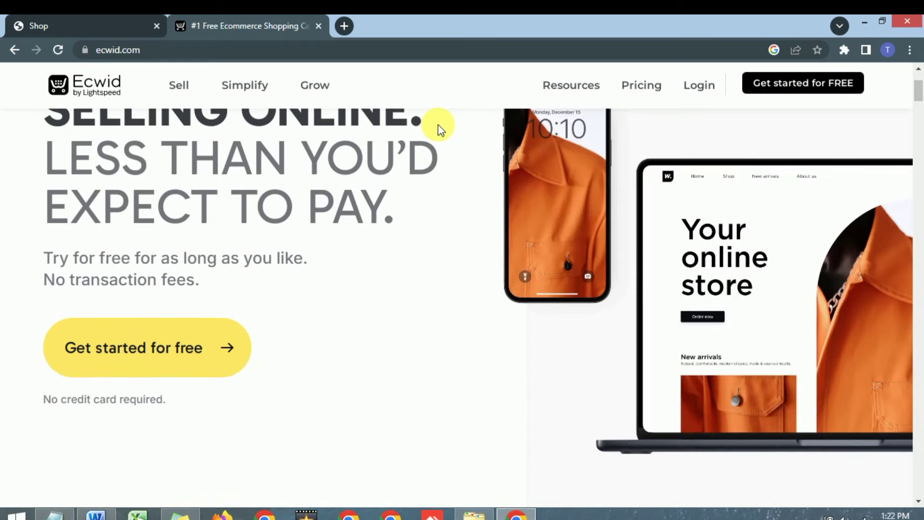
scroll(424, 147, up, 3)
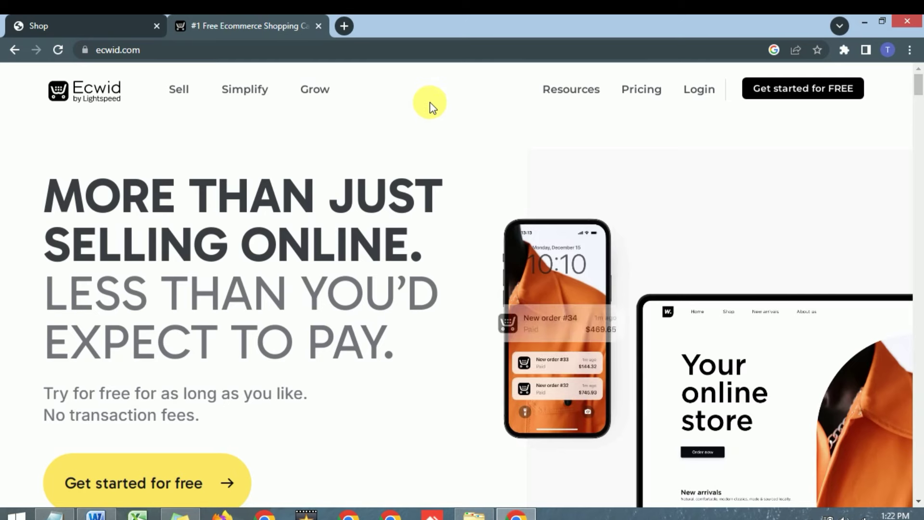
scroll(429, 103, down, 2)
scroll(429, 103, up, 2)
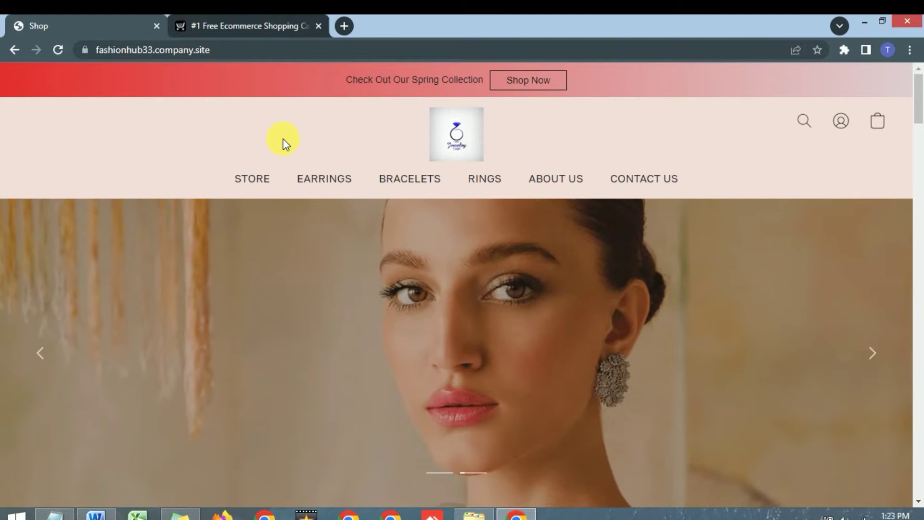
scroll(327, 132, down, 1)
scroll(327, 132, up, 1)
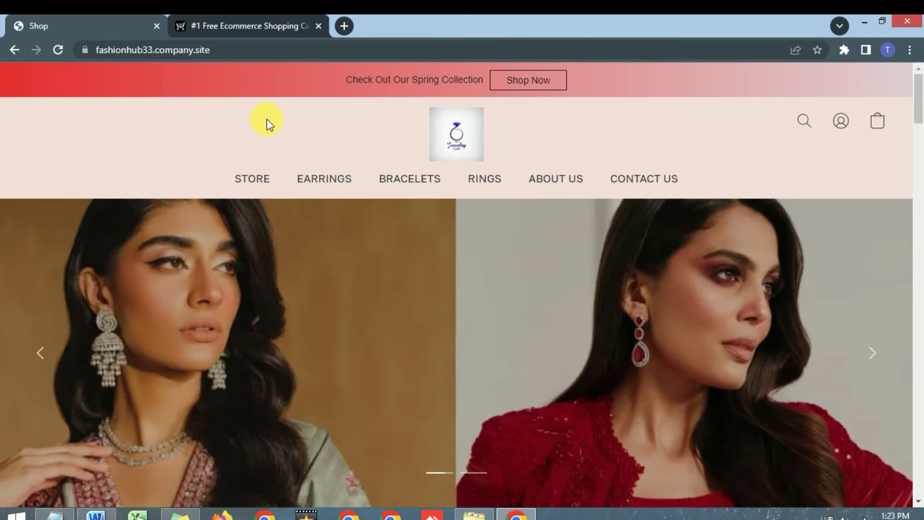
scroll(267, 120, down, 6)
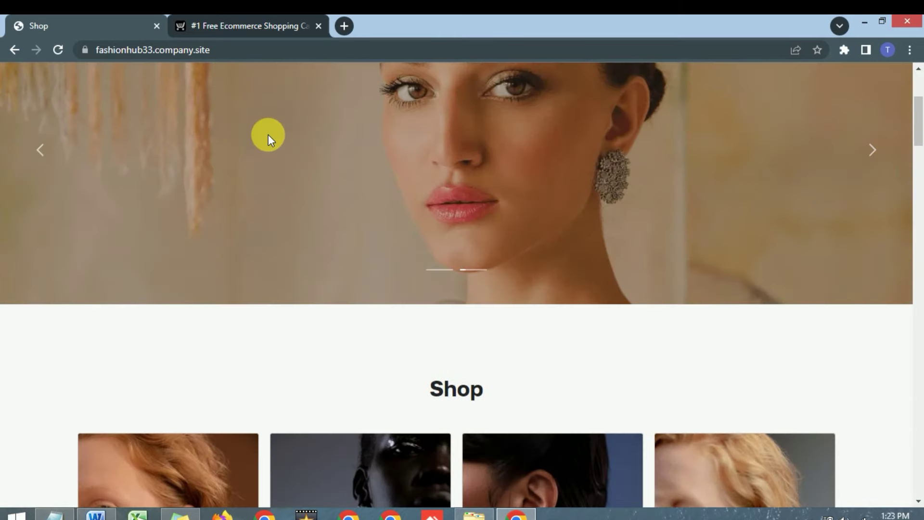
scroll(267, 134, down, 1)
scroll(255, 146, up, 7)
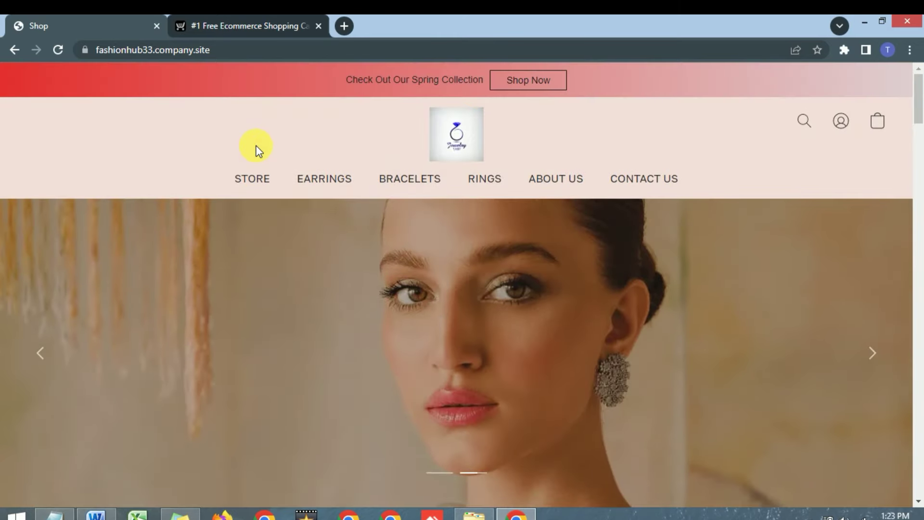
scroll(255, 145, down, 3)
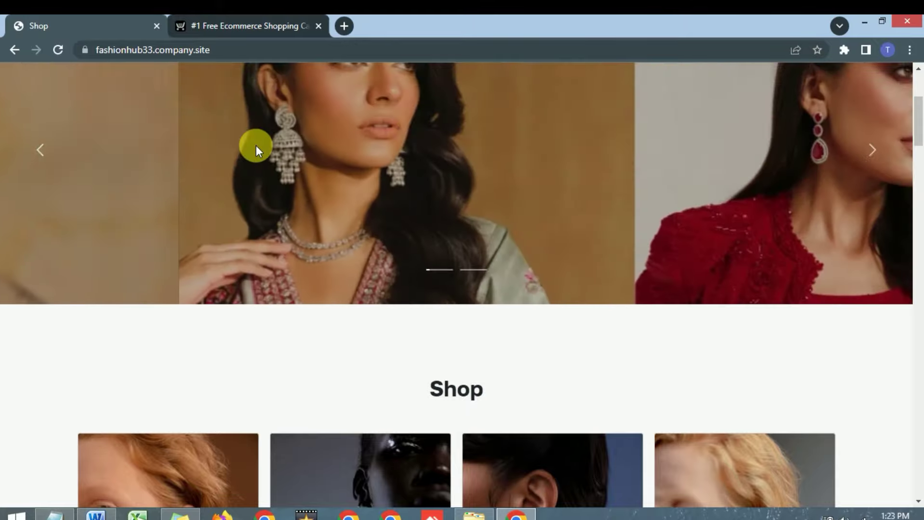
scroll(256, 145, up, 3)
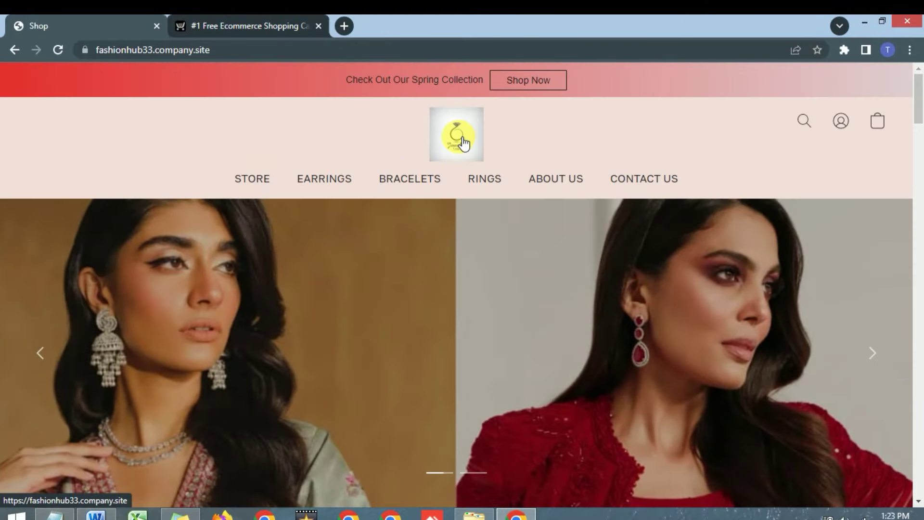
scroll(447, 150, down, 5)
scroll(440, 149, down, 3)
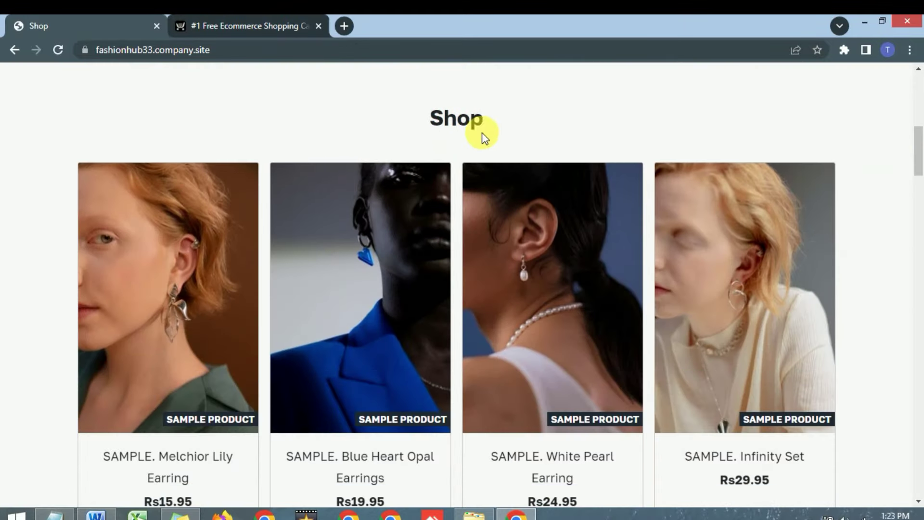
scroll(418, 126, down, 2)
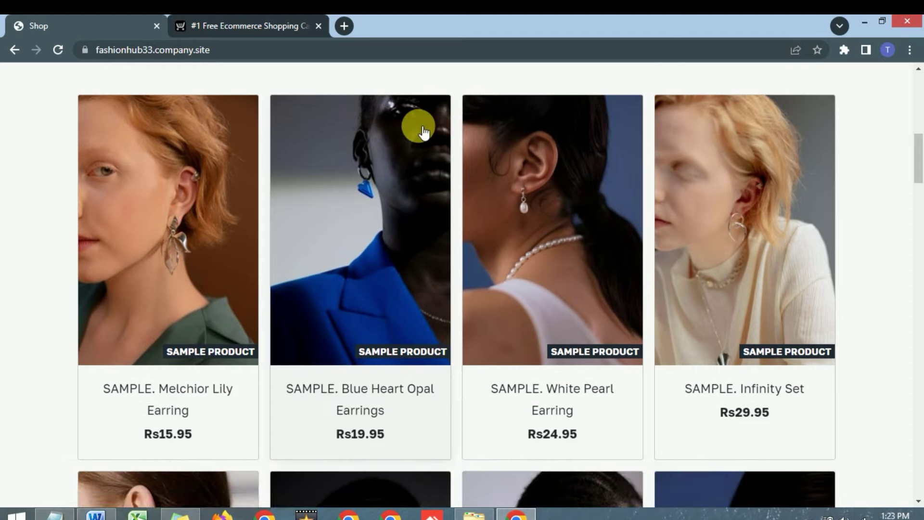
scroll(419, 128, up, 2)
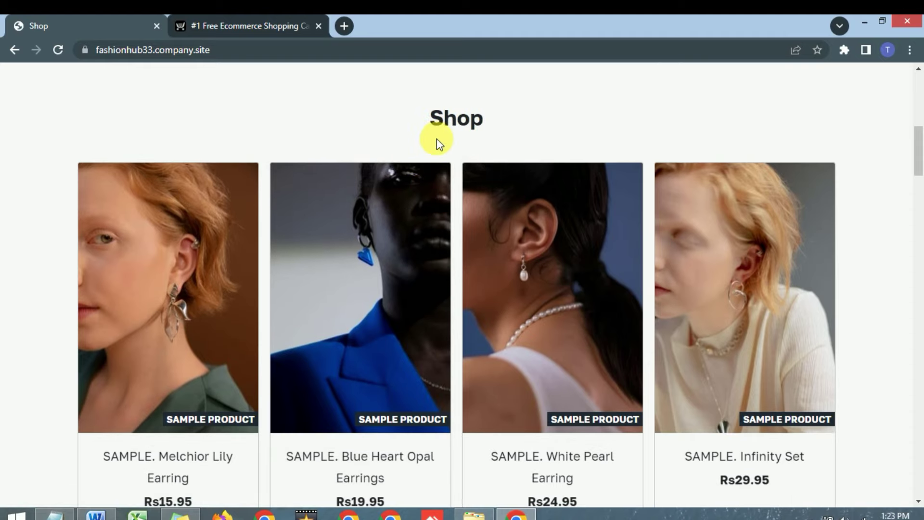
scroll(437, 140, down, 2)
scroll(366, 298, down, 15)
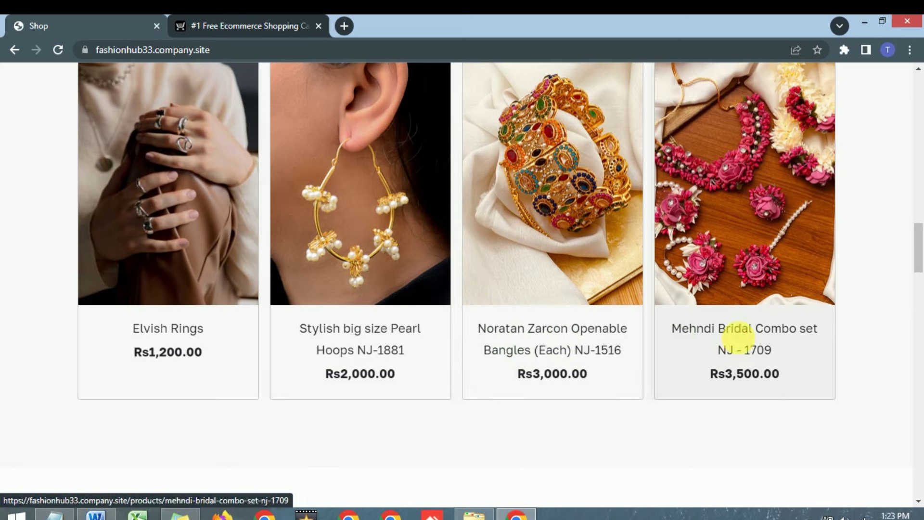
click(736, 330)
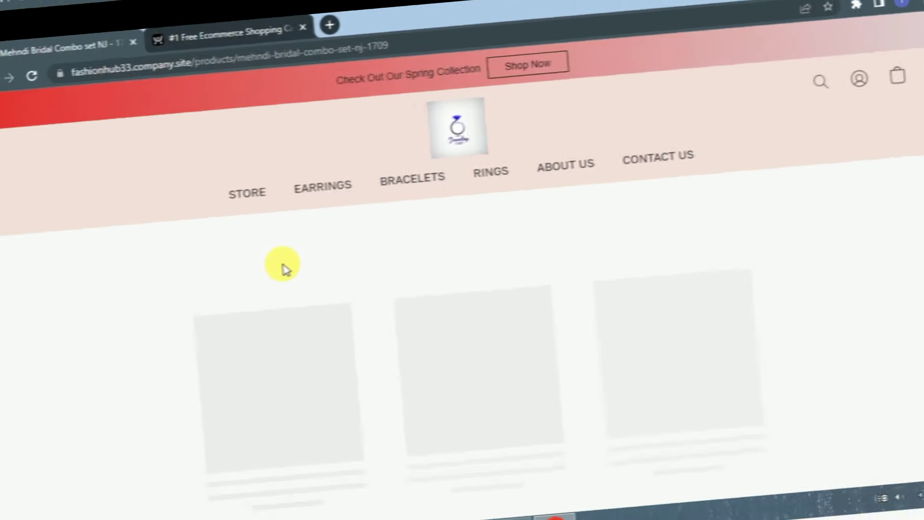
scroll(279, 250, down, 1)
scroll(274, 249, down, 4)
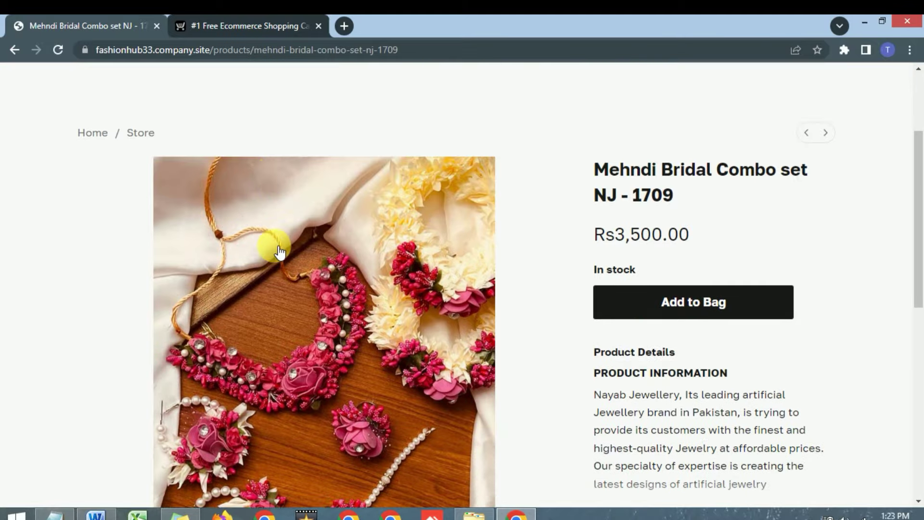
scroll(643, 278, up, 2)
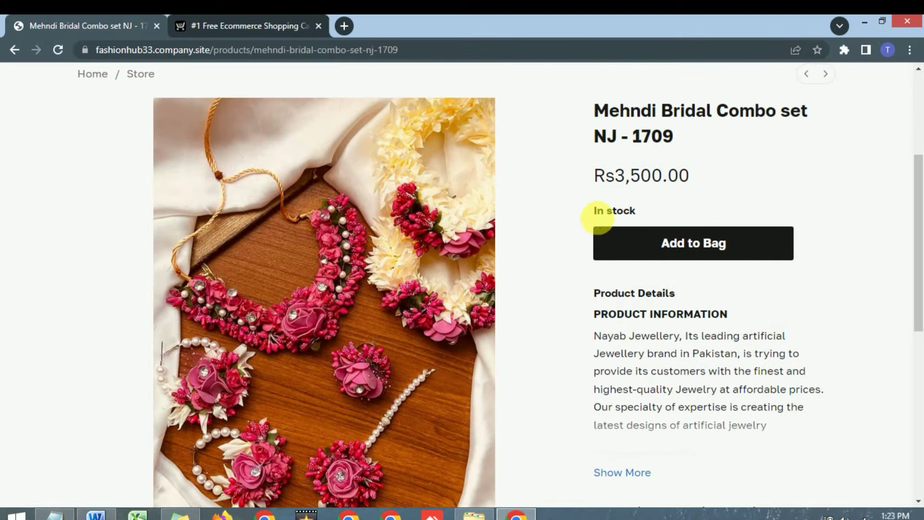
scroll(549, 234, up, 1)
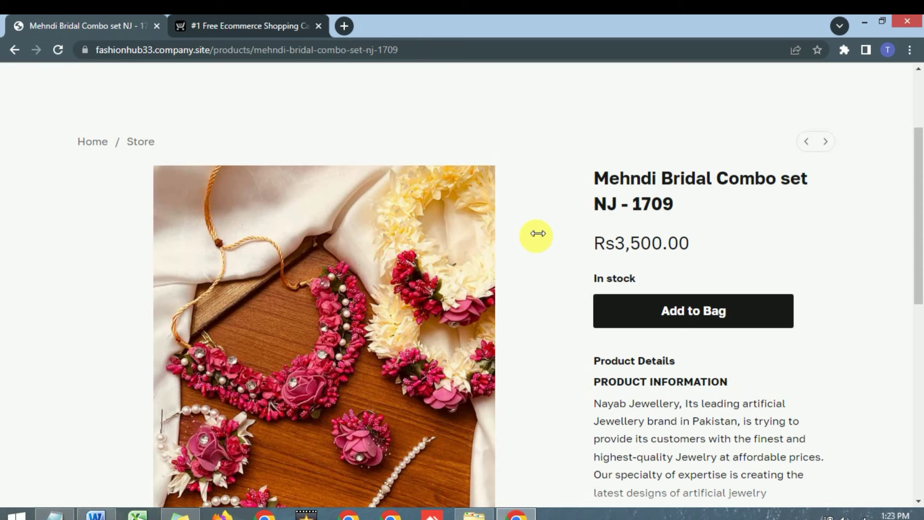
click(14, 53)
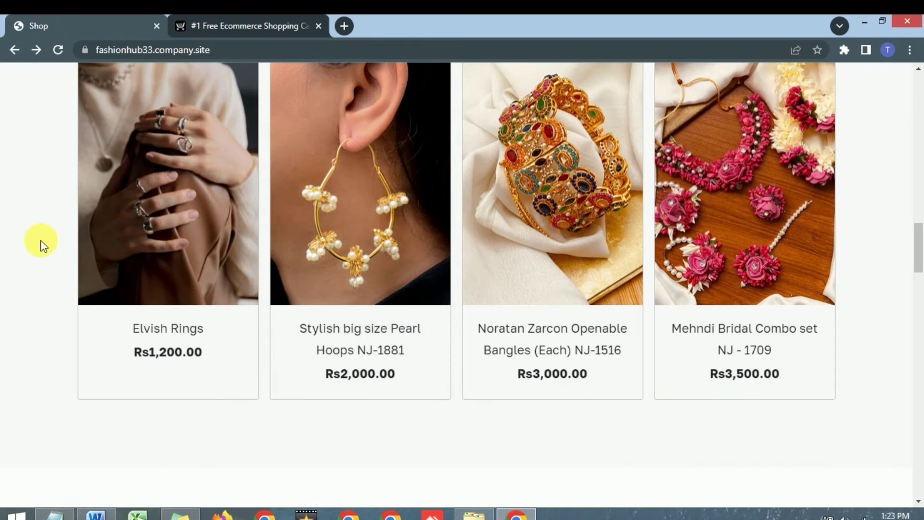
scroll(41, 241, down, 10)
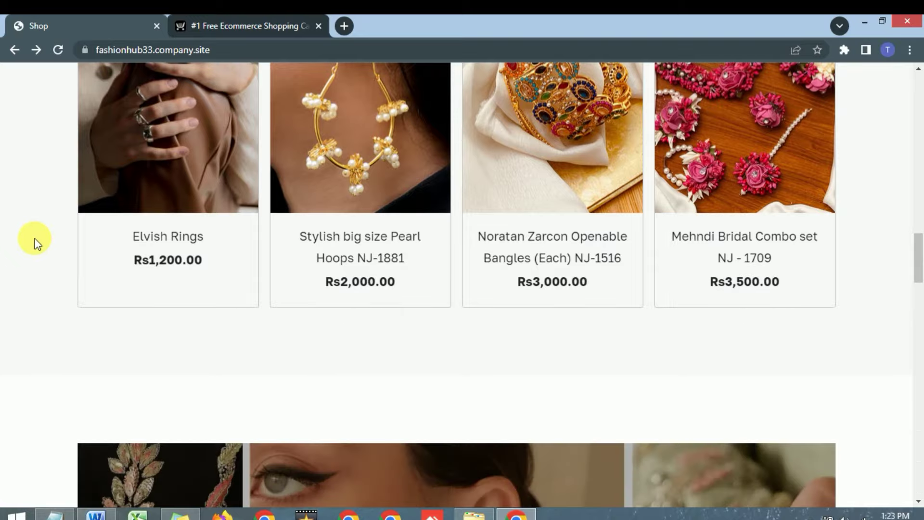
scroll(37, 241, down, 10)
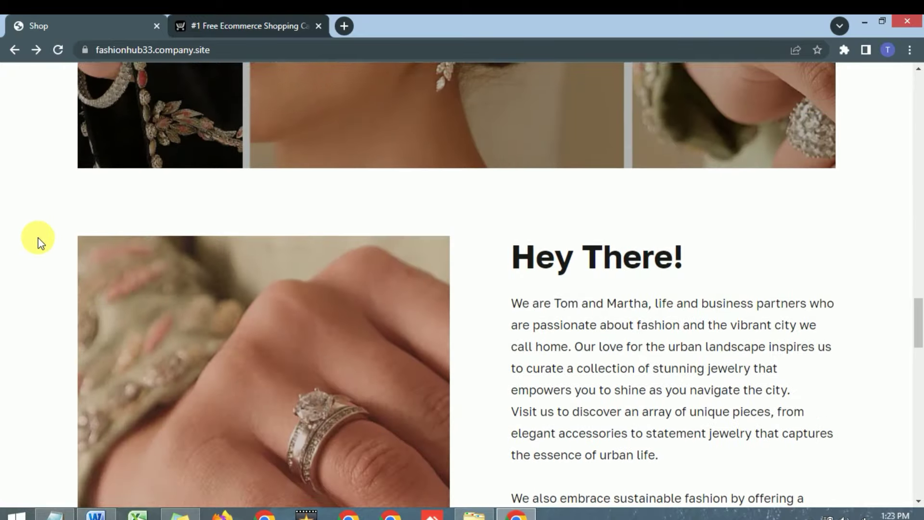
scroll(135, 191, up, 12)
scroll(136, 192, up, 15)
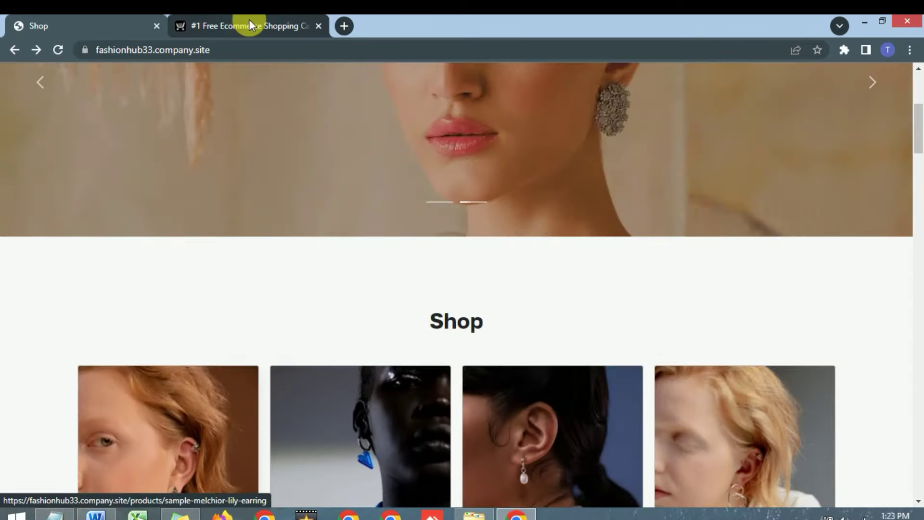
Close the fashionhub33 storefront tab, leaving the ecwid.com home page showing.
click(236, 17)
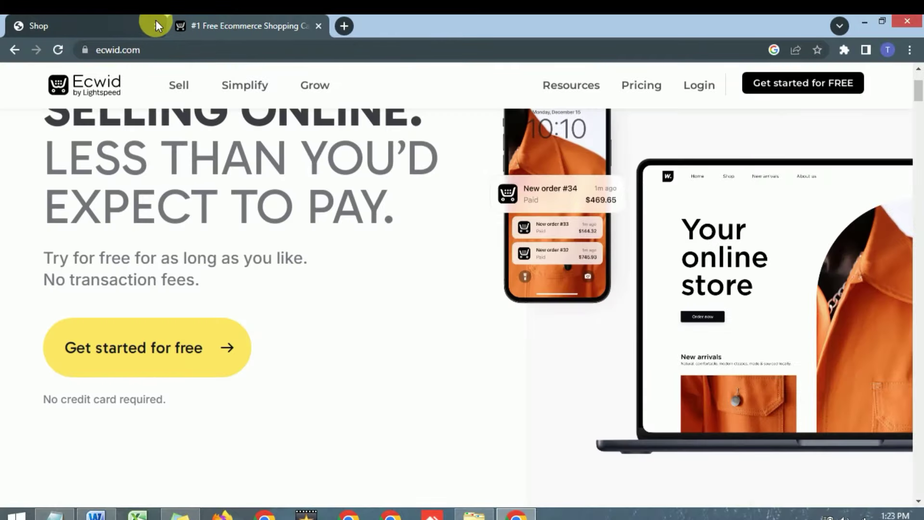
click(155, 25)
click(206, 56)
Start a free Ecwid account with Get started for FREE.
click(206, 53)
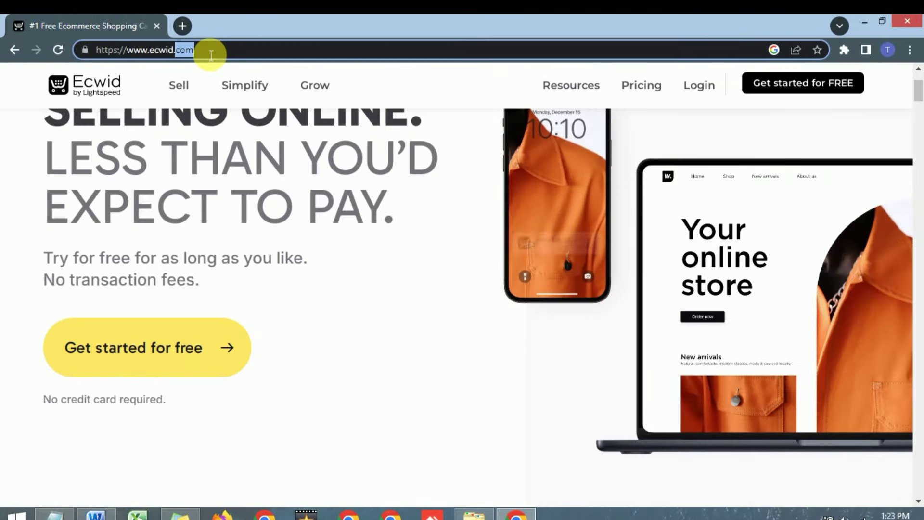
drag(137, 56, 205, 58)
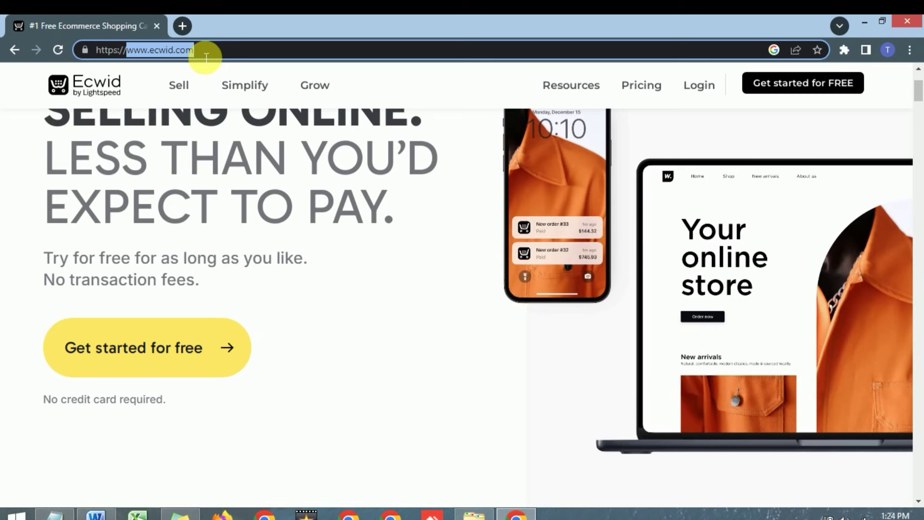
click(209, 57)
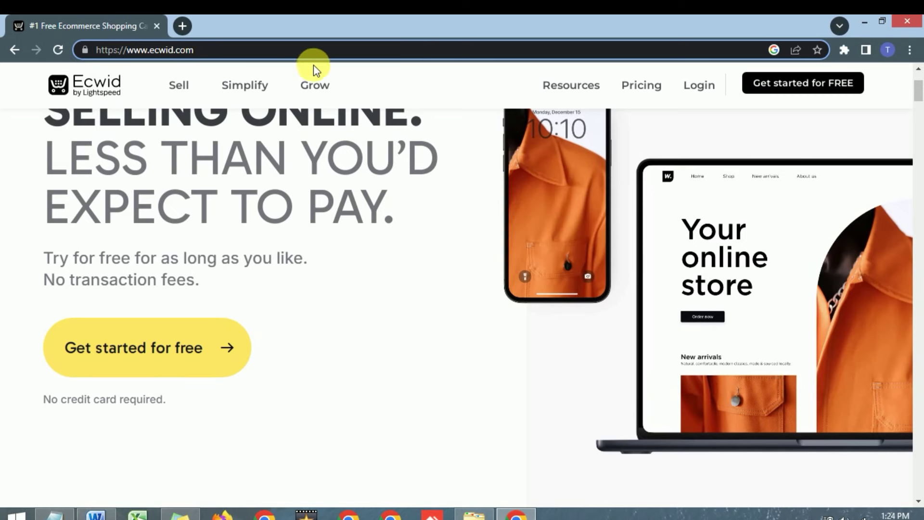
scroll(447, 139, up, 3)
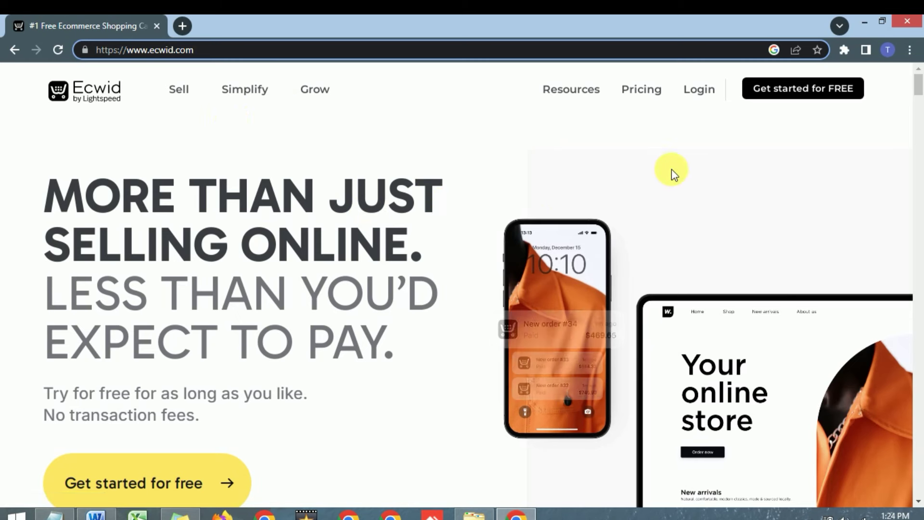
click(775, 91)
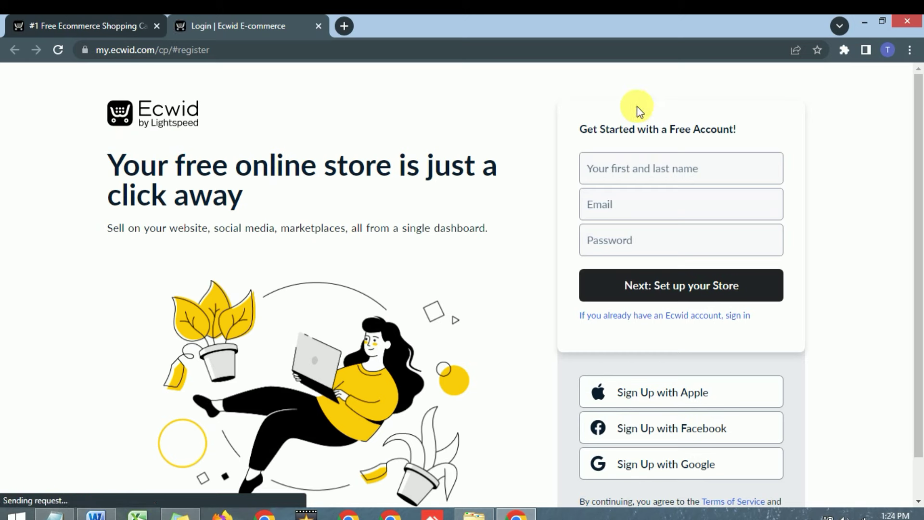
Fill in the account holder's full name and e-mail, then submit the sign-up form.
click(637, 178)
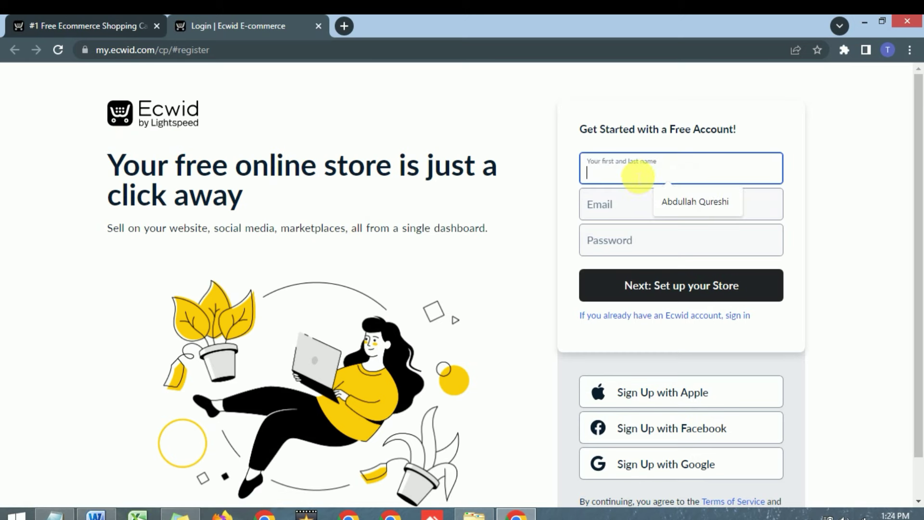
click(685, 201)
click(638, 213)
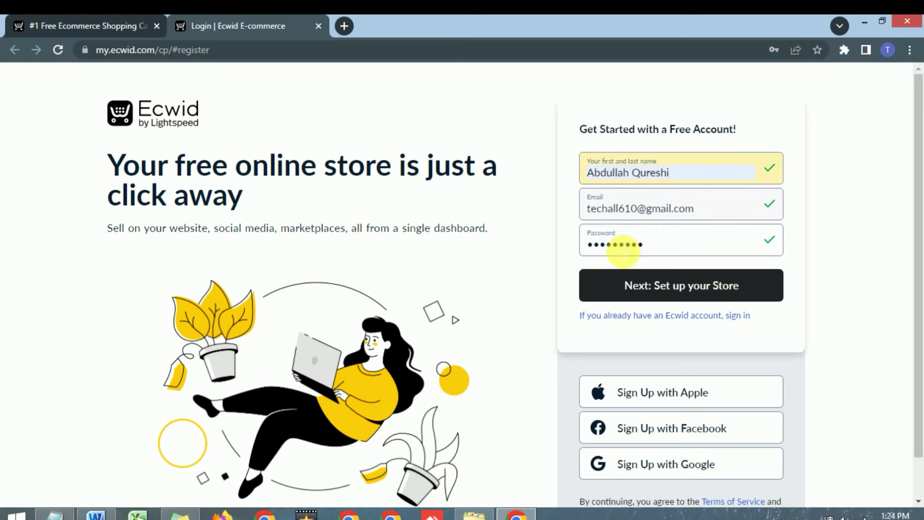
click(669, 289)
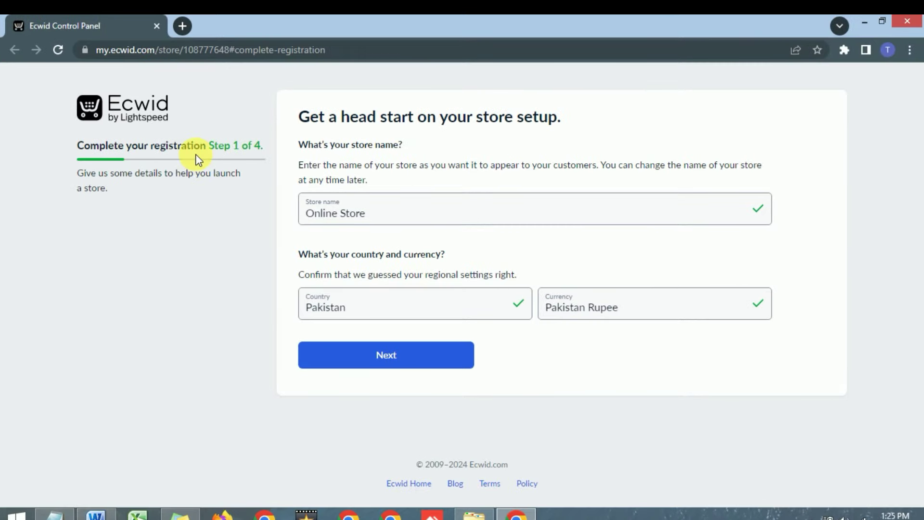
Replace the default store name with Fashion Shop.
drag(214, 153, 266, 155)
click(575, 407)
click(418, 216)
drag(419, 217, 303, 212)
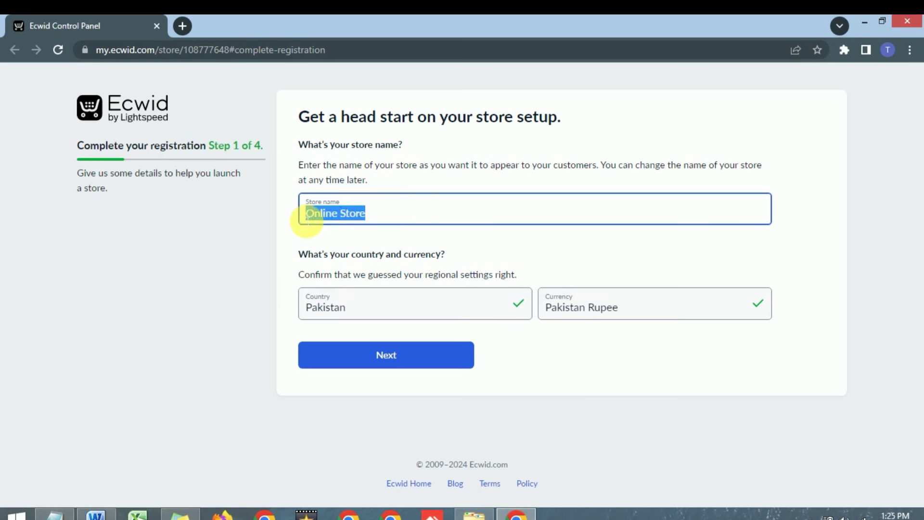
text(J)
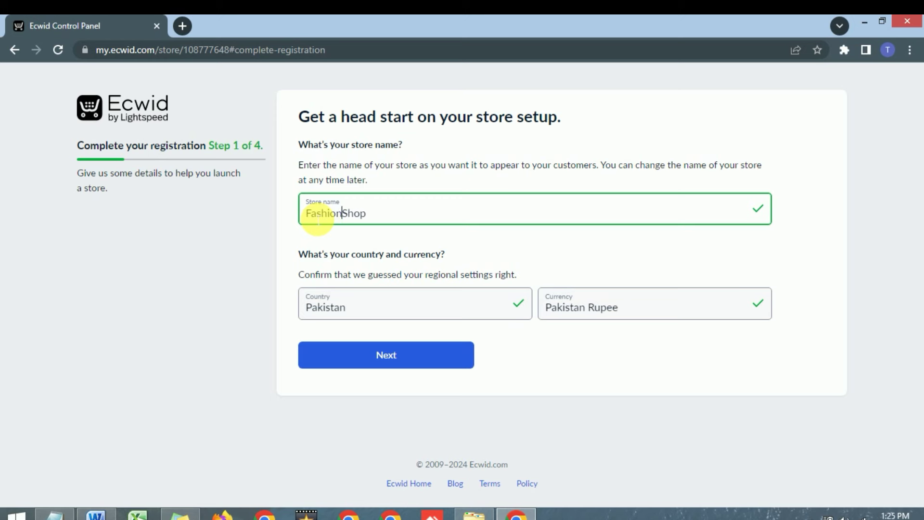
click(394, 220)
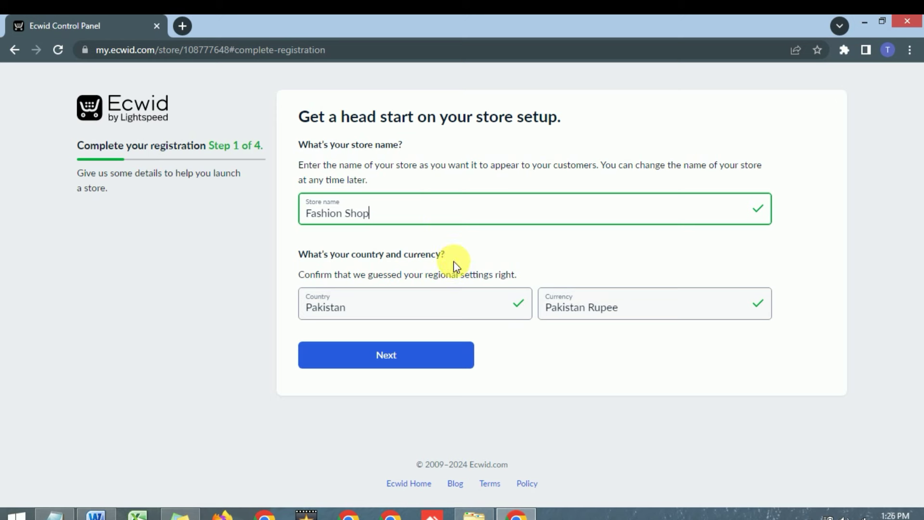
Keep Pakistan as country and Pakistan Rupee as currency, then continue to step 2.
click(429, 296)
click(430, 301)
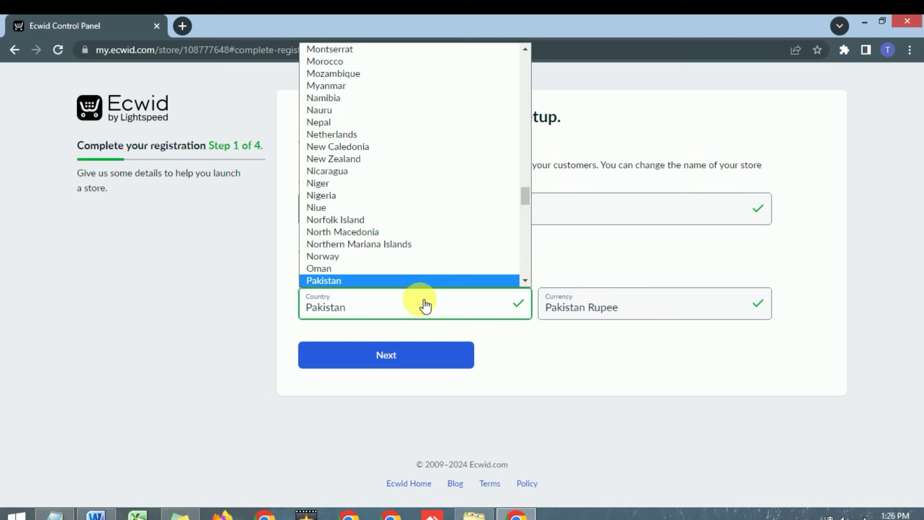
scroll(369, 183, down, 3)
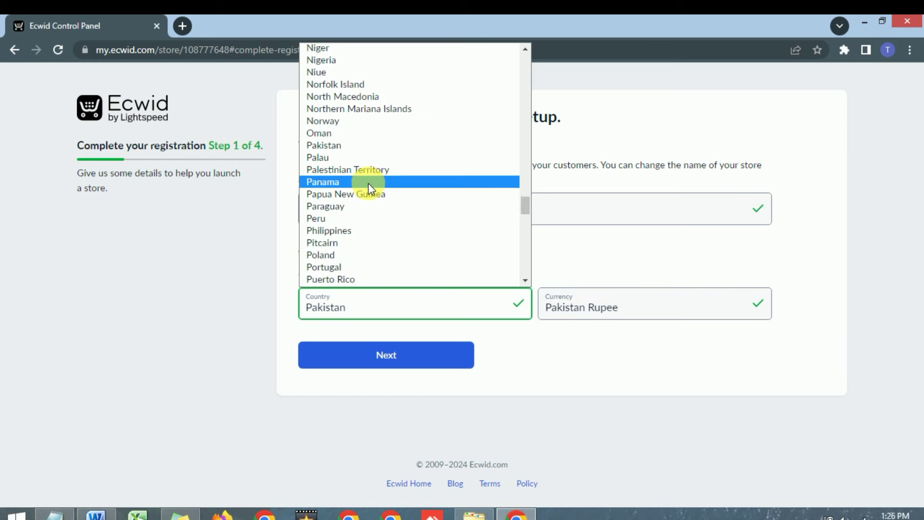
scroll(369, 183, up, 3)
click(611, 252)
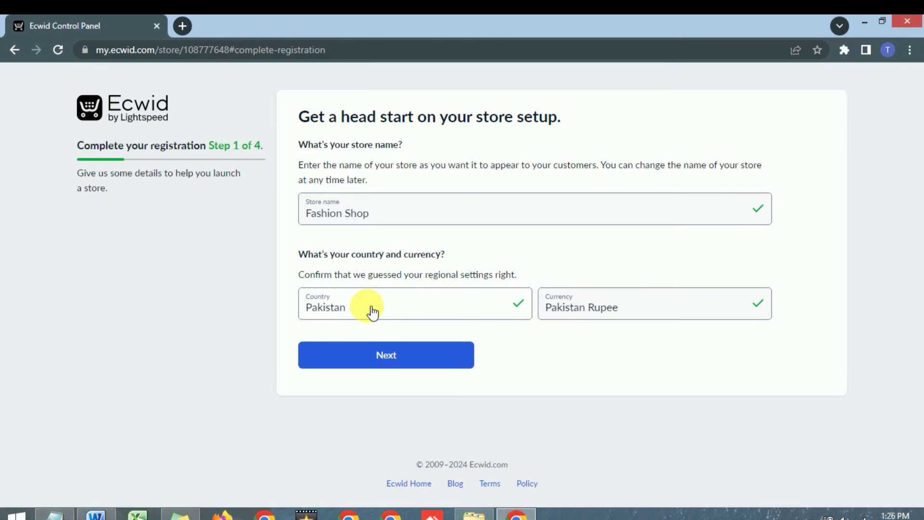
click(578, 314)
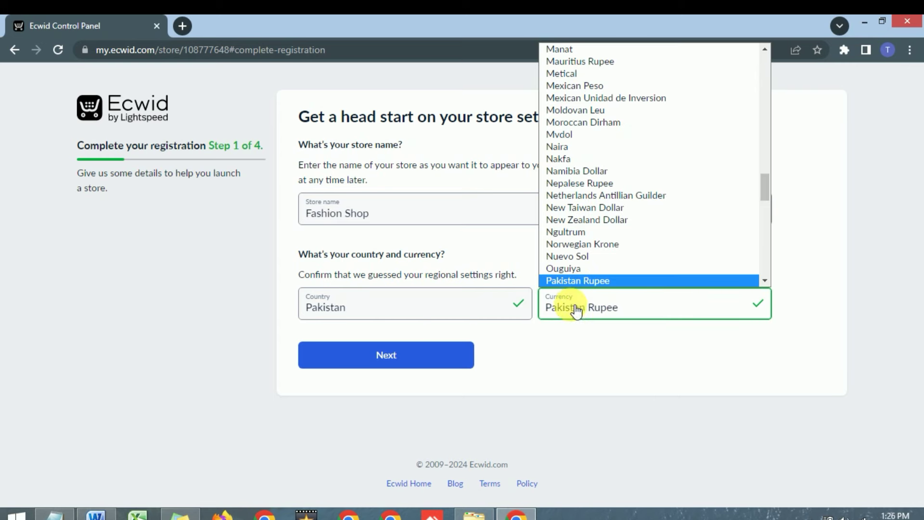
click(538, 345)
click(438, 365)
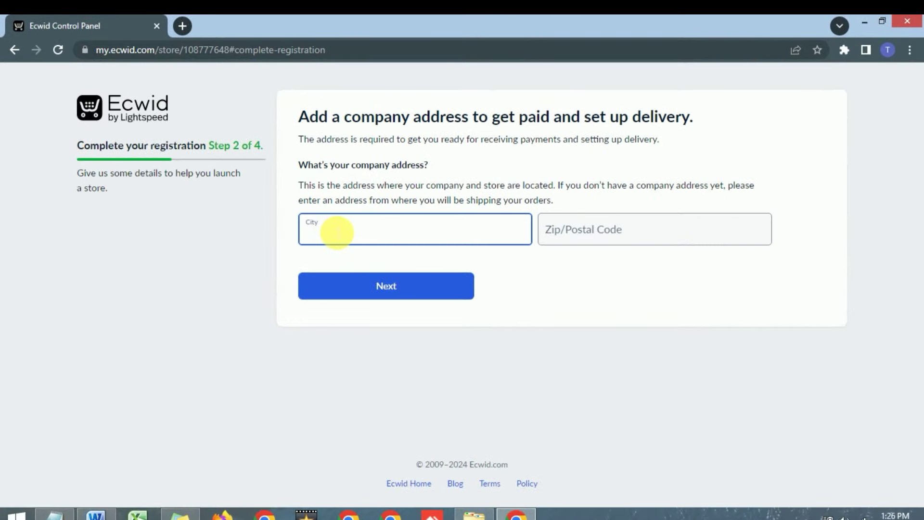
Enter company address city Islamabad and postal code 44000, then continue.
text(Islamaba)
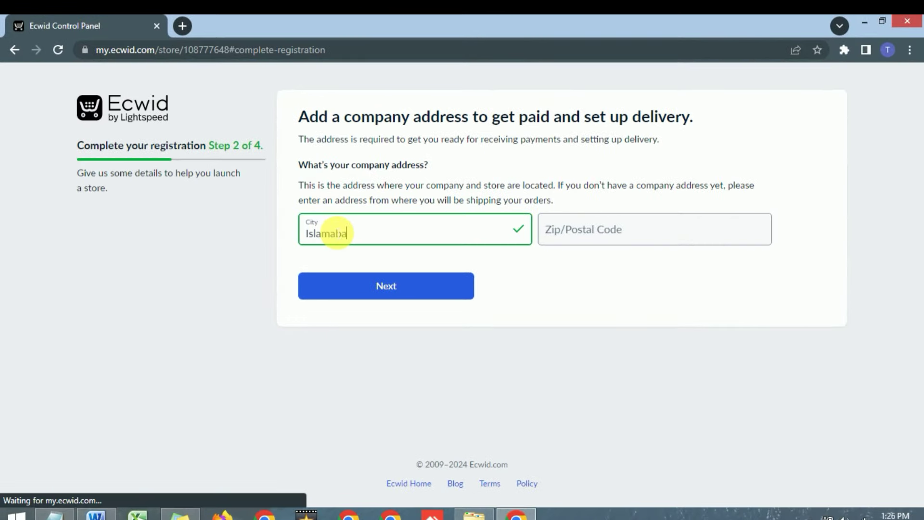
text(d)
click(651, 244)
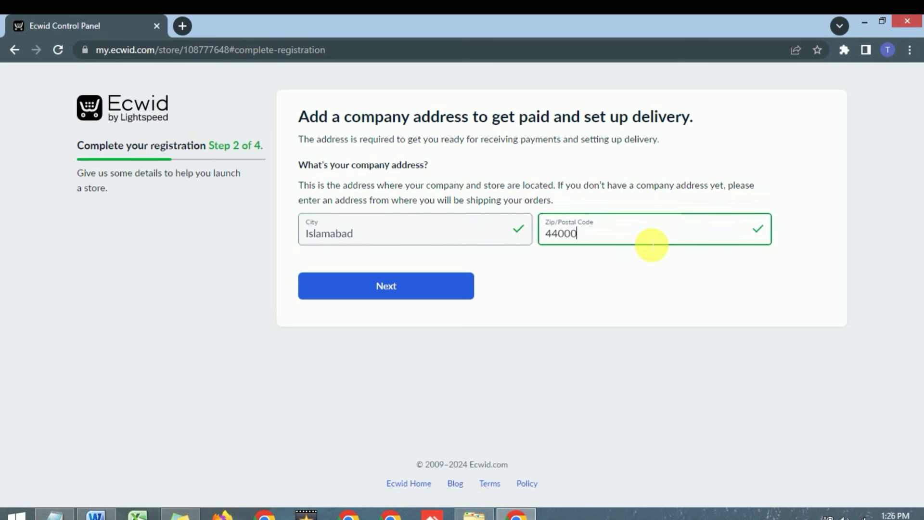
click(383, 296)
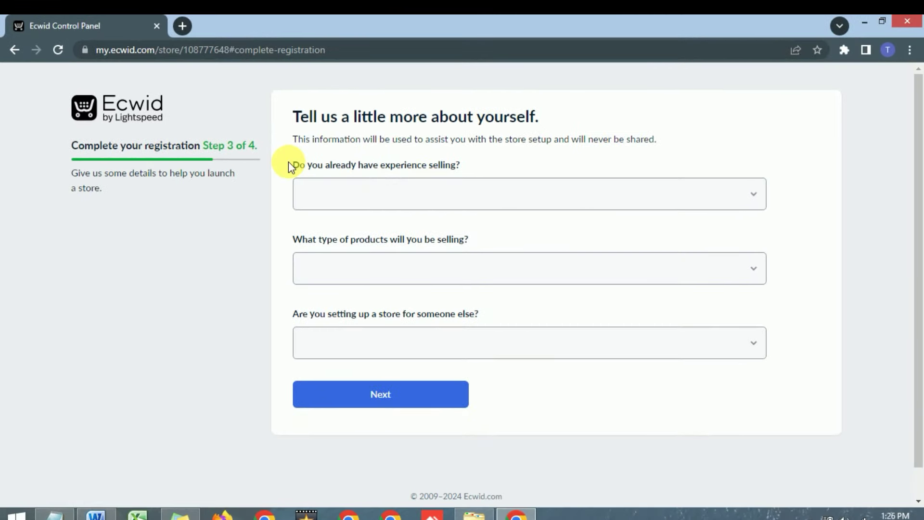
Answer I'm just getting started, product type Jewelry, and No for setting up for someone else.
click(417, 202)
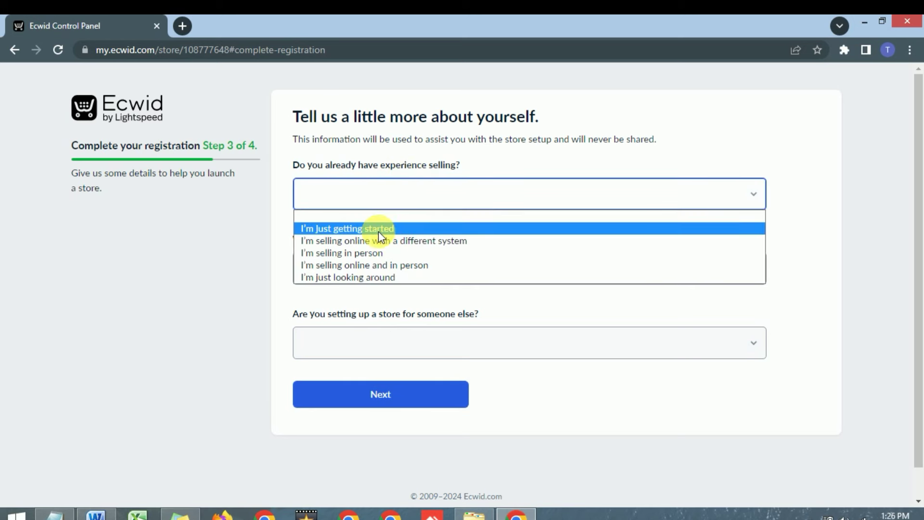
click(340, 229)
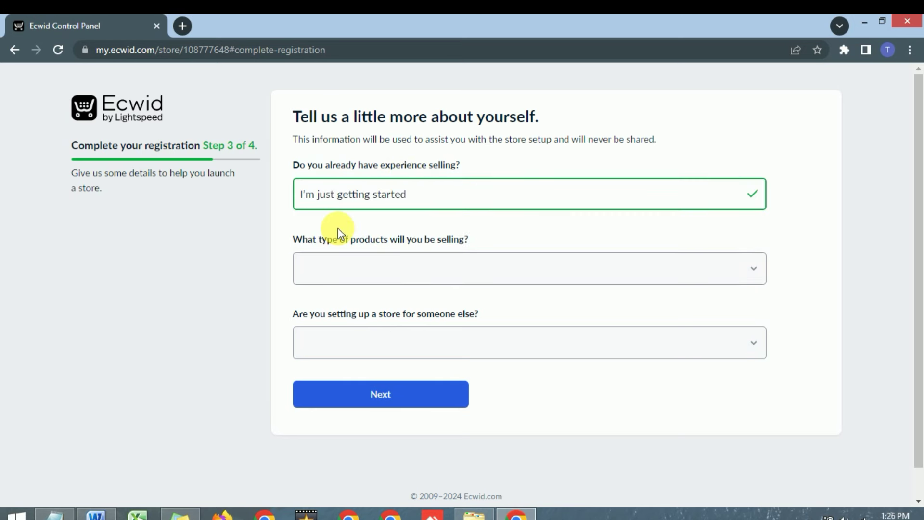
click(363, 270)
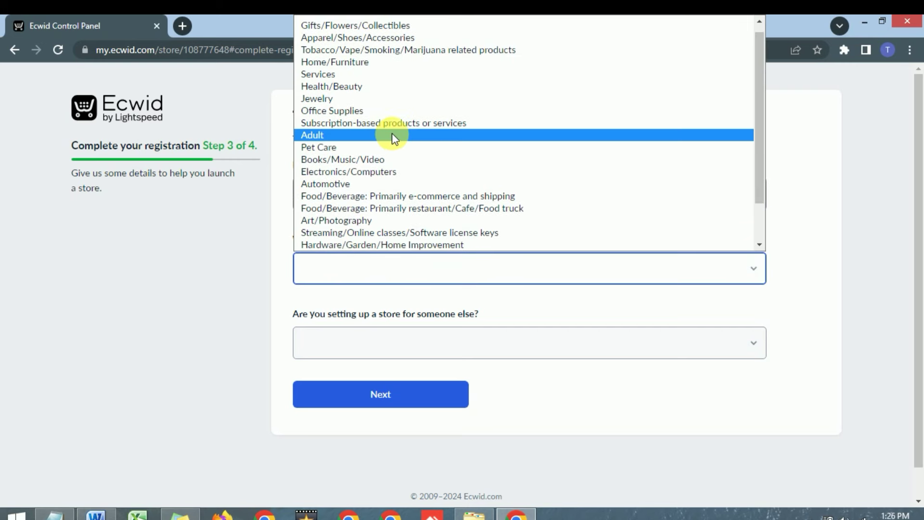
scroll(390, 135, up, 1)
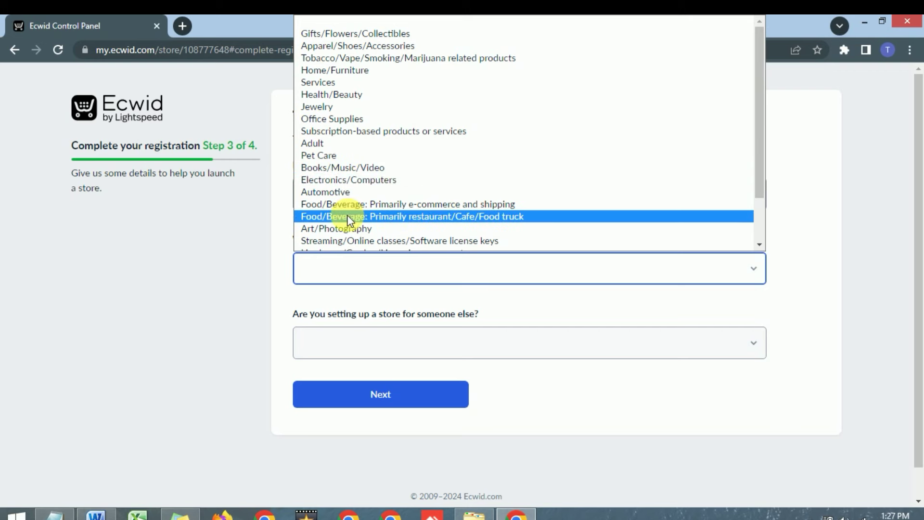
scroll(348, 215, down, 2)
scroll(348, 215, up, 1)
scroll(335, 161, up, 1)
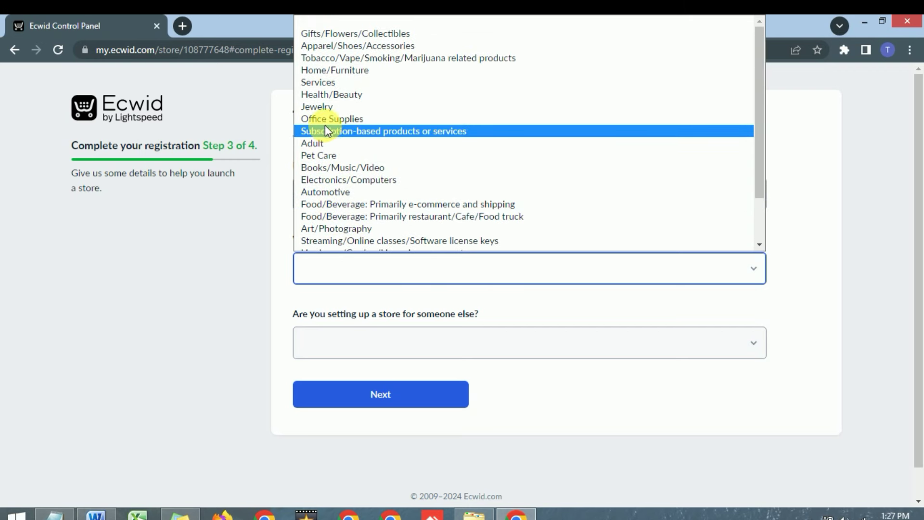
click(331, 105)
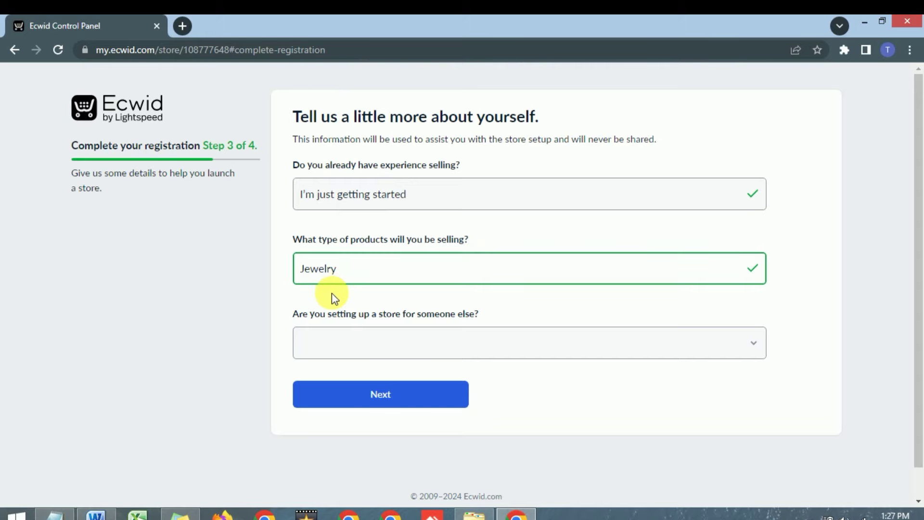
scroll(331, 293, down, 1)
click(377, 310)
click(320, 359)
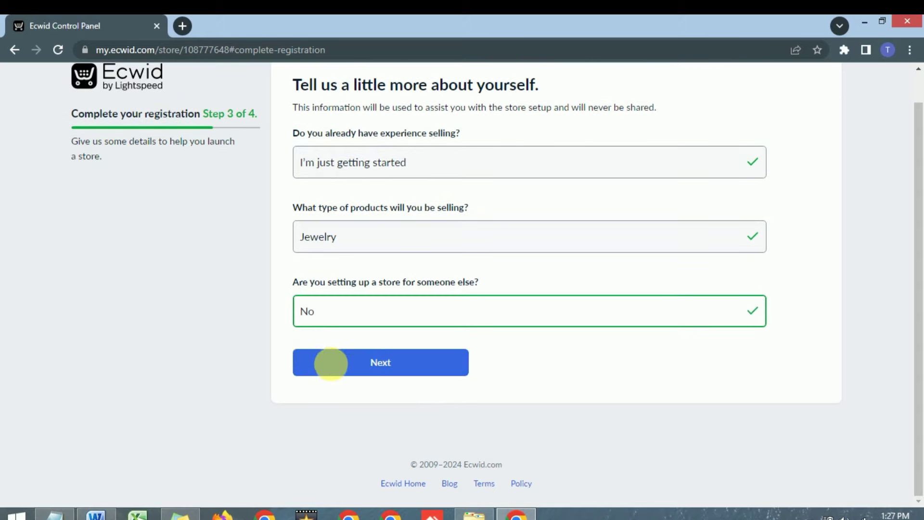
Move to step 4 and answer No to having an existing website.
click(343, 366)
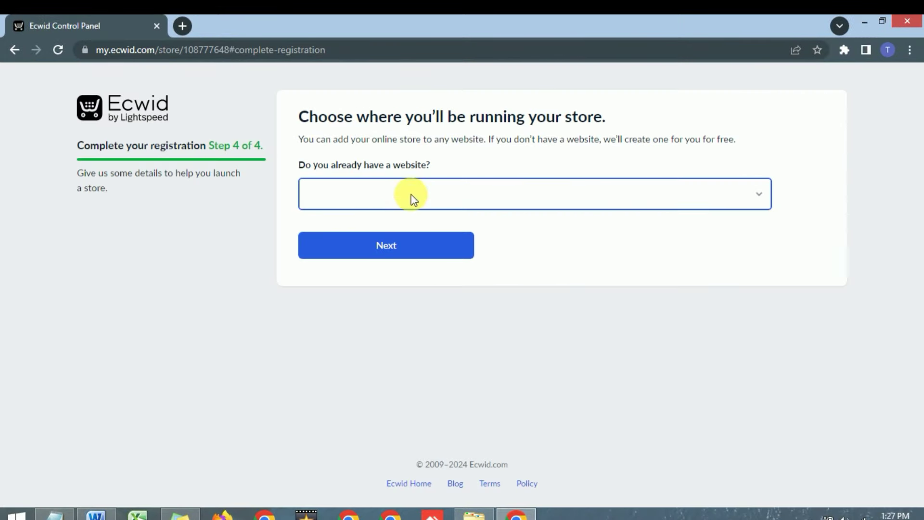
click(379, 200)
click(334, 238)
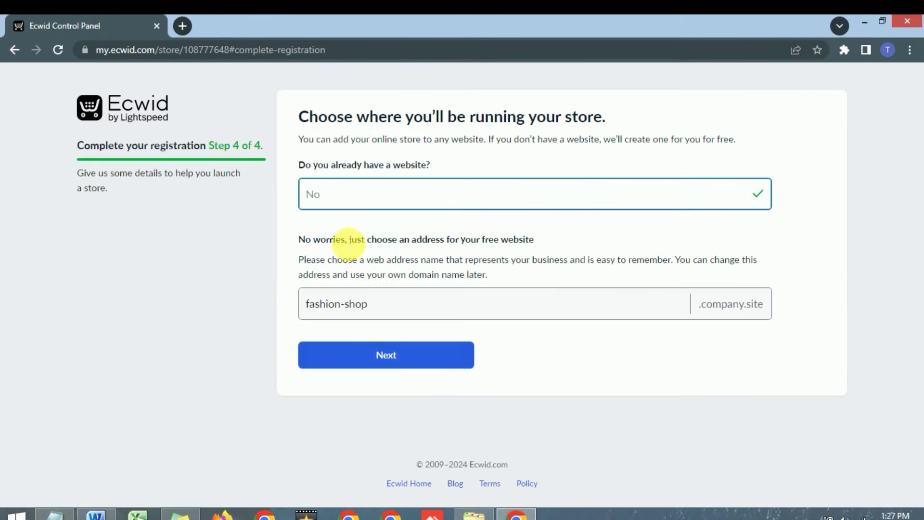
Change the taken fashion-shop address to fashion-shop345.company.site and submit it.
click(380, 313)
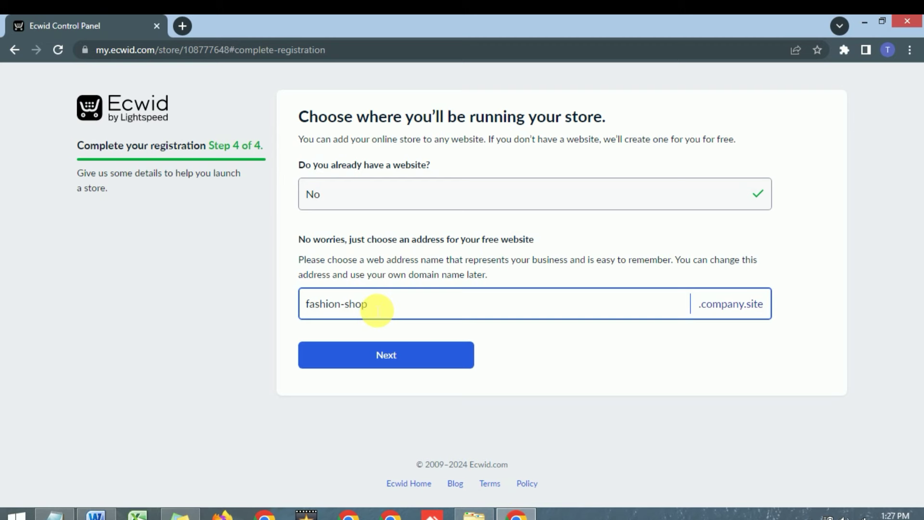
click(392, 355)
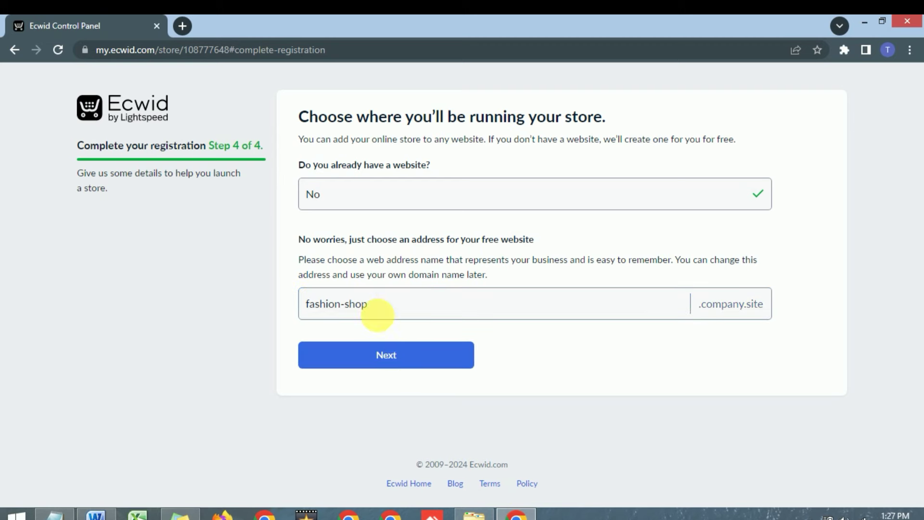
click(380, 310)
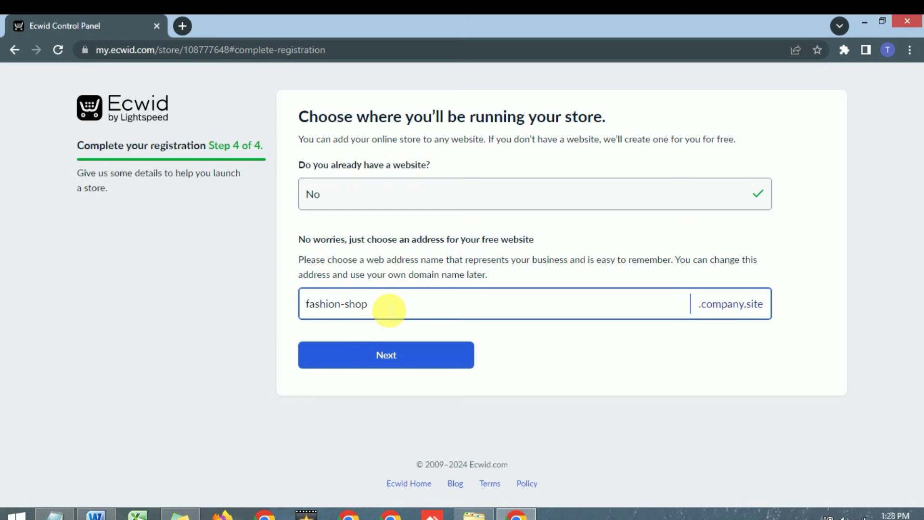
text(345)
click(391, 356)
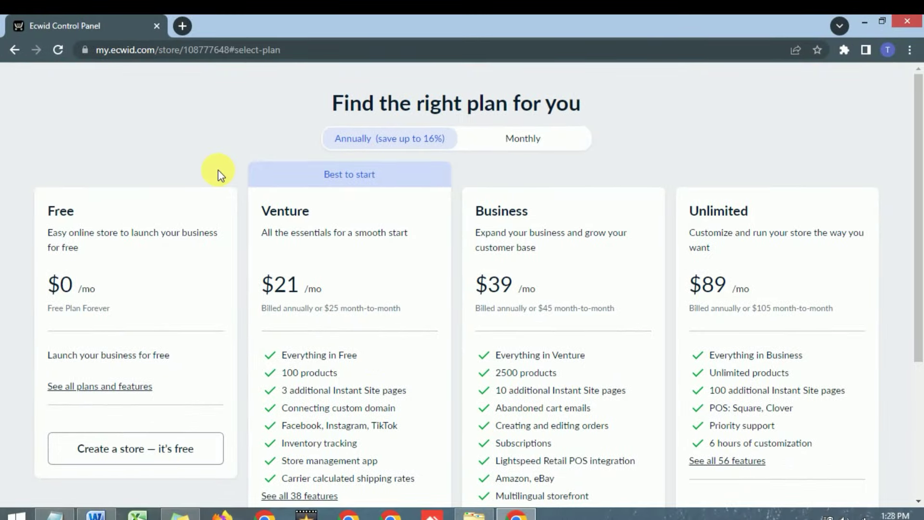
Review the Free plan card's details on the pricing plans page.
scroll(275, 178, down, 1)
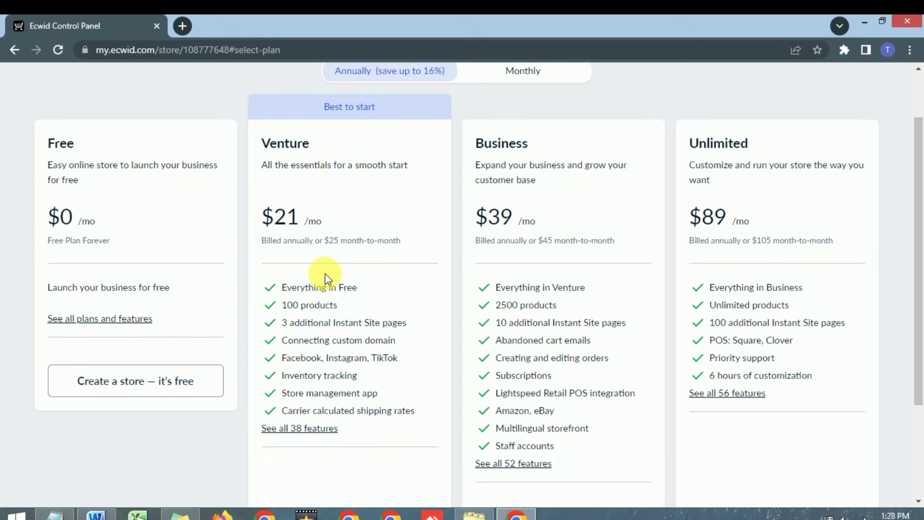
drag(46, 139, 155, 285)
click(140, 182)
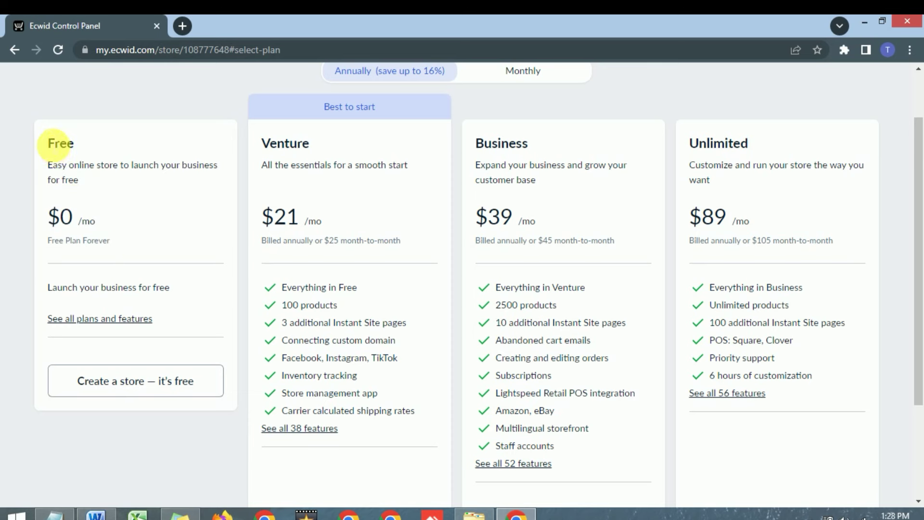
drag(53, 142, 178, 295)
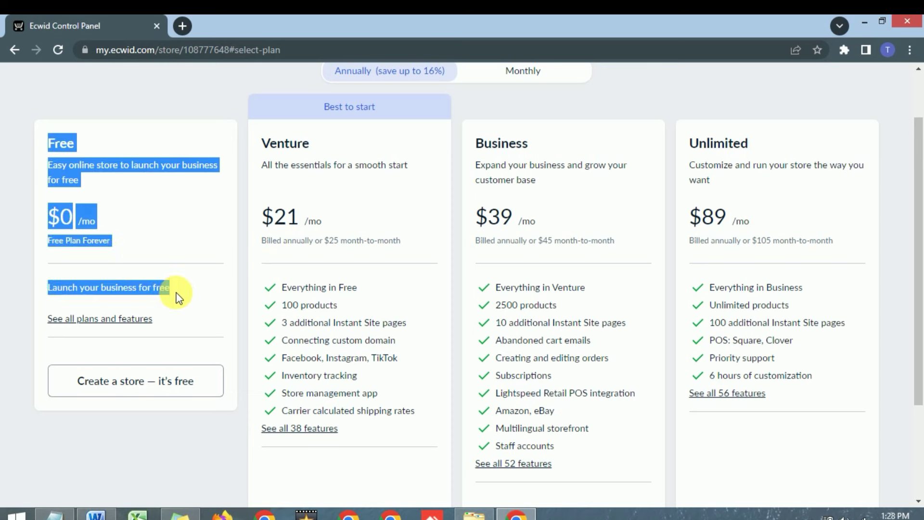
click(160, 183)
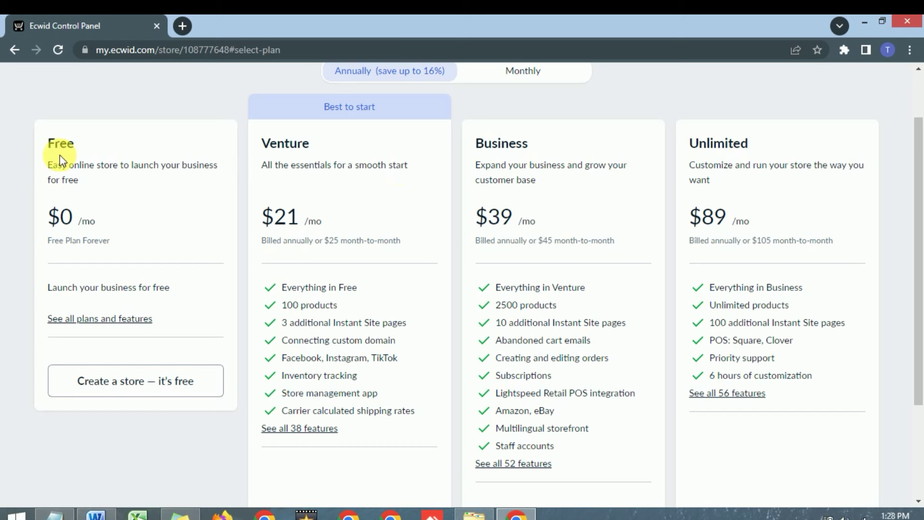
drag(48, 143, 101, 243)
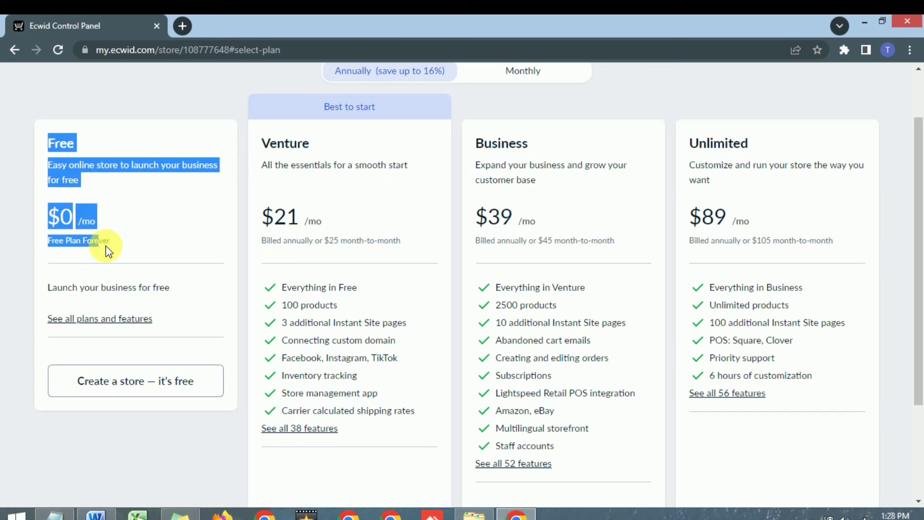
click(112, 190)
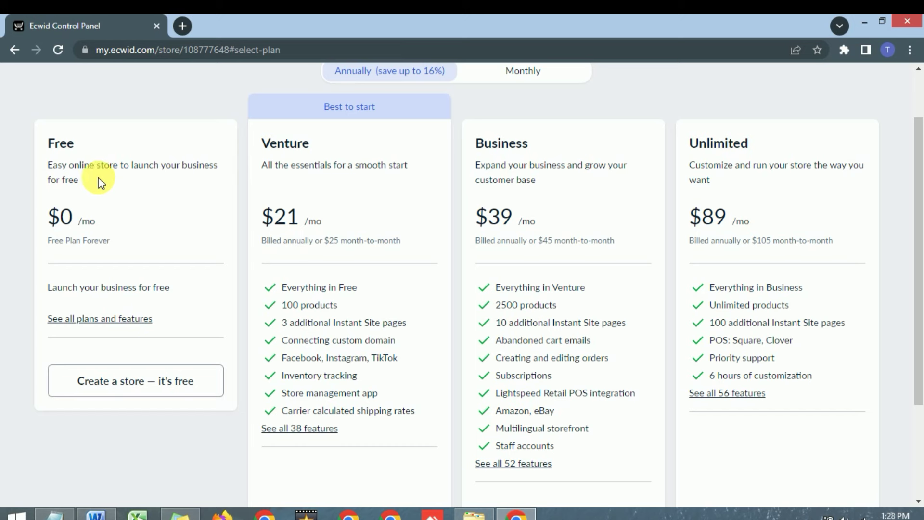
drag(47, 141, 123, 291)
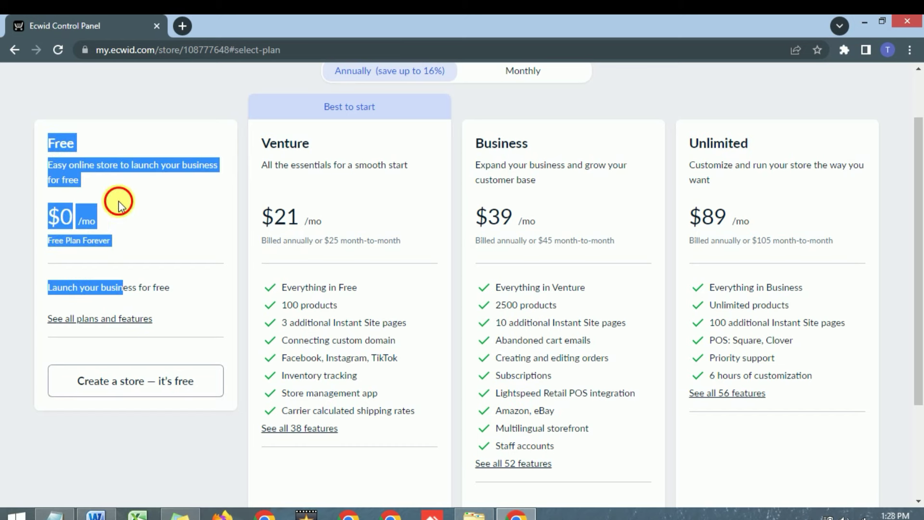
click(118, 201)
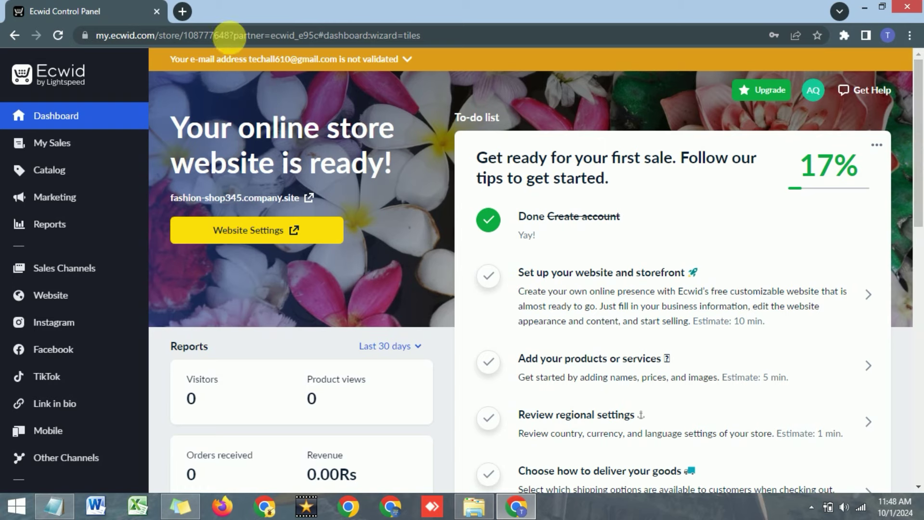
Open Gmail in a new browser tab beside the Ecwid Control Panel.
click(183, 12)
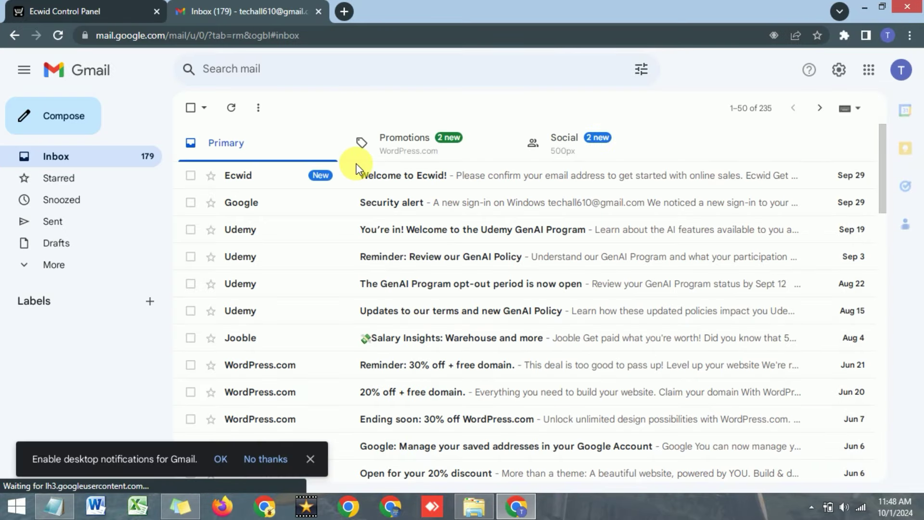
Open the Welcome to Ecwid email and follow its Confirm Email link.
click(378, 180)
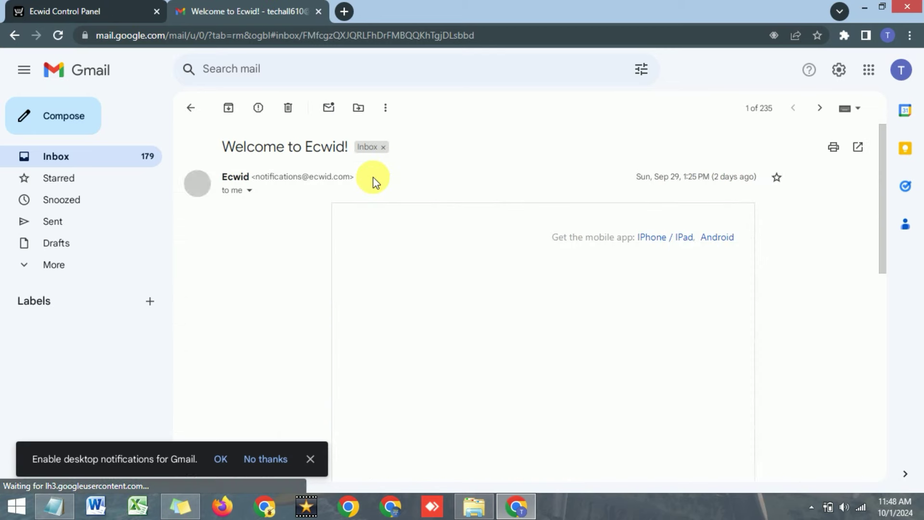
scroll(469, 241, down, 5)
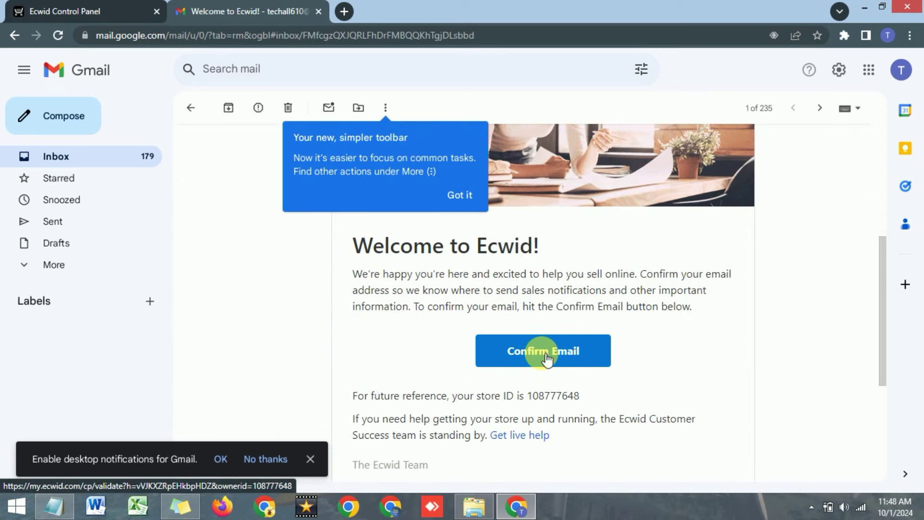
click(543, 356)
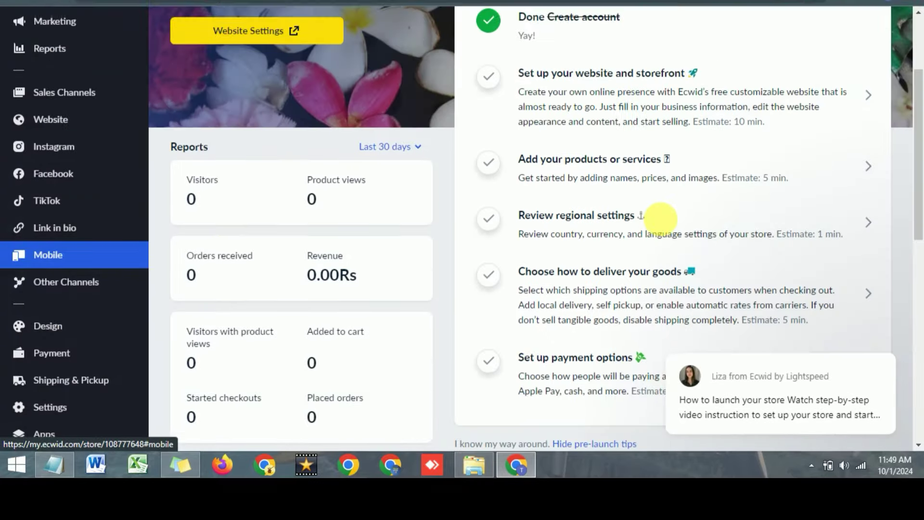
Go to the Design section in the dashboard's left sidebar.
scroll(661, 219, up, 3)
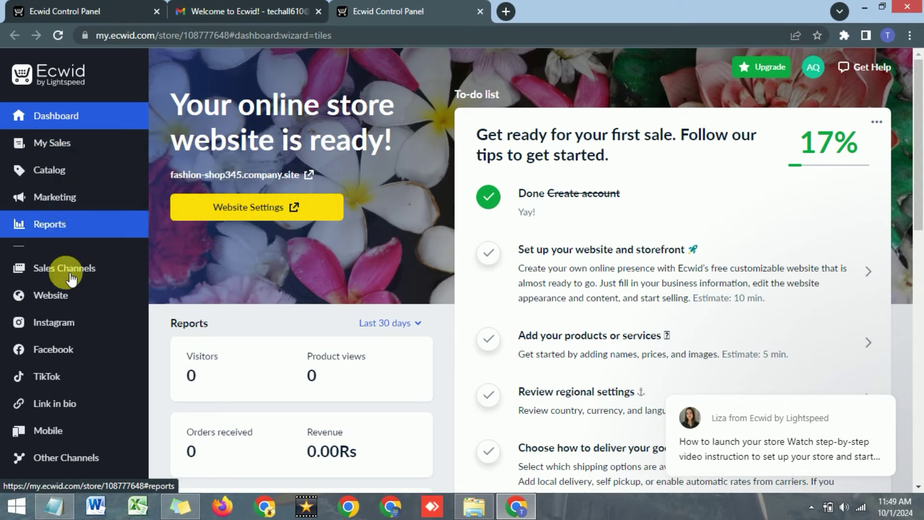
mouse_move(77, 306)
mouse_move(79, 169)
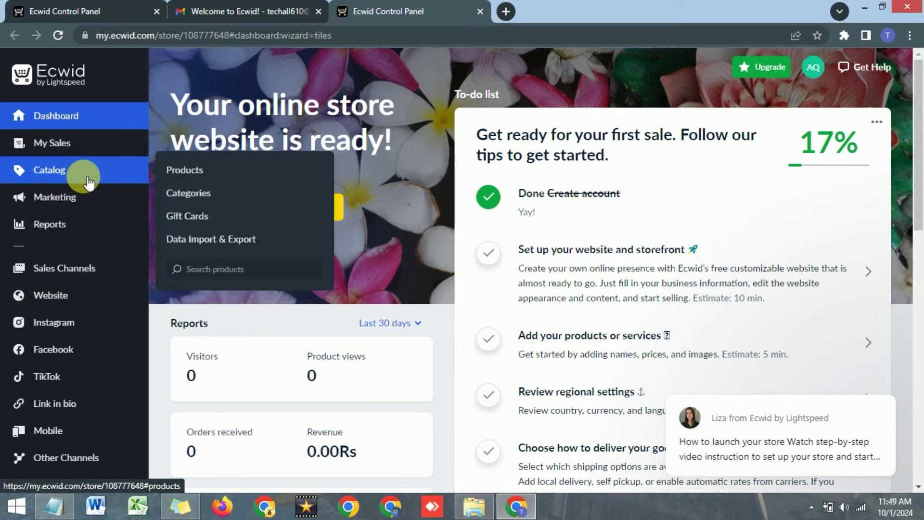
scroll(89, 181, down, 3)
scroll(86, 178, down, 3)
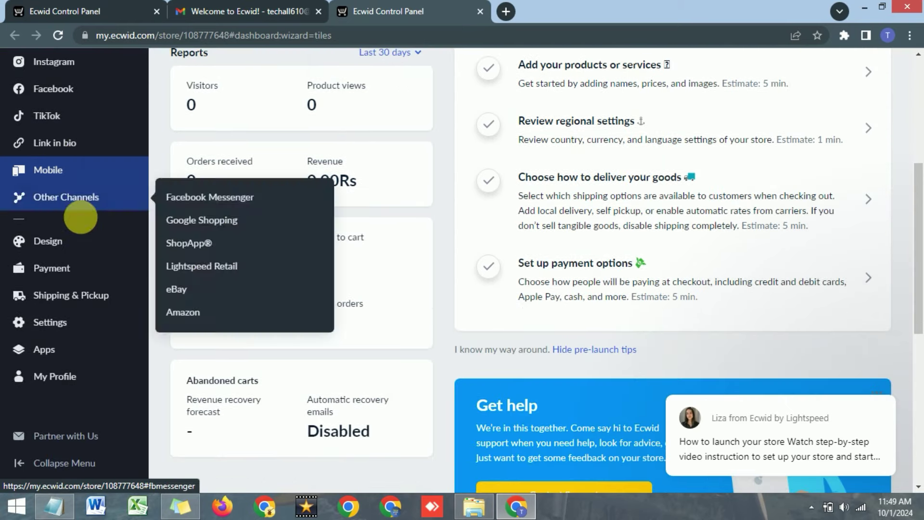
click(56, 247)
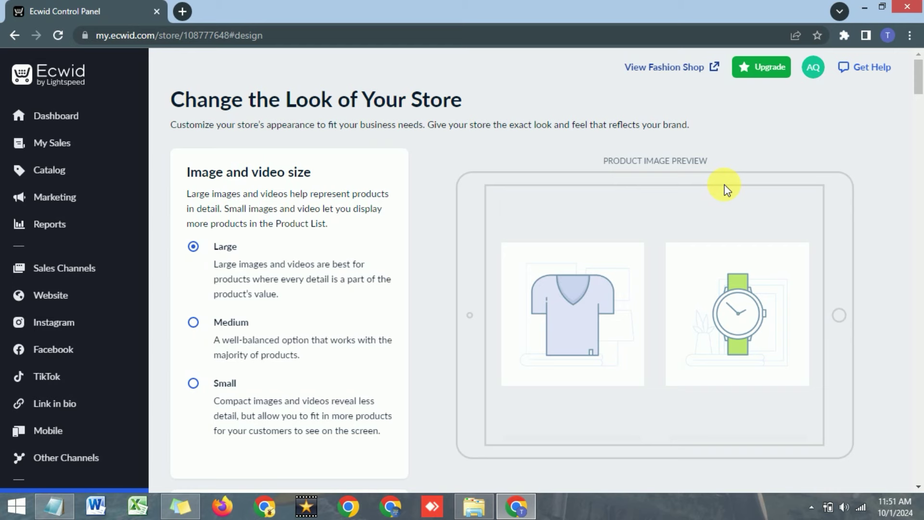
Open the Fashion Shop storefront in the site editor from the Design page.
click(653, 72)
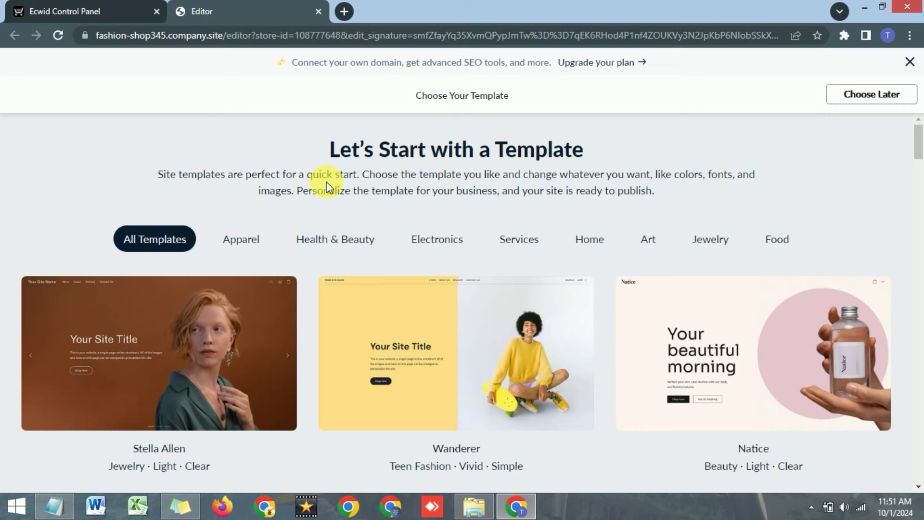
Filter the template gallery to Jewelry templates, passing through Health & Beauty.
scroll(370, 226, down, 3)
scroll(374, 232, up, 1)
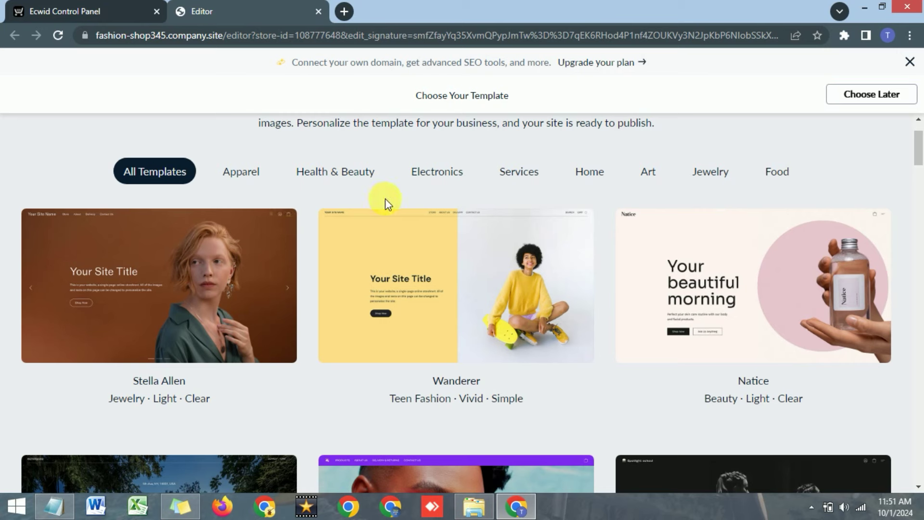
scroll(259, 176, down, 3)
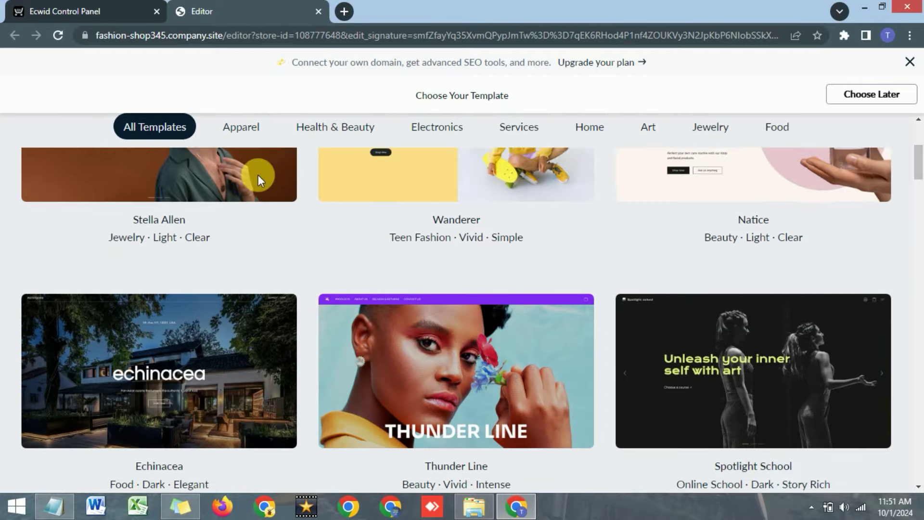
scroll(258, 174, down, 12)
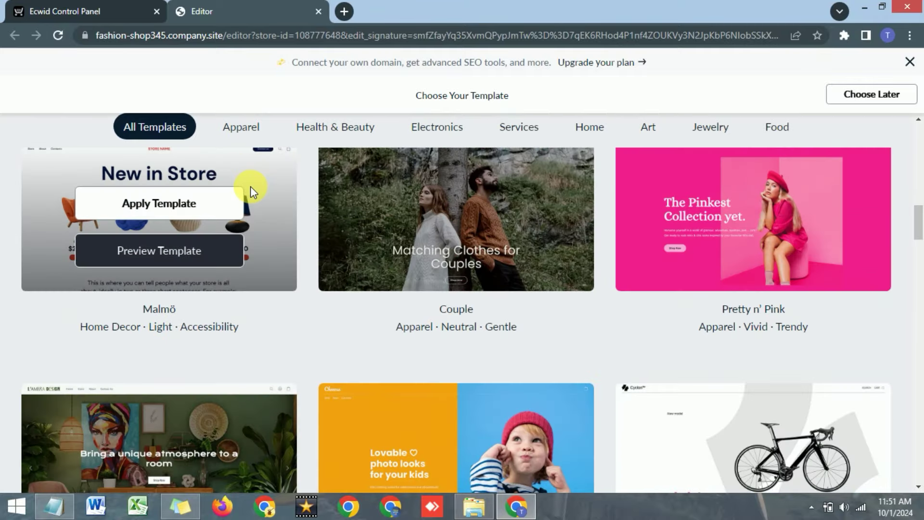
scroll(101, 301, up, 12)
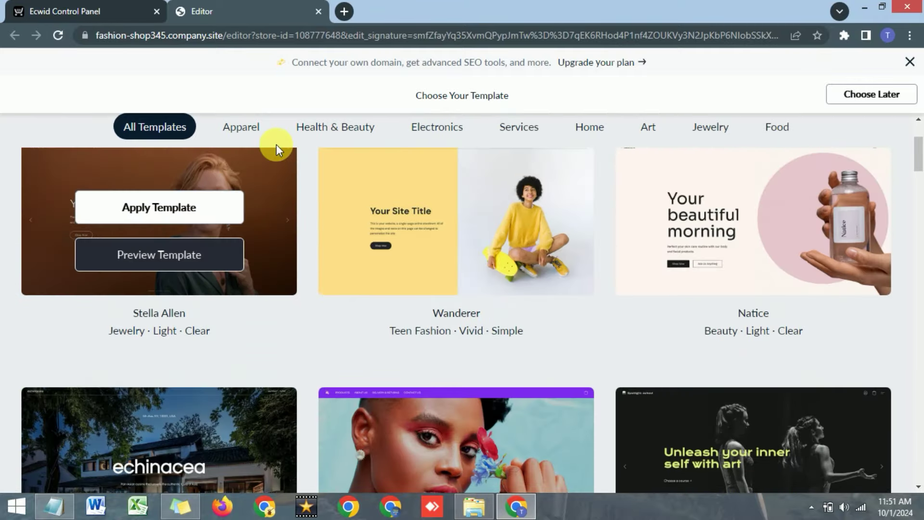
scroll(265, 144, up, 3)
click(318, 240)
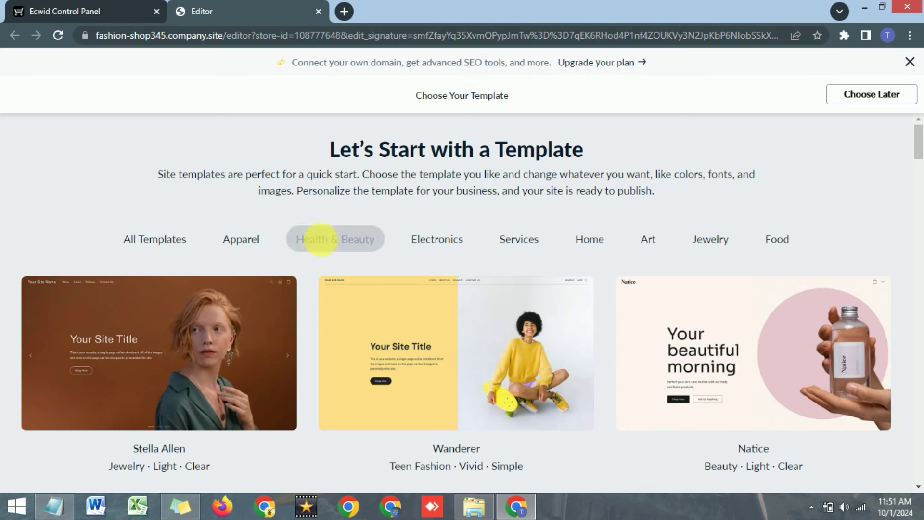
click(721, 243)
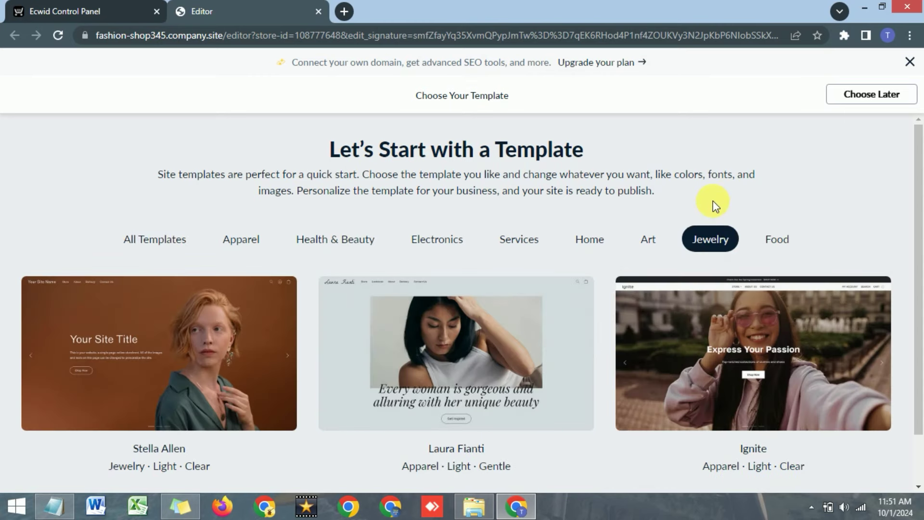
Open the preview of the Ignite template.
scroll(713, 201, down, 1)
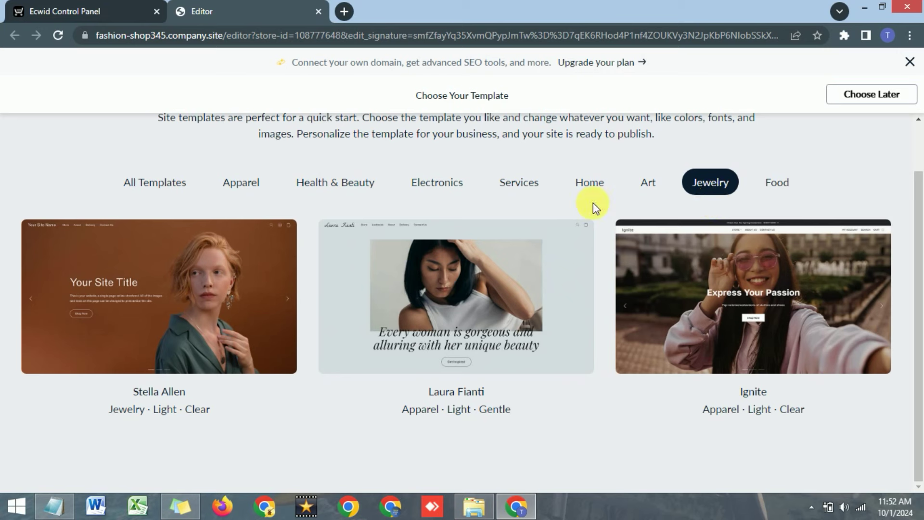
mouse_move(182, 297)
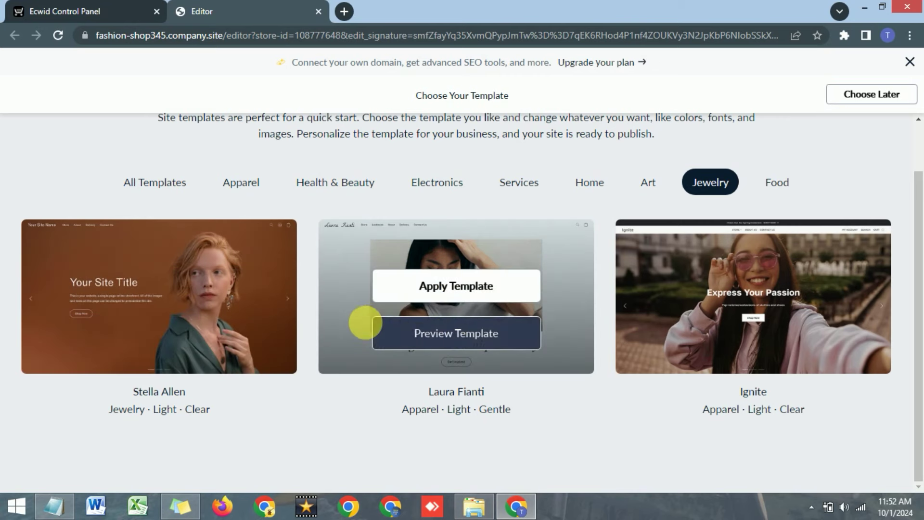
mouse_move(728, 333)
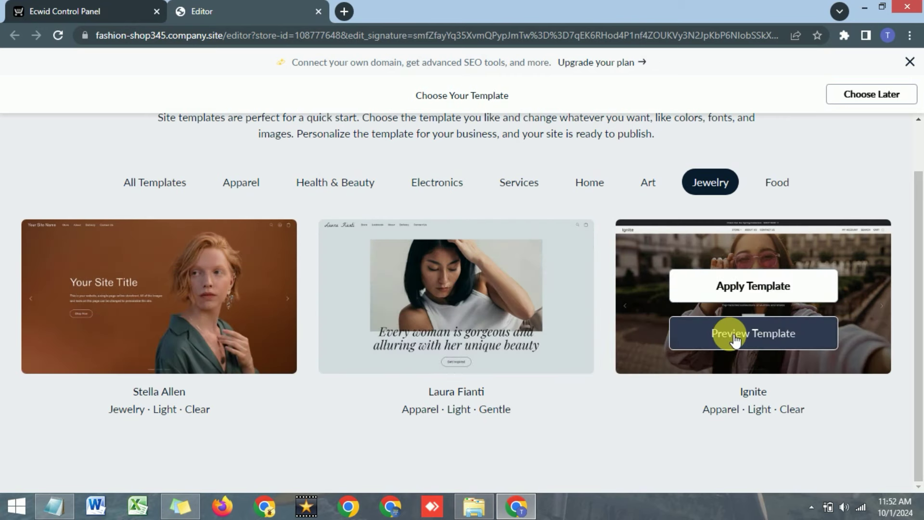
click(734, 336)
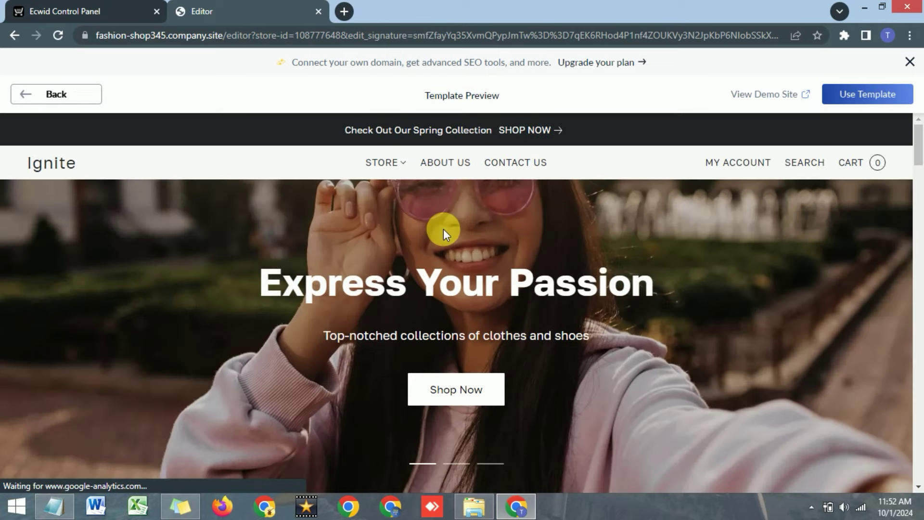
Scroll through the Ignite template preview to inspect its sections.
scroll(359, 212, down, 3)
scroll(358, 213, up, 3)
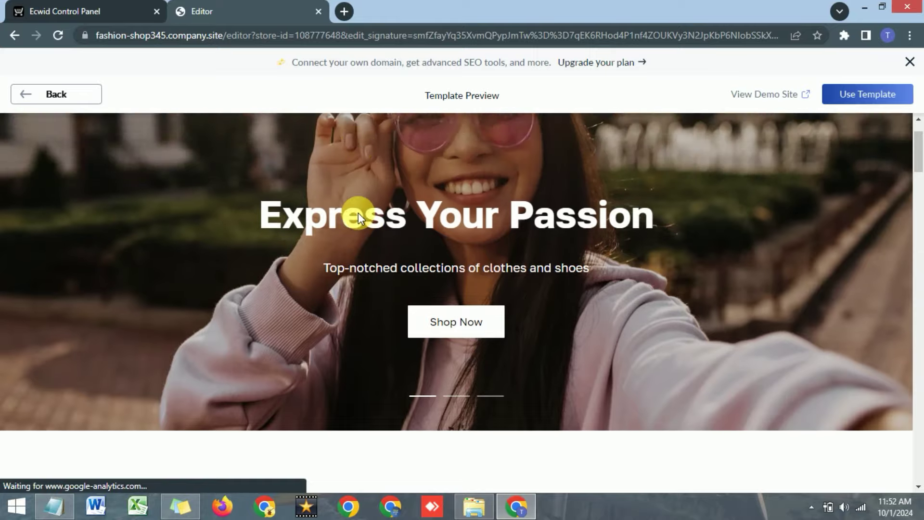
scroll(355, 213, down, 1)
scroll(355, 212, down, 9)
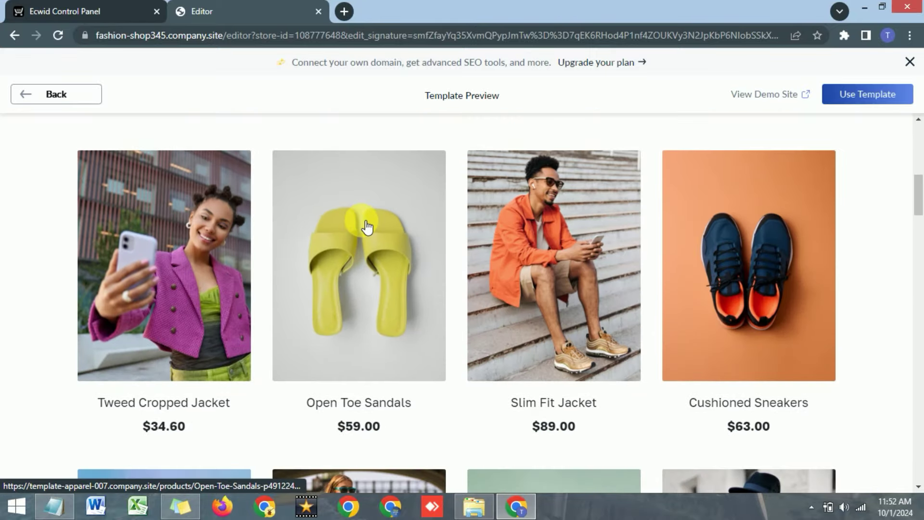
scroll(373, 221, down, 3)
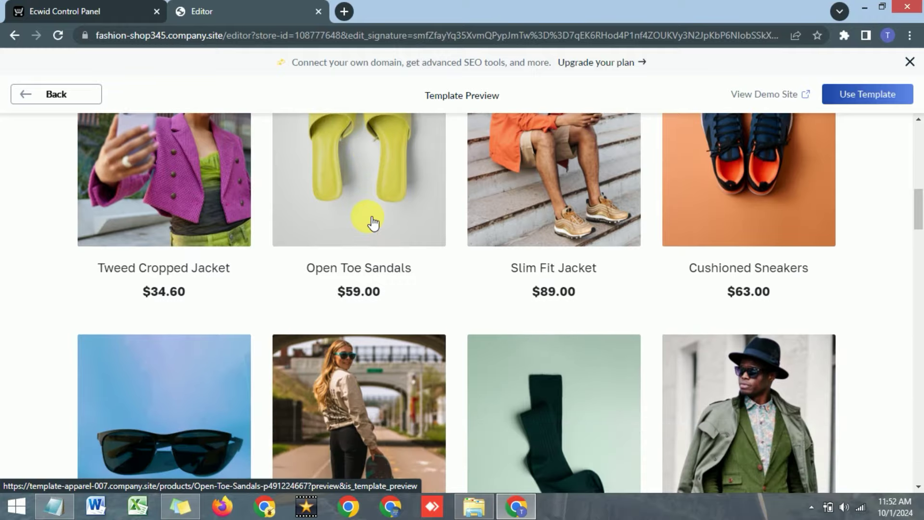
scroll(374, 221, down, 3)
scroll(374, 221, down, 3)
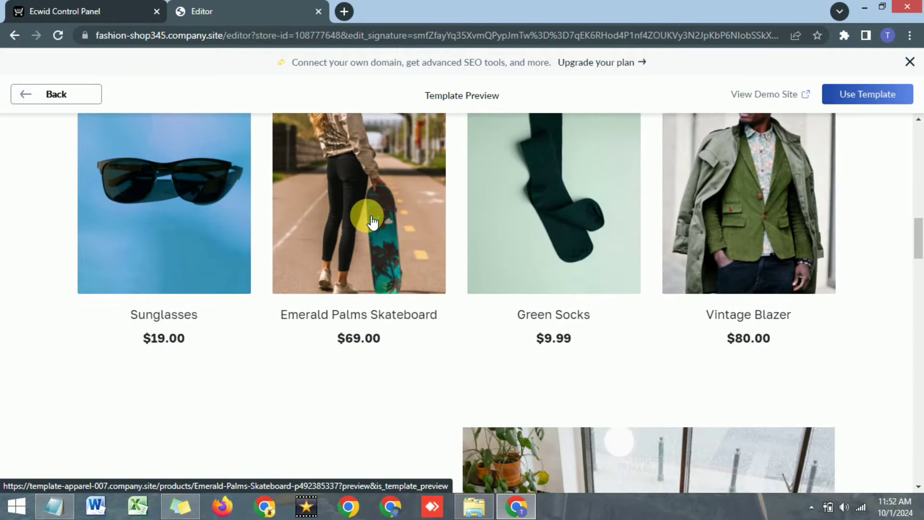
scroll(374, 222, down, 20)
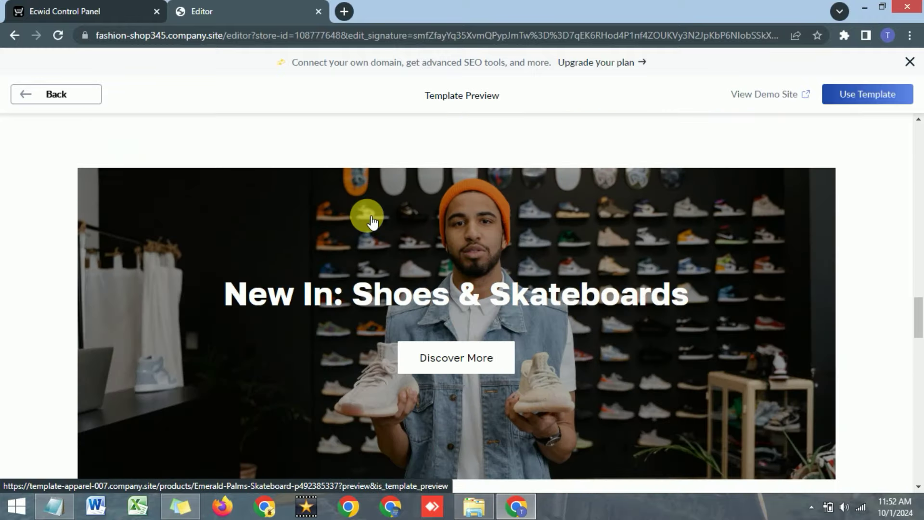
scroll(366, 216, down, 10)
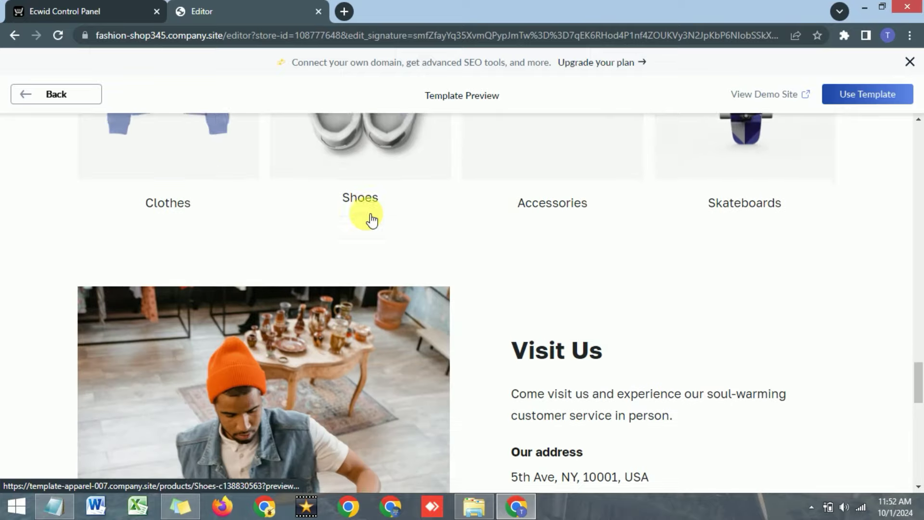
scroll(365, 210, down, 5)
scroll(366, 210, up, 20)
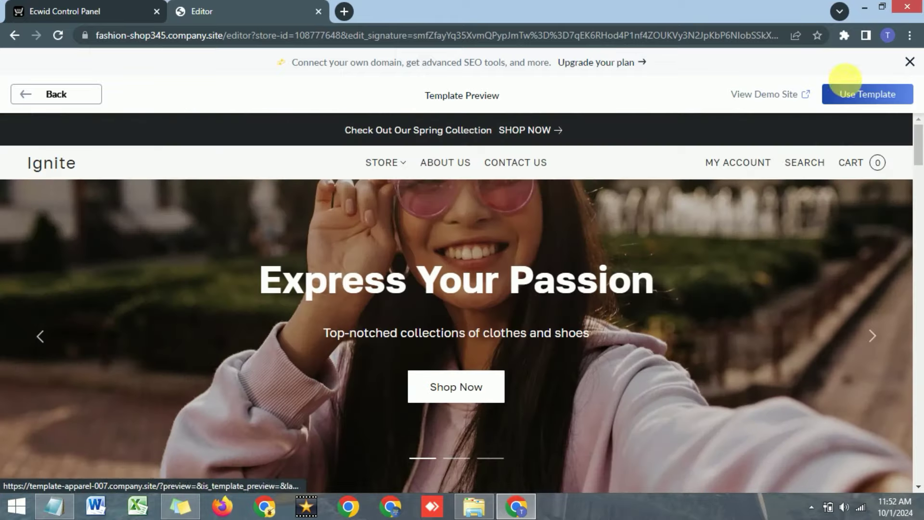
Dismiss the upgrade-your-plan banner and go back to the Jewelry template list.
click(910, 62)
click(910, 62)
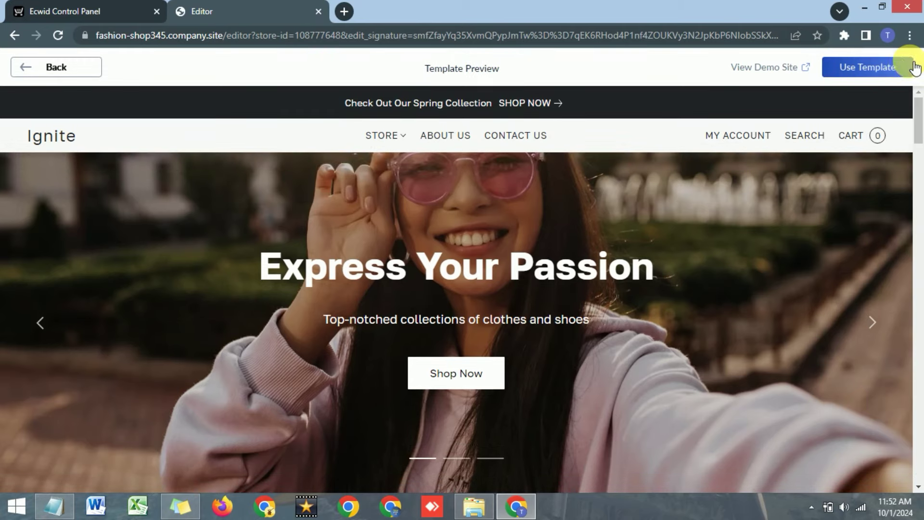
click(30, 62)
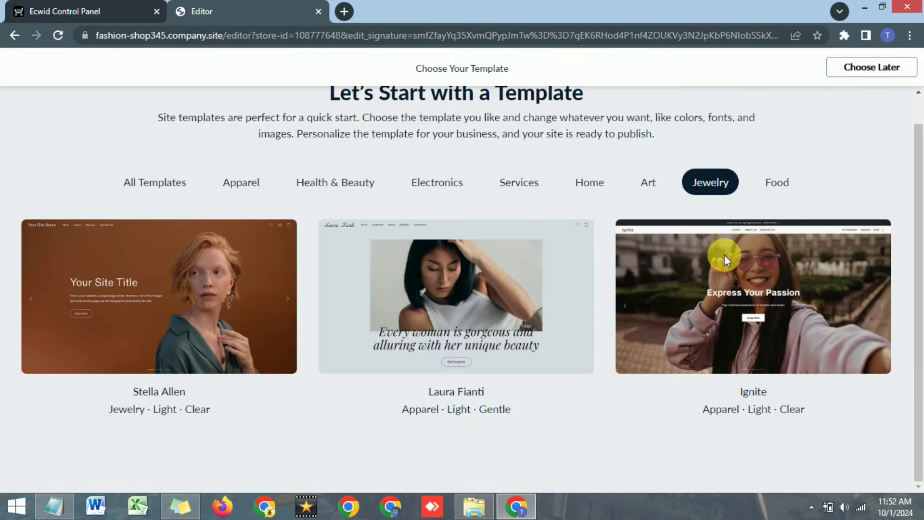
Apply the Ignite template from its card in the template gallery.
mouse_move(757, 284)
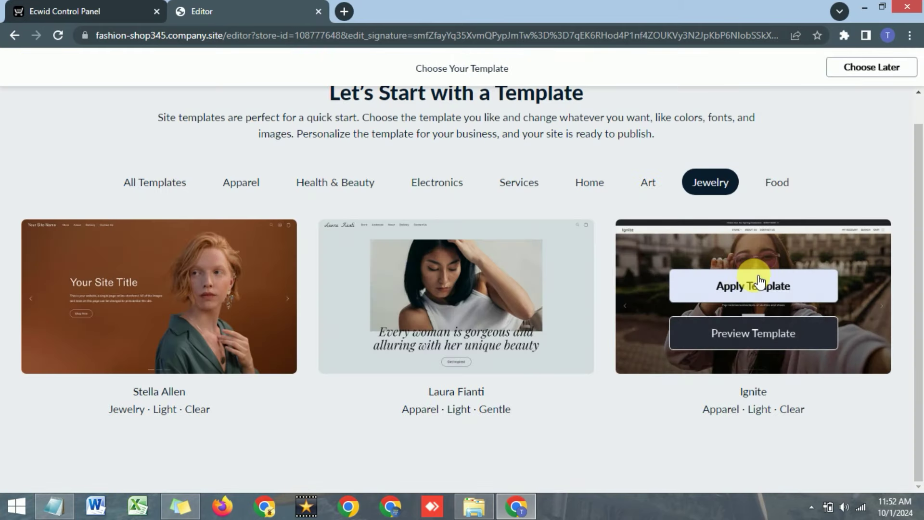
click(738, 289)
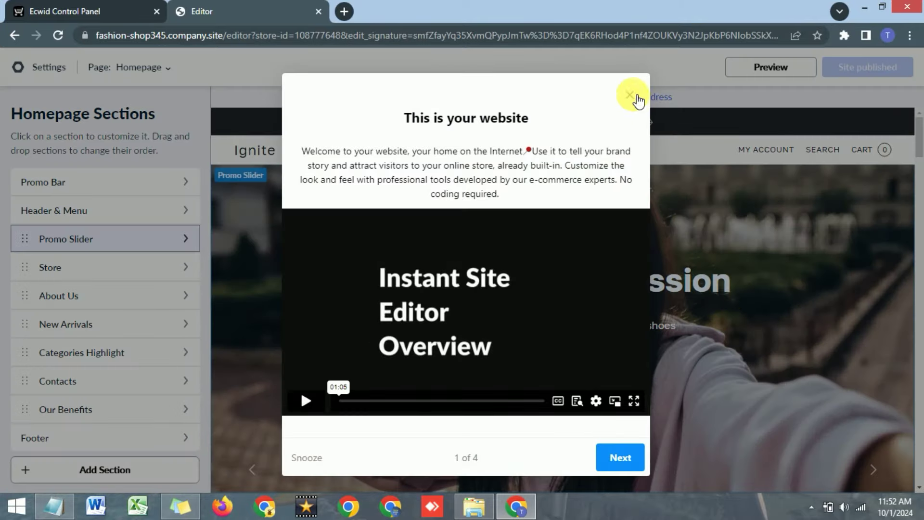
Close the 'This is your website' tour and return to the Ecwid Control Panel.
click(631, 95)
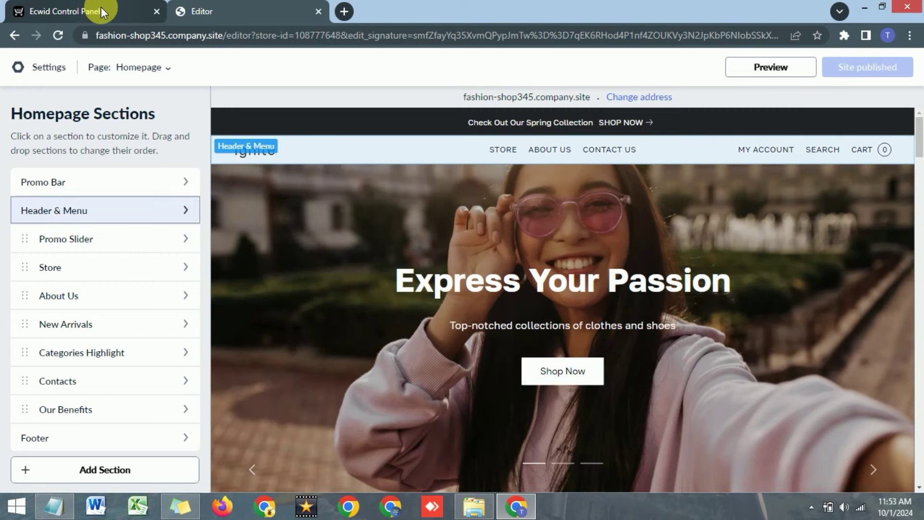
click(15, 35)
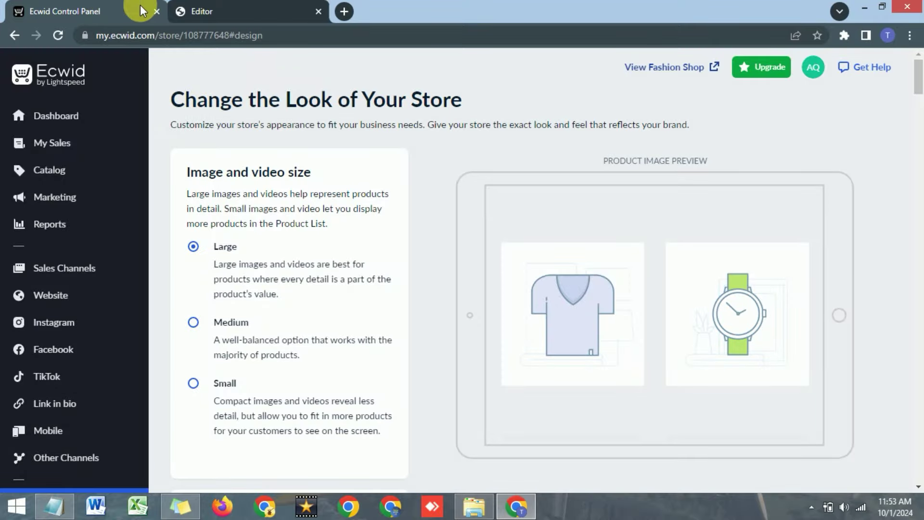
Close the site editor tab and return to the store's design settings.
click(318, 12)
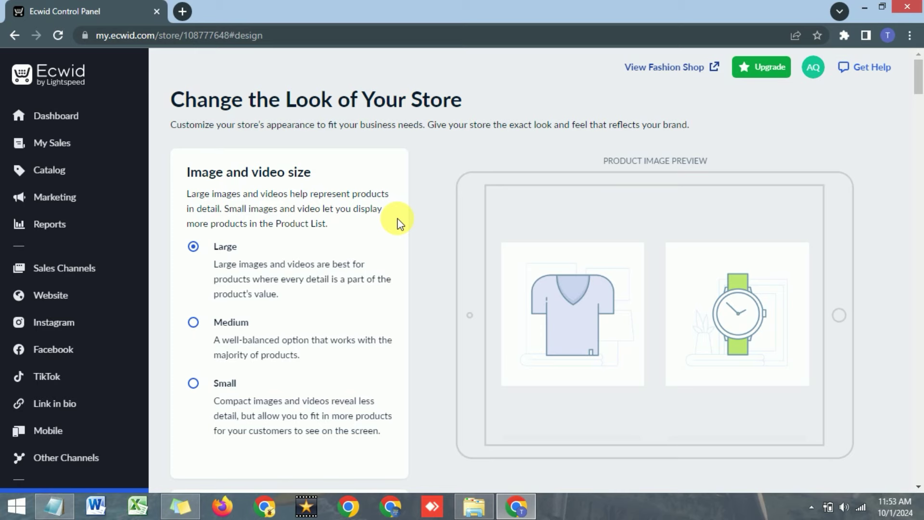
scroll(423, 210, down, 1)
scroll(423, 210, up, 1)
scroll(423, 209, down, 3)
scroll(361, 268, up, 3)
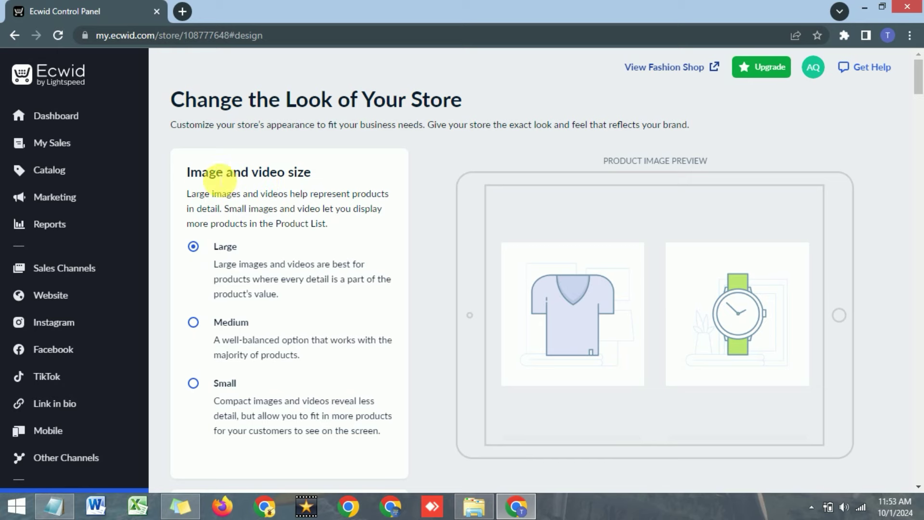
scroll(194, 180, down, 8)
scroll(191, 185, up, 10)
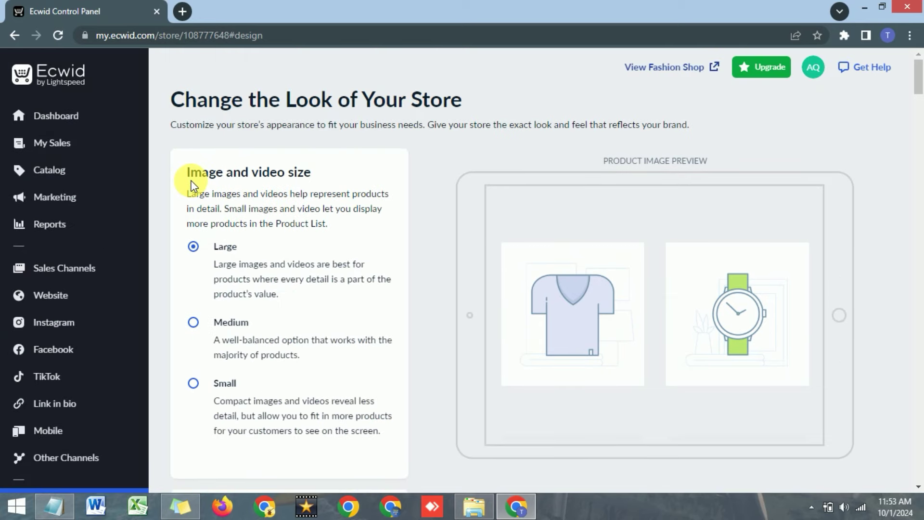
drag(188, 172, 307, 173)
click(355, 174)
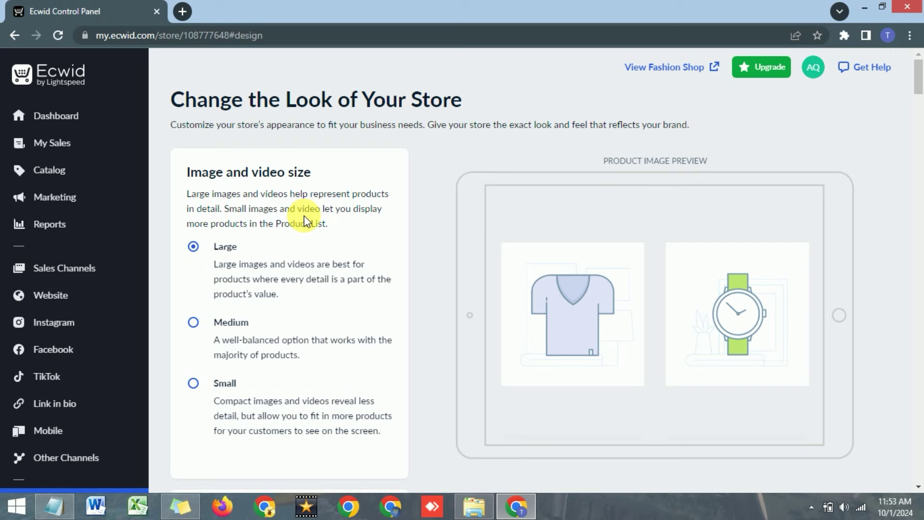
Set image and video size to Medium after trying Small.
scroll(226, 251, down, 1)
click(195, 256)
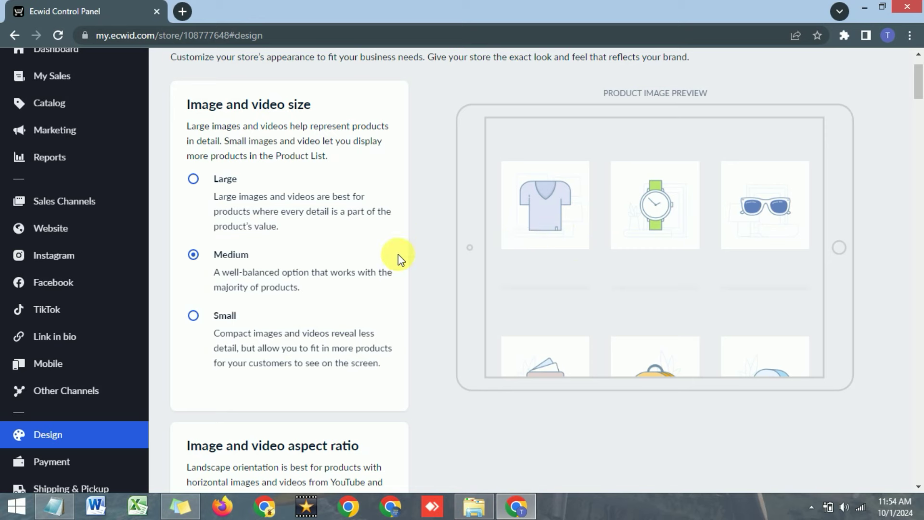
click(193, 315)
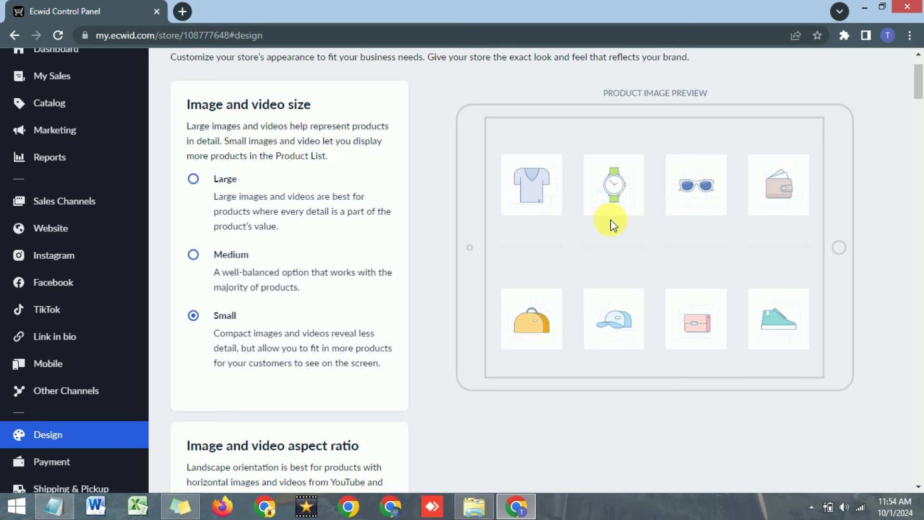
click(194, 255)
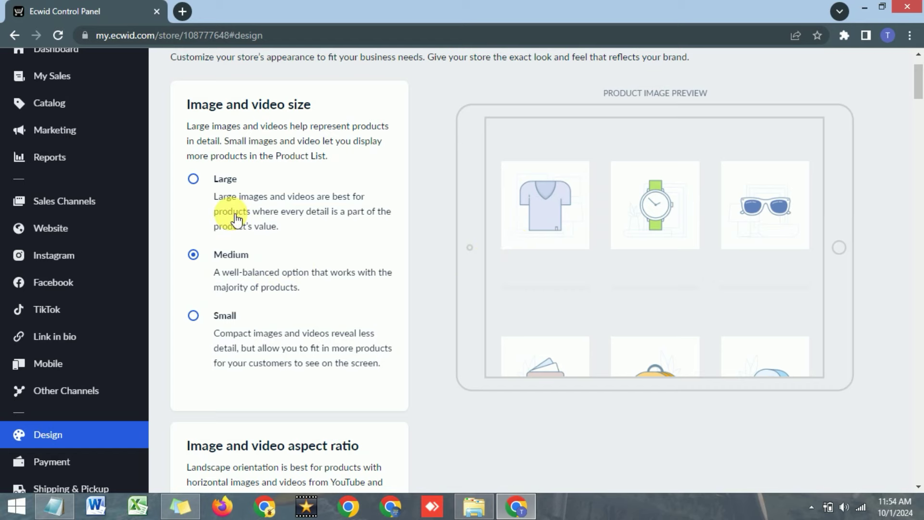
scroll(236, 219, down, 5)
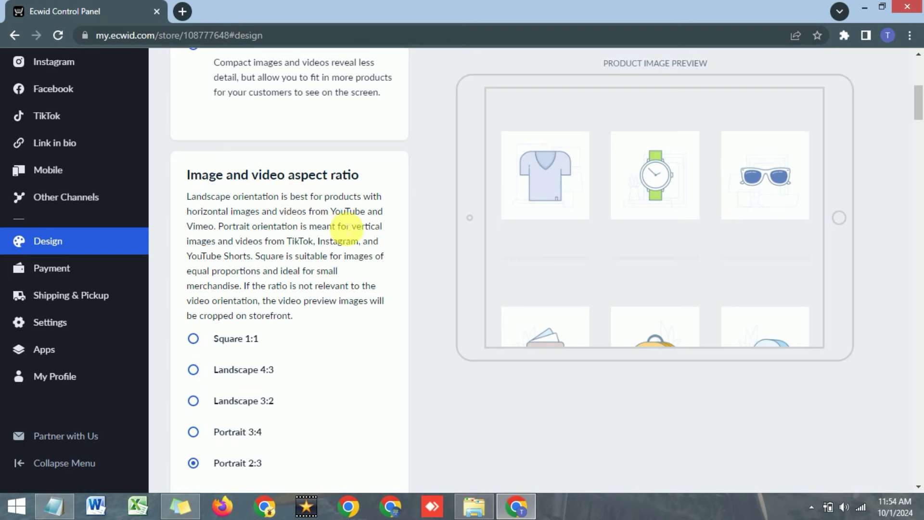
scroll(344, 218, down, 2)
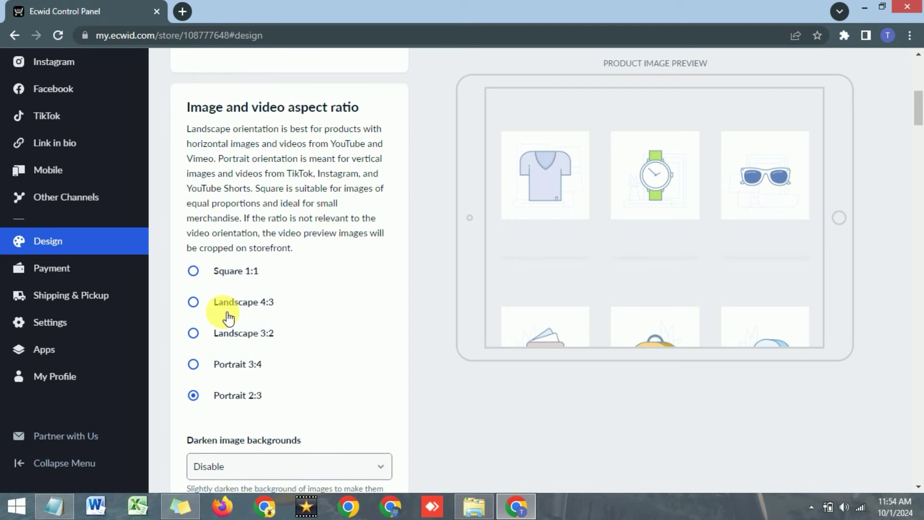
click(195, 272)
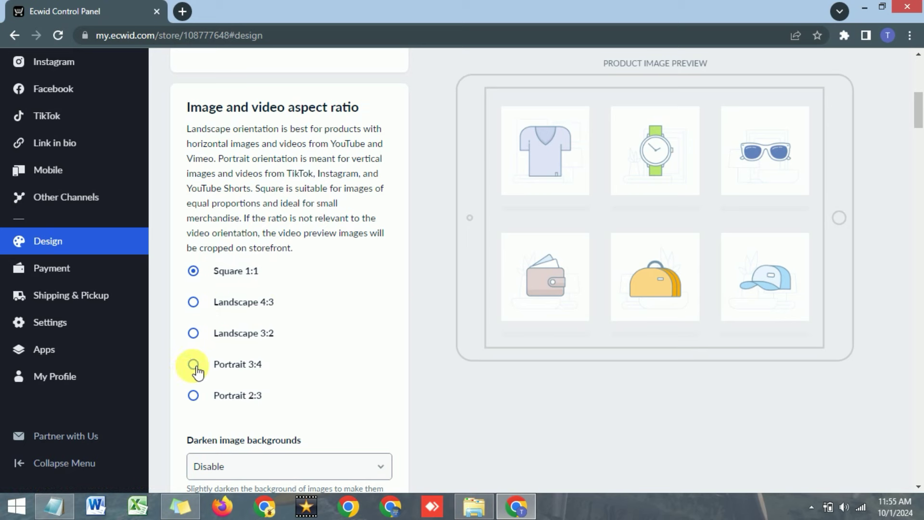
click(194, 395)
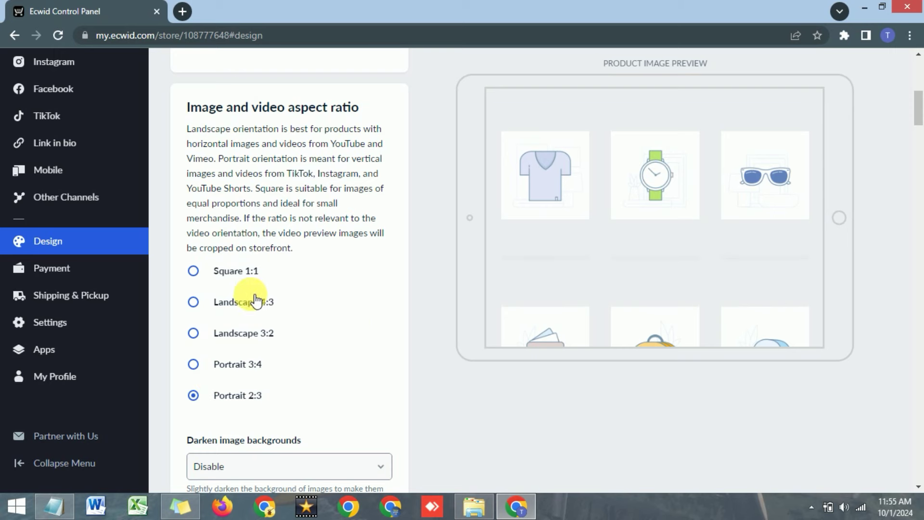
scroll(342, 273, down, 4)
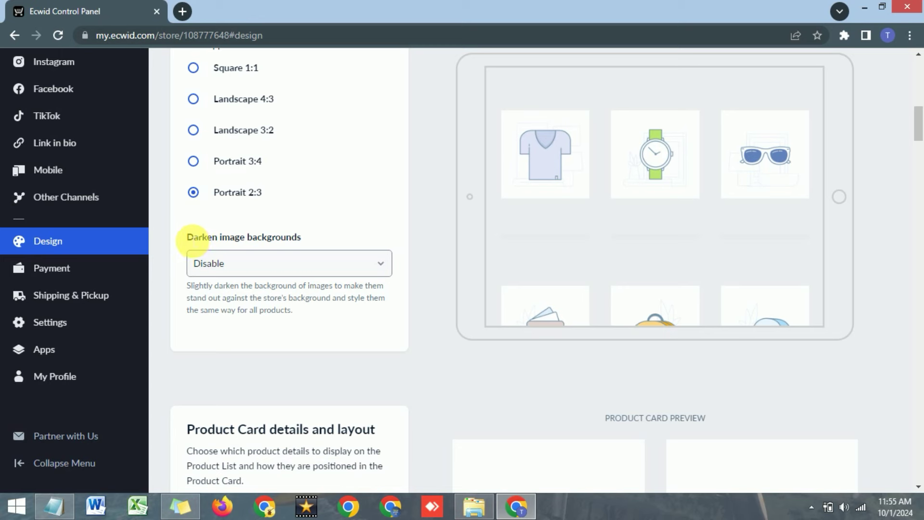
drag(193, 239, 324, 247)
click(349, 211)
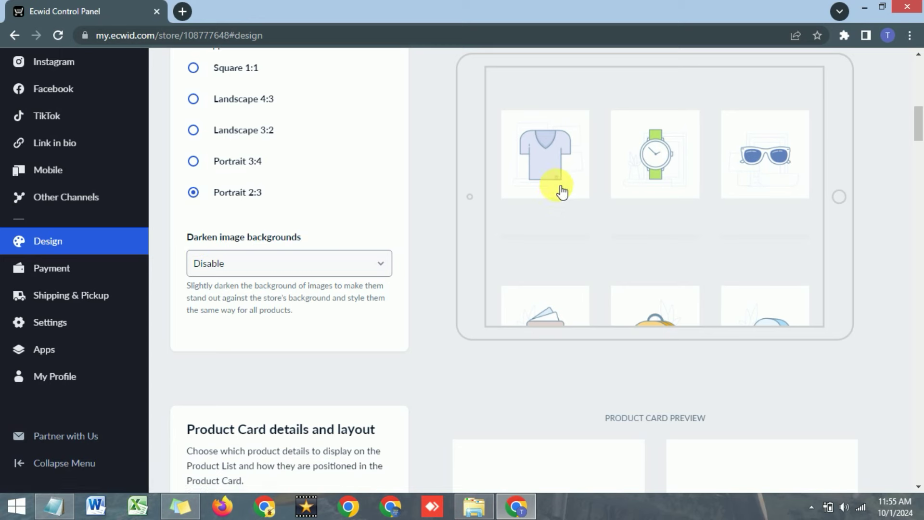
click(340, 265)
click(260, 283)
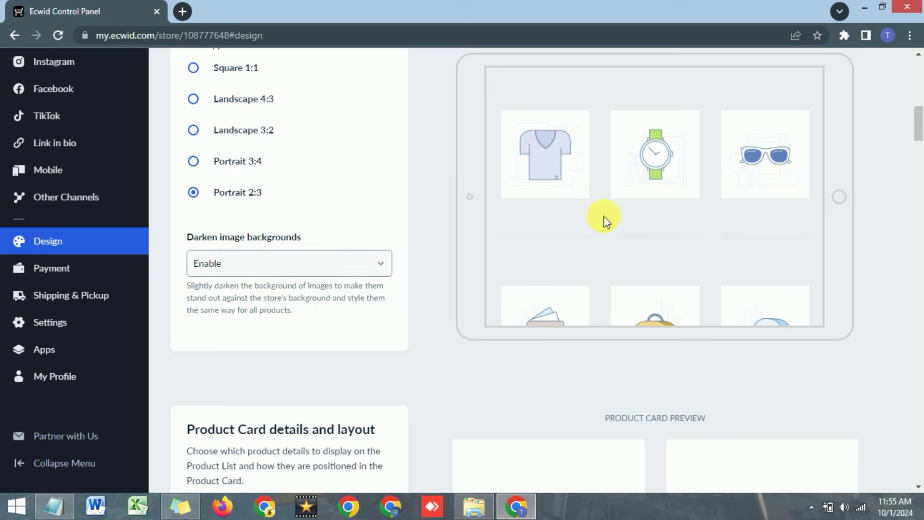
scroll(593, 125, up, 2)
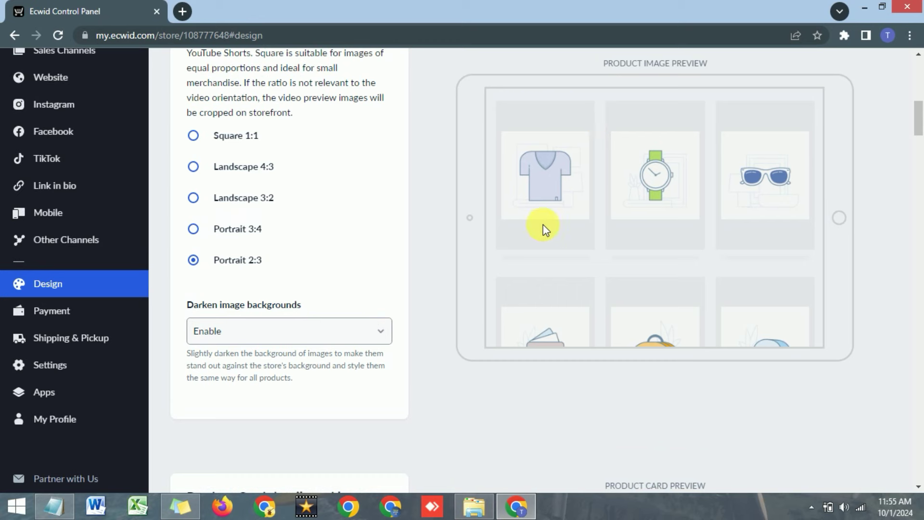
click(268, 333)
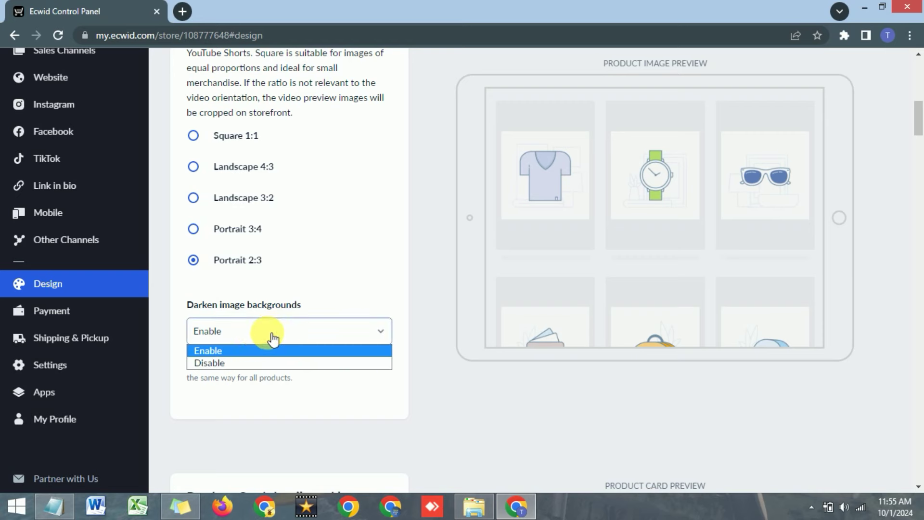
click(233, 364)
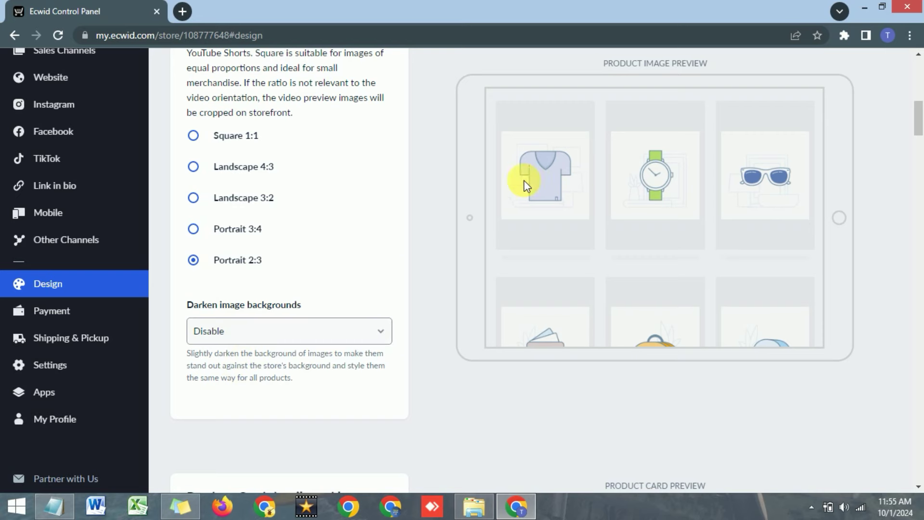
scroll(331, 252, down, 4)
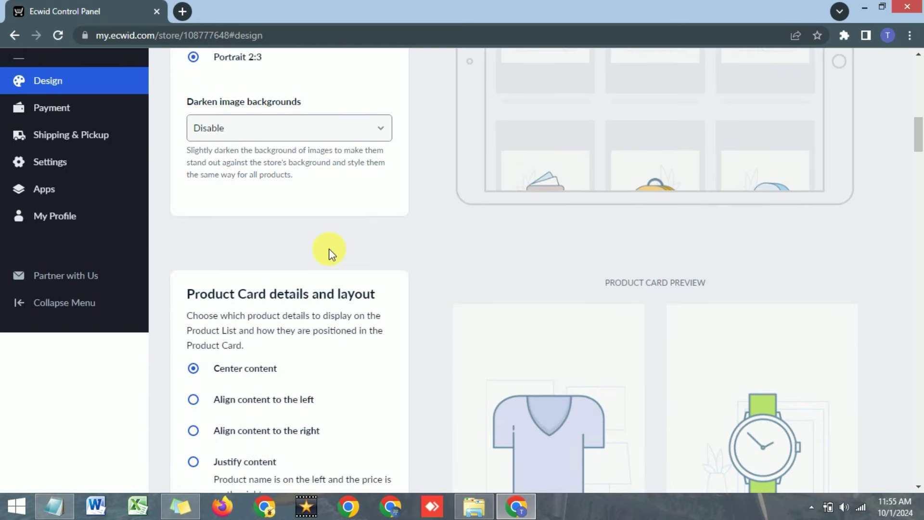
Turn the product card frame off after trying it enabled.
scroll(331, 253, down, 3)
scroll(260, 191, down, 1)
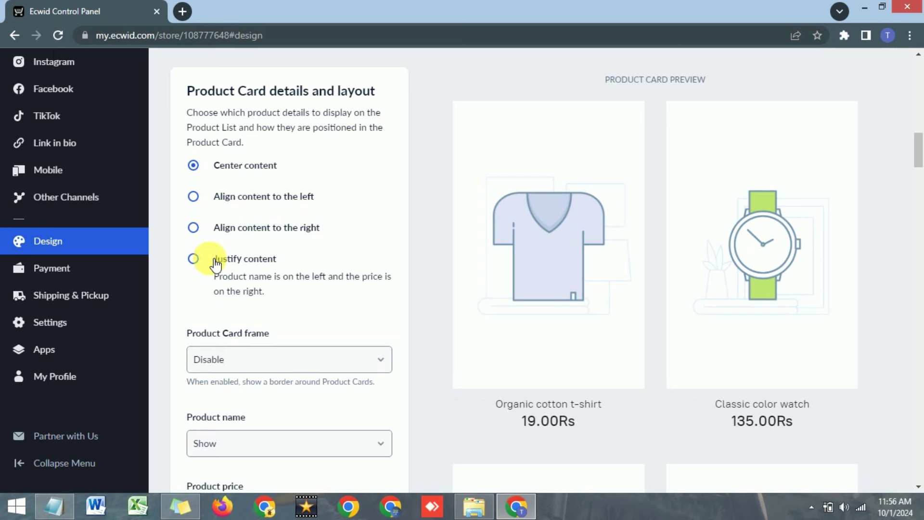
scroll(258, 234, down, 3)
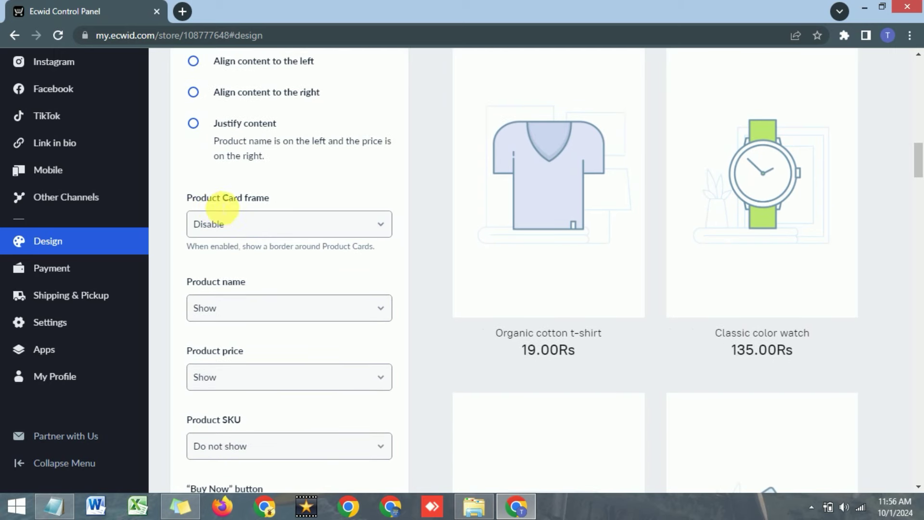
click(275, 228)
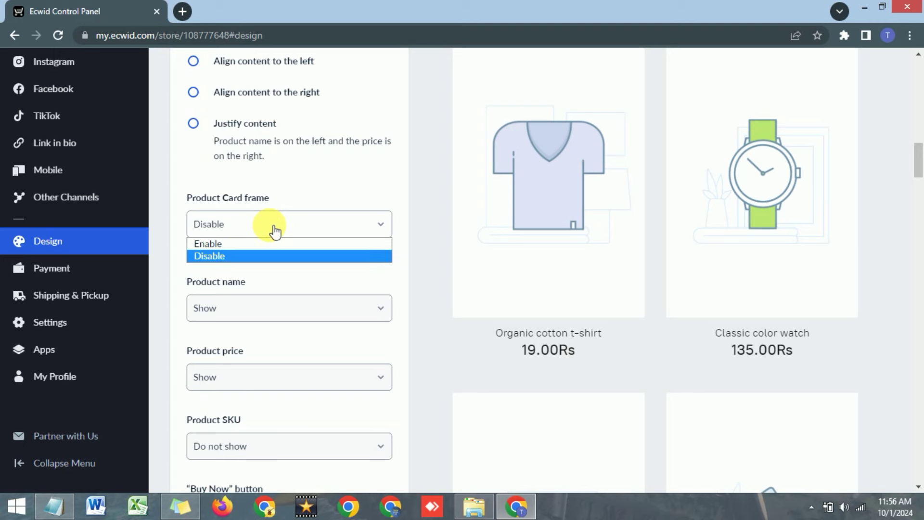
click(235, 247)
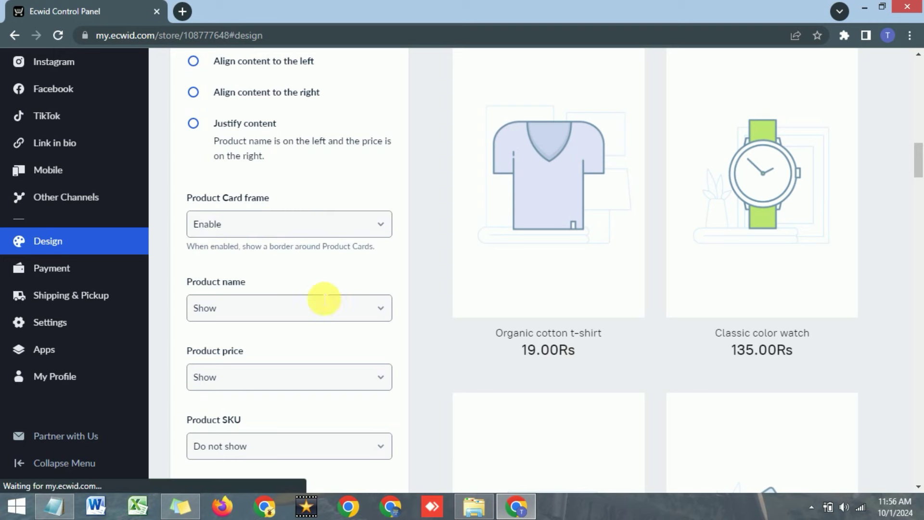
scroll(446, 314, up, 1)
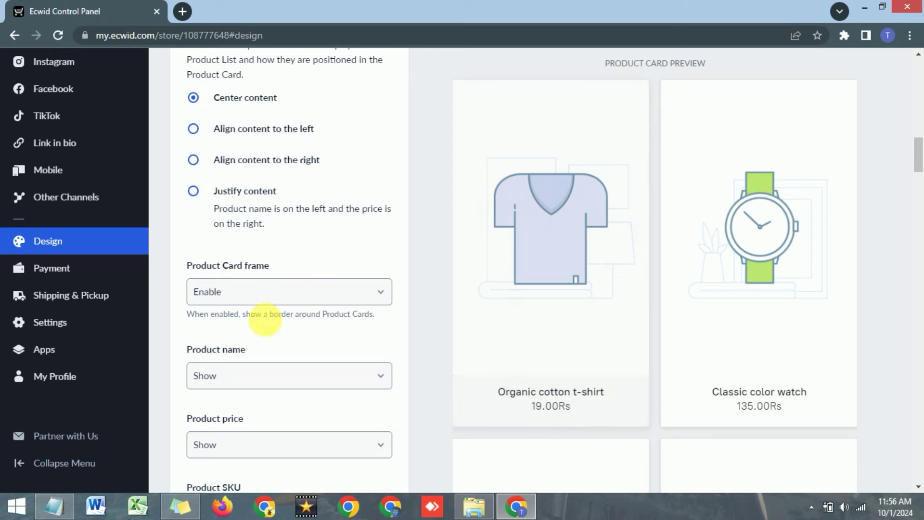
click(244, 295)
click(244, 311)
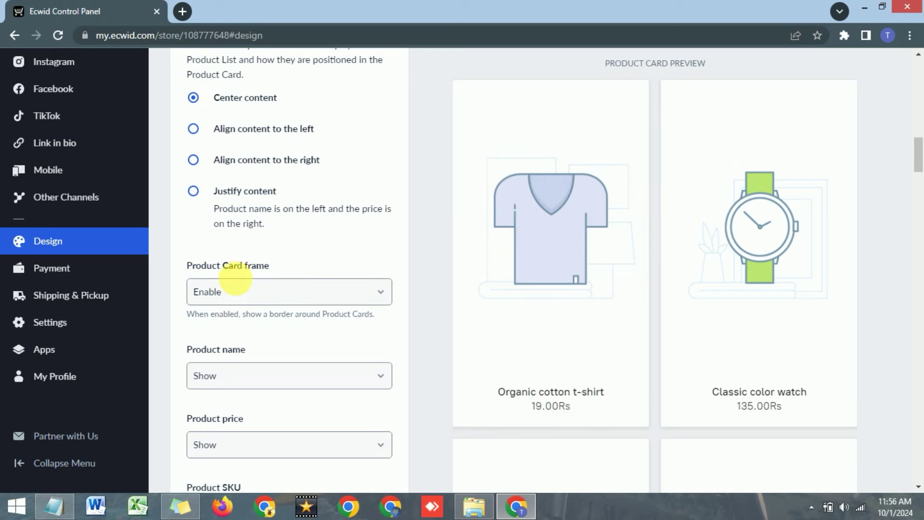
click(235, 284)
click(223, 321)
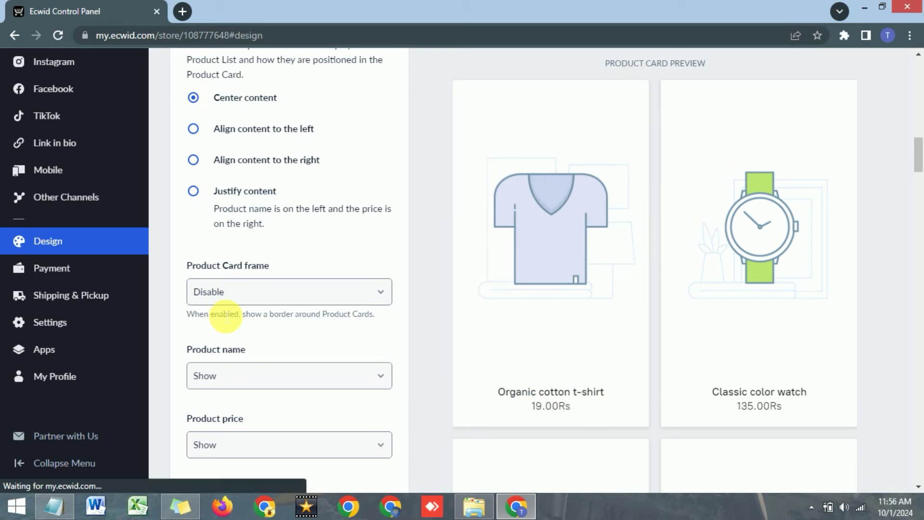
Set Product name to Show on the product cards.
scroll(223, 310, down, 1)
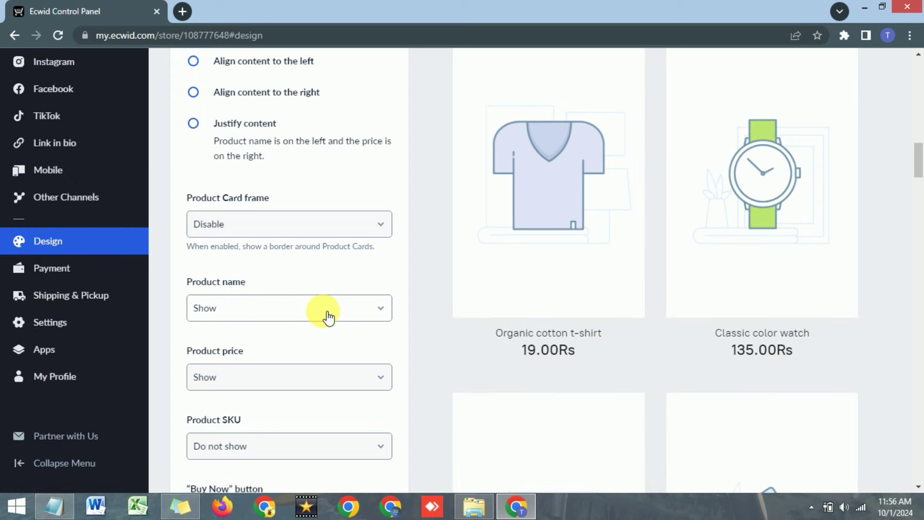
click(324, 309)
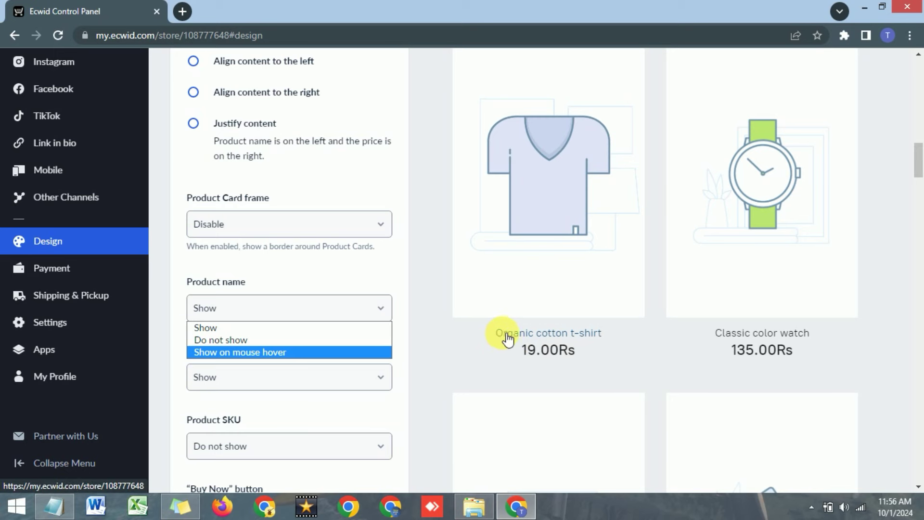
click(239, 342)
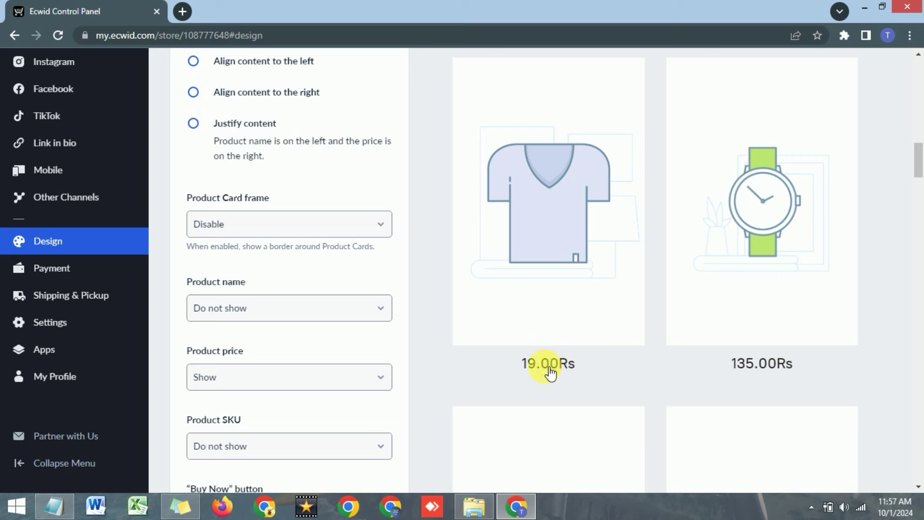
click(293, 310)
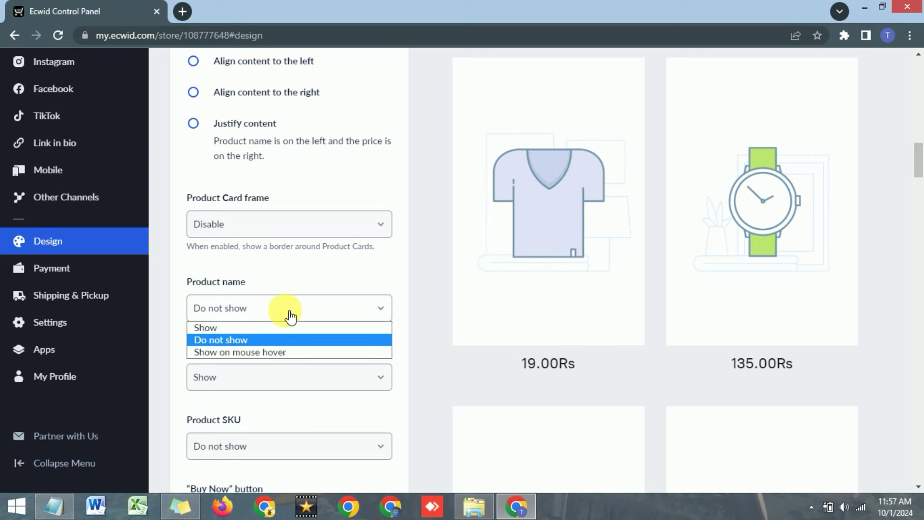
click(242, 329)
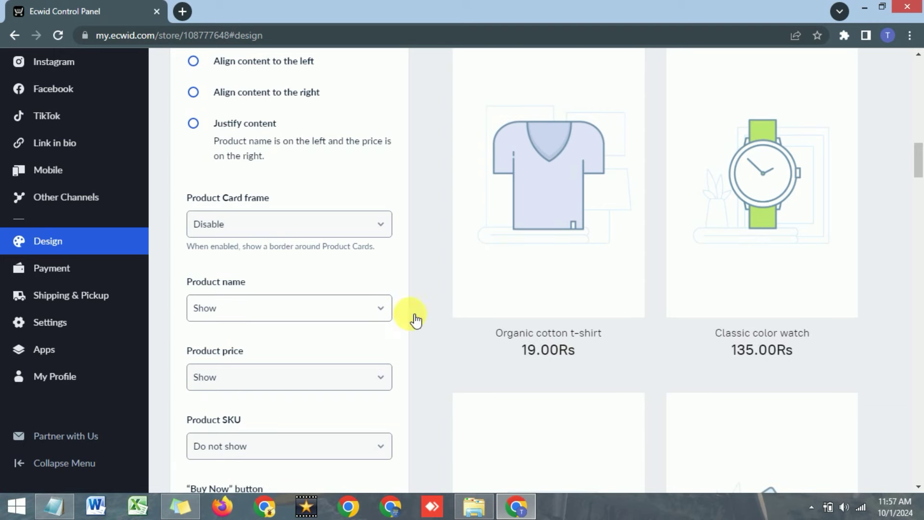
Set Product price to always Show, after trying Hide and show on hover.
scroll(339, 317, down, 1)
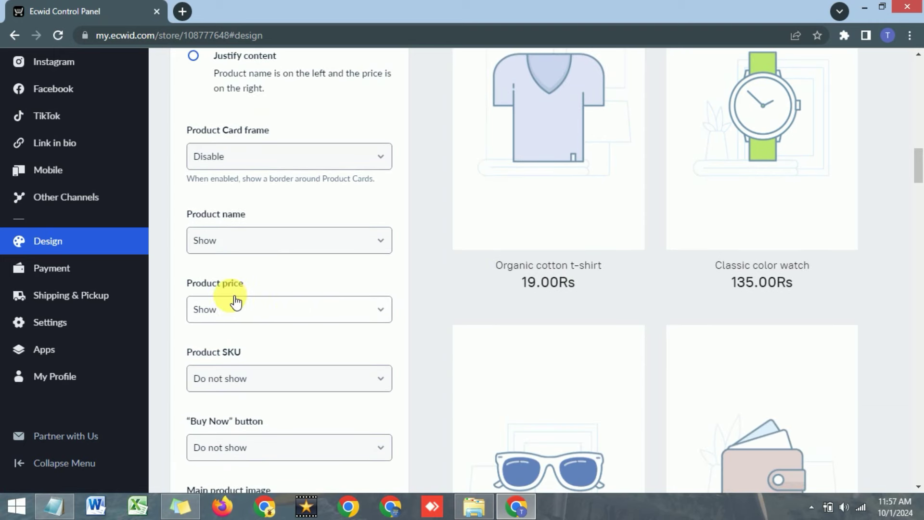
click(271, 321)
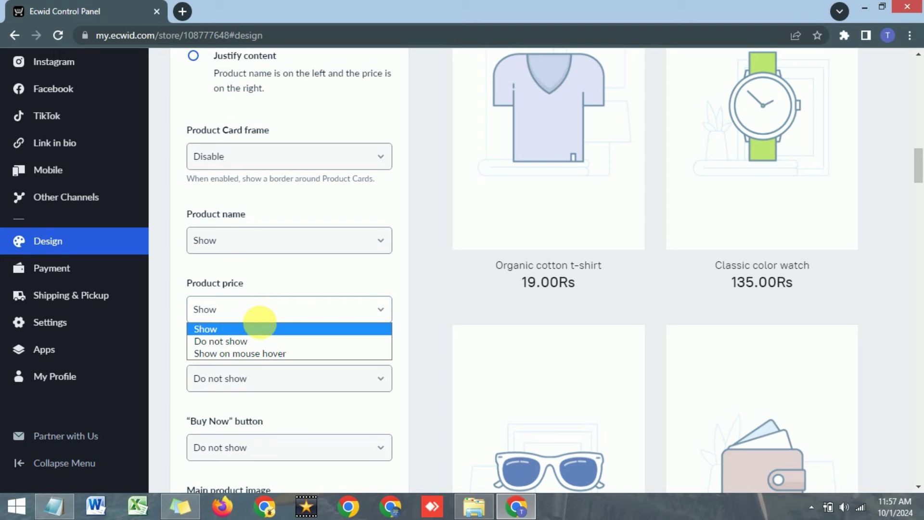
click(227, 341)
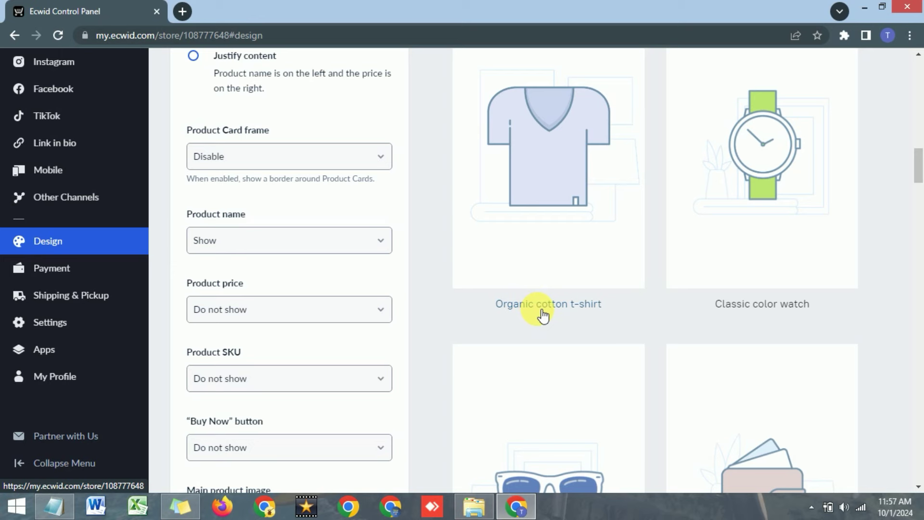
click(336, 310)
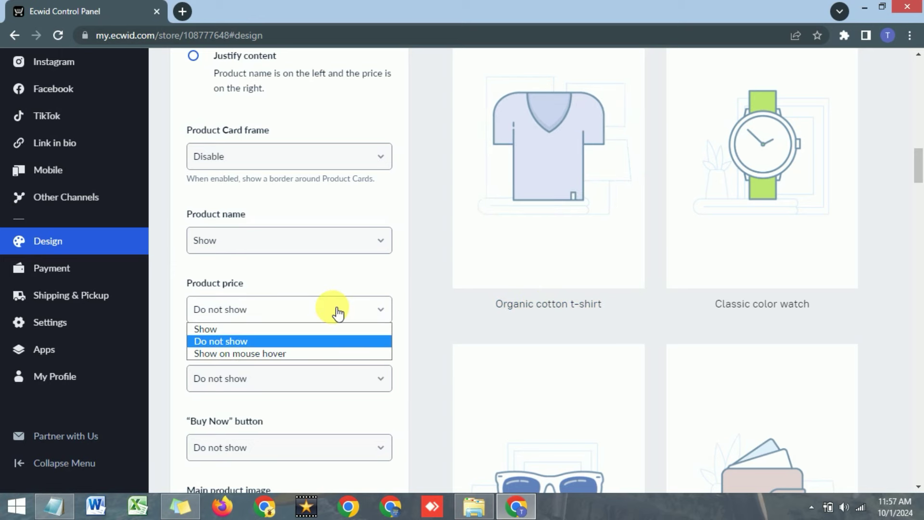
click(250, 356)
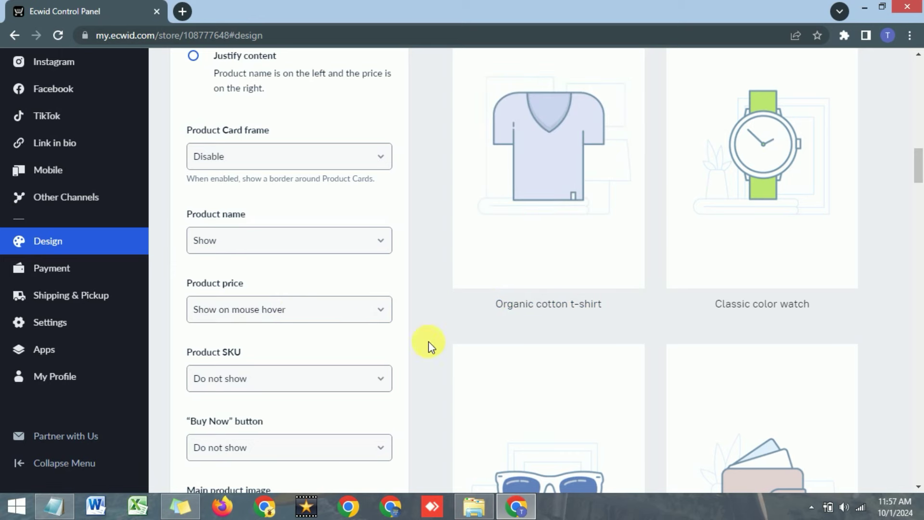
mouse_move(501, 269)
scroll(529, 241, up, 1)
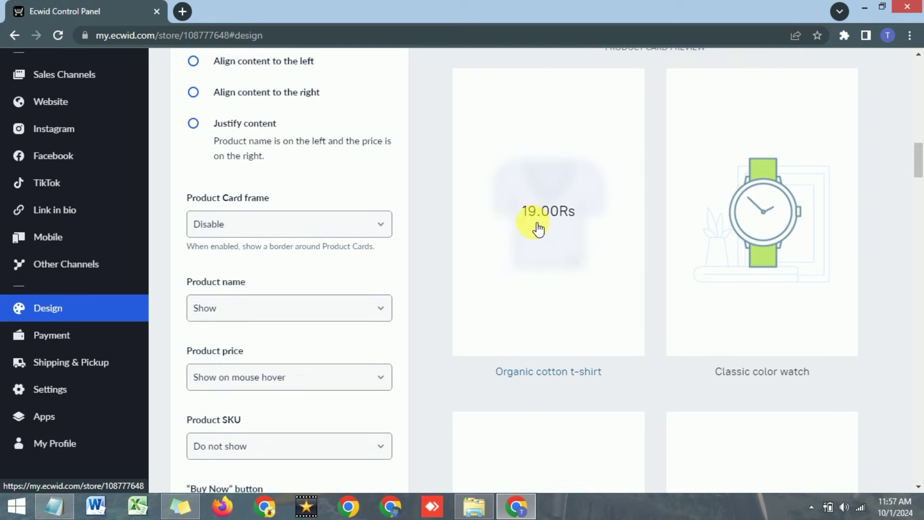
scroll(260, 330, down, 1)
click(270, 314)
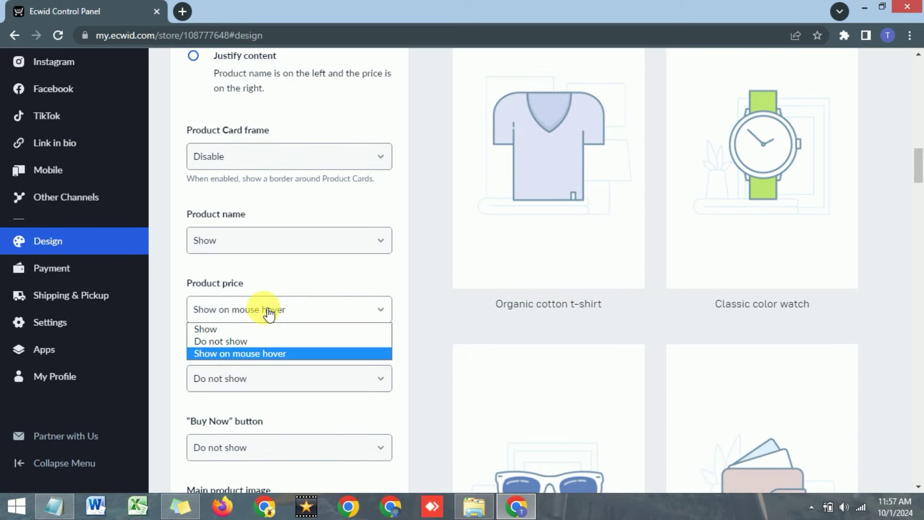
click(233, 330)
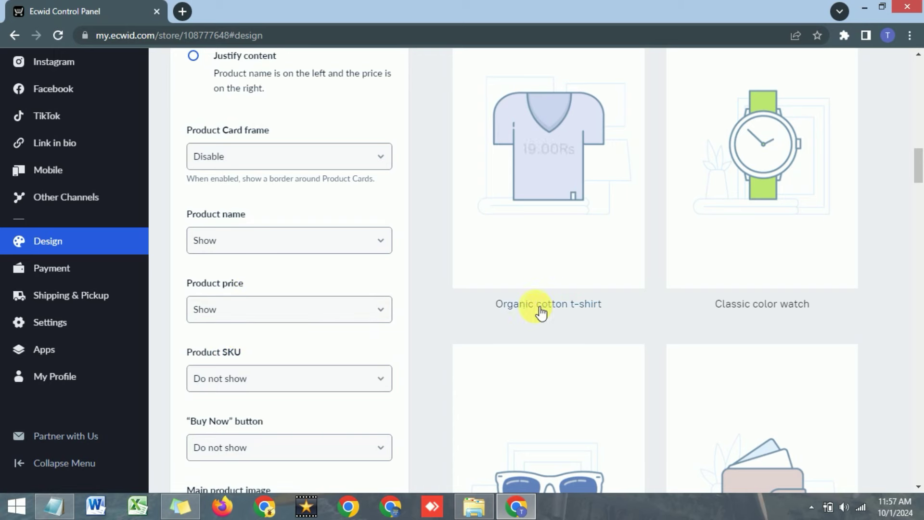
Set Product SKU to Show on the product cards.
scroll(330, 276, down, 1)
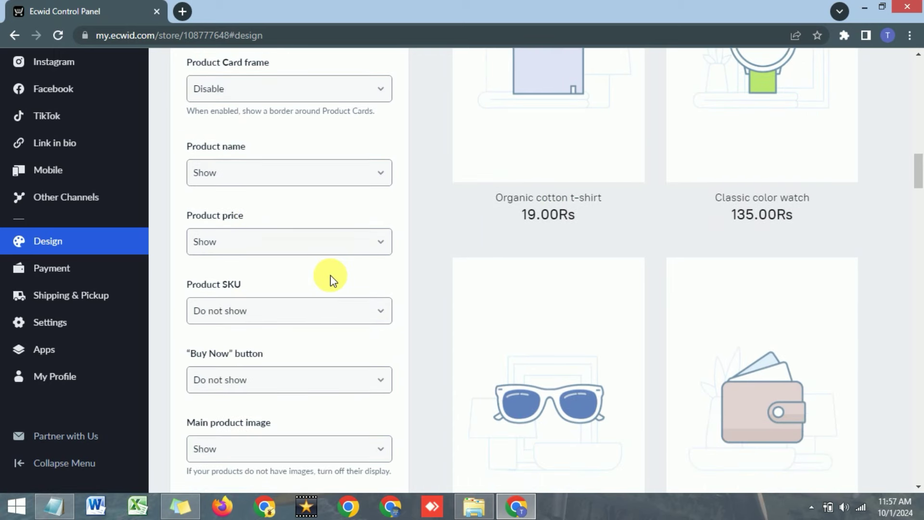
click(265, 315)
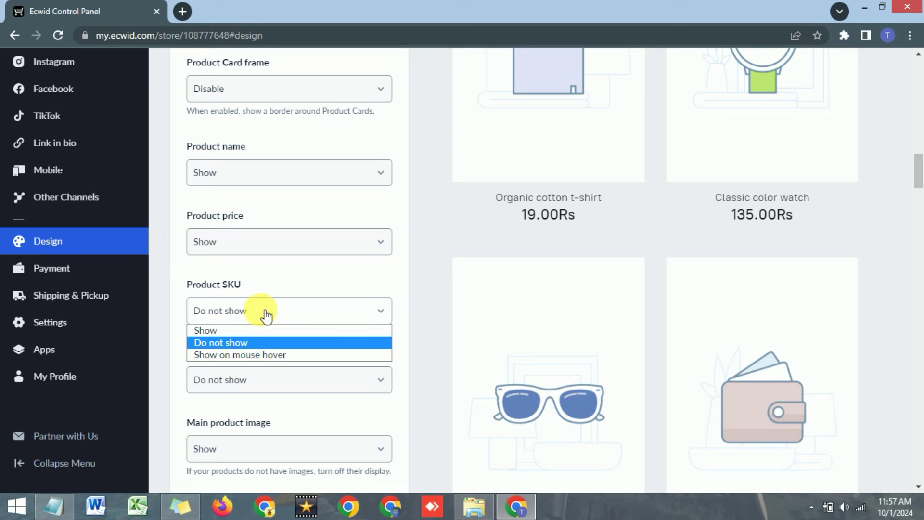
click(232, 333)
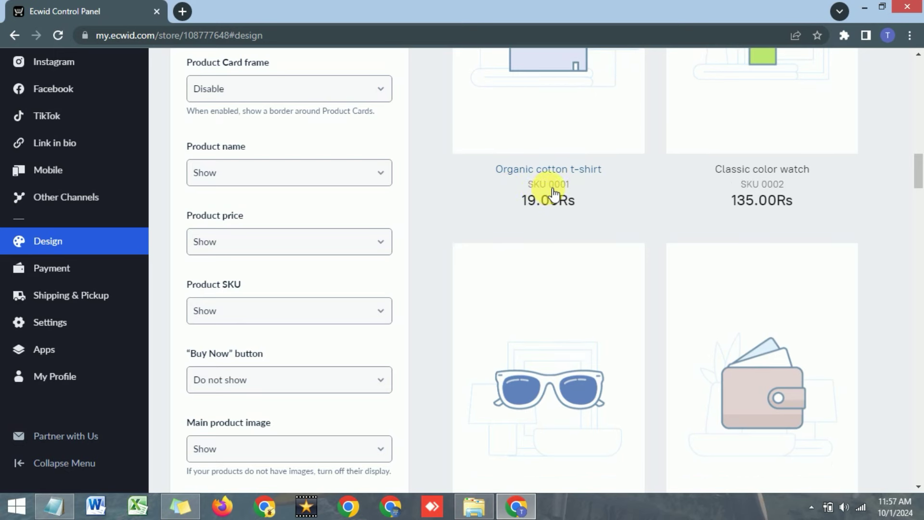
Set the "Buy Now" button to Show on every product card.
scroll(299, 314, down, 1)
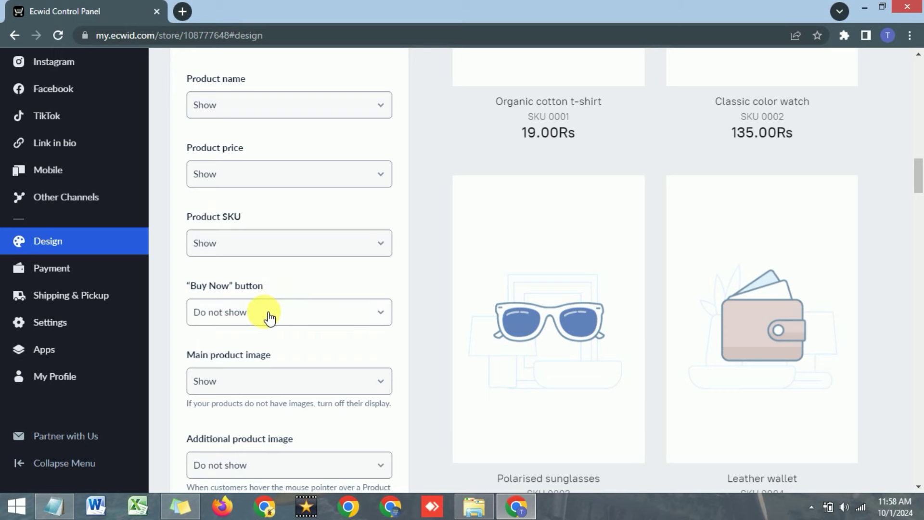
click(268, 318)
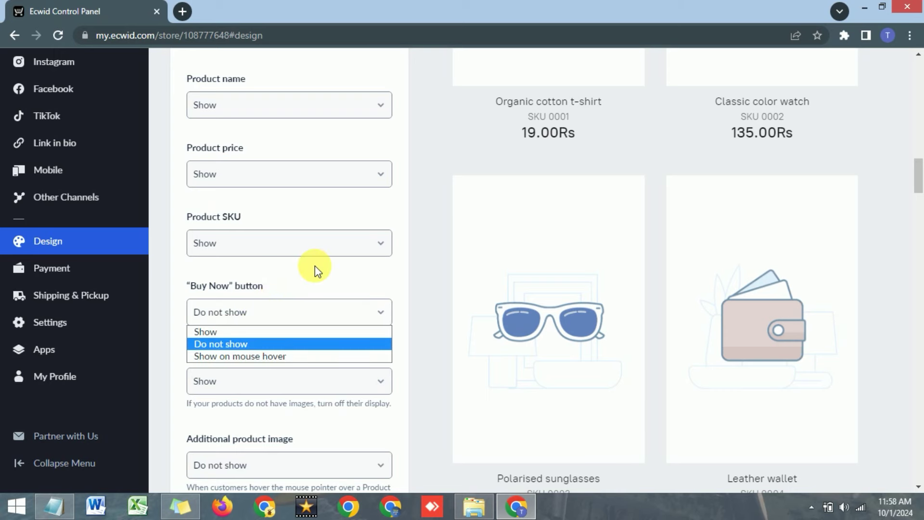
scroll(419, 241, up, 1)
scroll(432, 226, up, 1)
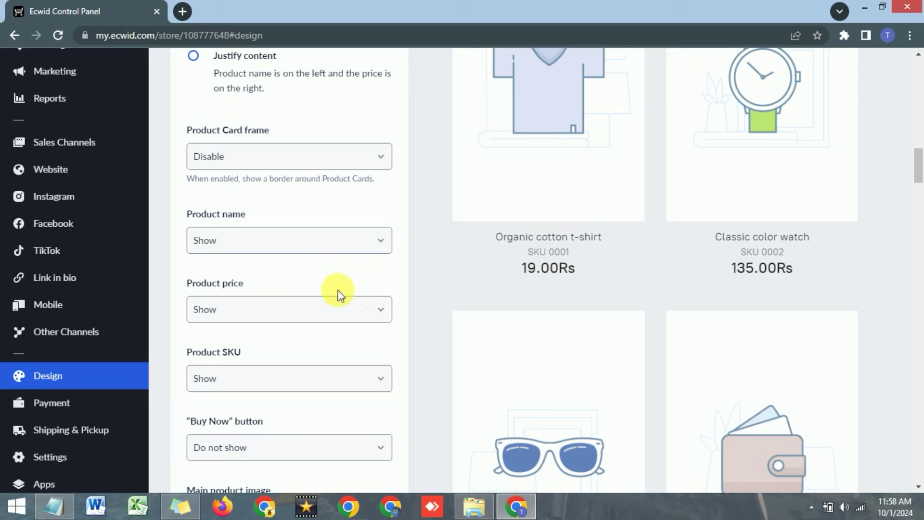
scroll(249, 334, down, 1)
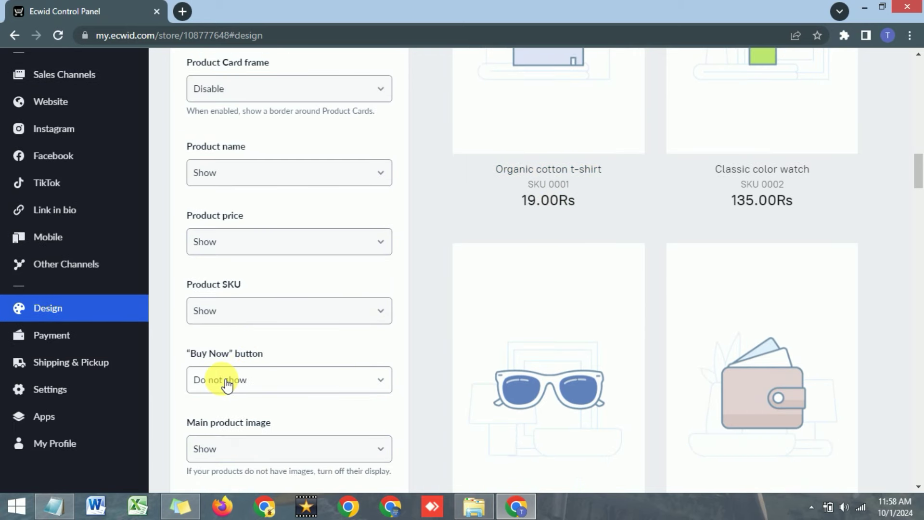
scroll(256, 364, down, 1)
scroll(284, 332, down, 1)
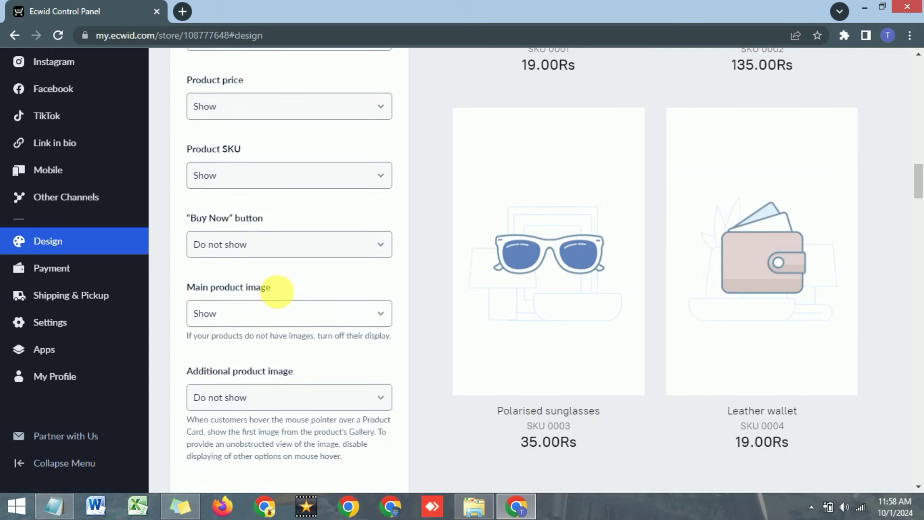
click(247, 252)
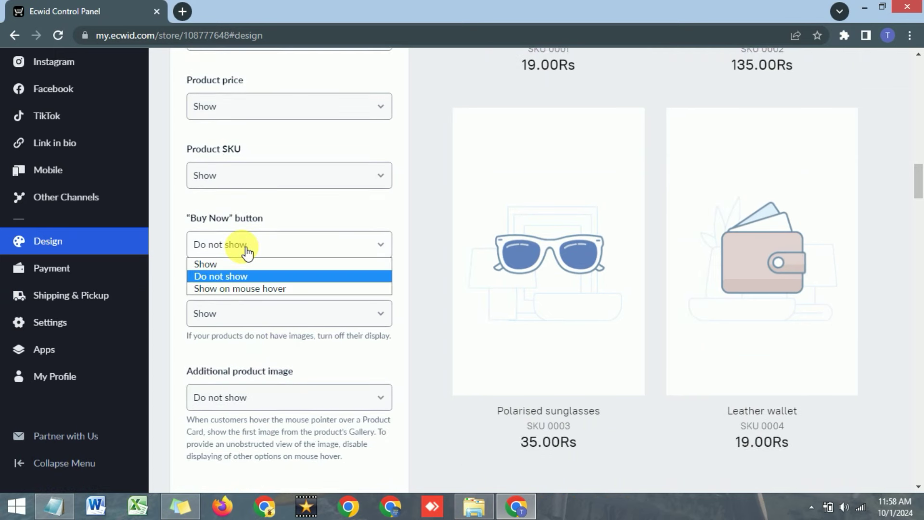
click(206, 264)
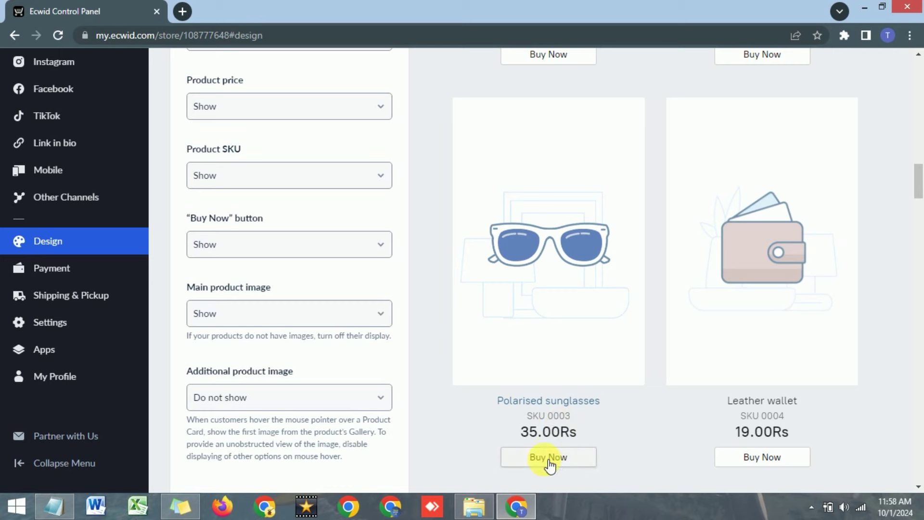
Keep the main product image shown and additional product images hidden.
scroll(553, 455, down, 1)
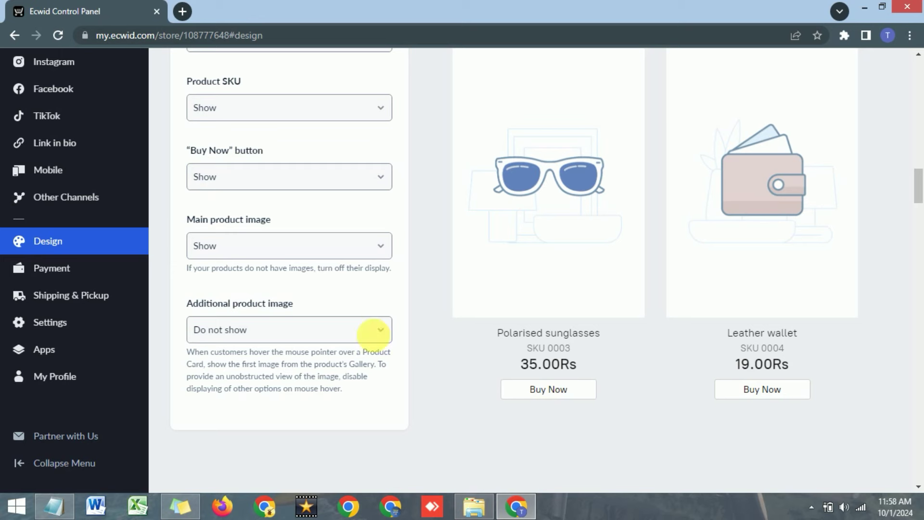
click(230, 249)
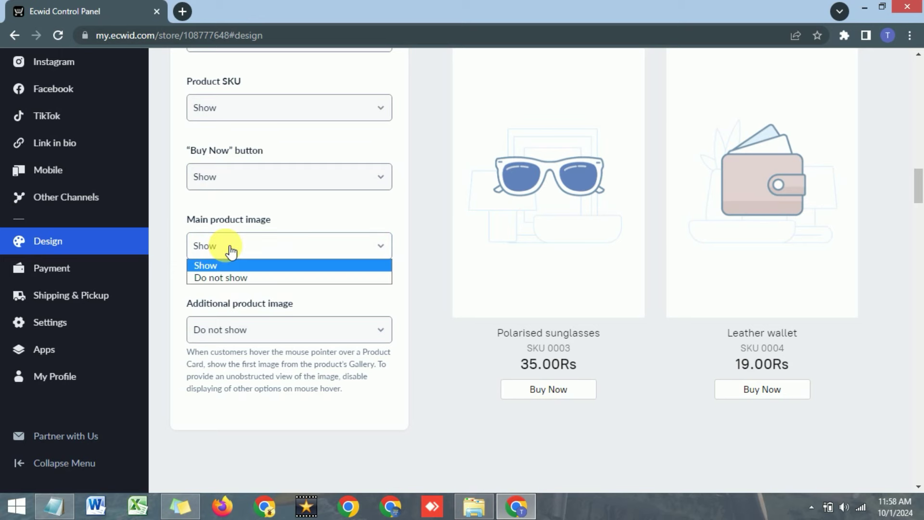
click(331, 212)
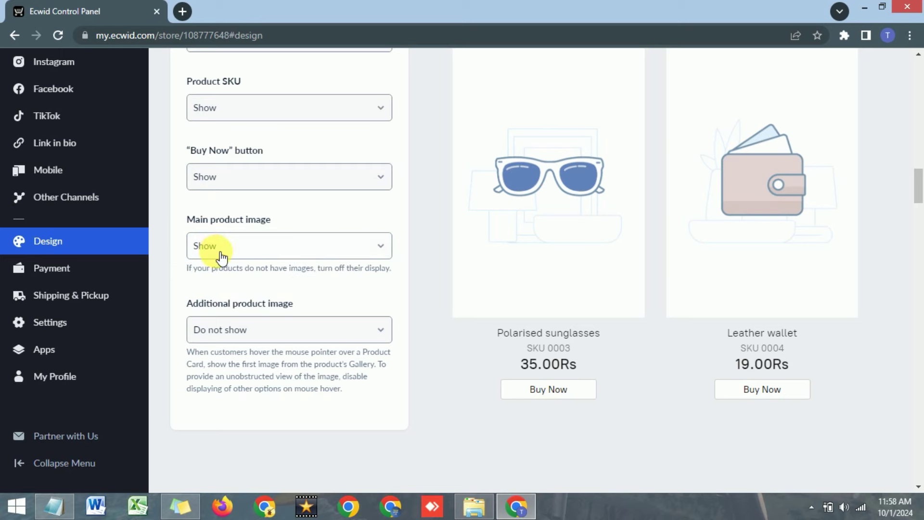
click(245, 332)
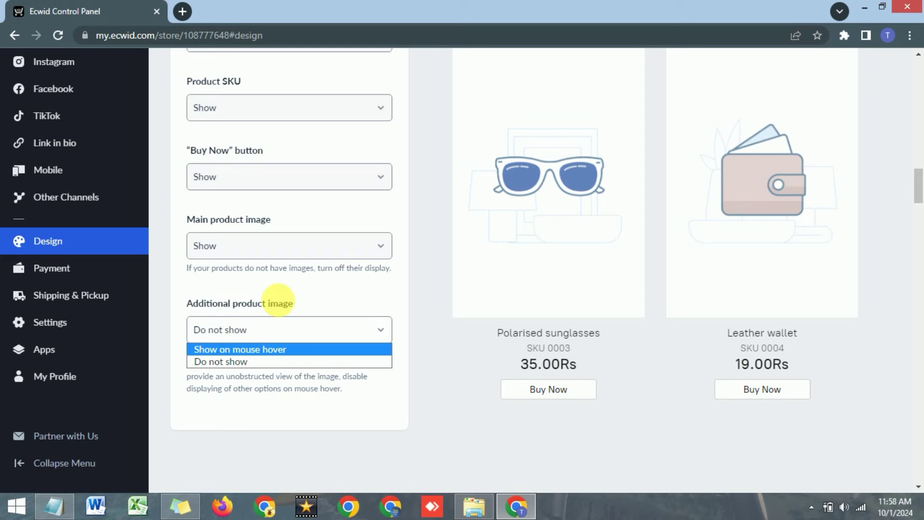
click(318, 305)
scroll(269, 356, up, 7)
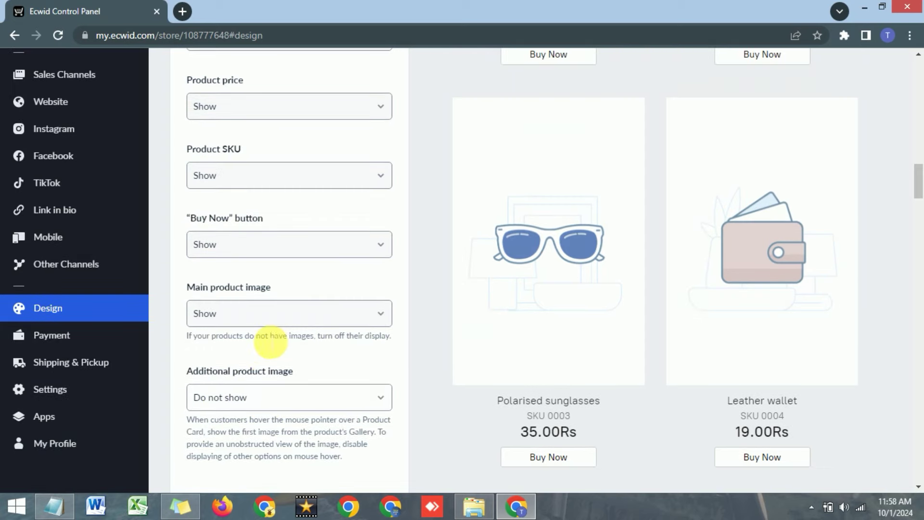
scroll(323, 357, up, 15)
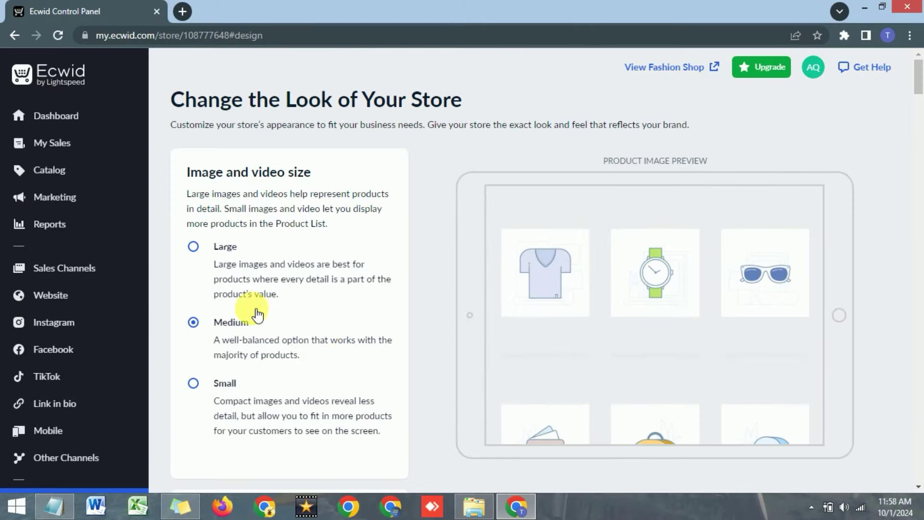
Go to the Payment page, where Pay by cash is the enabled method.
mouse_move(87, 295)
scroll(89, 294, down, 2)
scroll(89, 294, down, 3)
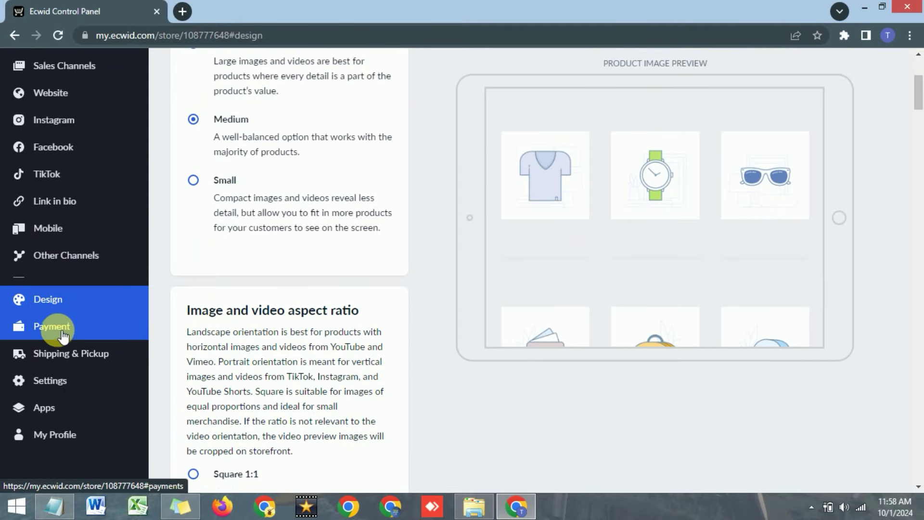
click(64, 337)
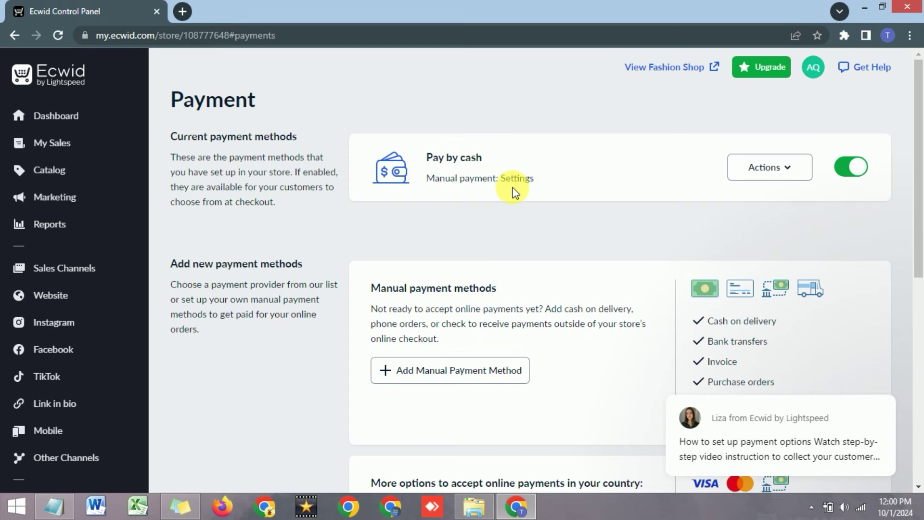
scroll(514, 188, down, 1)
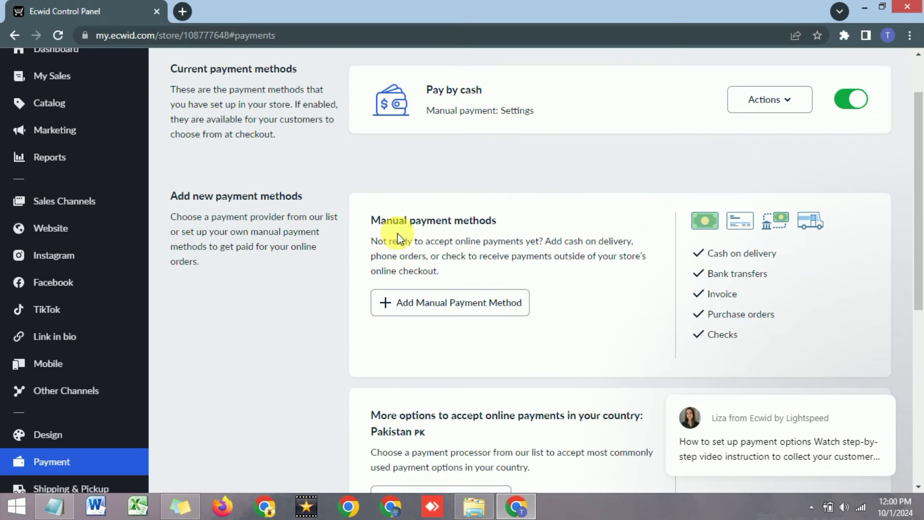
Add a new manual payment method named 'Online Payment'.
click(389, 311)
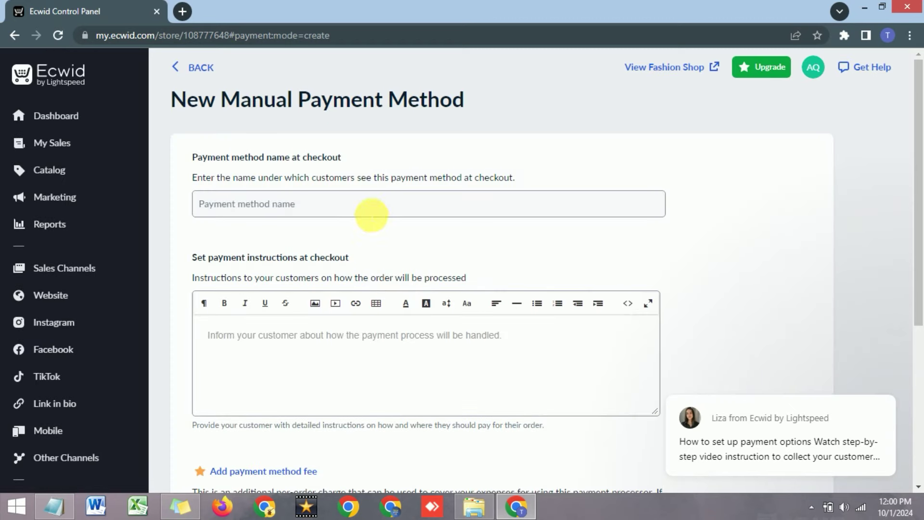
click(375, 212)
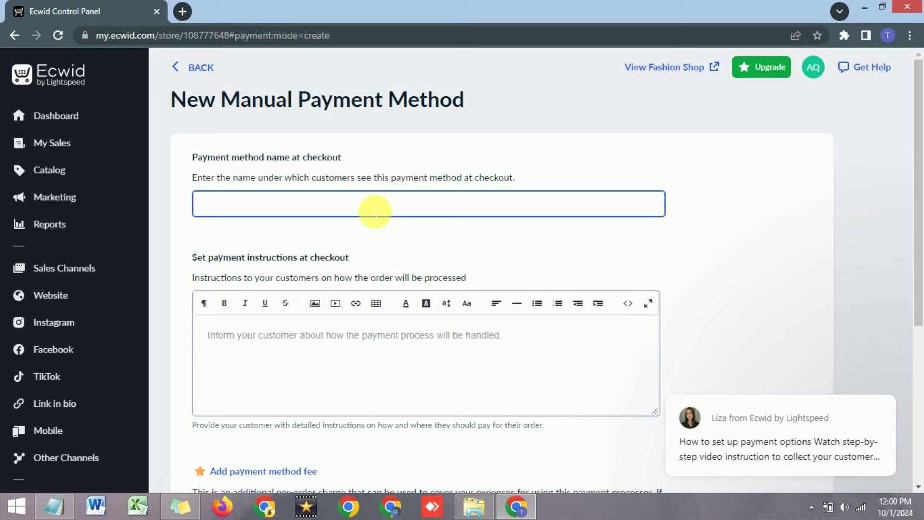
text(Online Payment)
Write instructions with 'Jazzcash & EasyPesa', 'Account Number' and 'Account Name' lines.
click(265, 363)
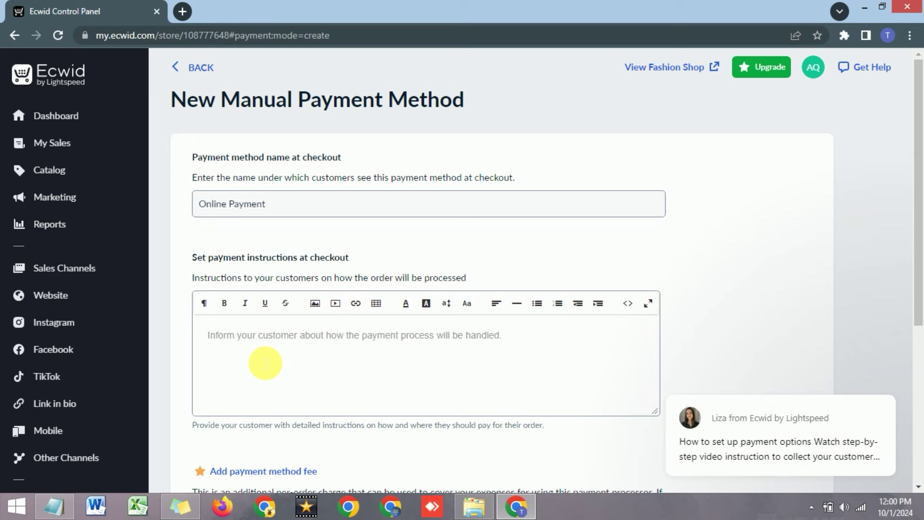
text(Ja)
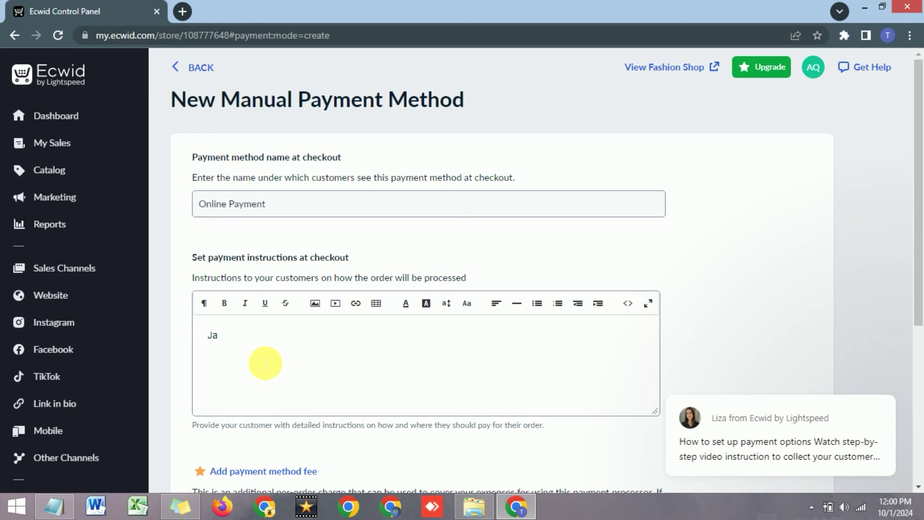
text(zzcash & Easyp)
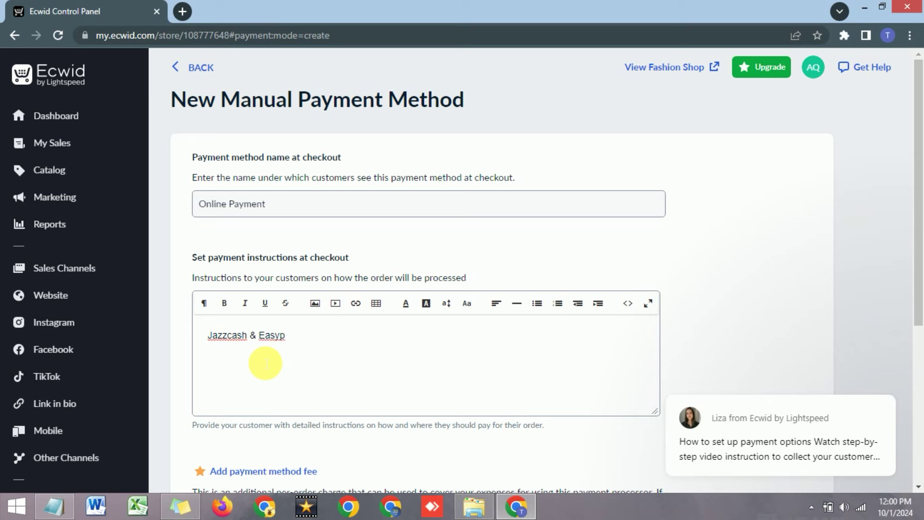
text(esa)
key(BackSpace)
key(BackSpace)
key(BackSpace)
key(BackSpace)
text(Pesa )
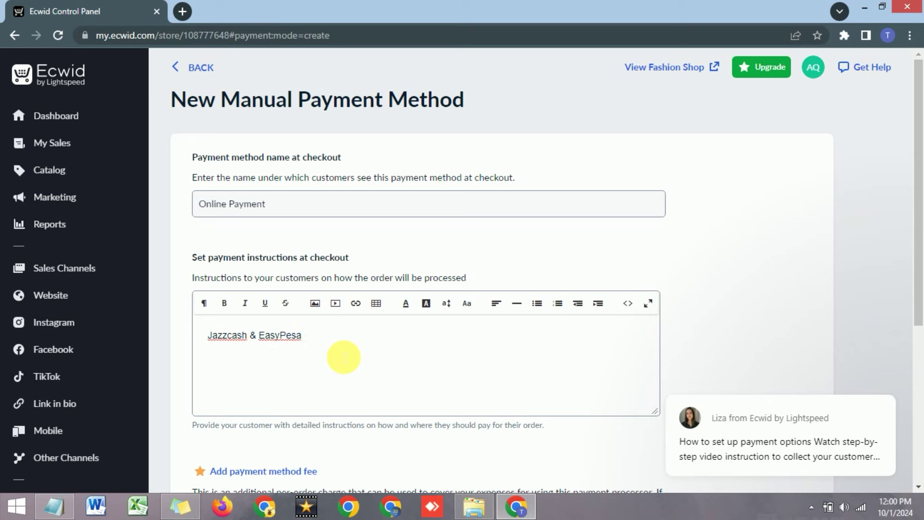
text(0)
key(BackSpace)
text(Account Number)
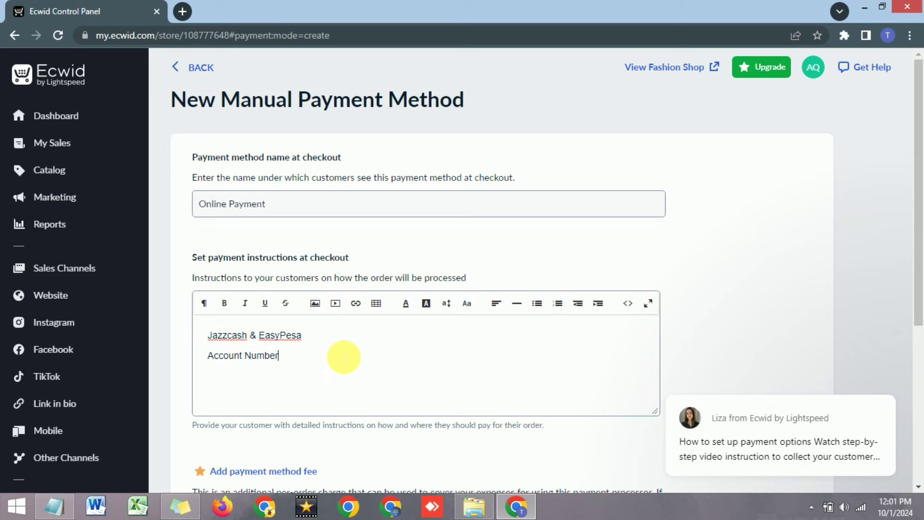
text(Accoutn Name:)
Bold the Account Number and Account Name labels, correcting 'Accoutn' to 'Account'.
click(331, 352)
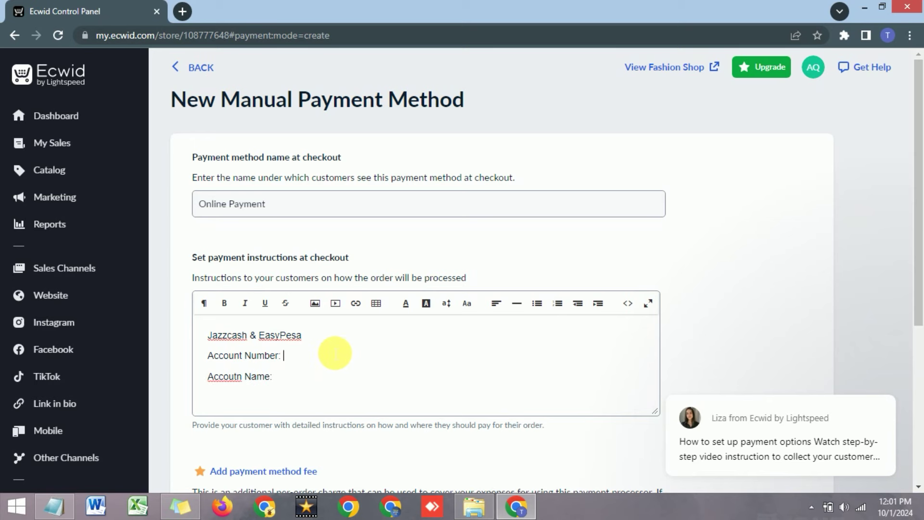
drag(289, 354, 212, 356)
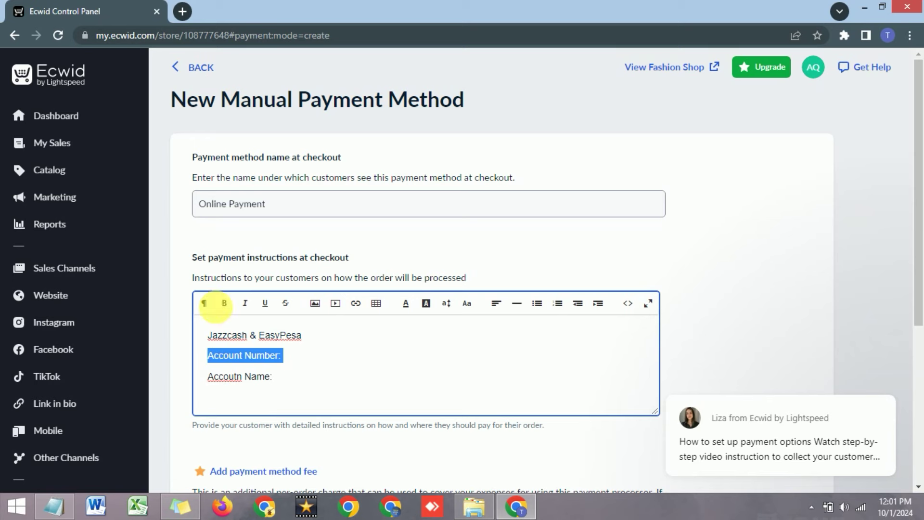
click(216, 305)
click(279, 392)
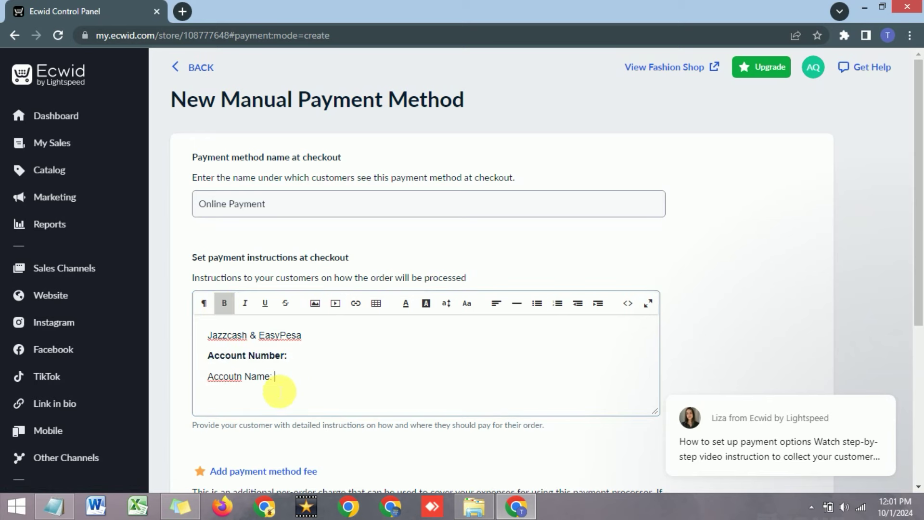
drag(271, 377, 208, 377)
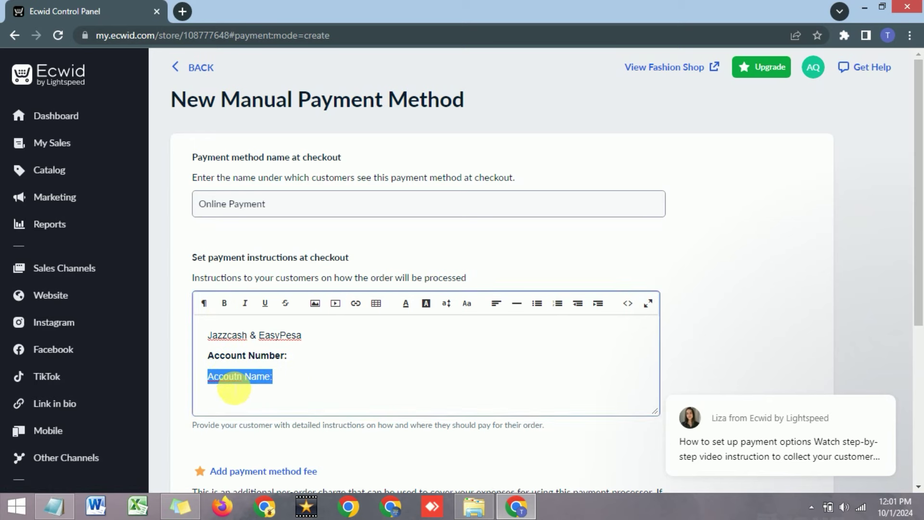
click(234, 377)
right_click(235, 377)
click(251, 213)
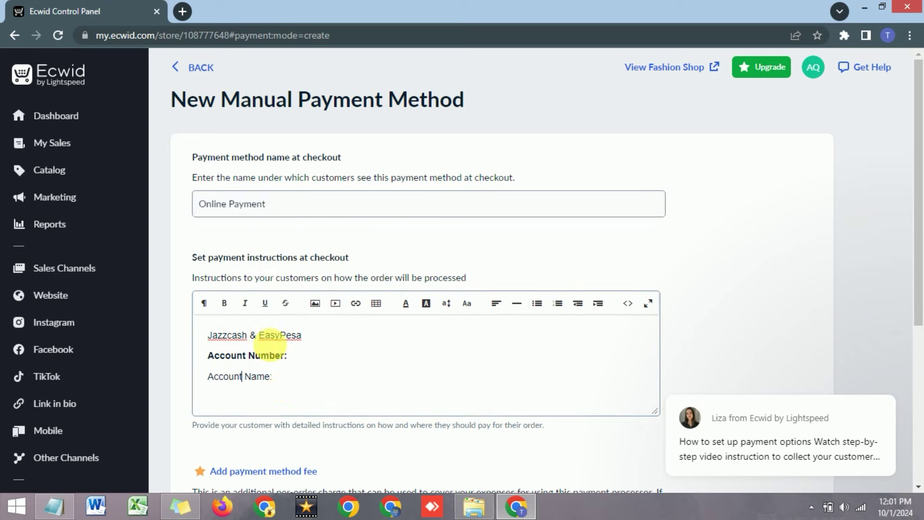
drag(284, 377, 217, 377)
click(224, 303)
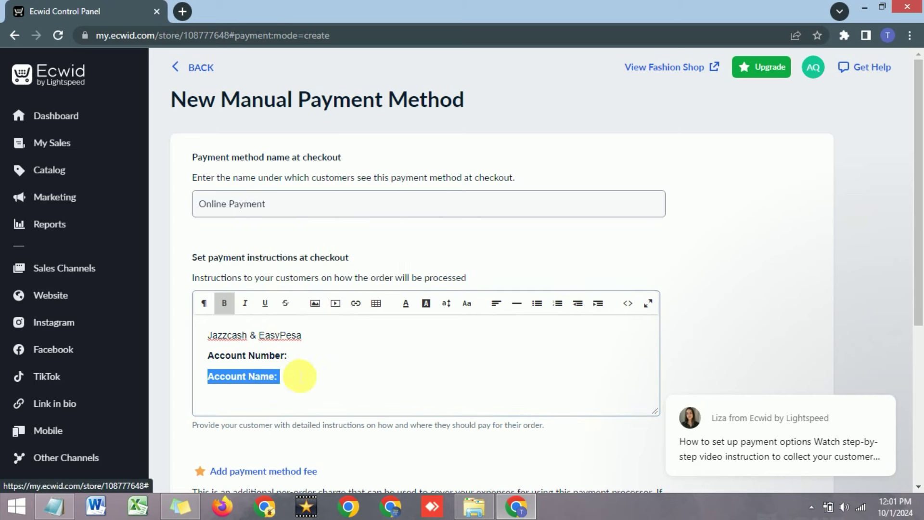
click(299, 376)
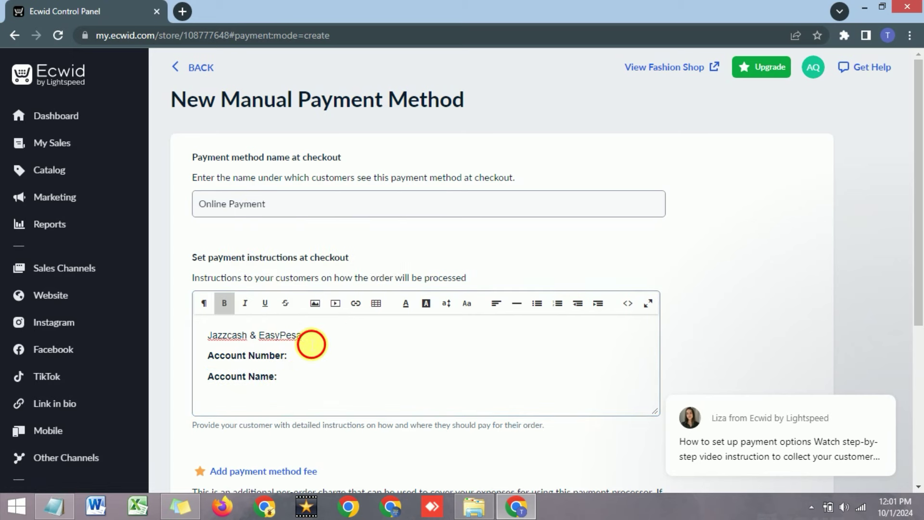
Give the Jazzcash & EasyPesa line a yellow background highlight.
drag(311, 344, 207, 335)
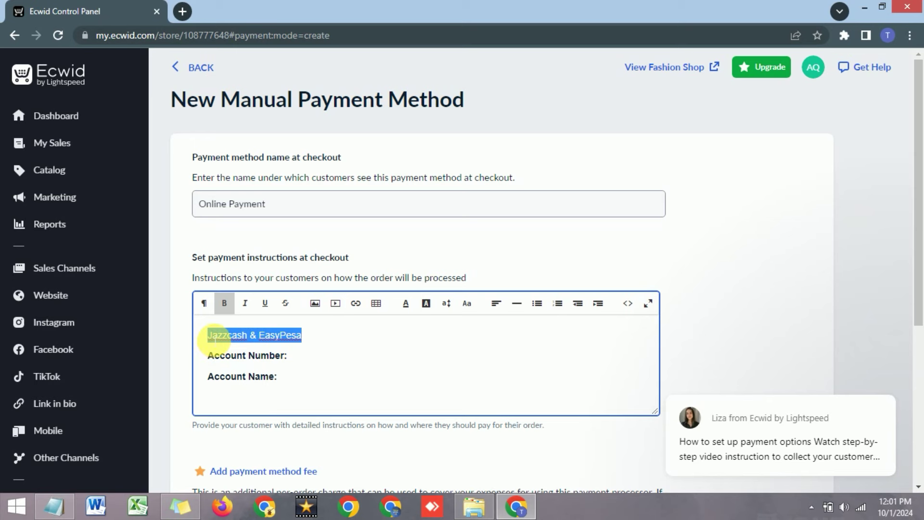
click(426, 304)
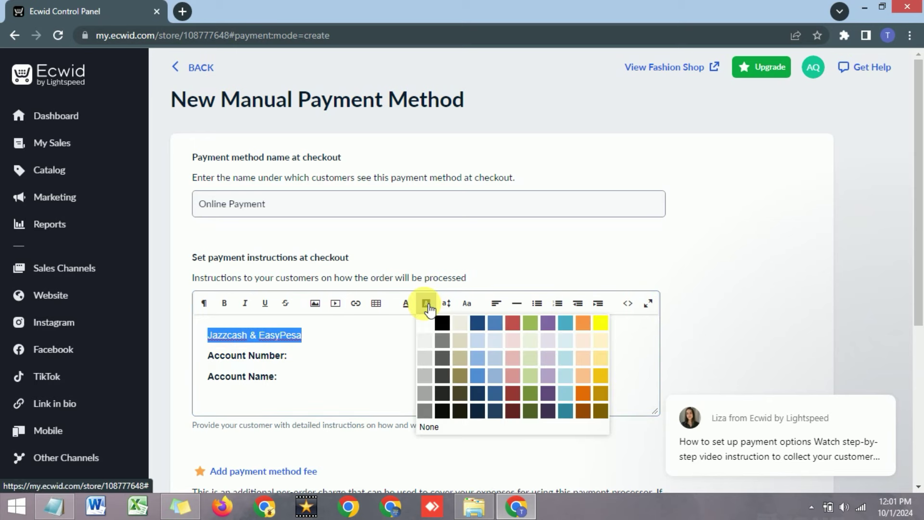
click(606, 324)
Enter the account number and the account holder's name after their labels.
click(381, 361)
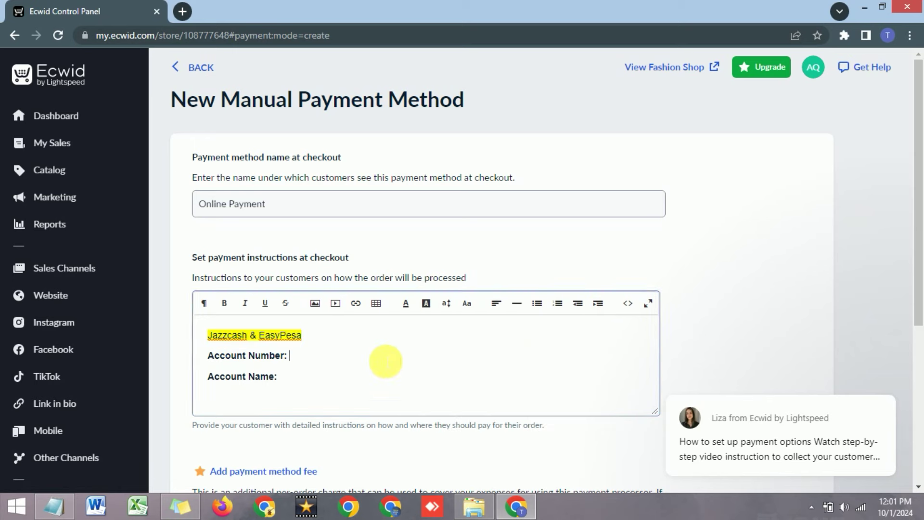
click(330, 377)
click(307, 360)
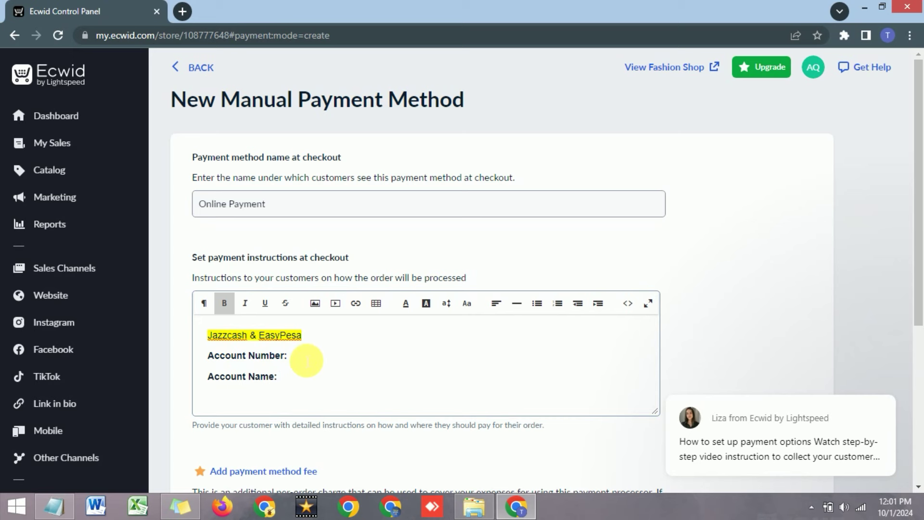
click(299, 385)
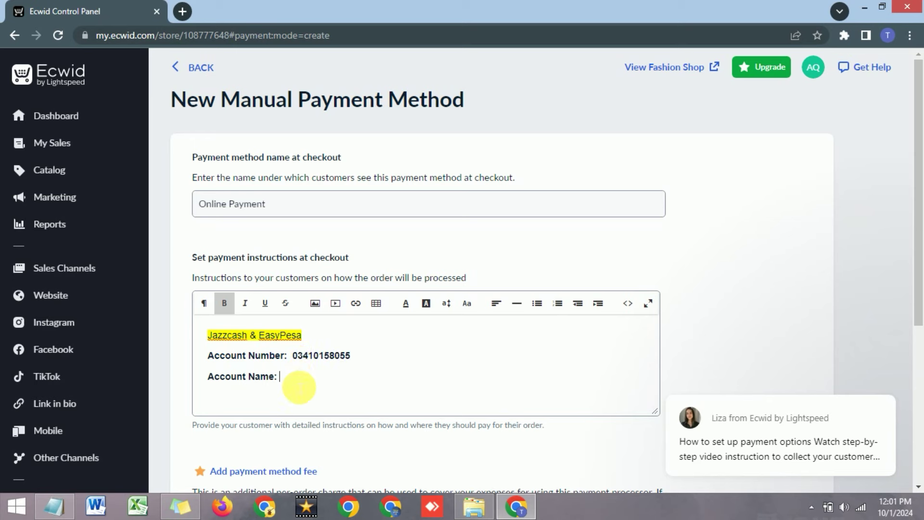
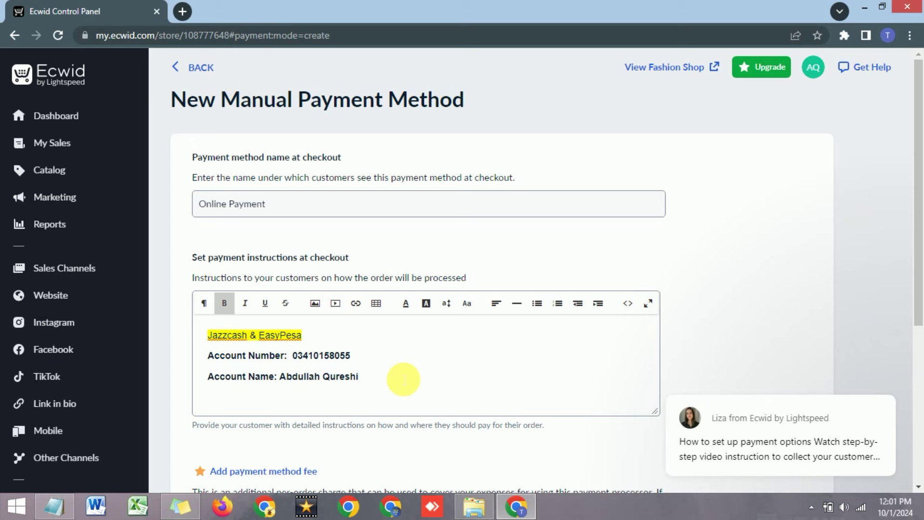
click(403, 379)
click(393, 368)
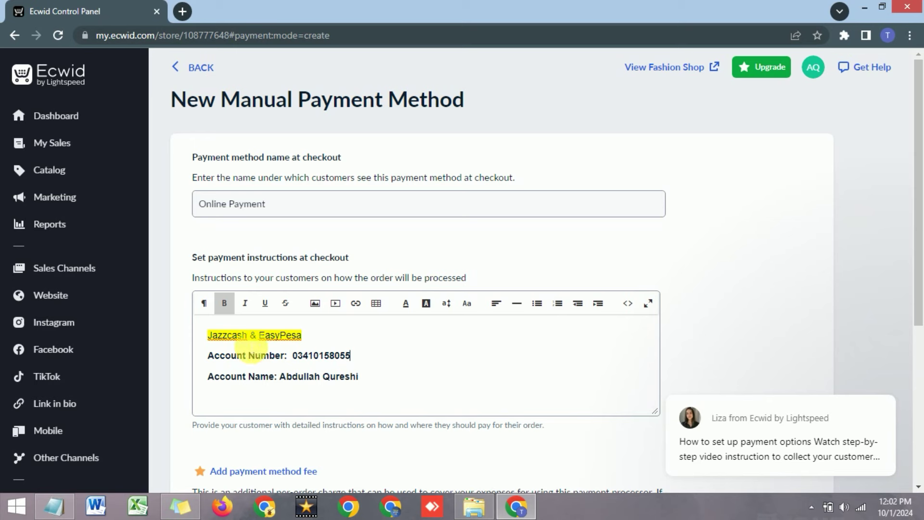
Format the three instruction lines as a bulleted list.
drag(207, 336, 365, 383)
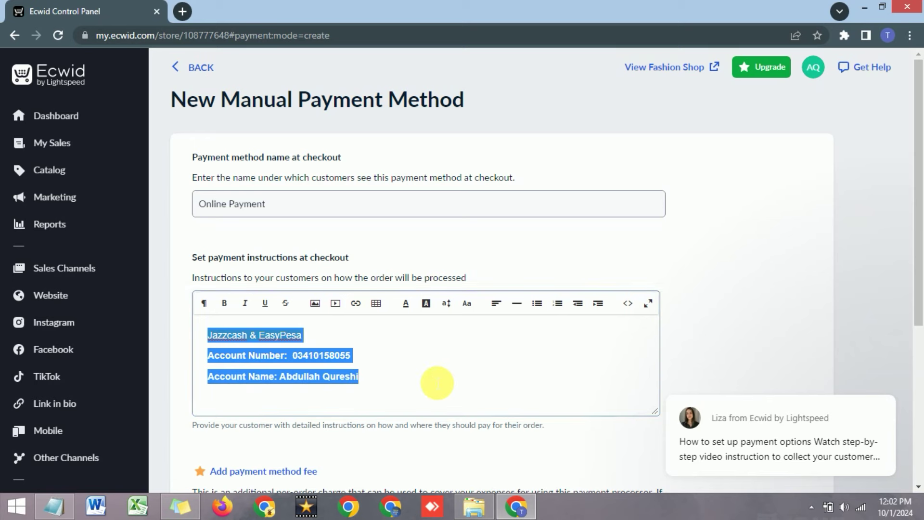
click(558, 304)
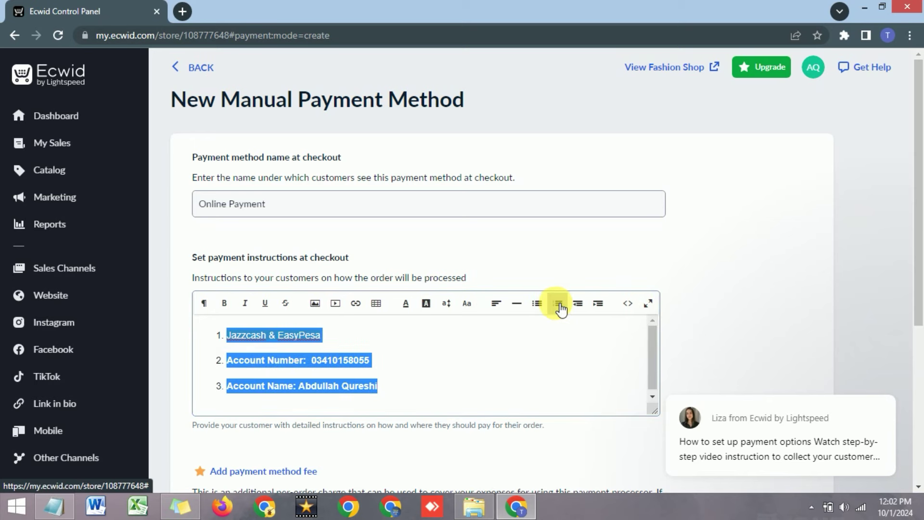
click(537, 303)
click(442, 363)
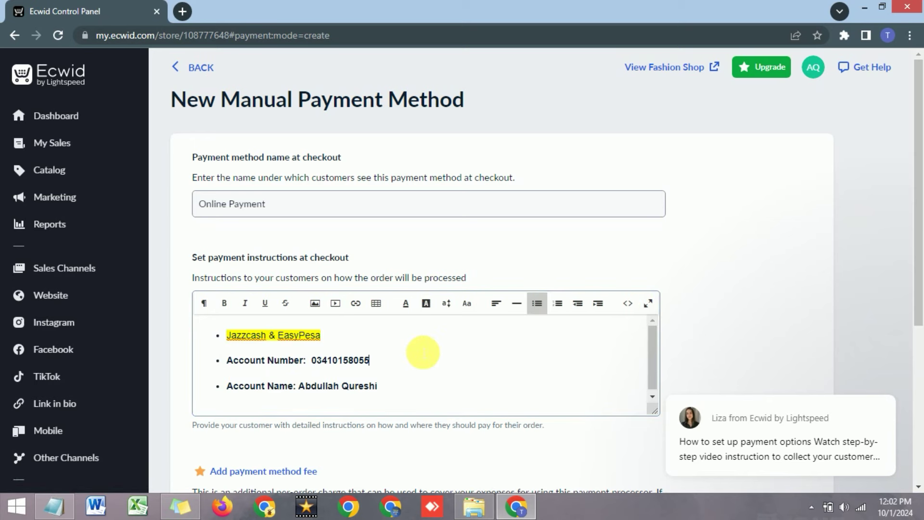
click(426, 391)
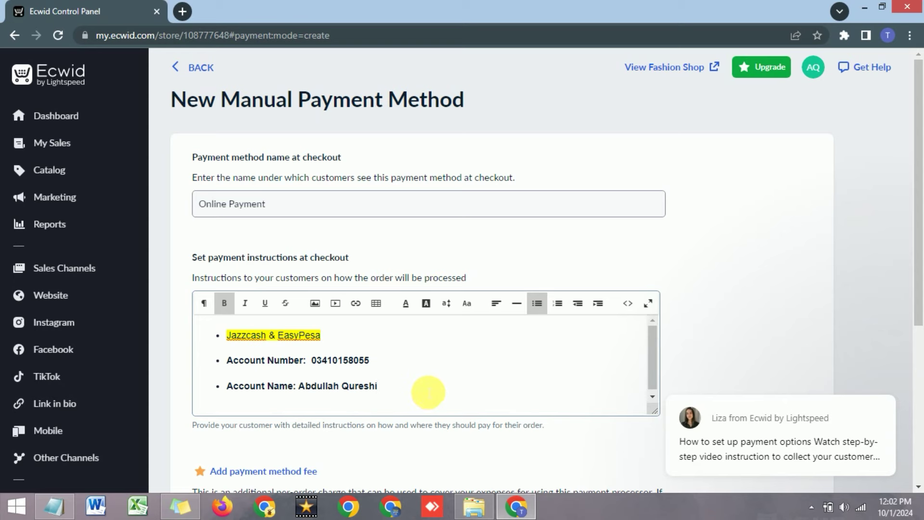
Save the Online Payment method and check it in the payment methods list.
scroll(412, 355, down, 2)
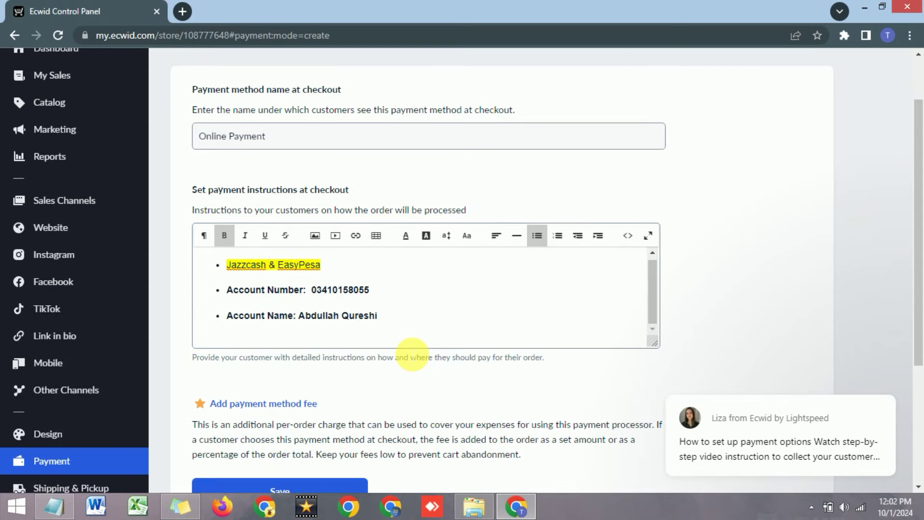
scroll(412, 354, down, 4)
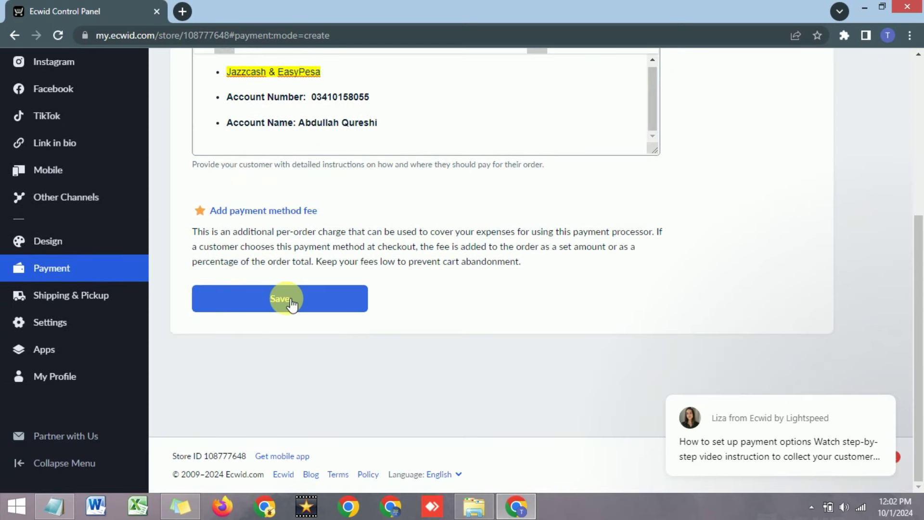
click(296, 302)
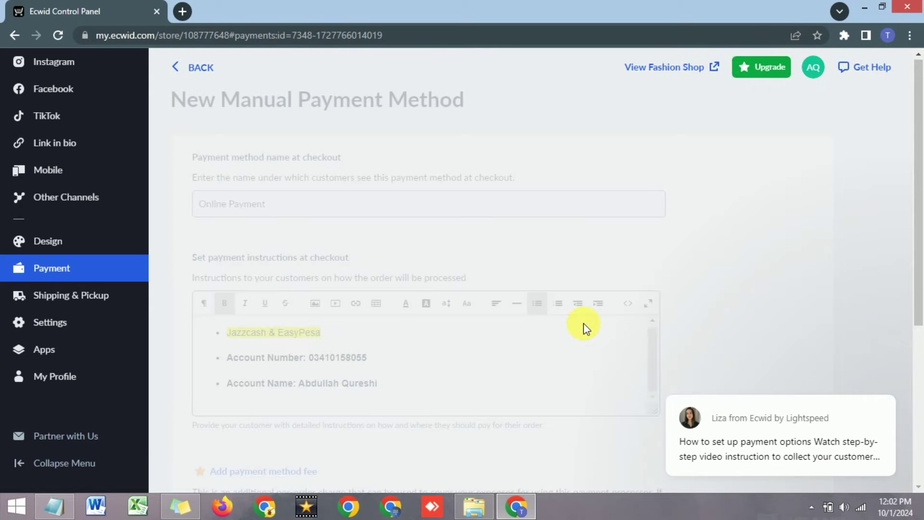
scroll(551, 312, down, 2)
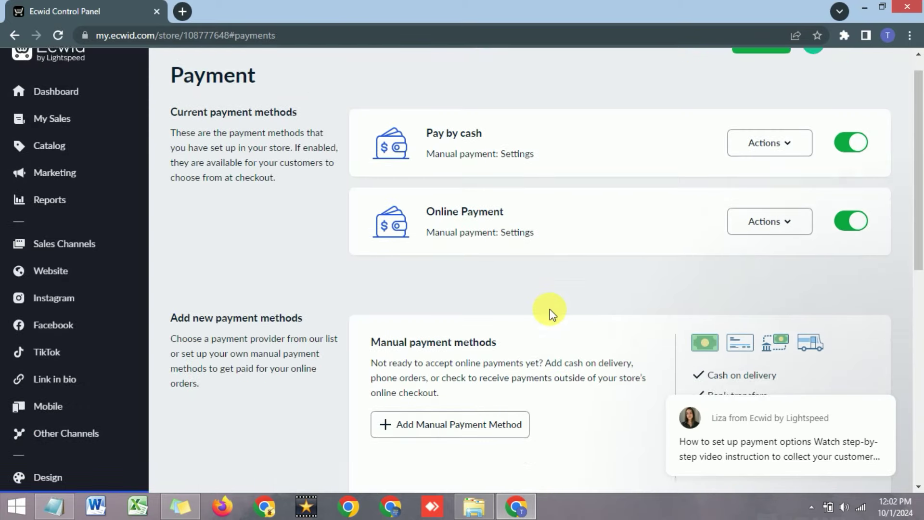
scroll(550, 309, down, 1)
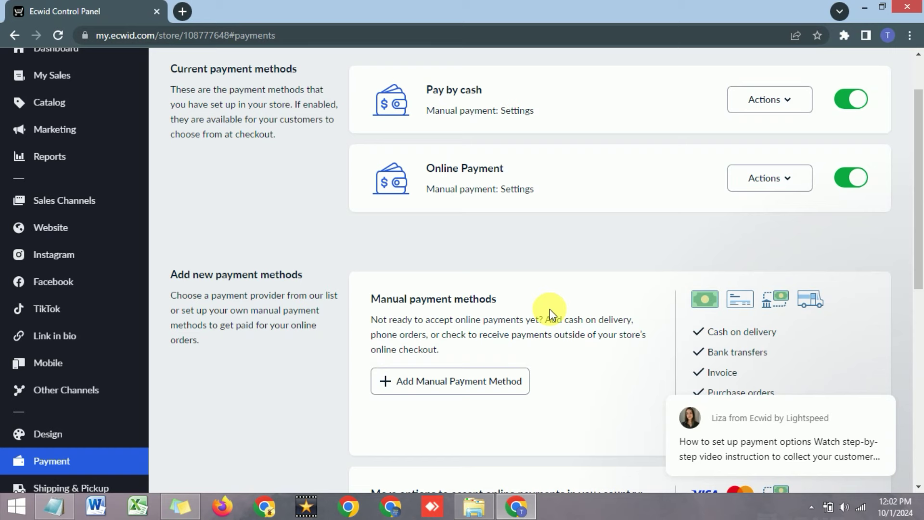
Start another manual payment method, then go back without saving it.
scroll(550, 309, down, 2)
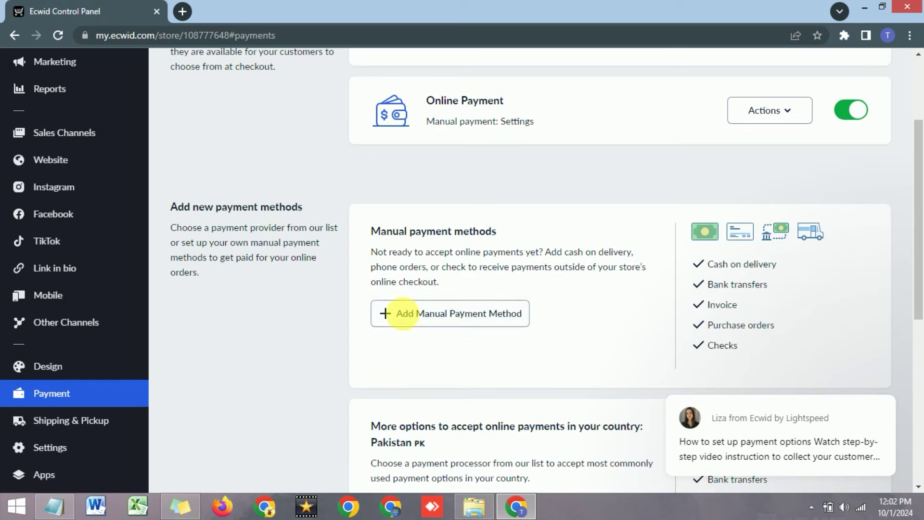
click(395, 317)
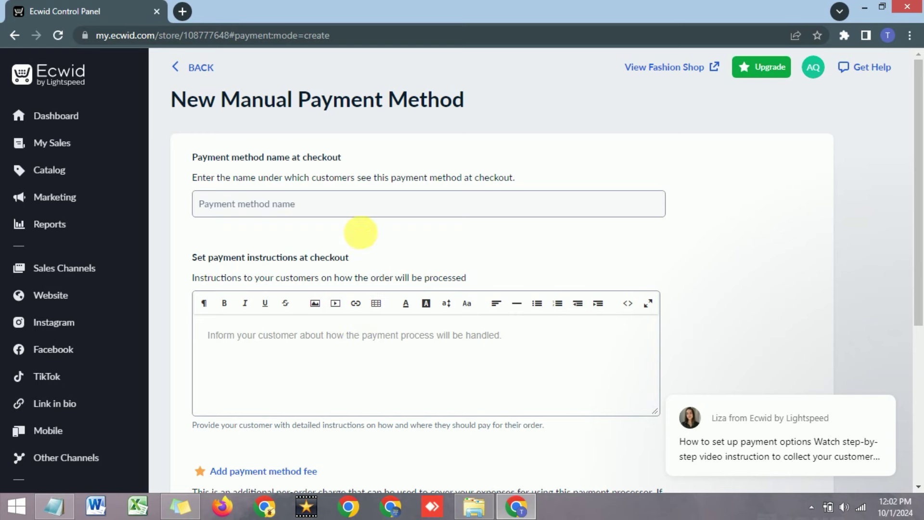
click(354, 212)
click(255, 344)
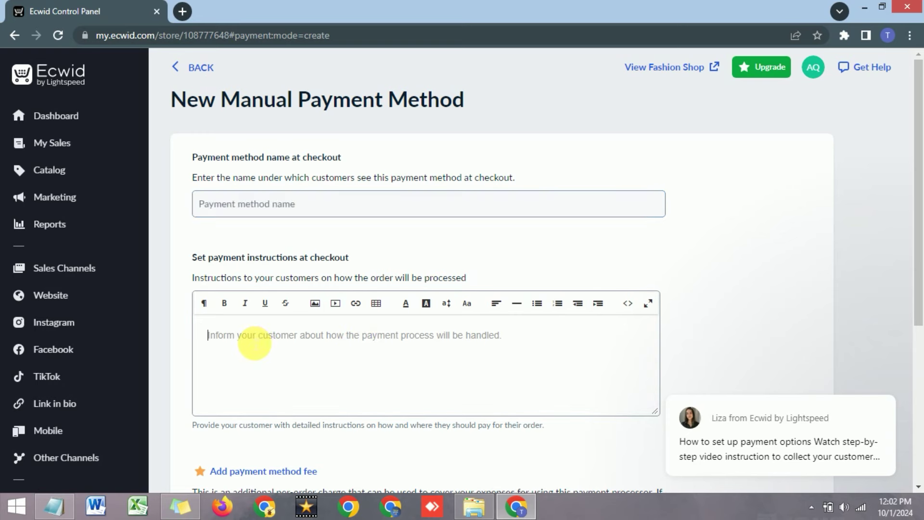
scroll(258, 367, down, 1)
scroll(219, 211, up, 1)
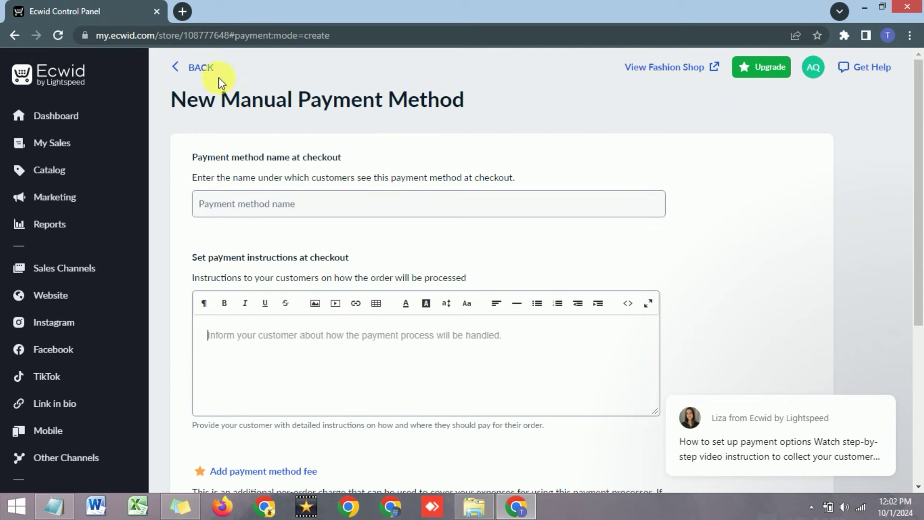
click(177, 67)
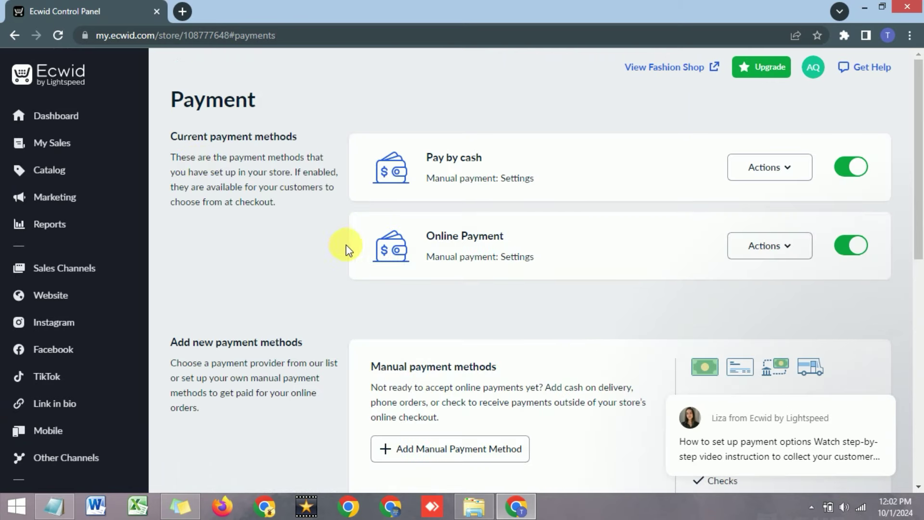
scroll(409, 216, down, 1)
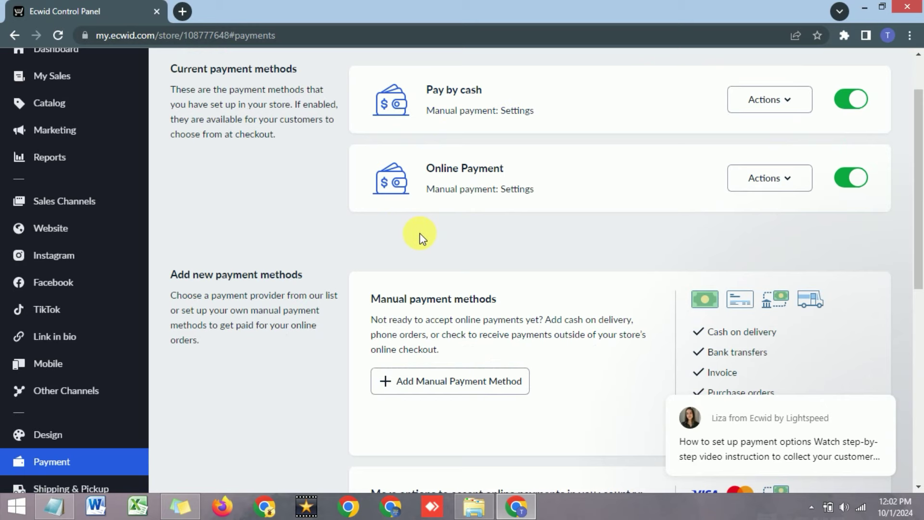
scroll(422, 233, down, 4)
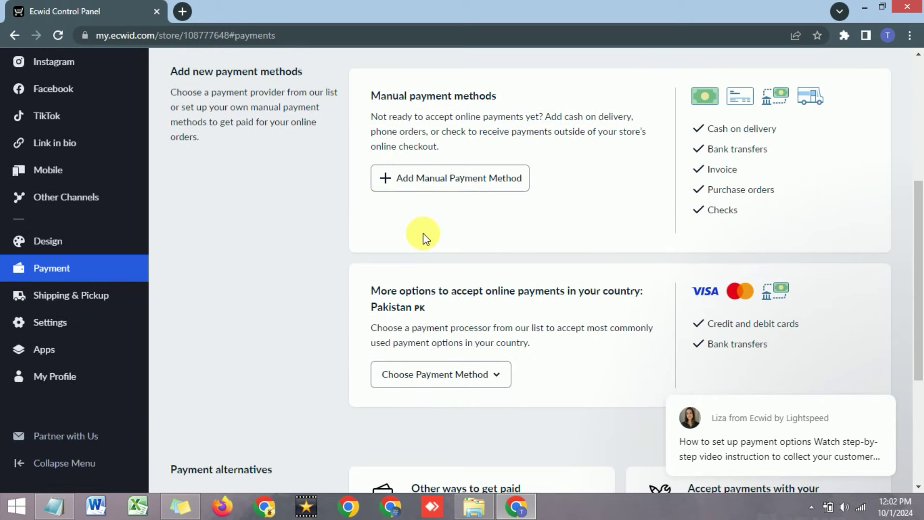
scroll(423, 233, down, 1)
scroll(414, 223, down, 1)
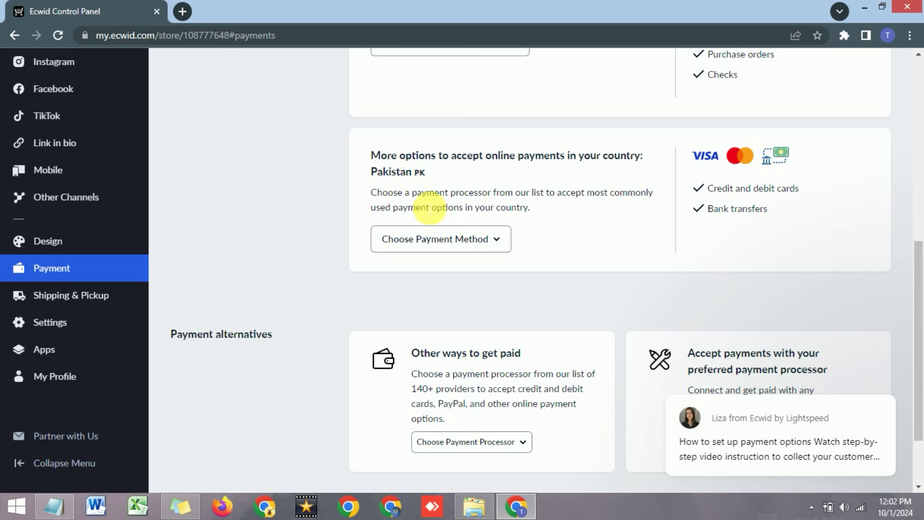
click(476, 240)
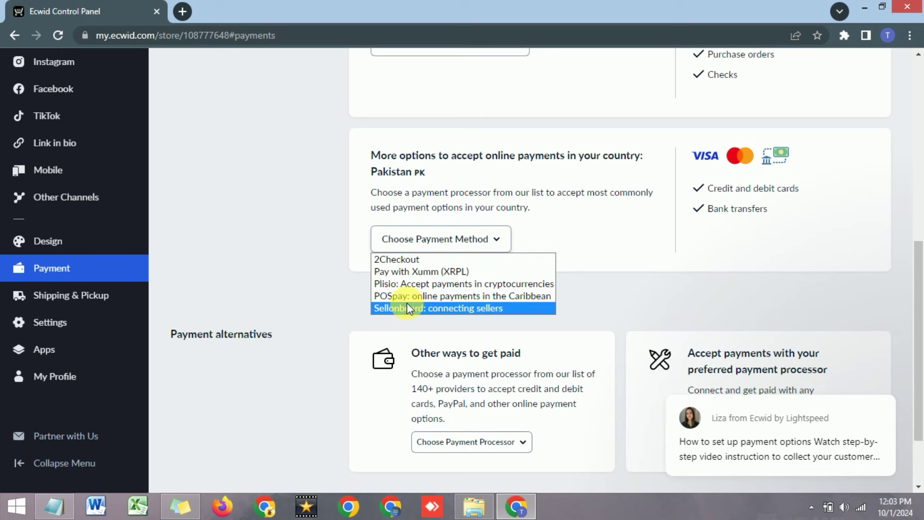
click(560, 227)
scroll(429, 174, down, 1)
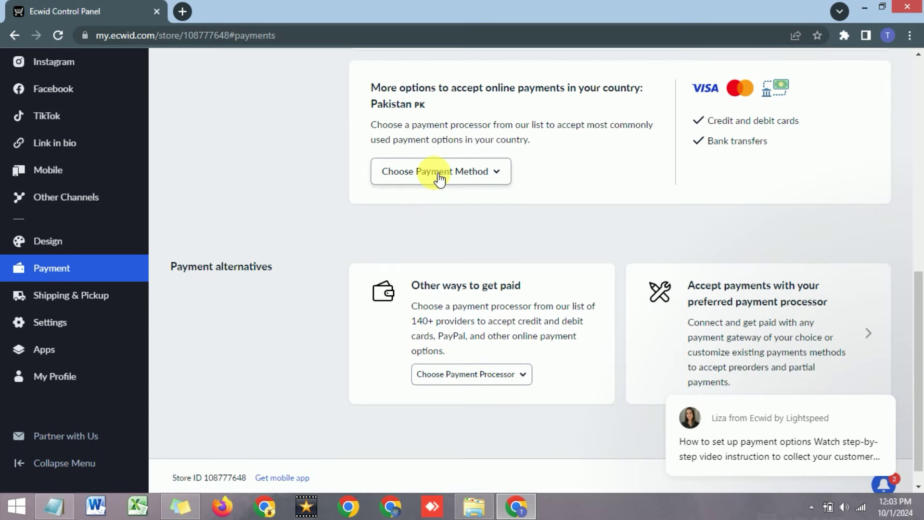
scroll(437, 177, down, 1)
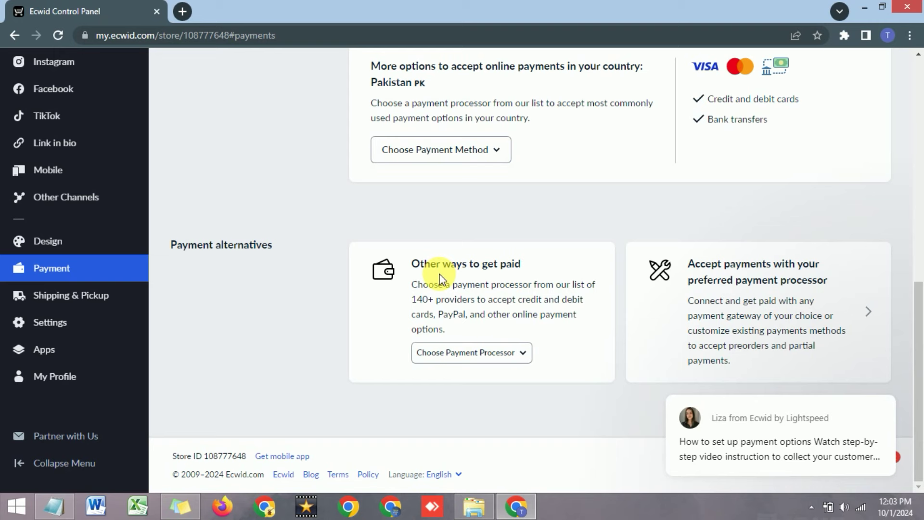
Select PayPal from the Choose Payment Processor list.
click(485, 356)
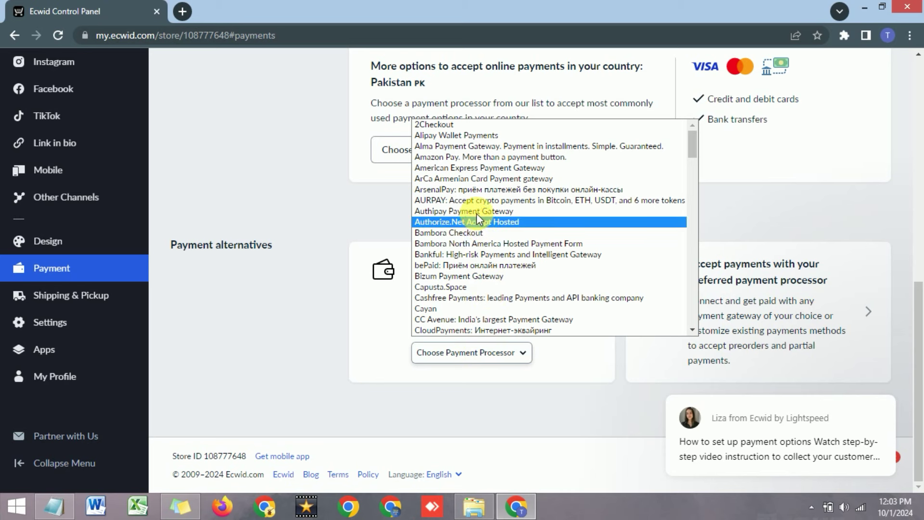
scroll(477, 193, down, 4)
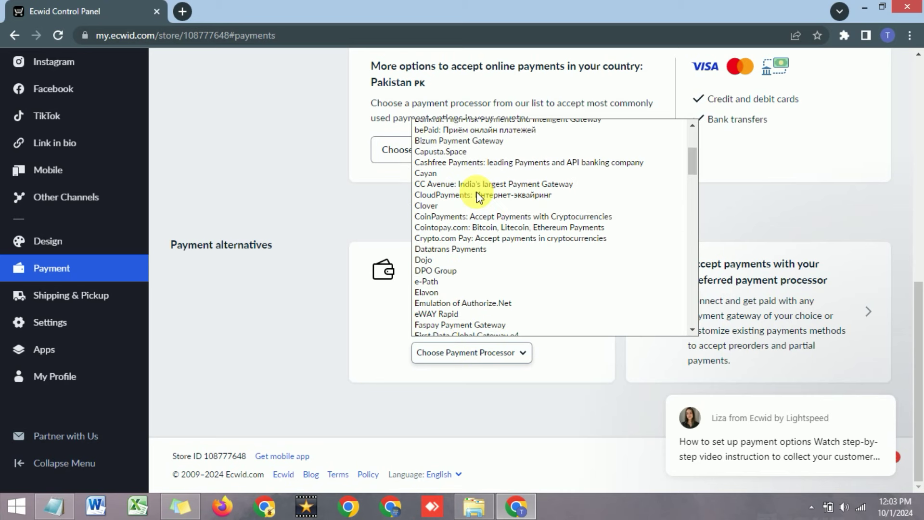
scroll(477, 195, down, 4)
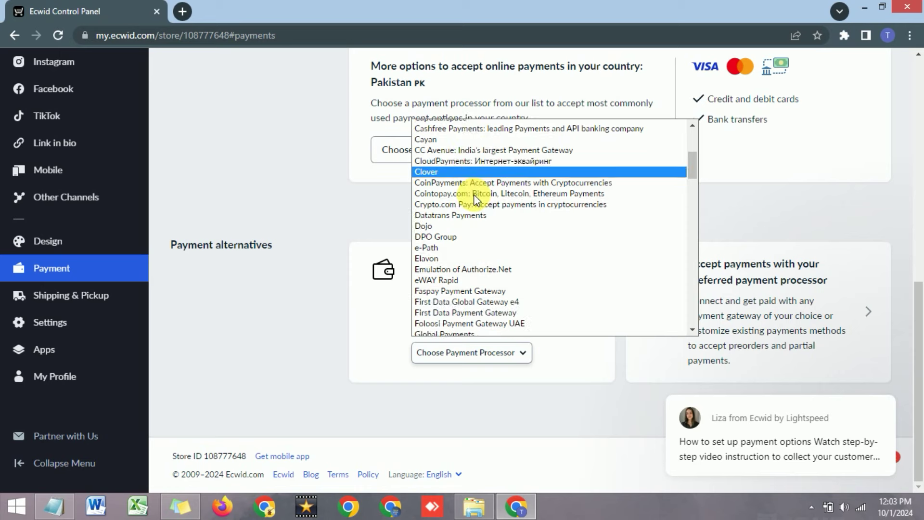
scroll(475, 193, down, 7)
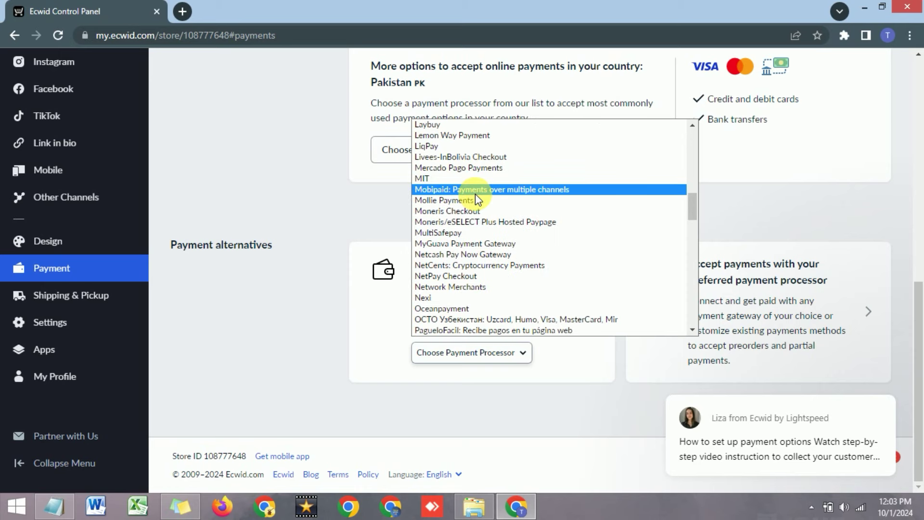
key(Down)
key(Down)
key(Down)
key(Down)
key(Down)
key(Down)
key(Down)
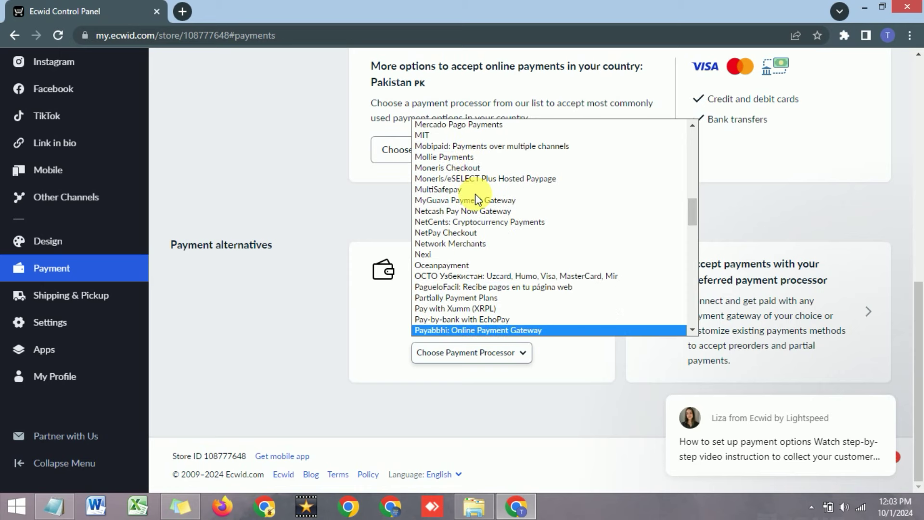
key(Down)
key(Down)
key(Down)
key(Down)
key(Down)
key(Down)
key(Down)
key(Down)
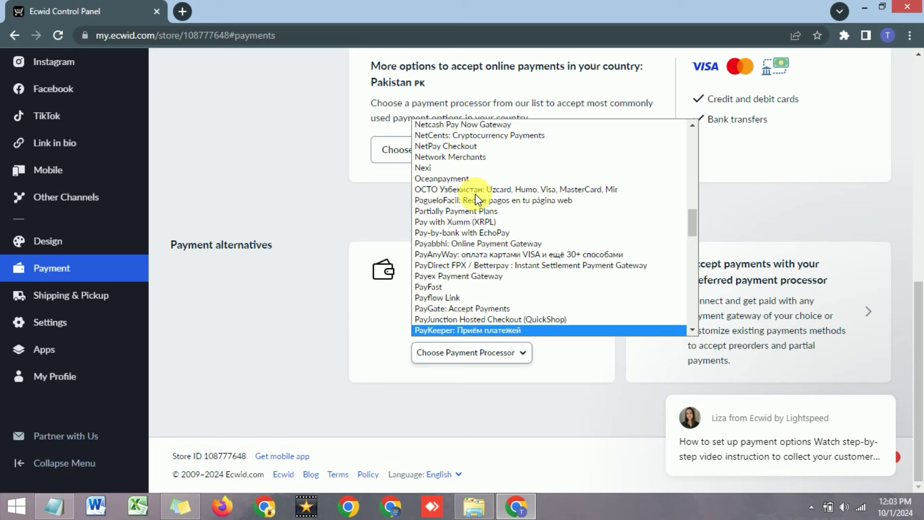
key(Down)
key(Down)
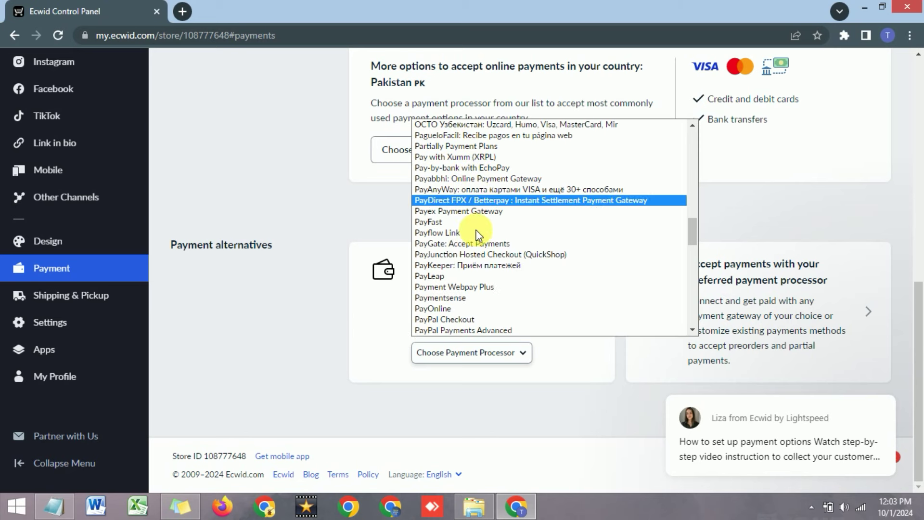
click(463, 330)
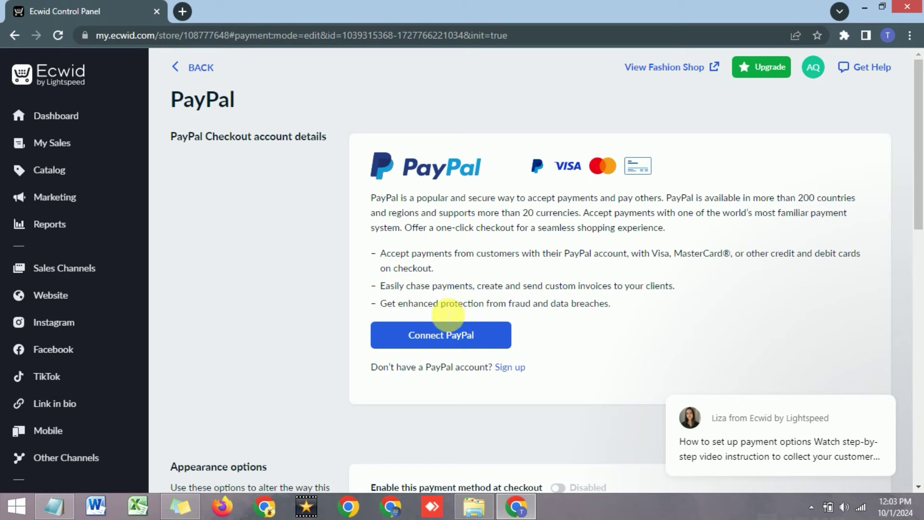
Connect PayPal, opening PayPal's business sign-up in a new tab.
scroll(428, 318, down, 1)
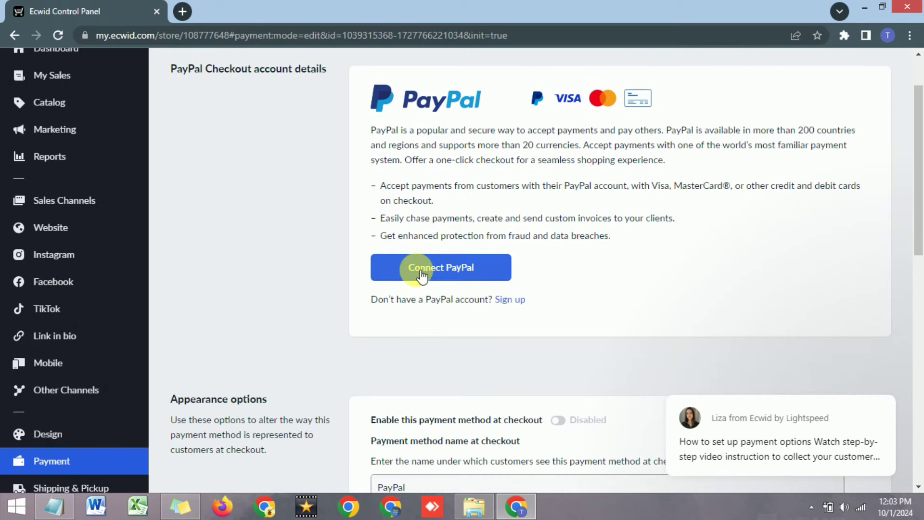
scroll(422, 279, down, 2)
scroll(419, 272, up, 3)
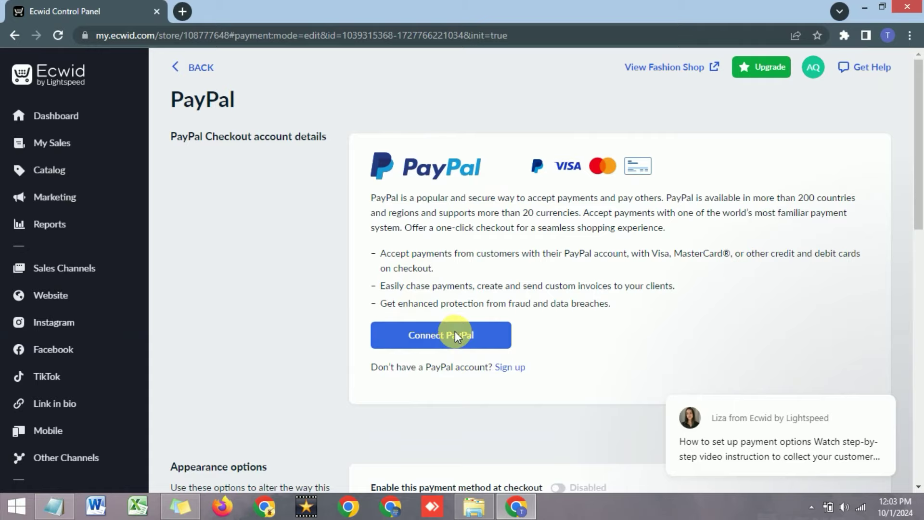
click(455, 333)
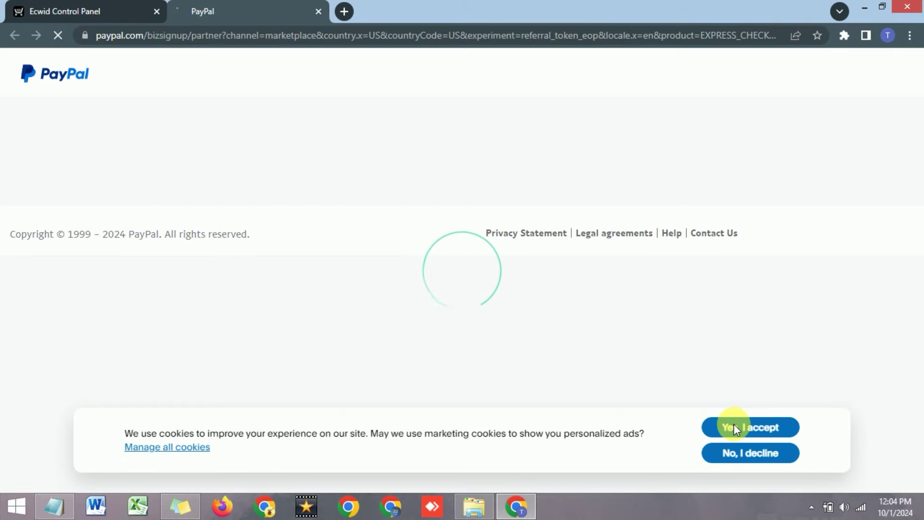
Decline PayPal's cookies, confirm United States as country, and continue to the account-type choice.
click(739, 460)
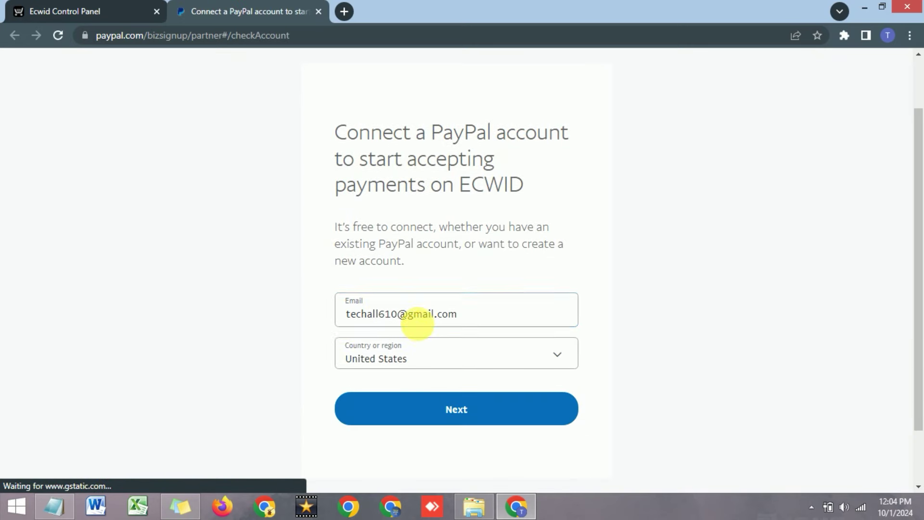
click(413, 365)
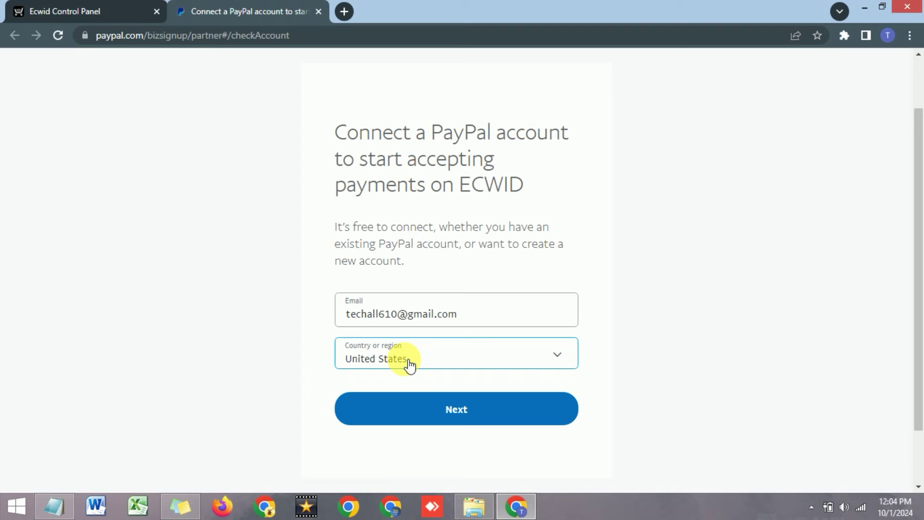
click(434, 409)
click(424, 412)
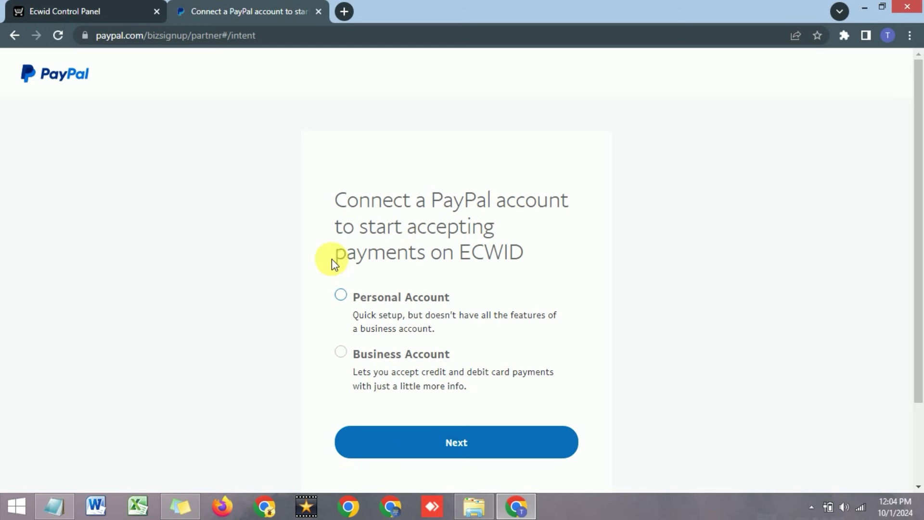
drag(336, 200, 445, 202)
click(457, 226)
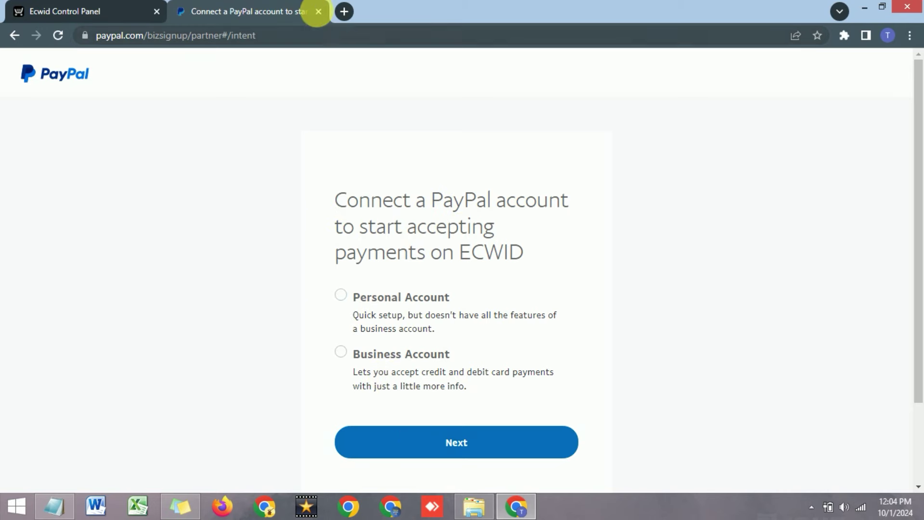
Close the PayPal tab and return to Ecwid's payment methods list.
click(318, 12)
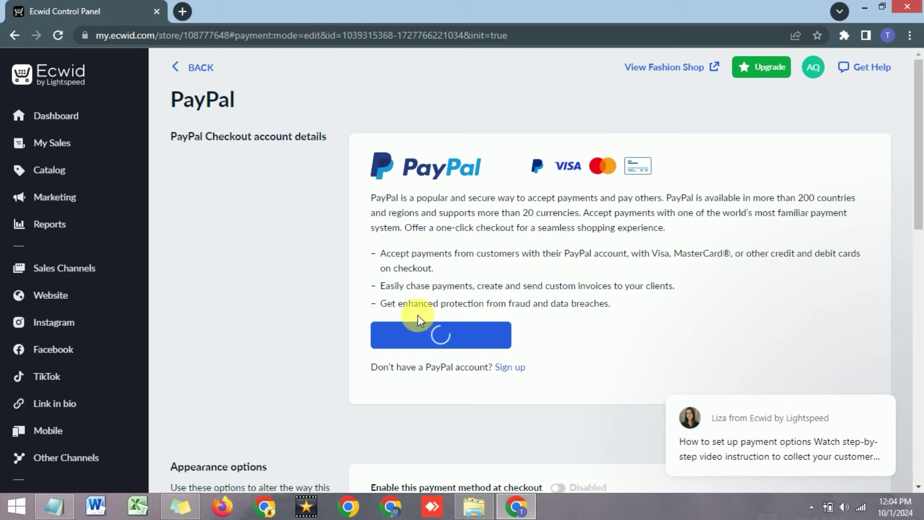
click(177, 68)
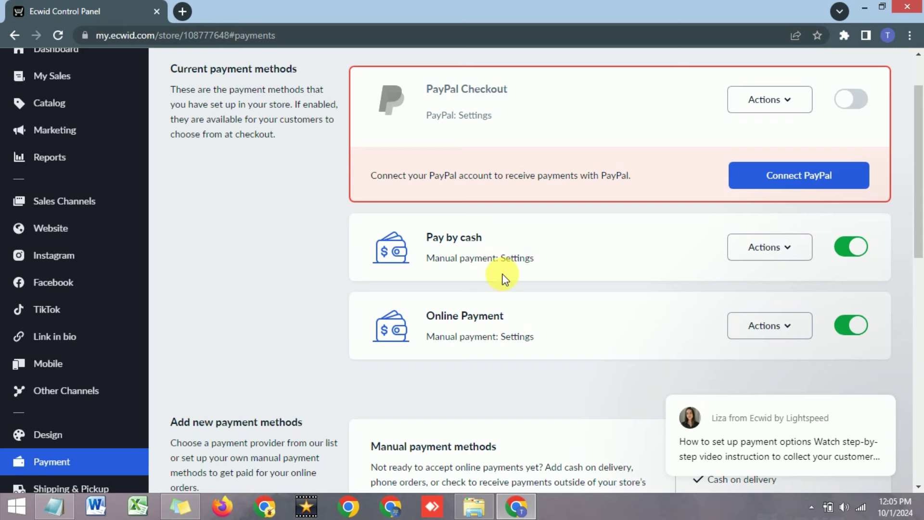
scroll(182, 295, down, 1)
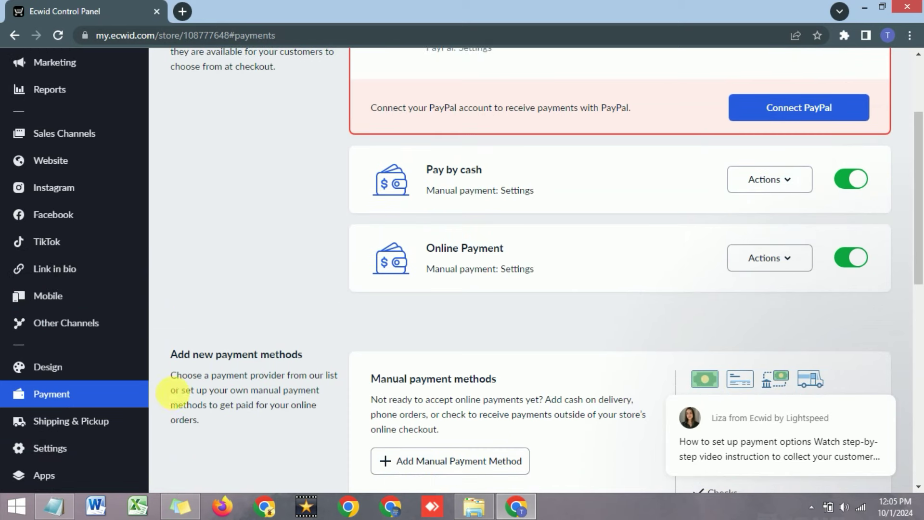
click(82, 424)
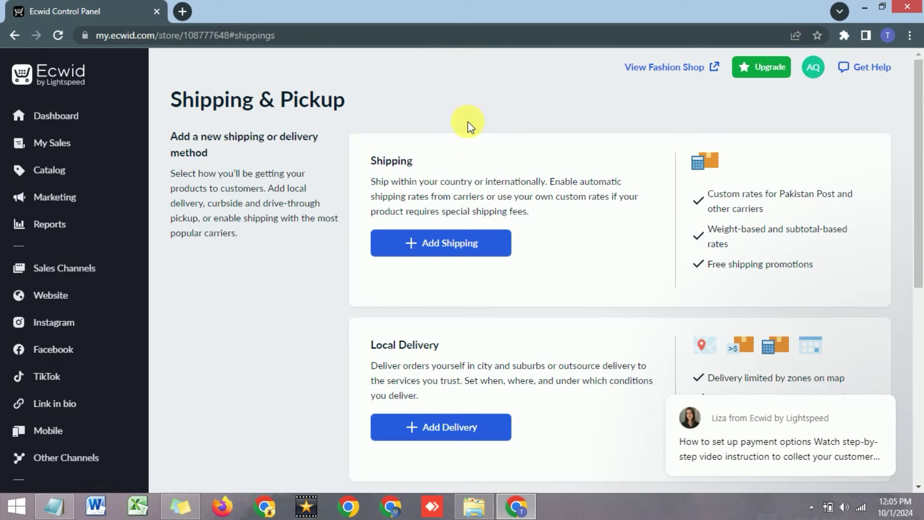
click(415, 249)
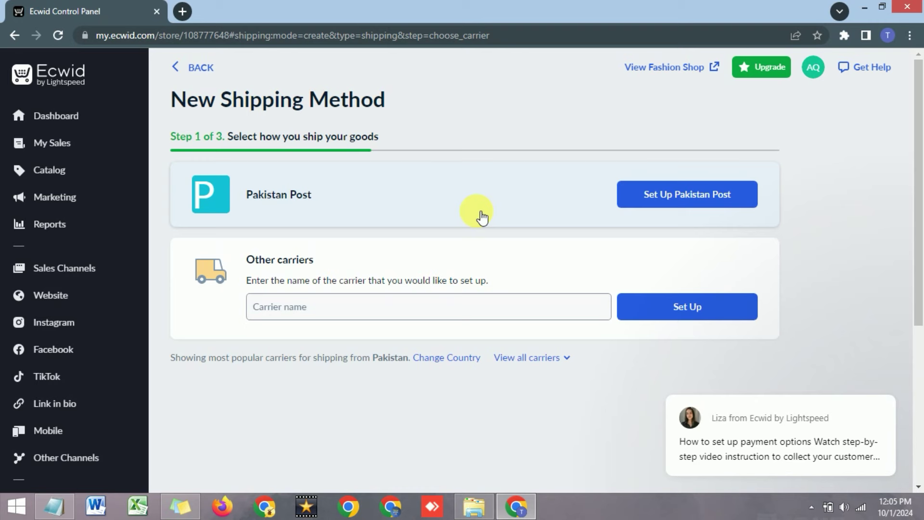
click(646, 198)
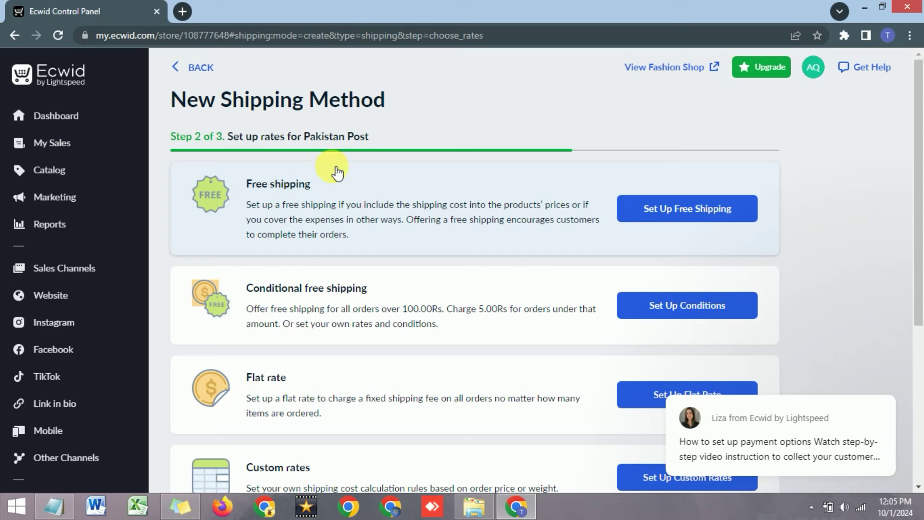
scroll(471, 208, down, 1)
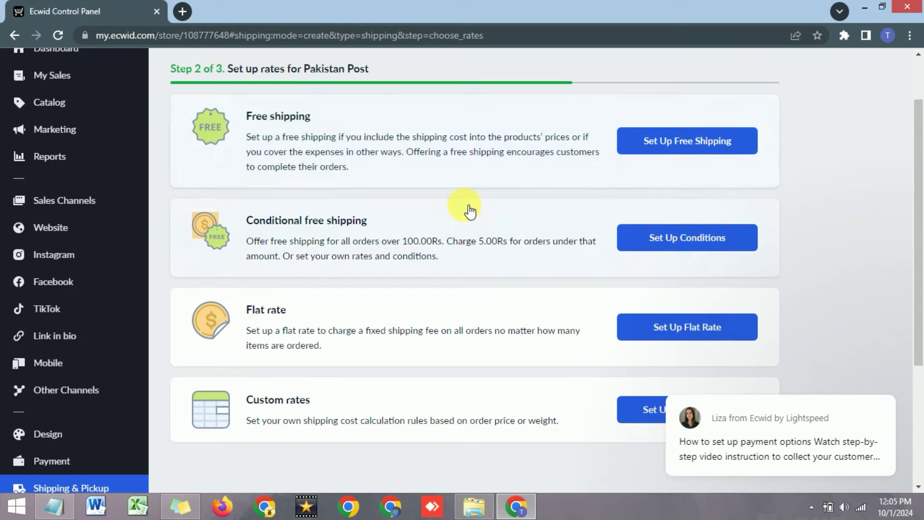
scroll(469, 209, up, 1)
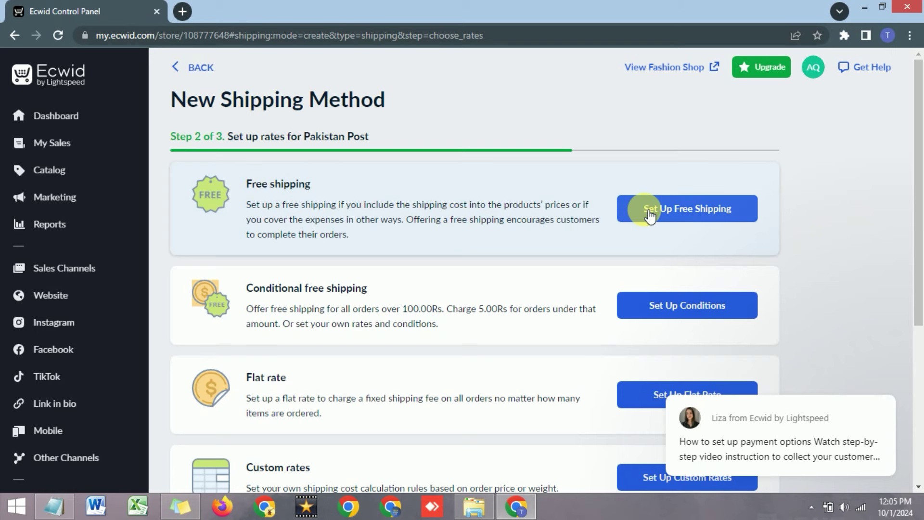
scroll(467, 188, down, 2)
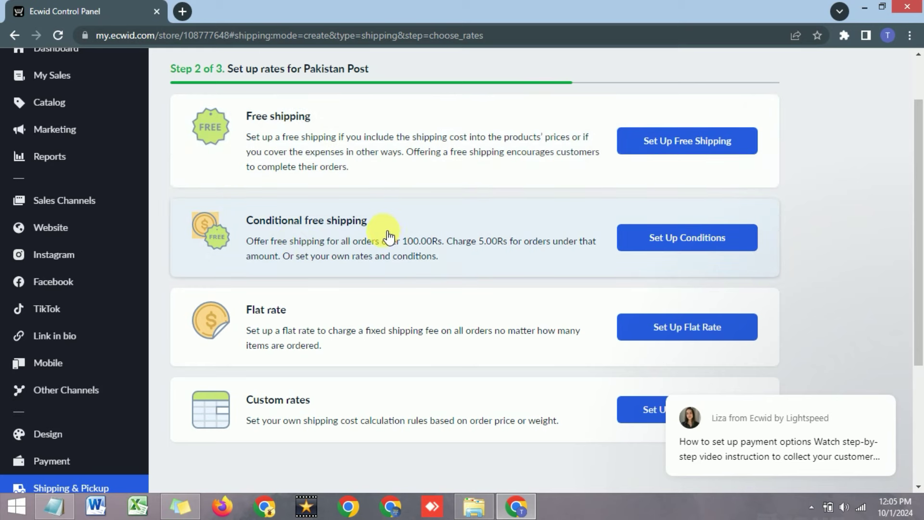
scroll(383, 233, down, 3)
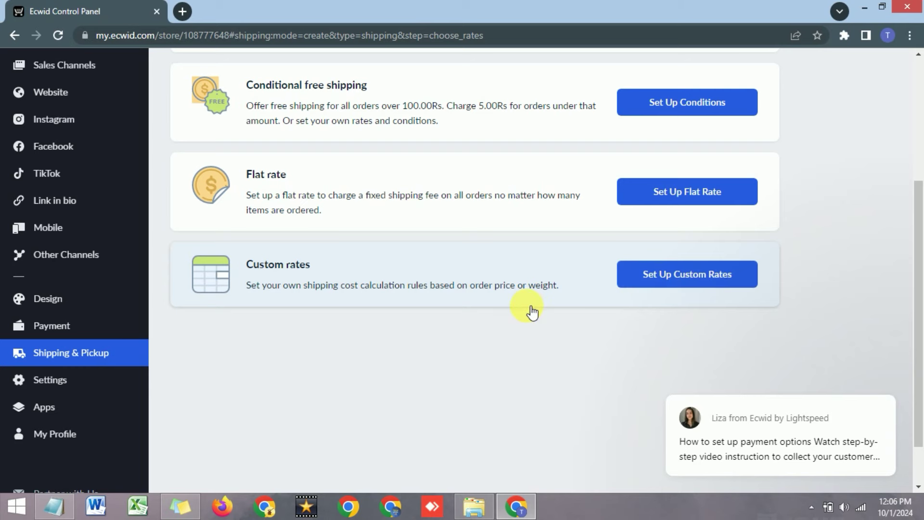
scroll(527, 308, up, 3)
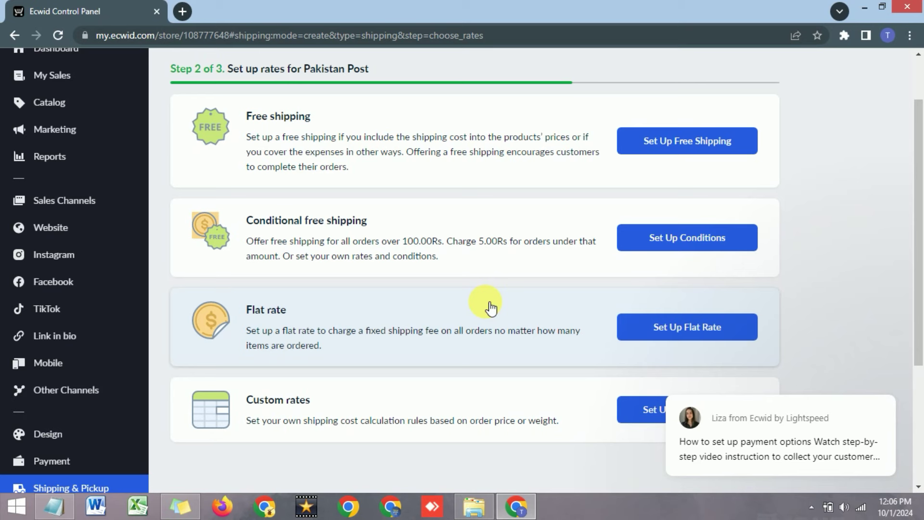
scroll(491, 308, down, 3)
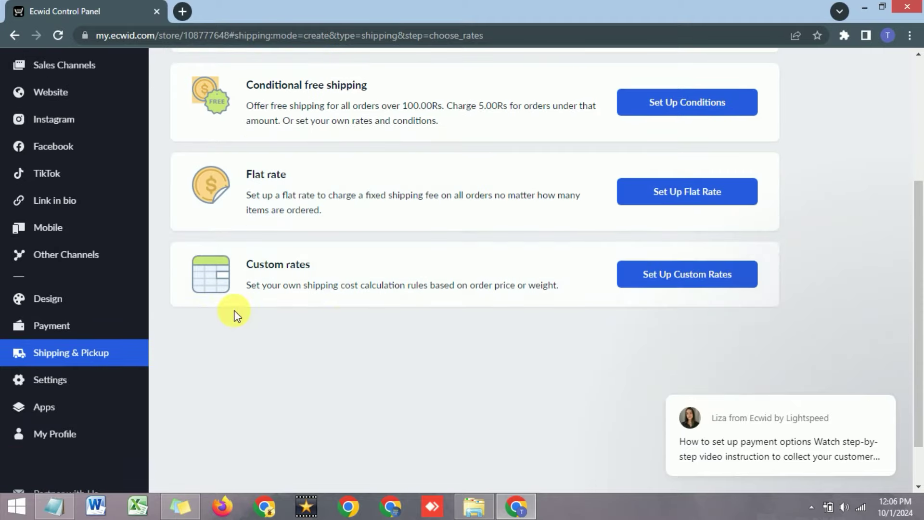
scroll(584, 288, up, 5)
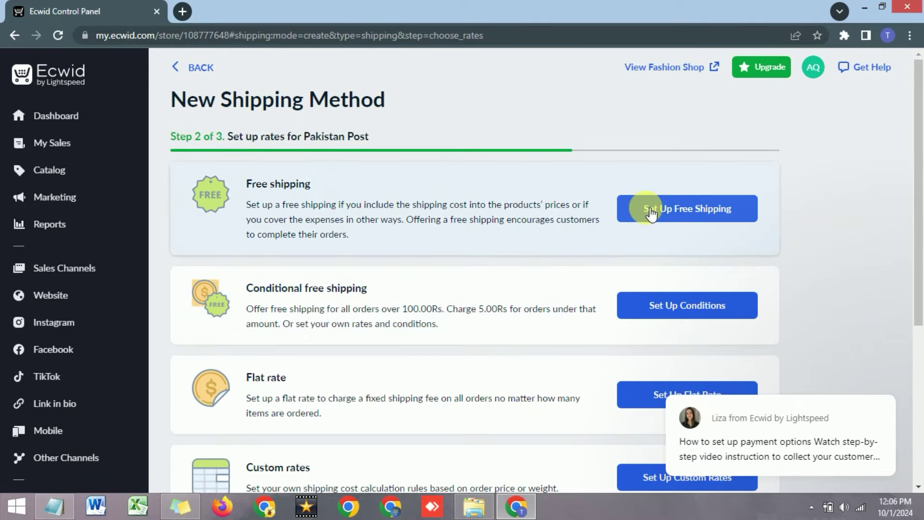
Pick the free shipping rate and save the method named Free shipping.
click(654, 214)
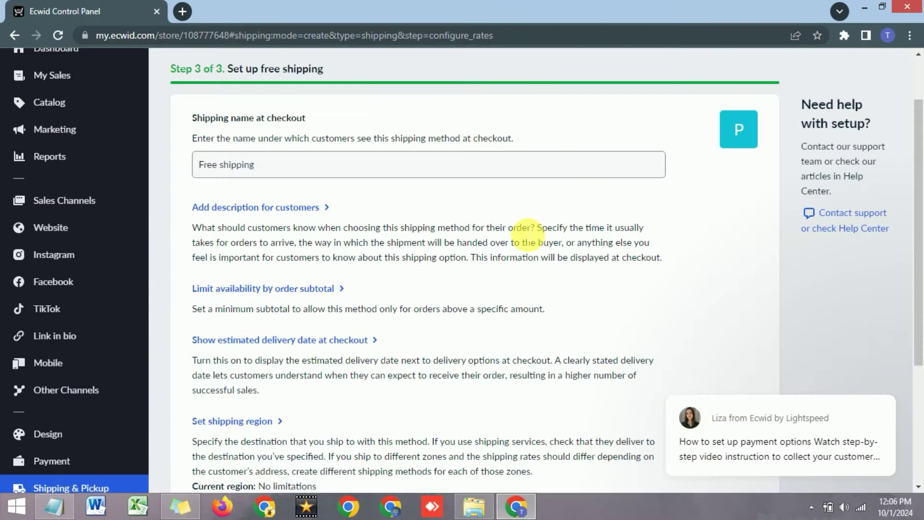
scroll(458, 238, down, 2)
scroll(337, 255, down, 2)
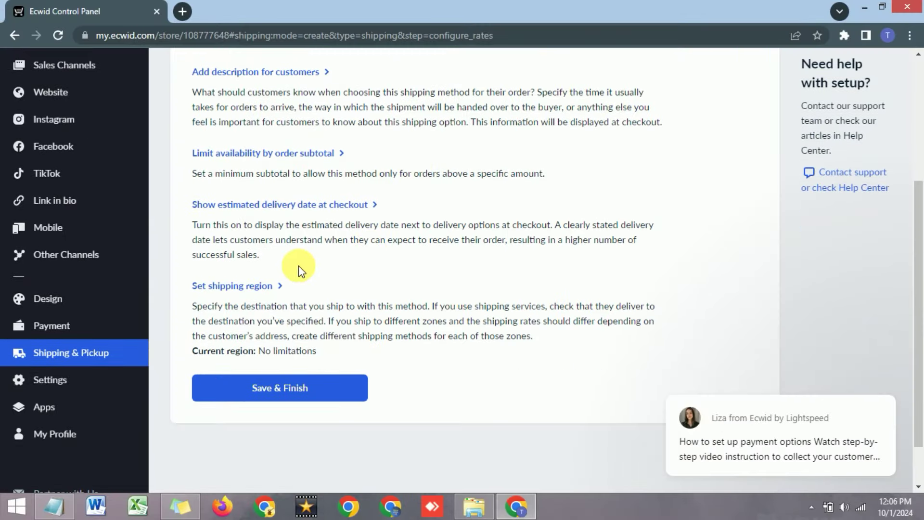
click(276, 389)
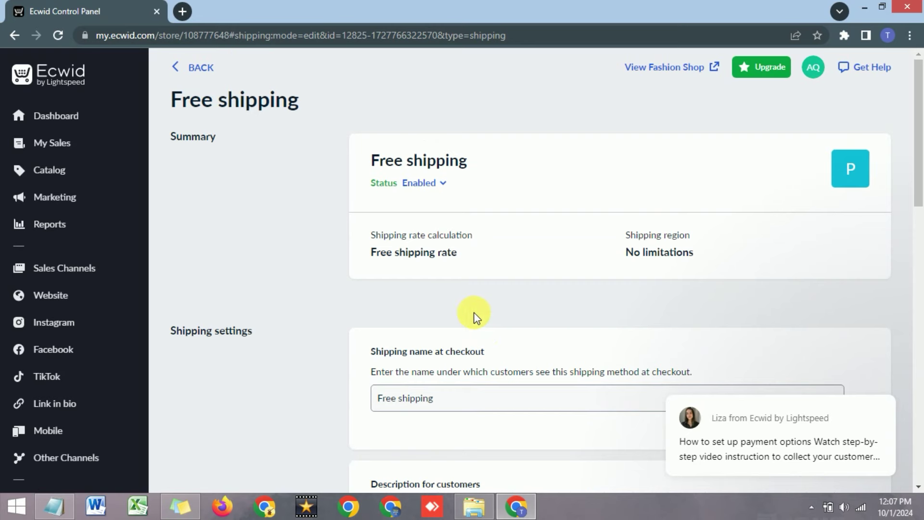
scroll(474, 316, down, 3)
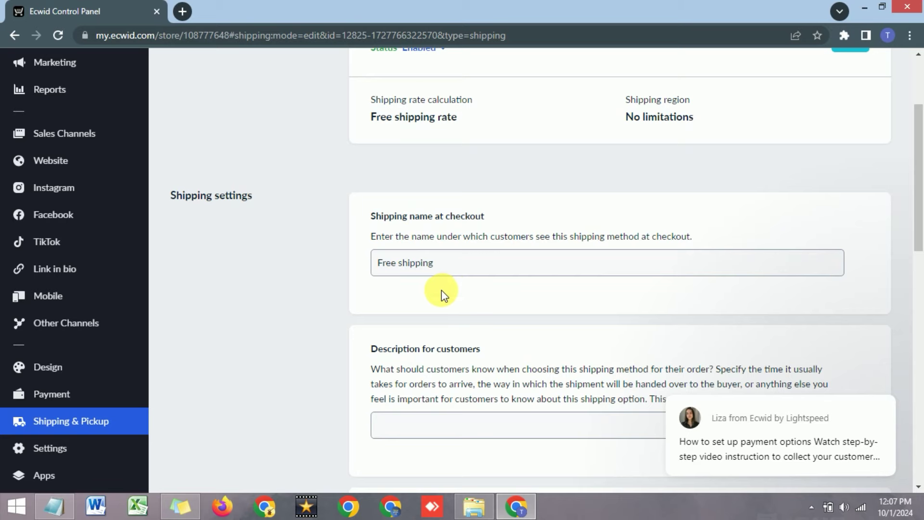
scroll(441, 291, up, 3)
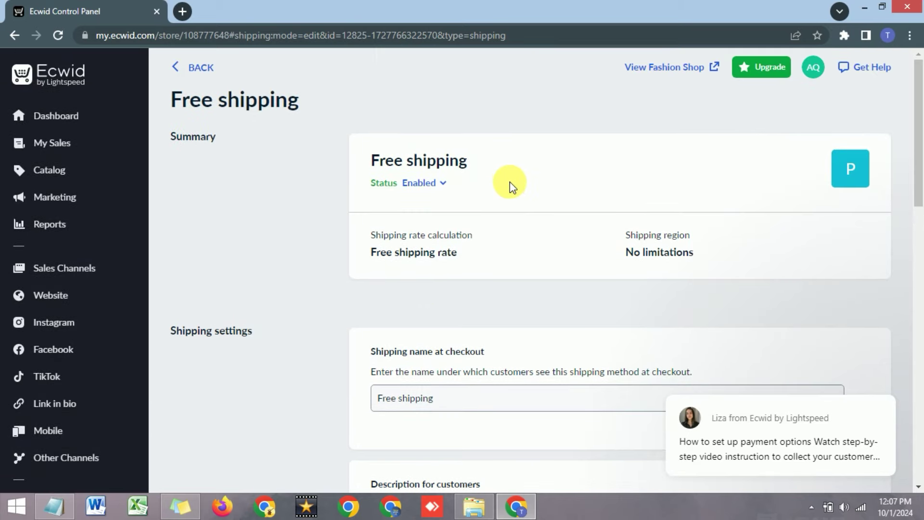
scroll(509, 179, down, 3)
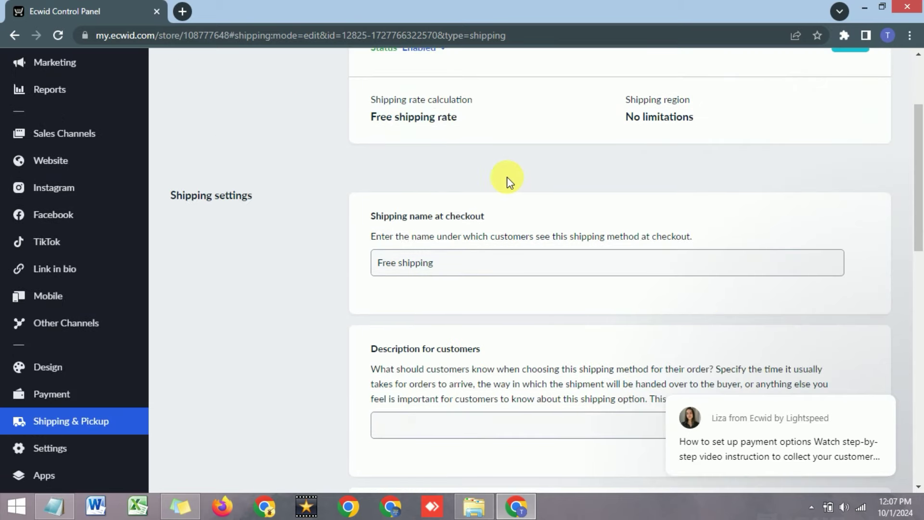
scroll(471, 264, down, 3)
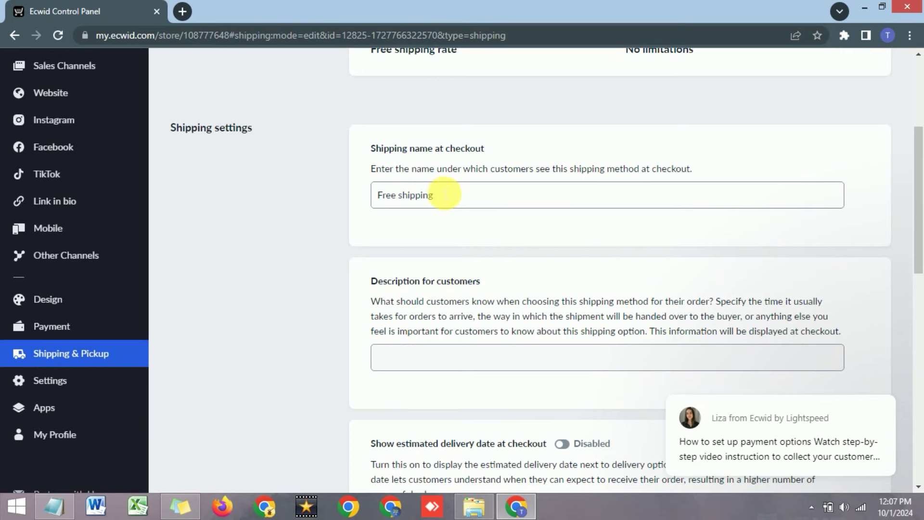
Turn on showing the estimated delivery date at checkout.
scroll(438, 190, down, 2)
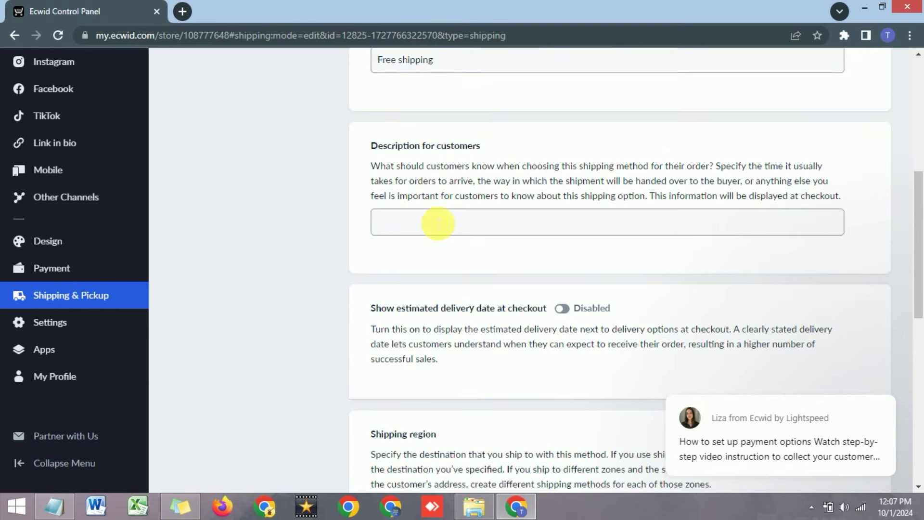
click(435, 222)
scroll(427, 223, down, 3)
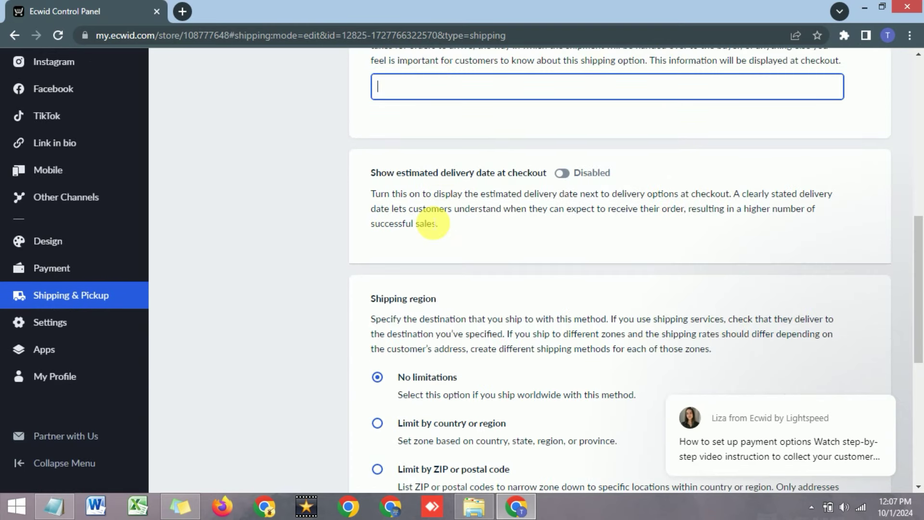
drag(371, 174, 548, 202)
click(550, 200)
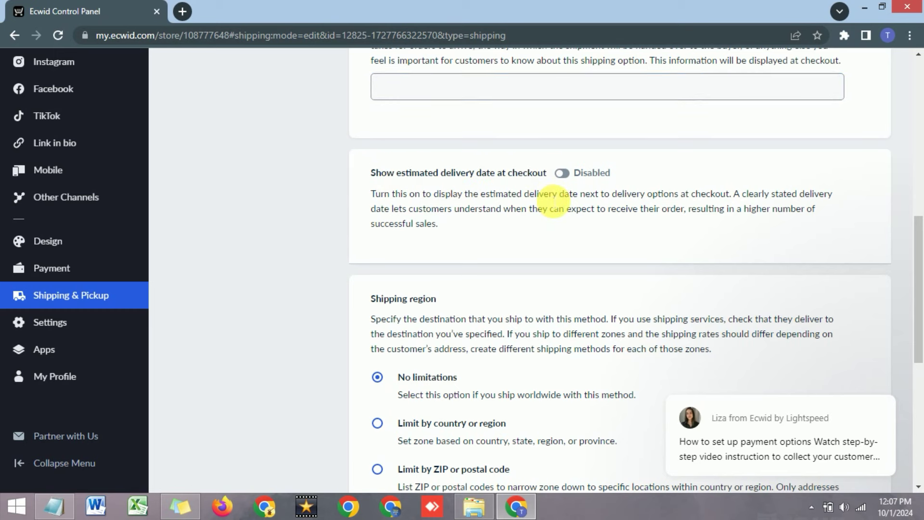
click(568, 175)
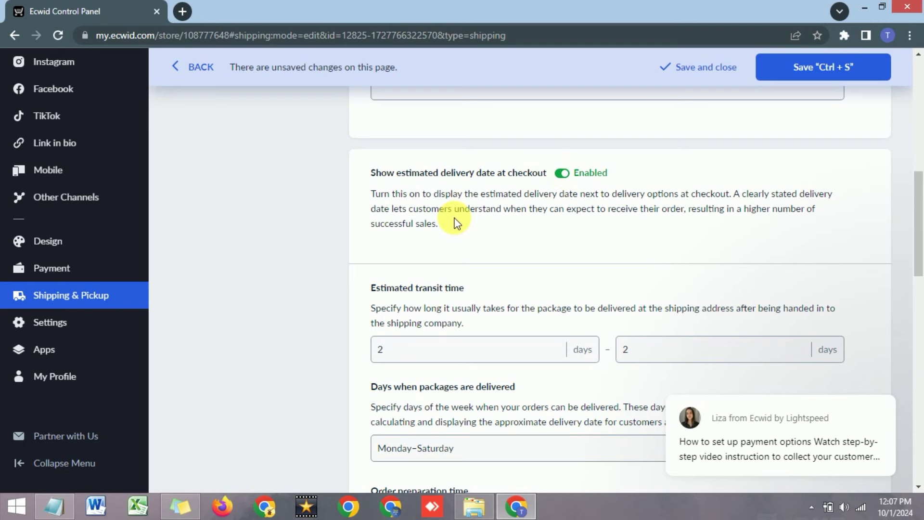
scroll(489, 221, down, 1)
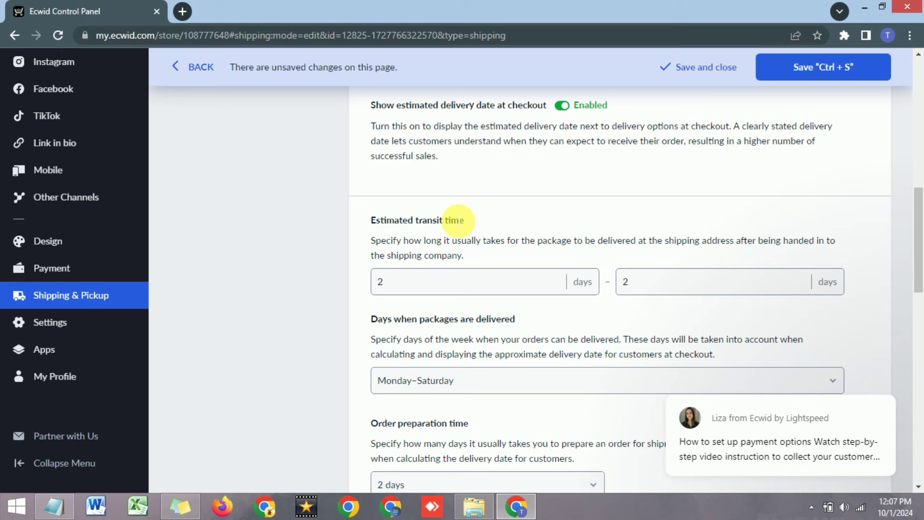
Set the estimated transit time to 2–3 days.
double_click(380, 282)
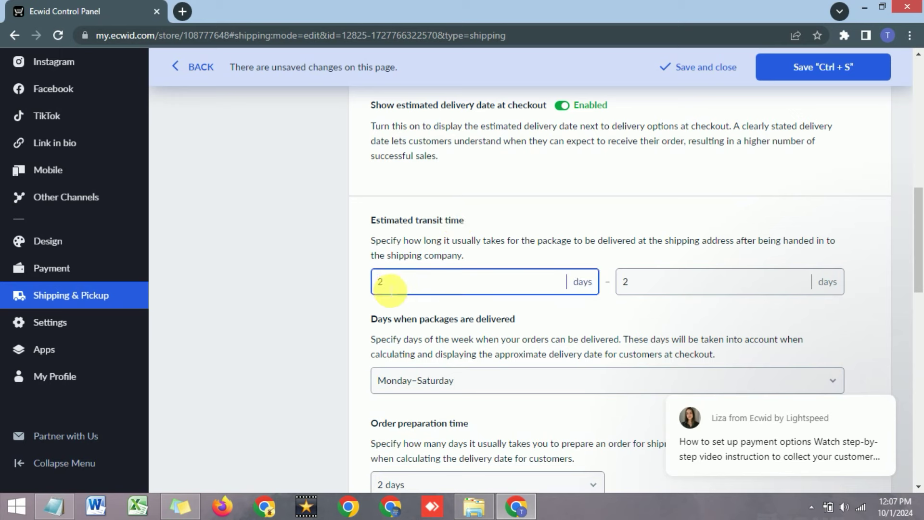
key(BackSpace)
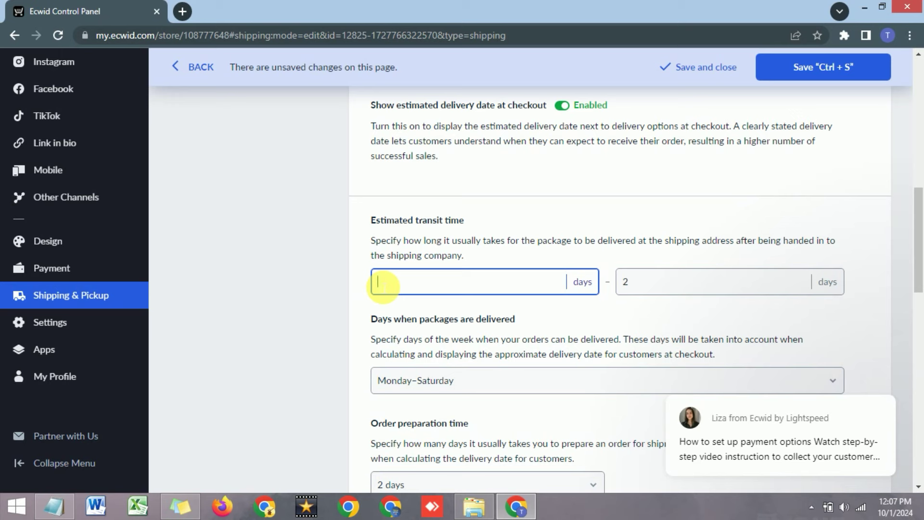
text(2)
double_click(626, 282)
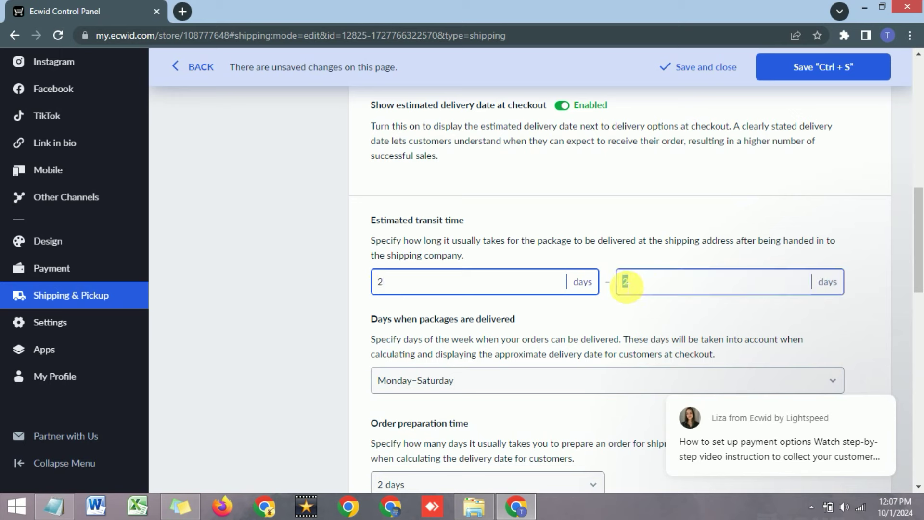
text(3)
click(628, 260)
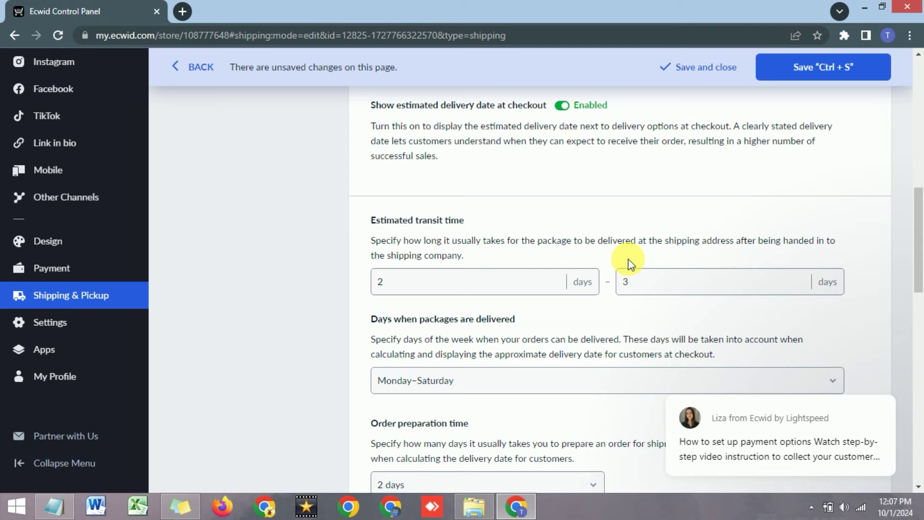
Set delivery days to Monday–Friday.
scroll(628, 260, down, 3)
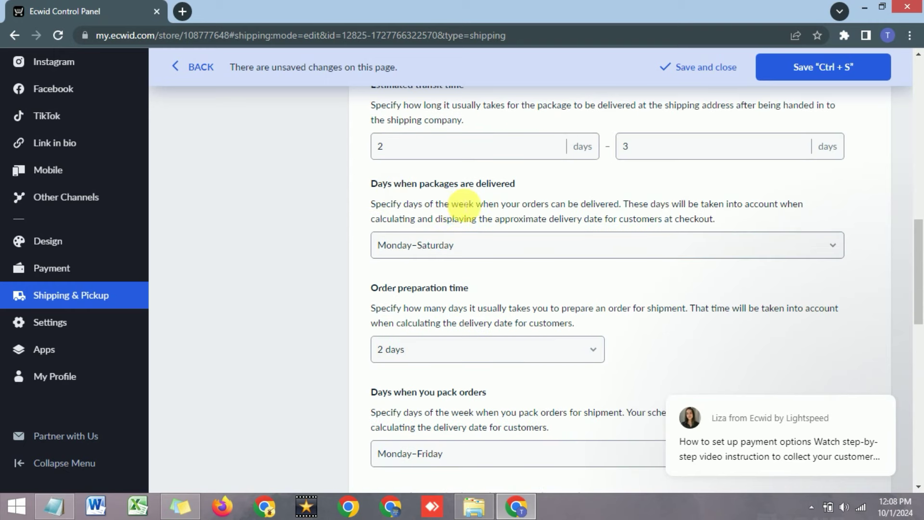
click(480, 249)
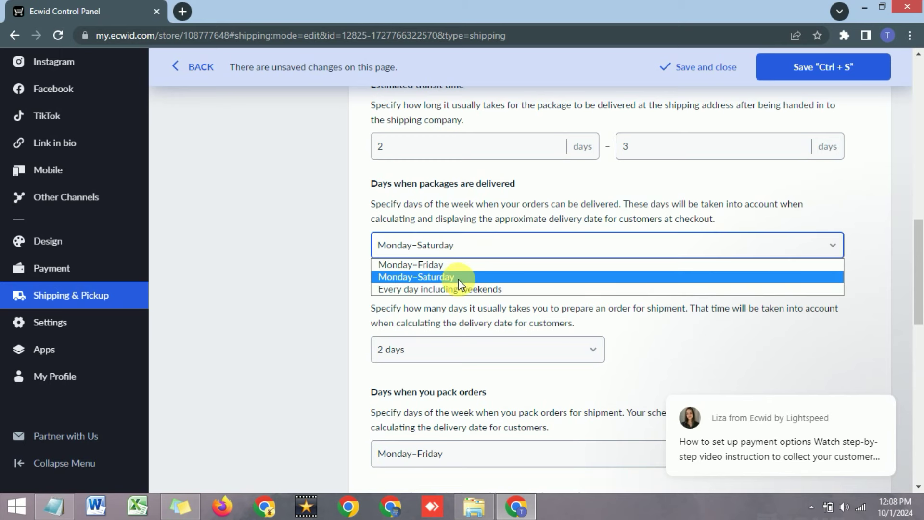
click(451, 290)
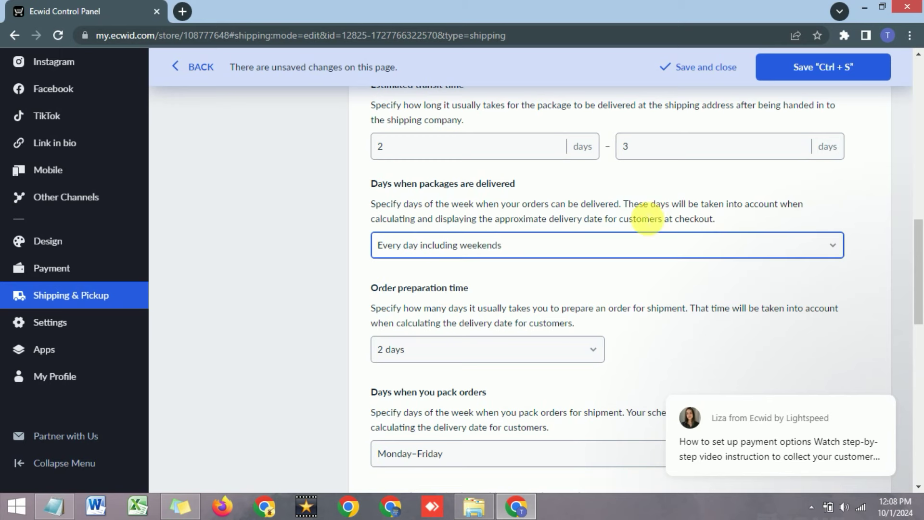
click(755, 211)
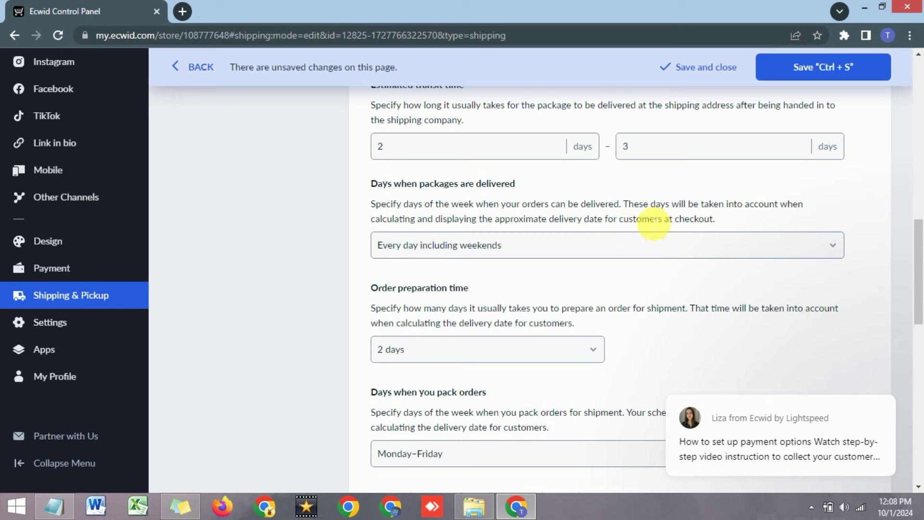
click(620, 246)
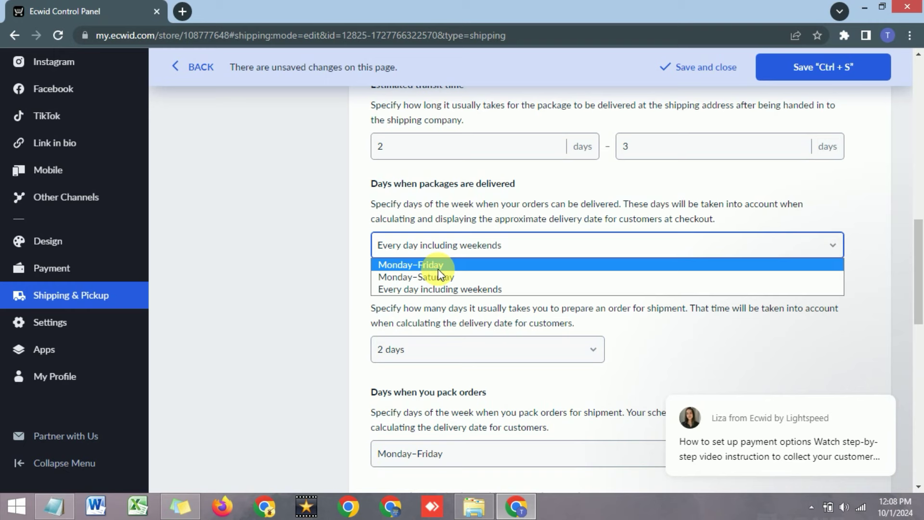
click(440, 266)
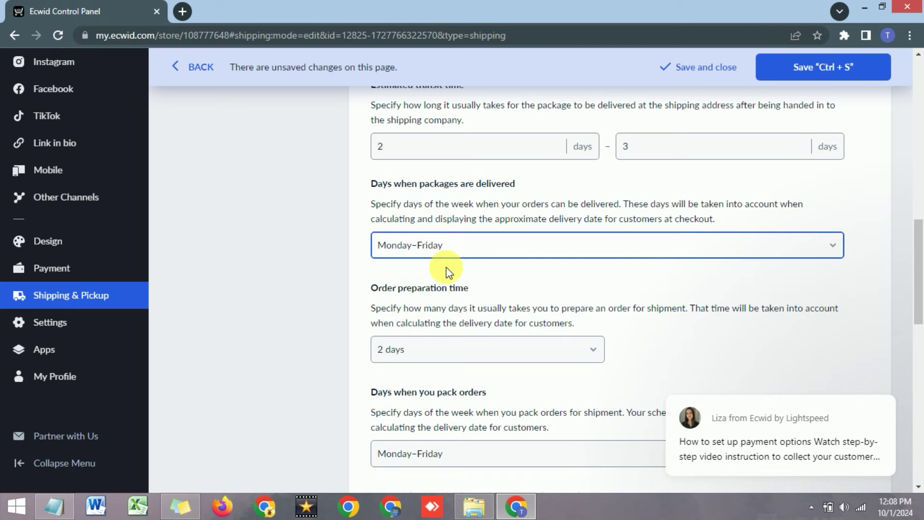
scroll(442, 264, down, 1)
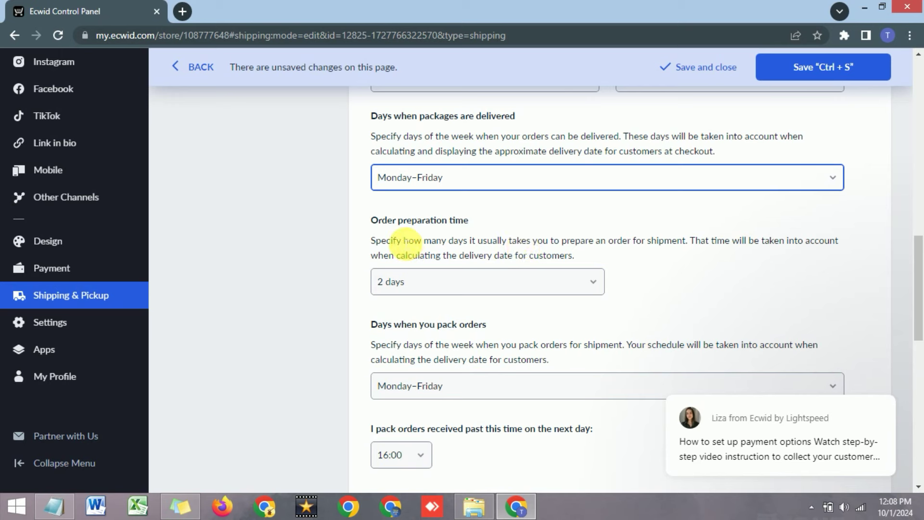
Set the order preparation time to 1 day.
click(440, 289)
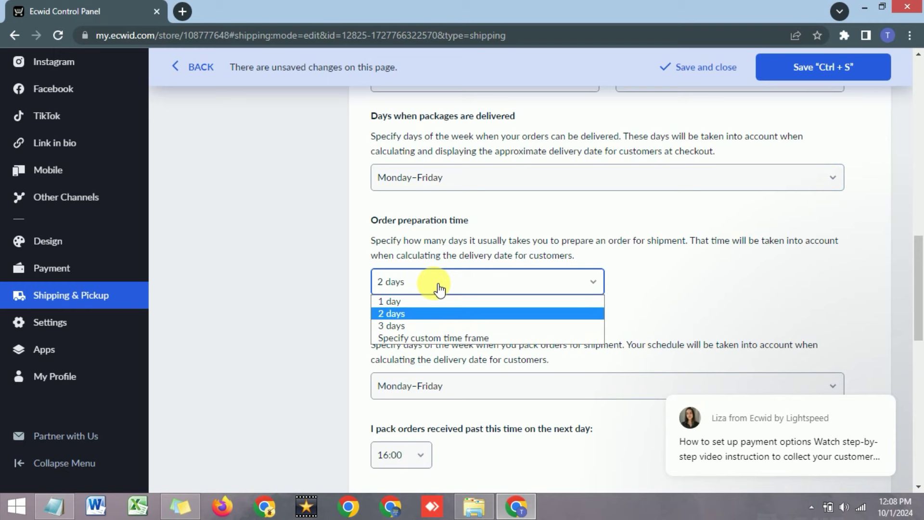
click(413, 301)
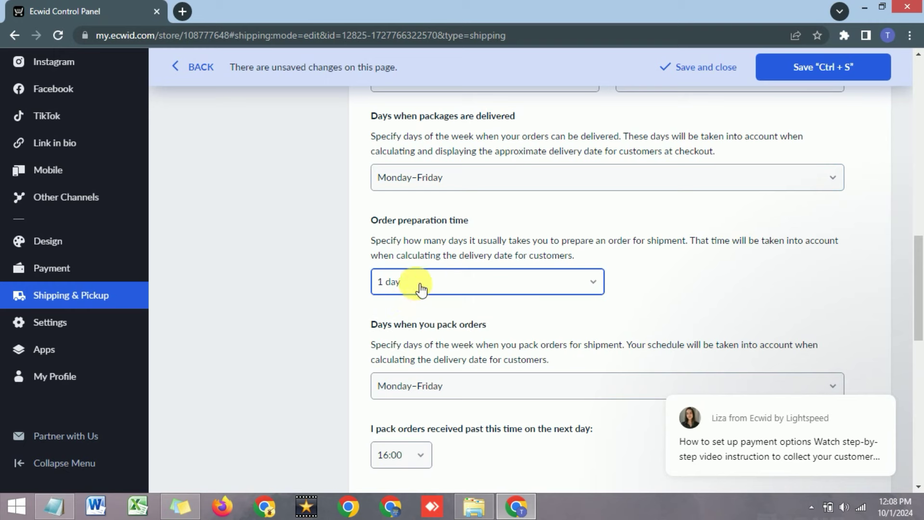
click(421, 289)
click(413, 299)
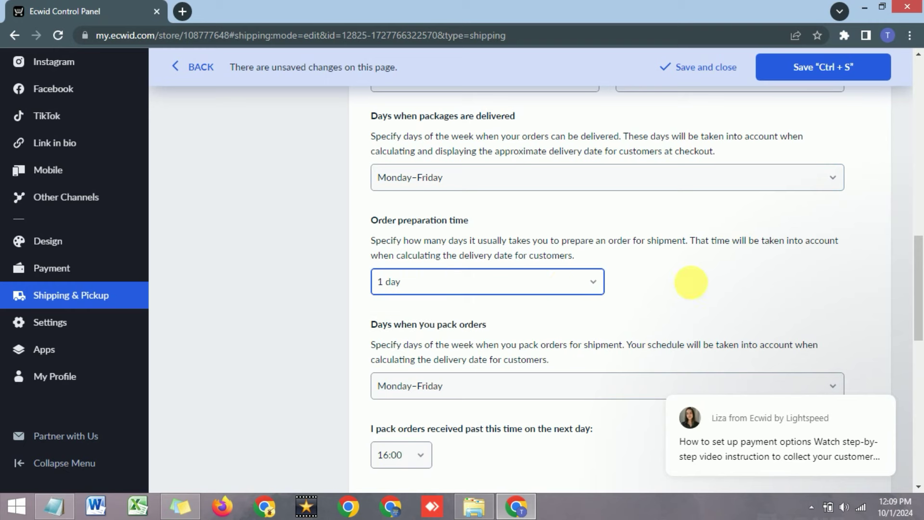
click(692, 282)
scroll(686, 273, down, 1)
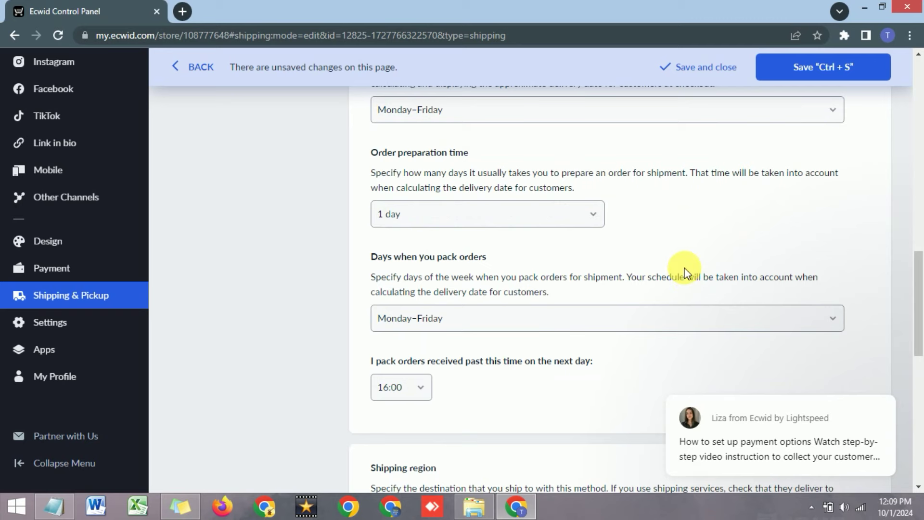
Switch the shipping region to Limit by country or region.
scroll(686, 272, down, 4)
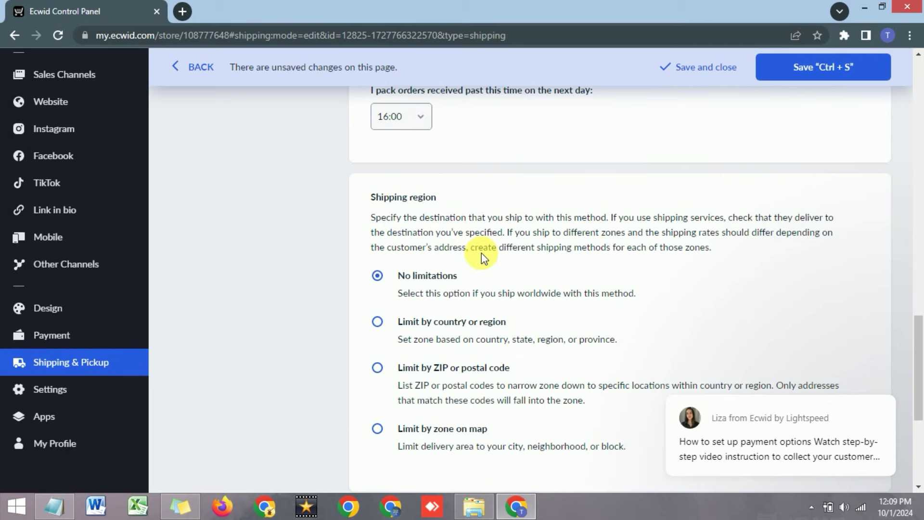
drag(371, 198, 436, 198)
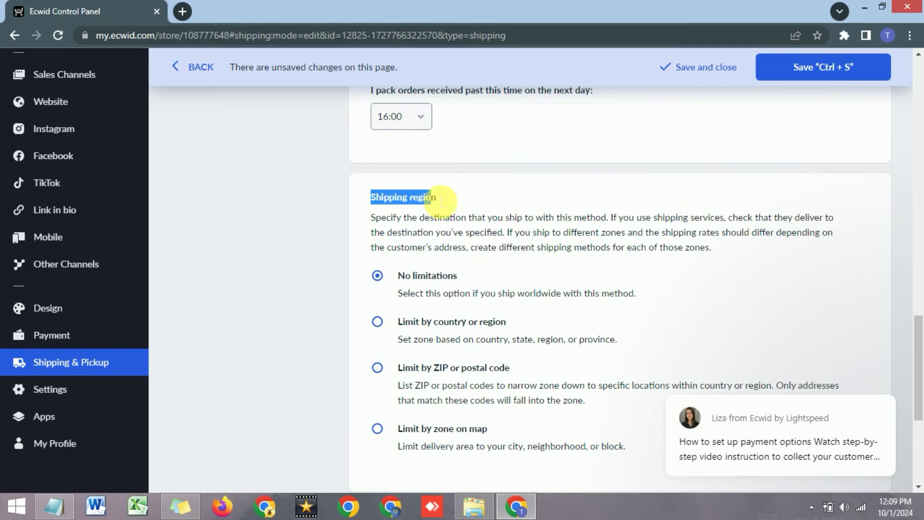
click(510, 273)
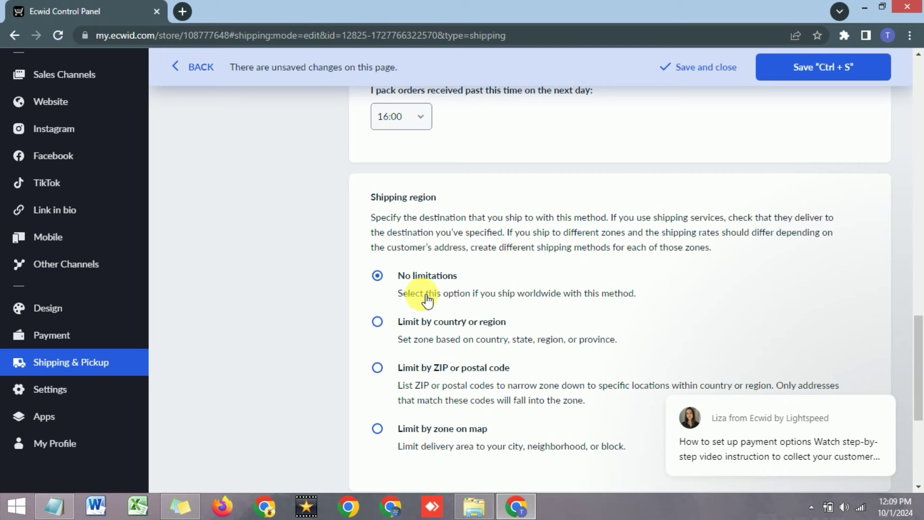
click(378, 322)
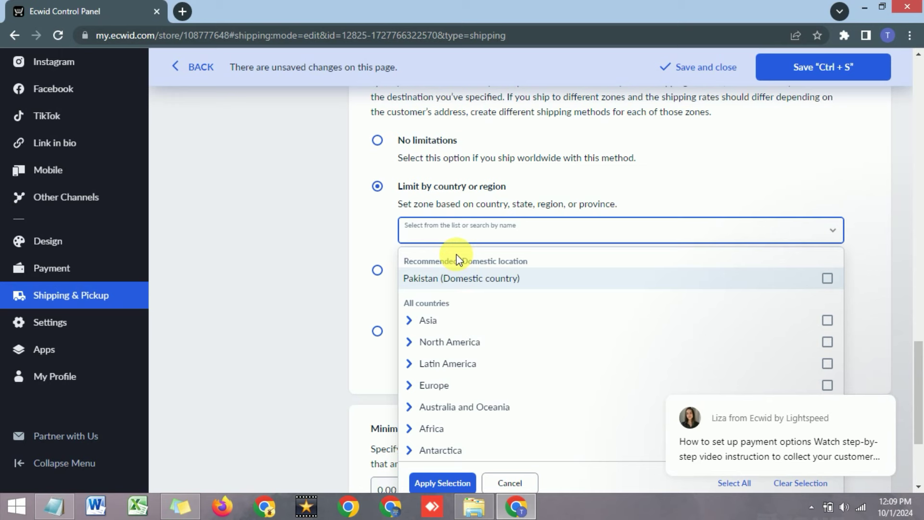
Search 'pakist' in the country selector and expand Pakistan's provinces.
text(pakistan)
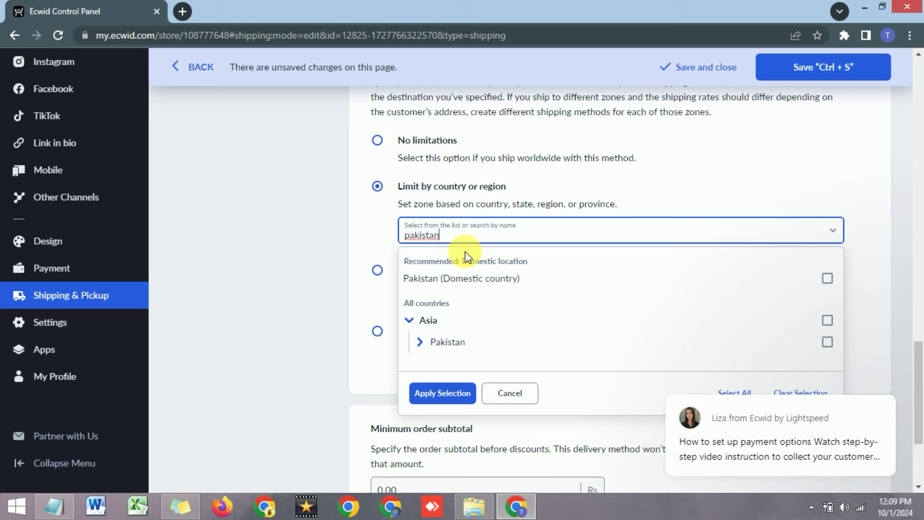
click(421, 342)
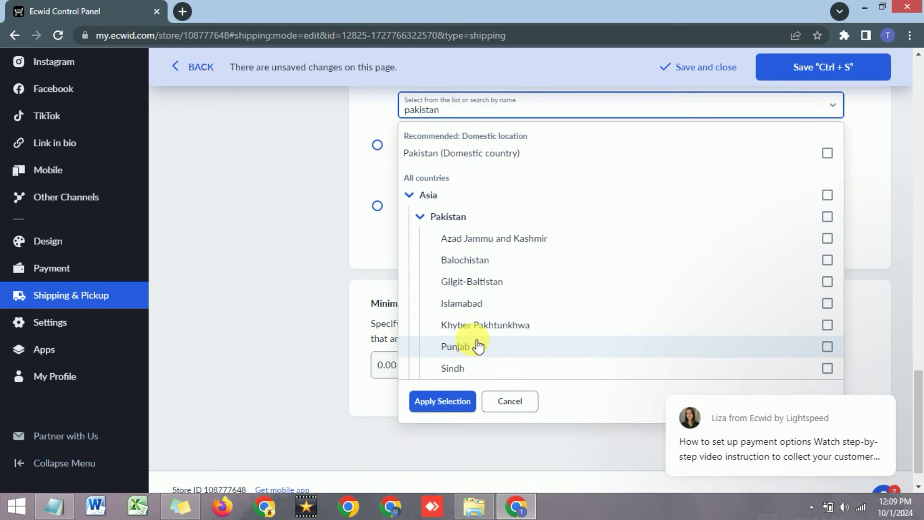
scroll(433, 265, up, 3)
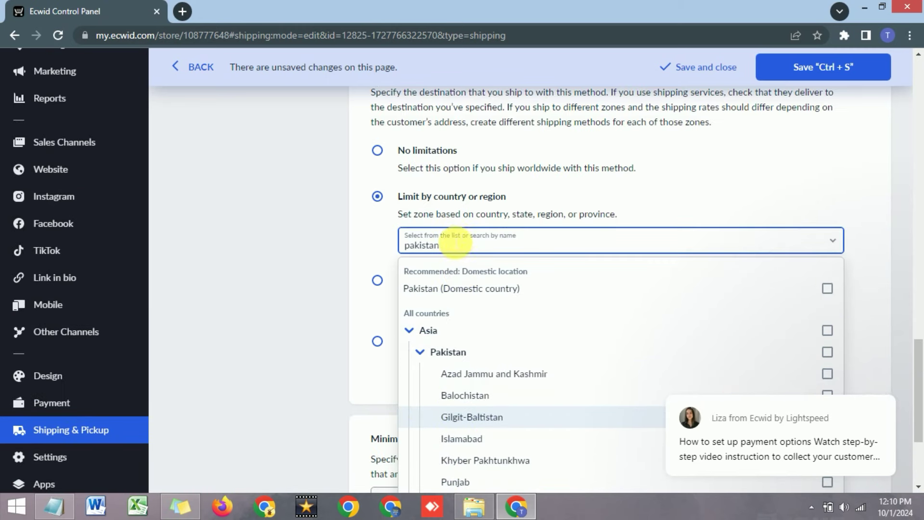
double_click(408, 245)
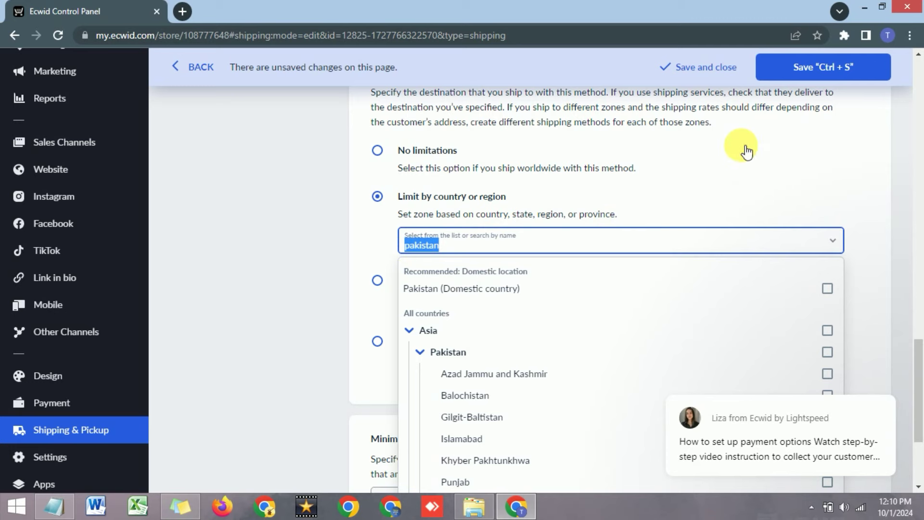
click(853, 155)
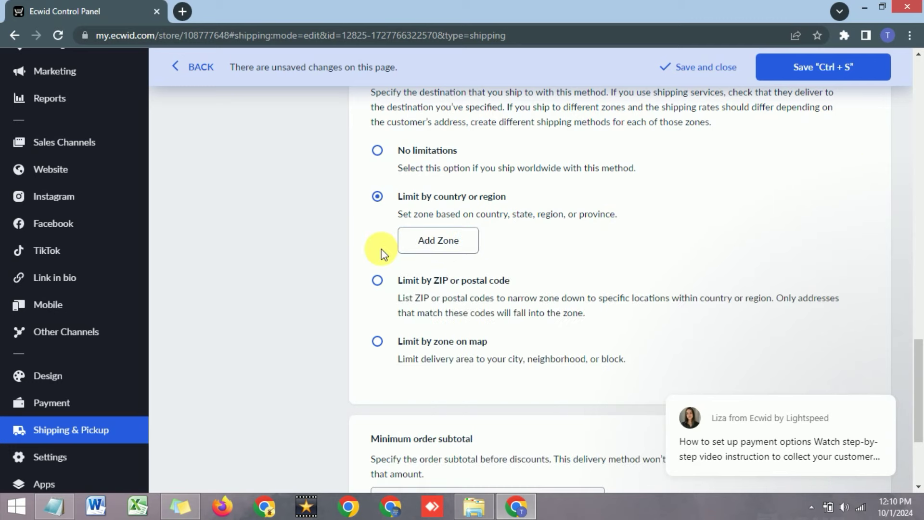
scroll(383, 249, down, 3)
scroll(388, 251, down, 1)
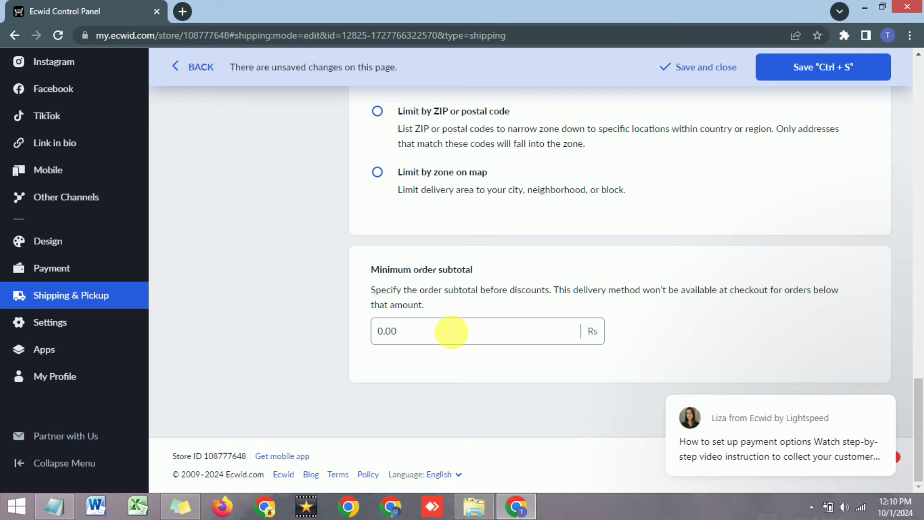
Save the free shipping method settings.
scroll(438, 310, up, 14)
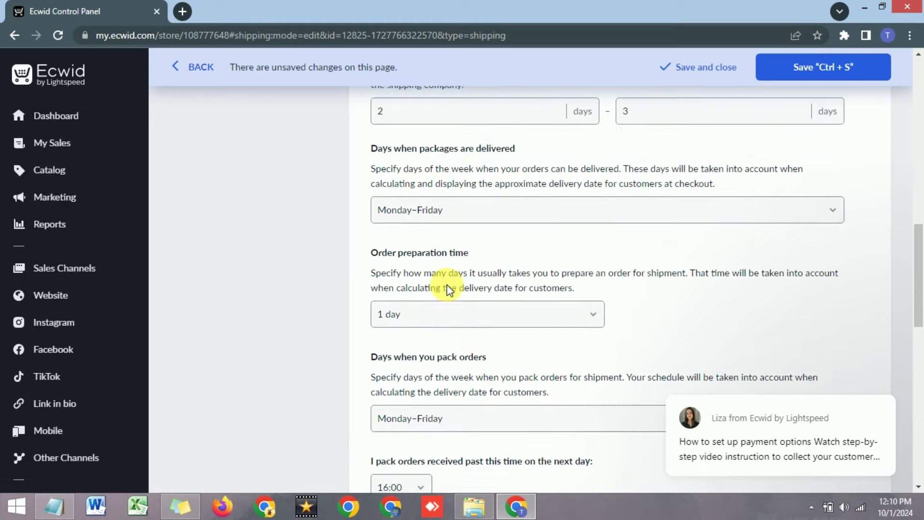
scroll(447, 287, up, 15)
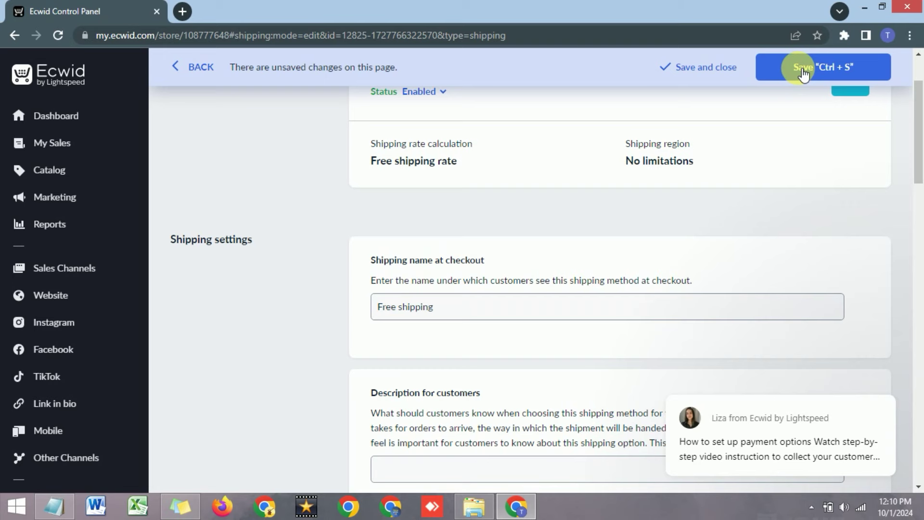
click(802, 72)
scroll(416, 277, up, 2)
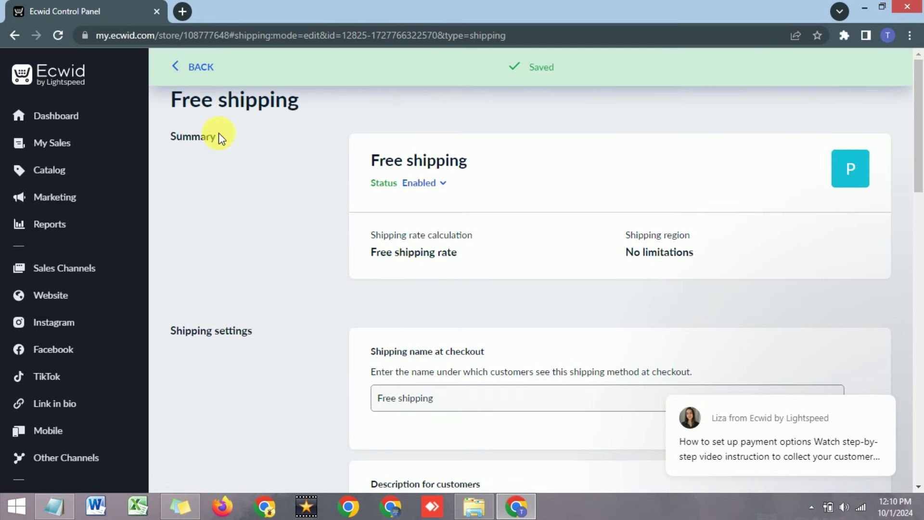
Return to Shipping & Pickup and start adding a new shipping method.
click(183, 67)
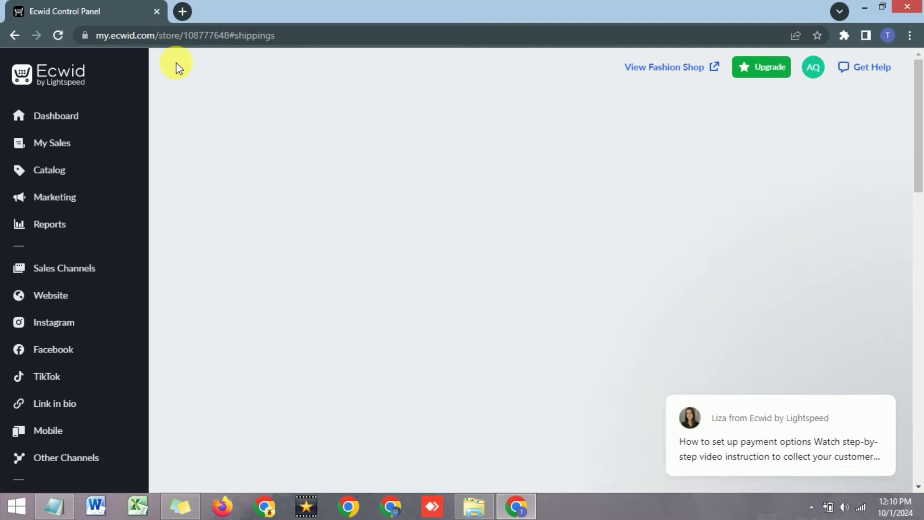
scroll(498, 285, down, 5)
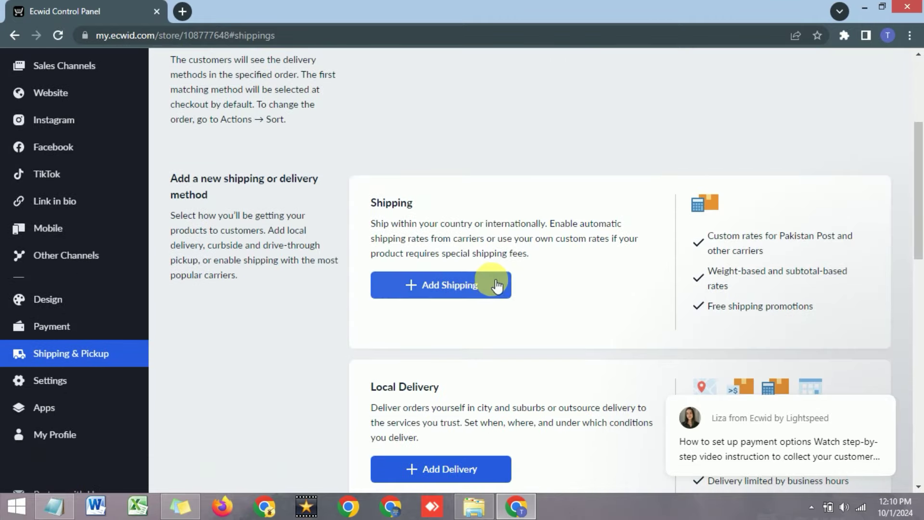
scroll(415, 294, down, 7)
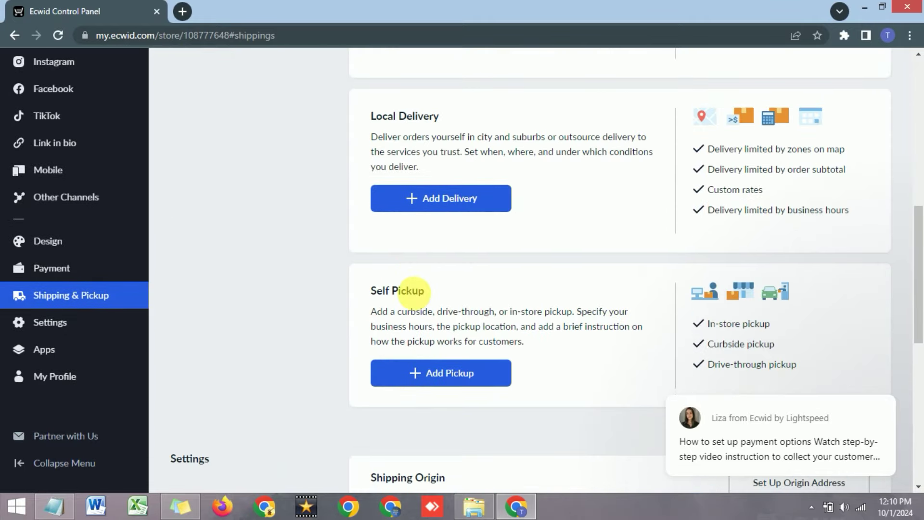
scroll(374, 289, up, 10)
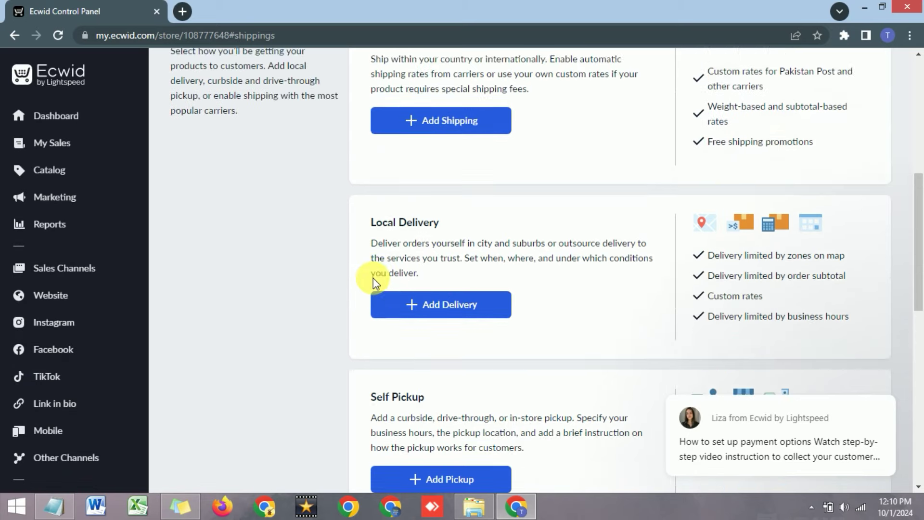
scroll(408, 291, up, 1)
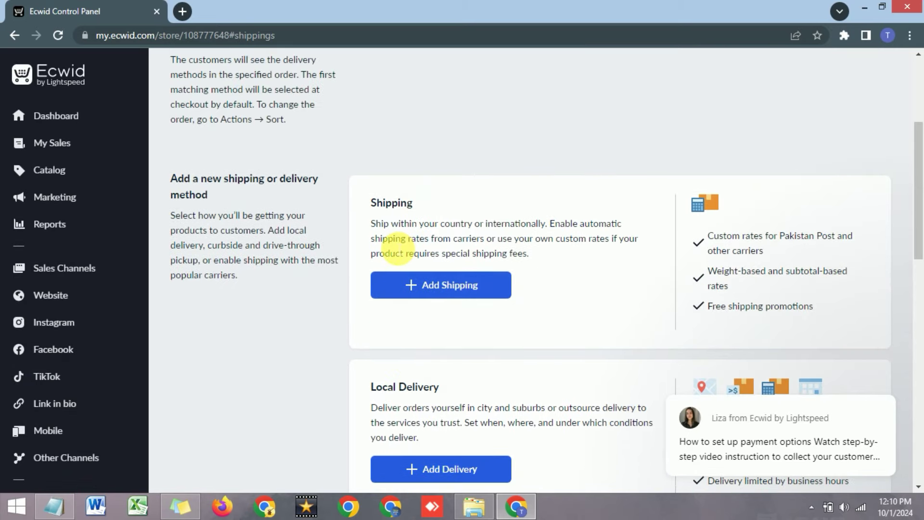
click(413, 287)
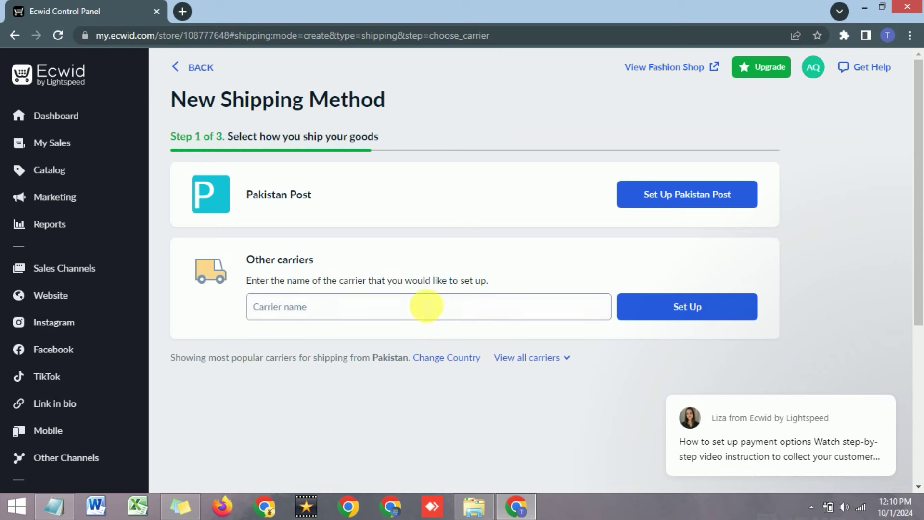
Enter TCS as the carrier name under Other carriers.
click(419, 306)
text(TCS)
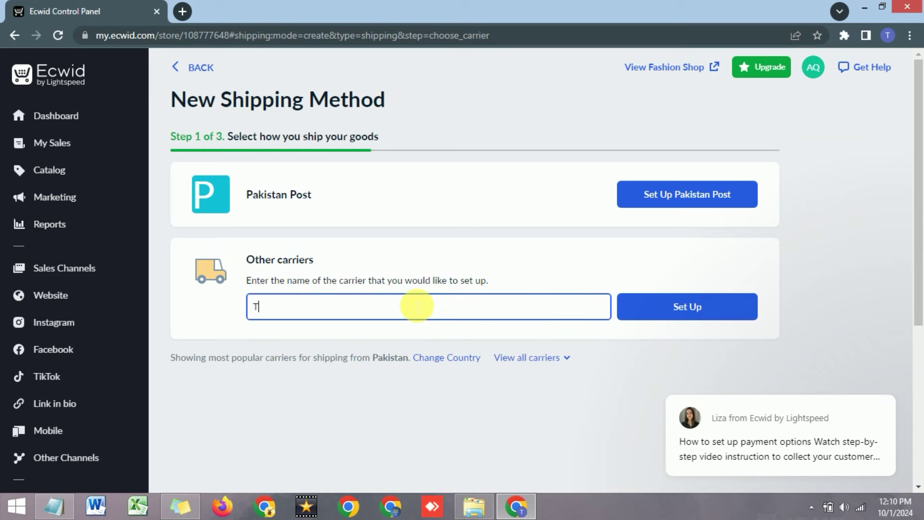
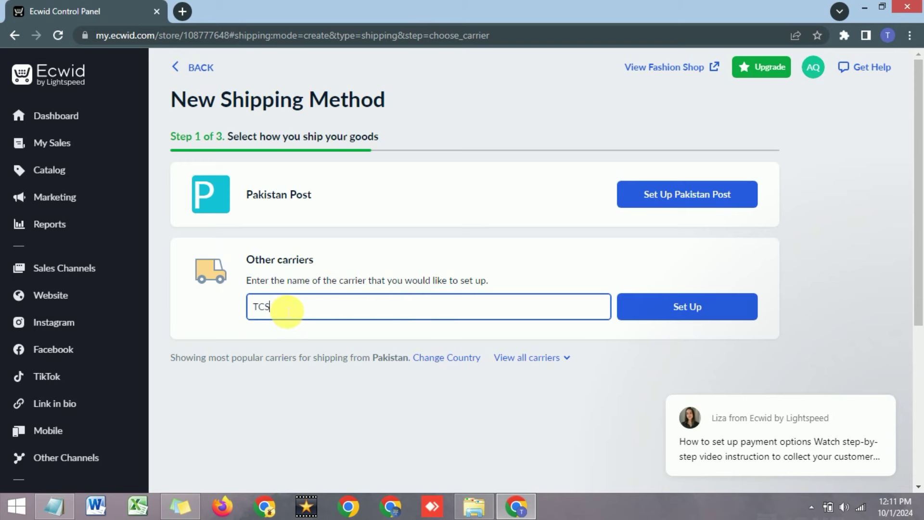
Start rate setup for the TCS carrier and review the step 2 rate options.
click(684, 307)
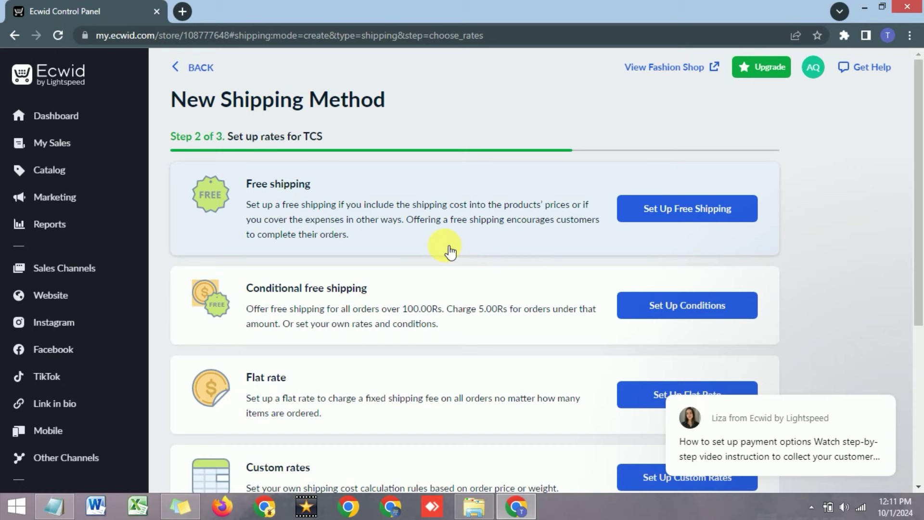
scroll(452, 250, down, 1)
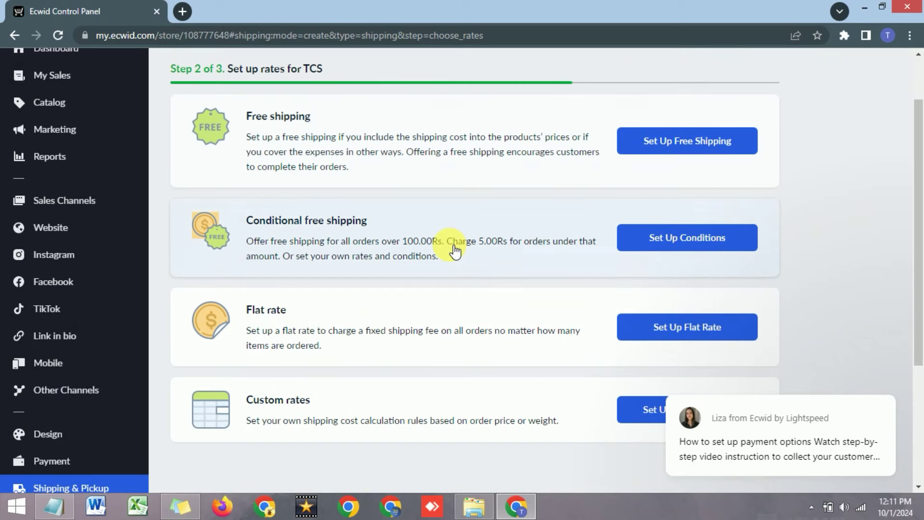
scroll(450, 248, up, 1)
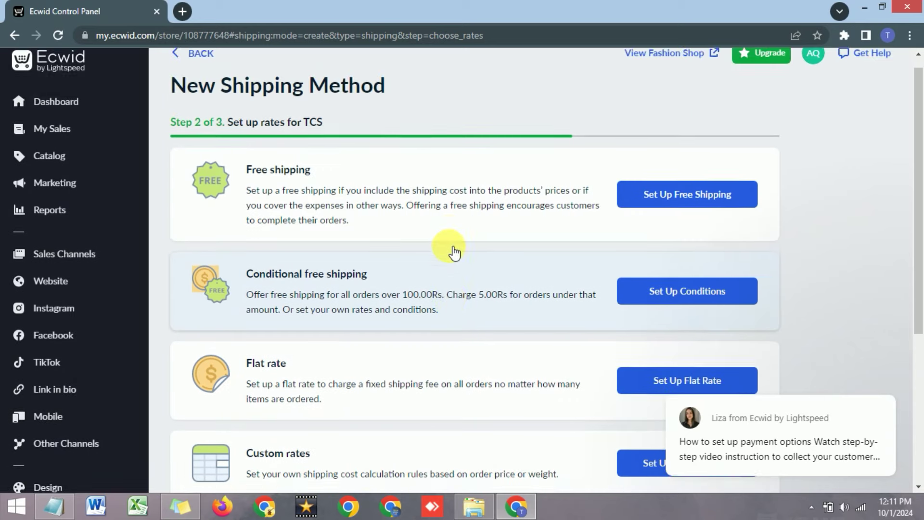
scroll(530, 279, down, 2)
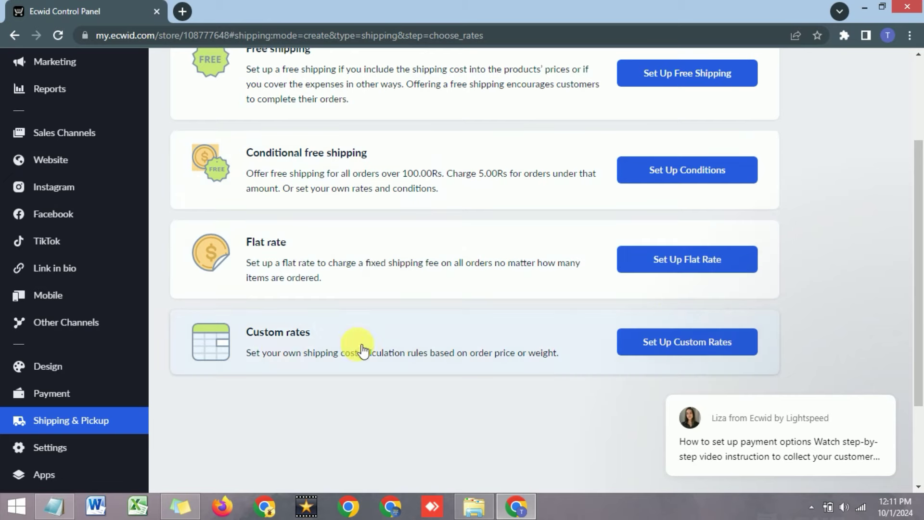
Choose custom rates for TCS and set the weight range from 1 to 2 kg.
click(669, 344)
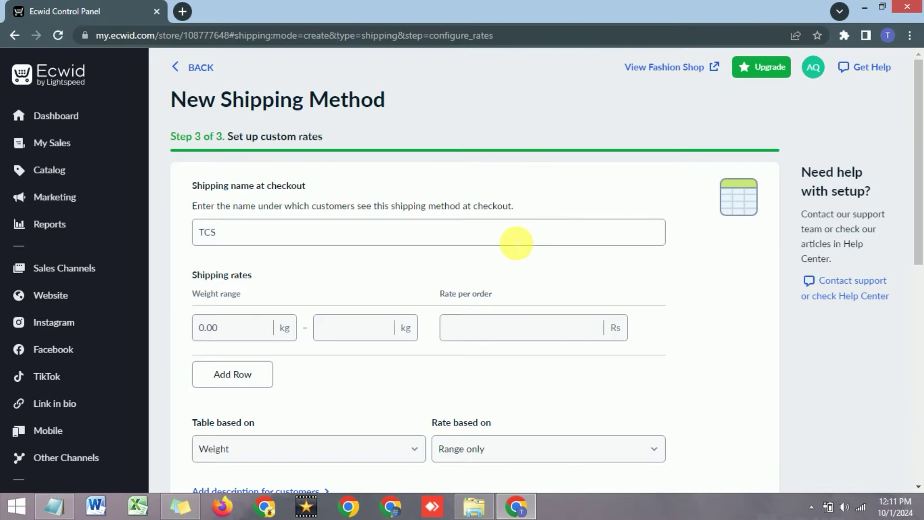
click(272, 235)
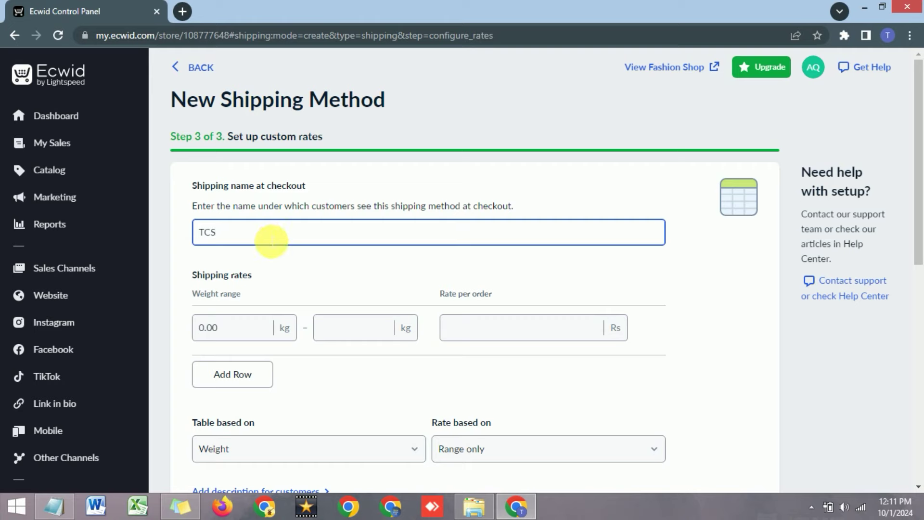
scroll(272, 241, down, 1)
click(222, 264)
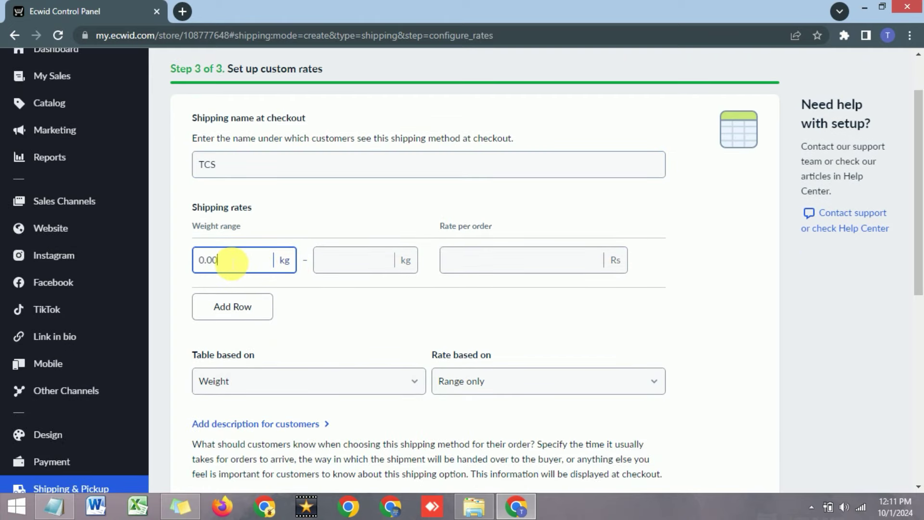
drag(231, 263, 178, 262)
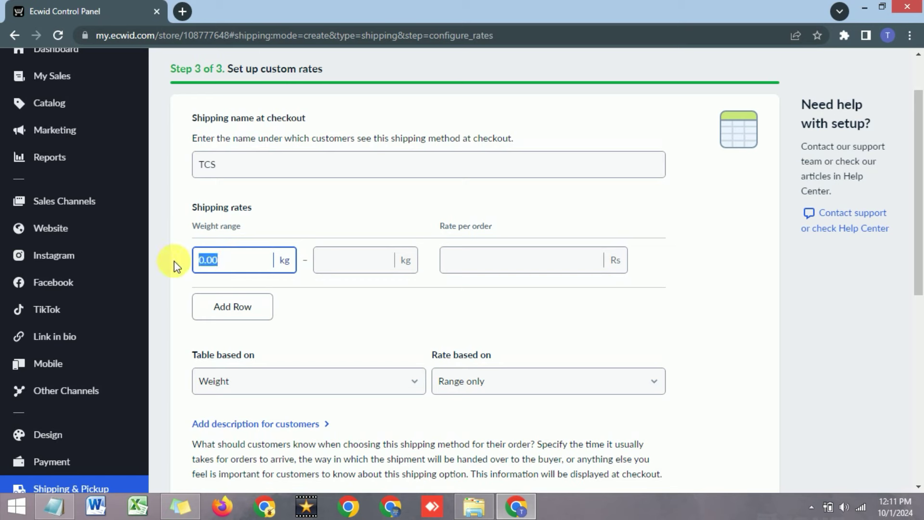
click(474, 256)
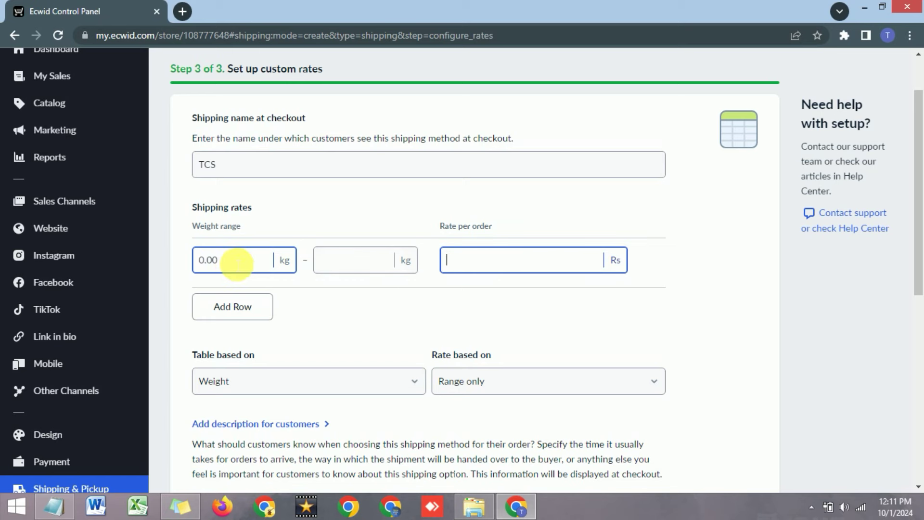
key(shift+Tab)
key(shift+Tab)
text(1)
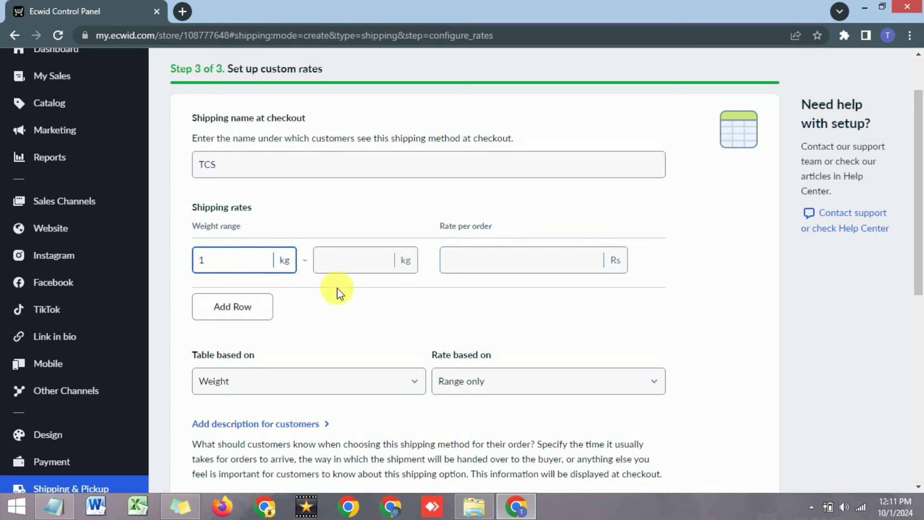
click(224, 265)
click(368, 265)
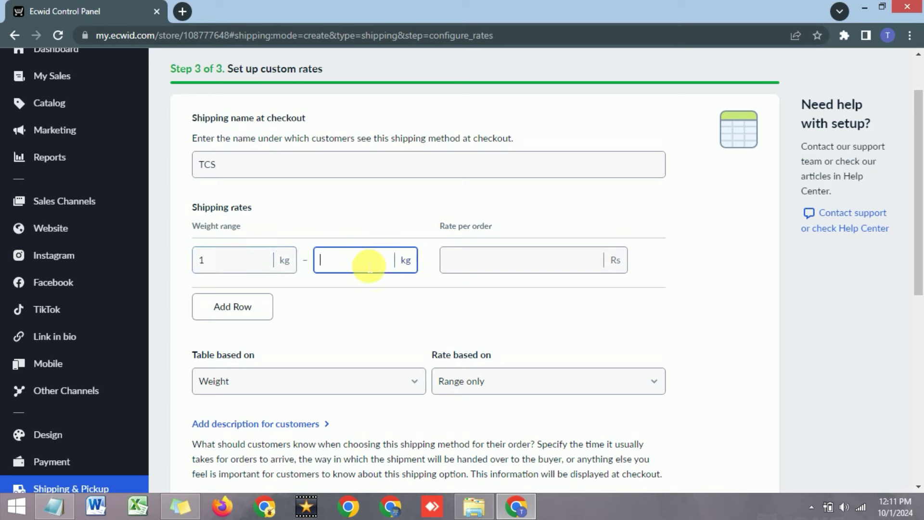
text(2)
click(374, 299)
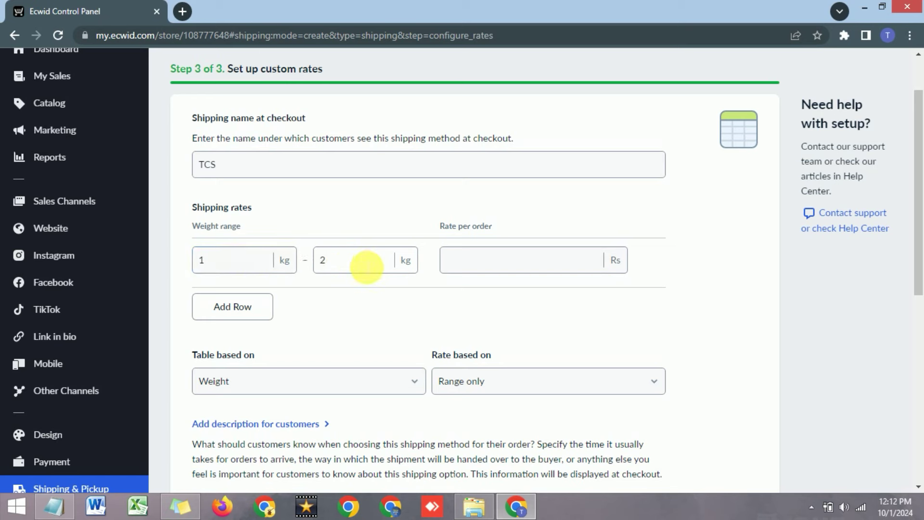
Charge 300 Rs per order for the 1–2 kg weight range.
click(465, 260)
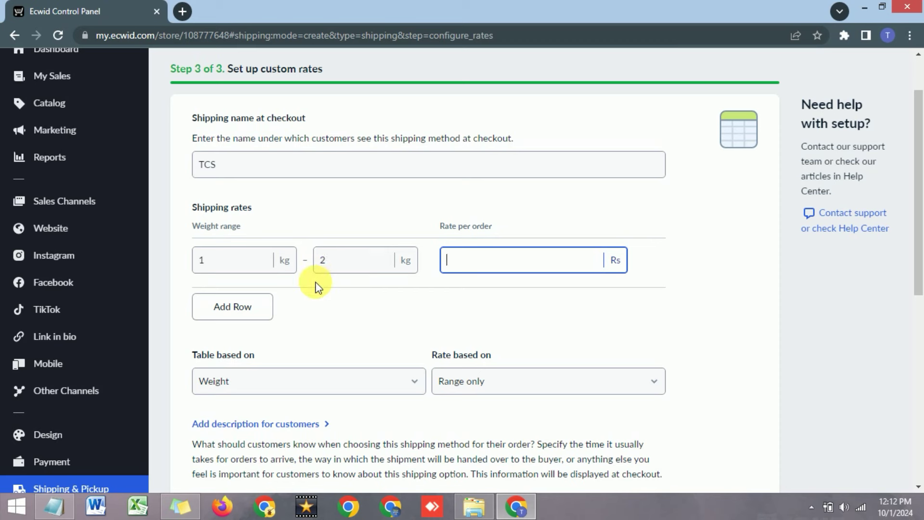
click(289, 278)
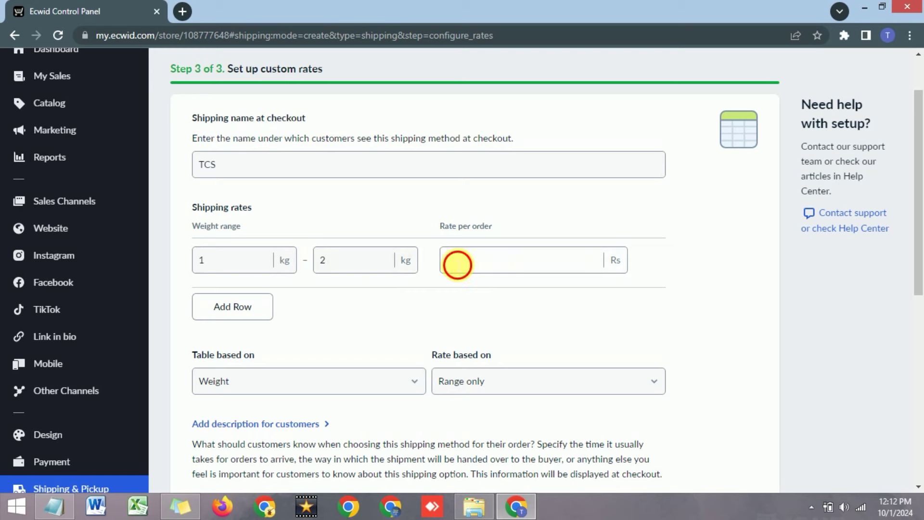
click(458, 262)
click(331, 282)
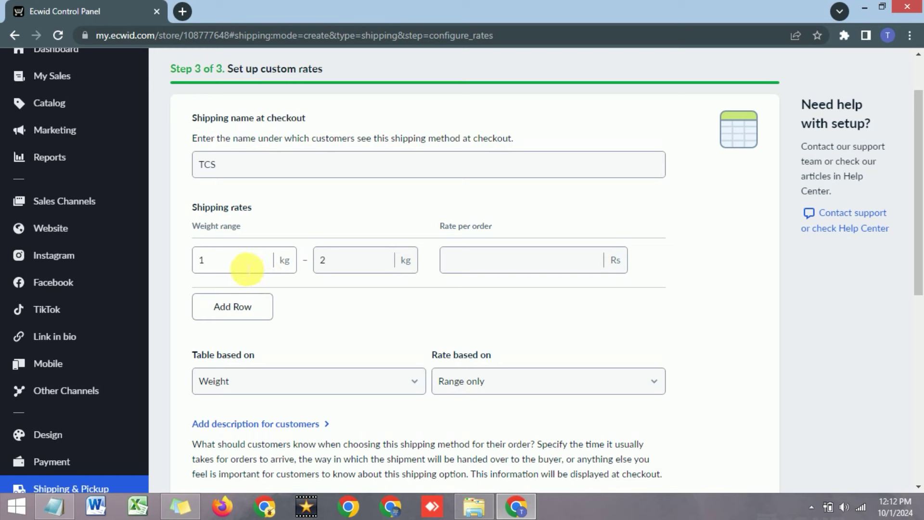
click(247, 260)
click(330, 260)
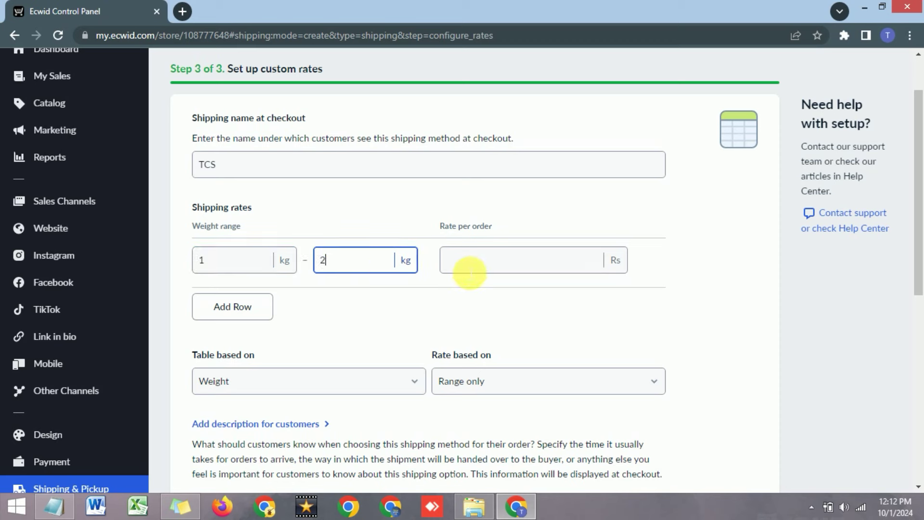
click(475, 265)
drag(441, 226, 496, 234)
click(498, 261)
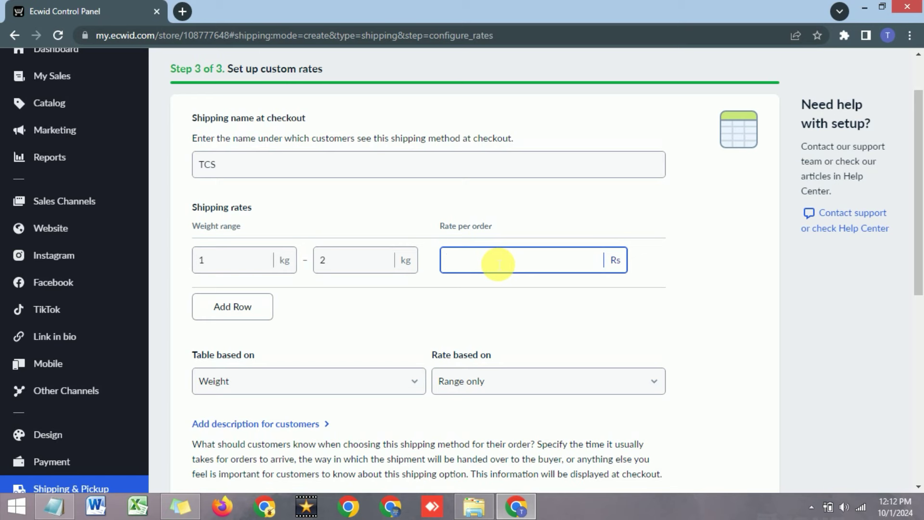
text(300)
click(575, 302)
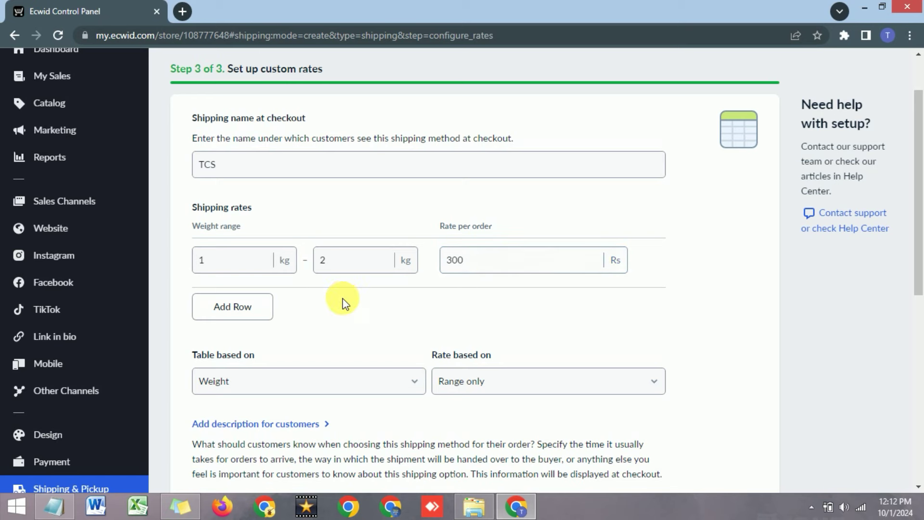
Add a second weight row, then delete the extra 2.01 kg and up row.
click(232, 311)
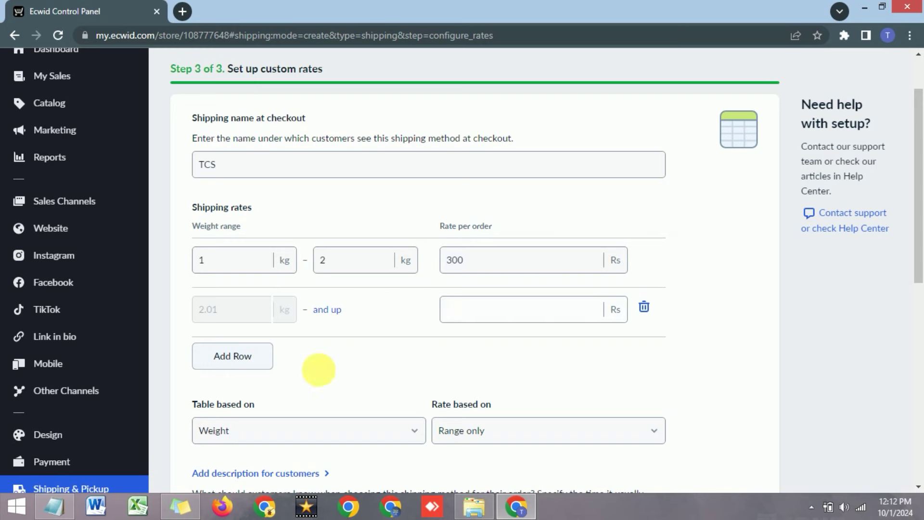
click(645, 310)
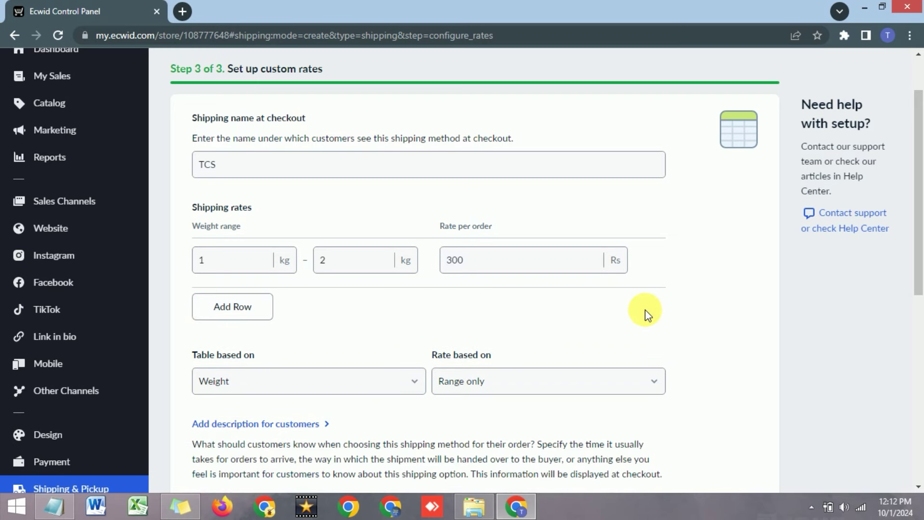
scroll(339, 309, down, 5)
scroll(255, 281, up, 1)
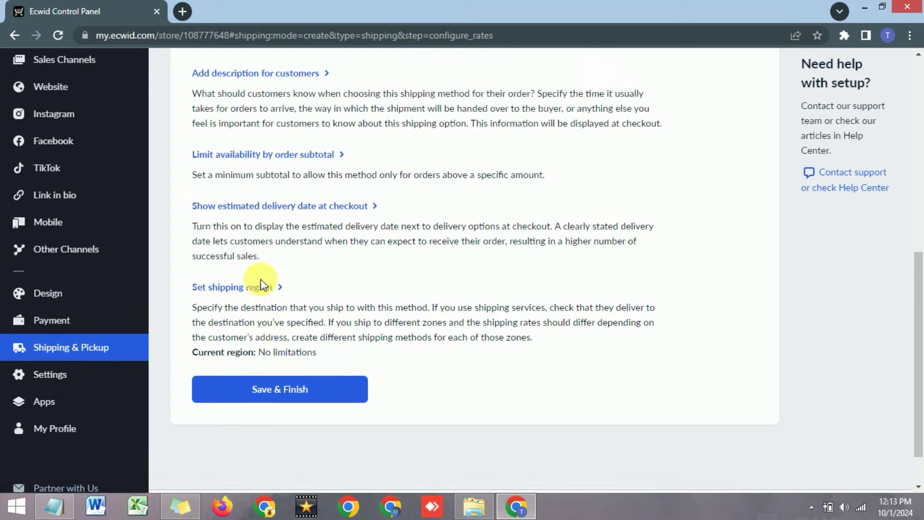
Save TCS with 300.00Rs custom rates and review it beside Free shipping in the methods list.
click(289, 401)
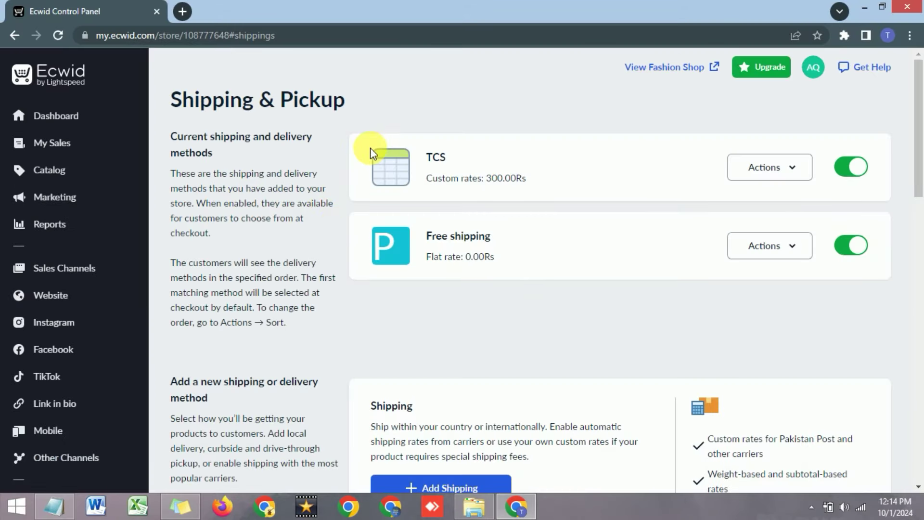
drag(370, 148, 481, 268)
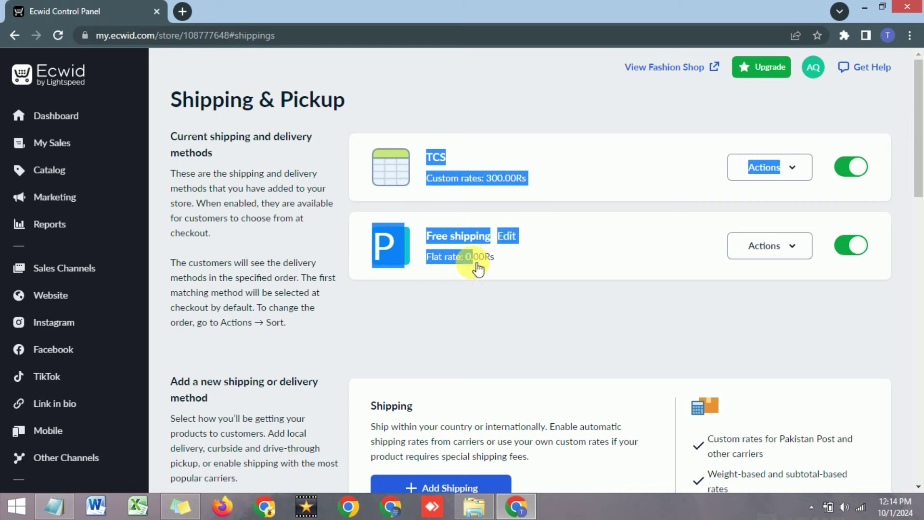
click(503, 351)
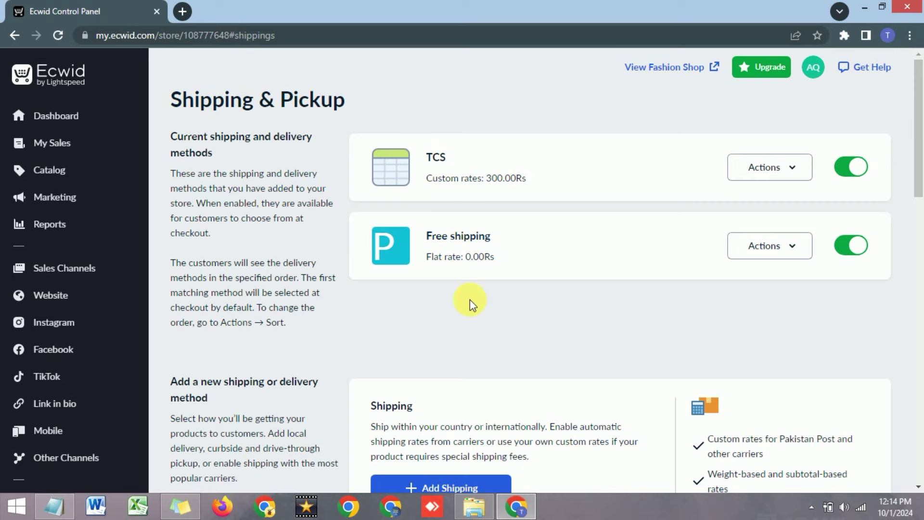
scroll(466, 301, down, 3)
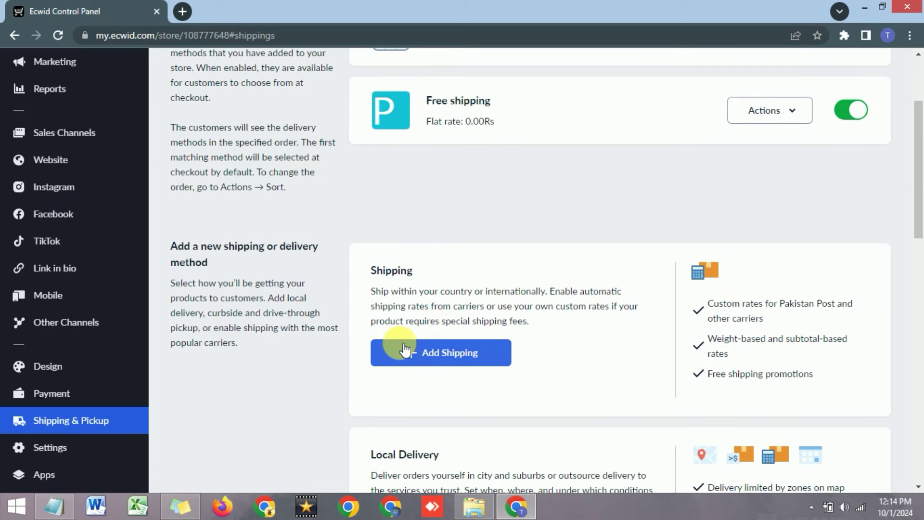
scroll(385, 347, down, 3)
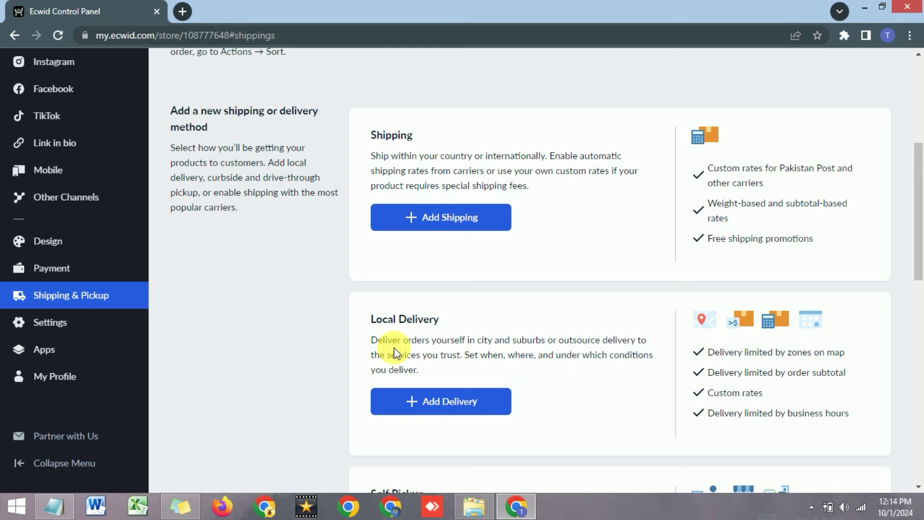
scroll(394, 352, down, 4)
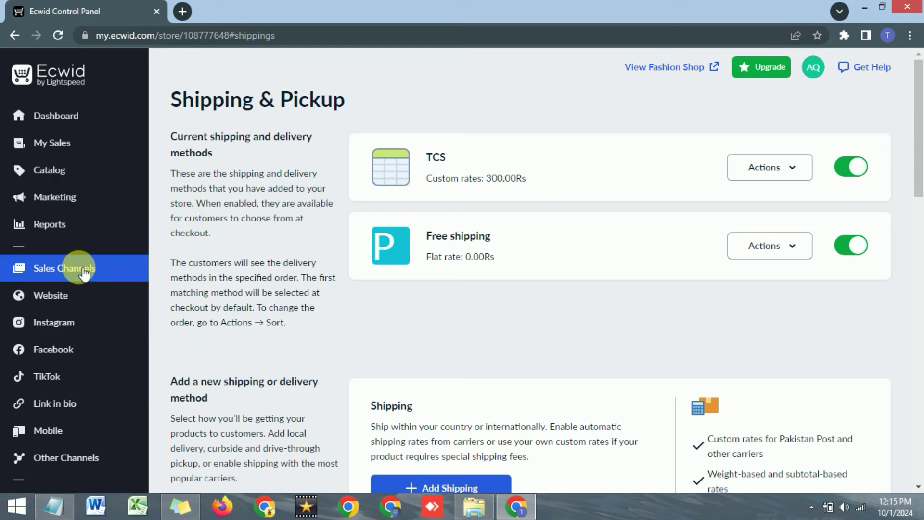
scroll(82, 272, down, 2)
scroll(82, 272, down, 3)
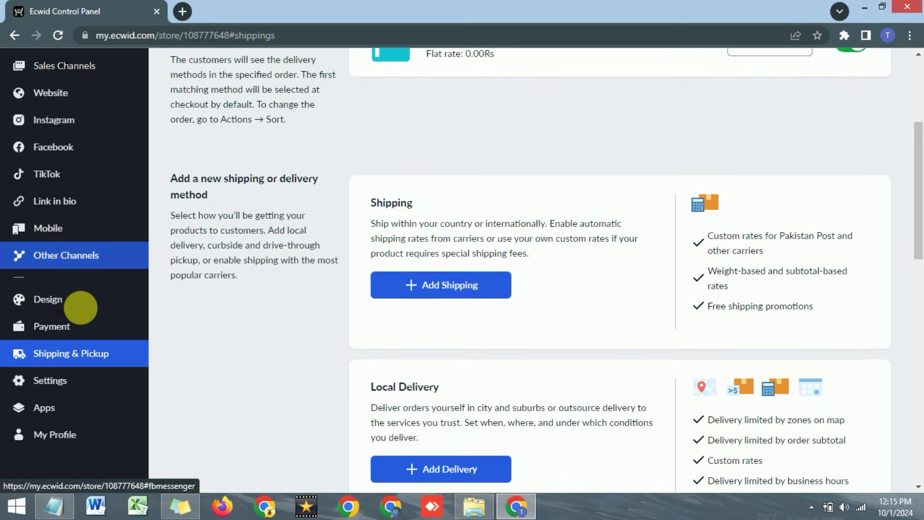
Open Store Profile and review the store name Fashion Shop, company name and phone fields.
click(58, 384)
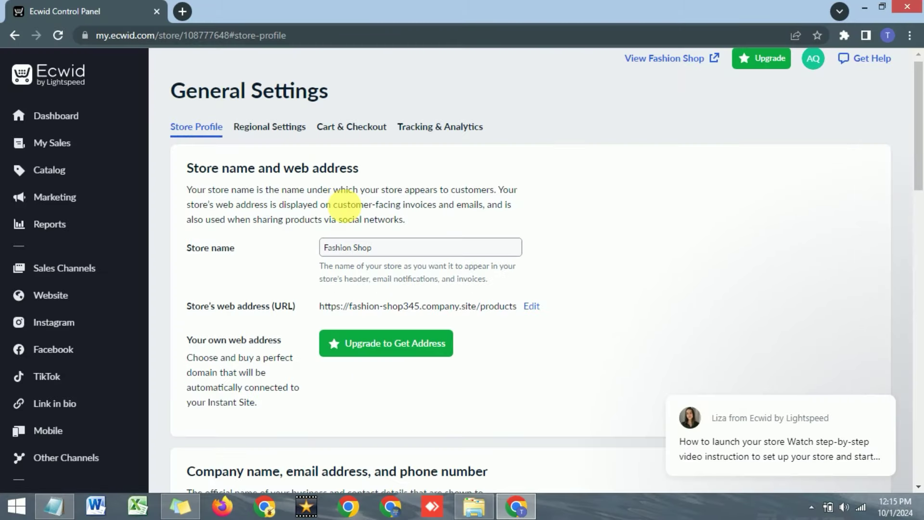
scroll(341, 207, down, 2)
scroll(345, 206, up, 2)
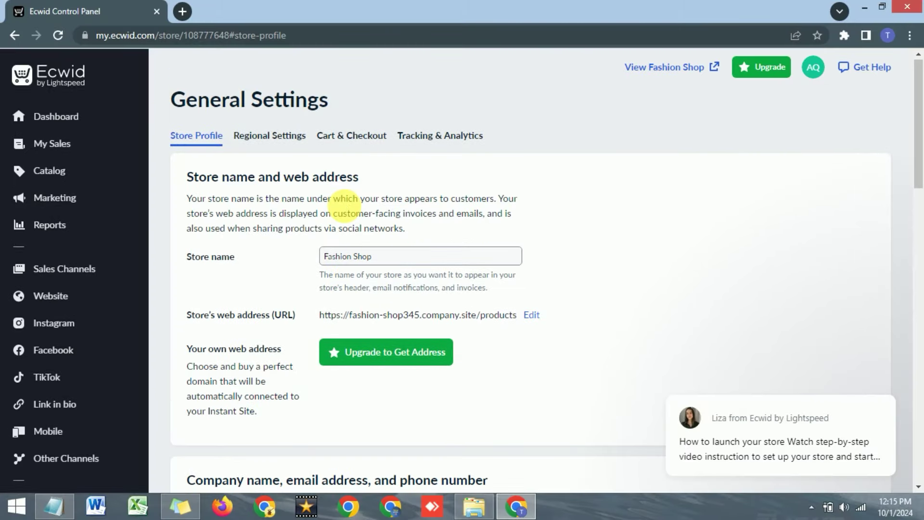
triple_click(369, 258)
scroll(376, 255, down, 7)
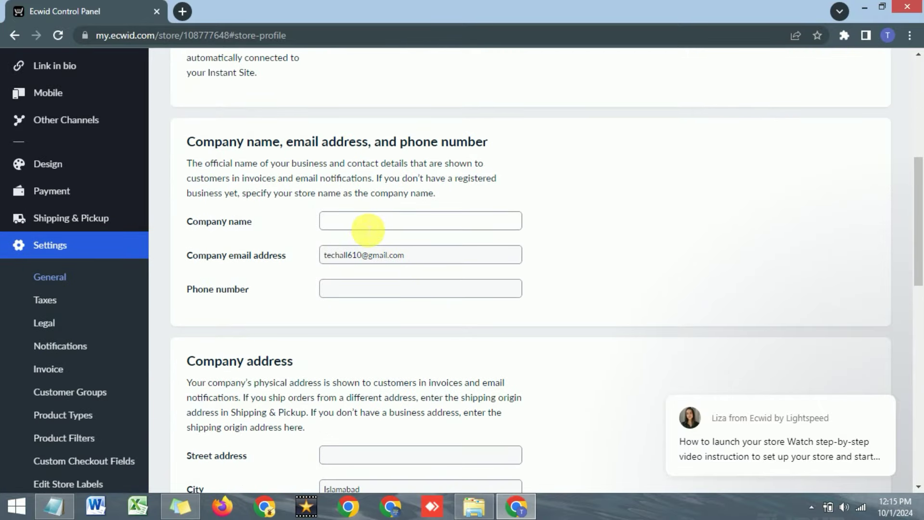
click(367, 219)
click(375, 294)
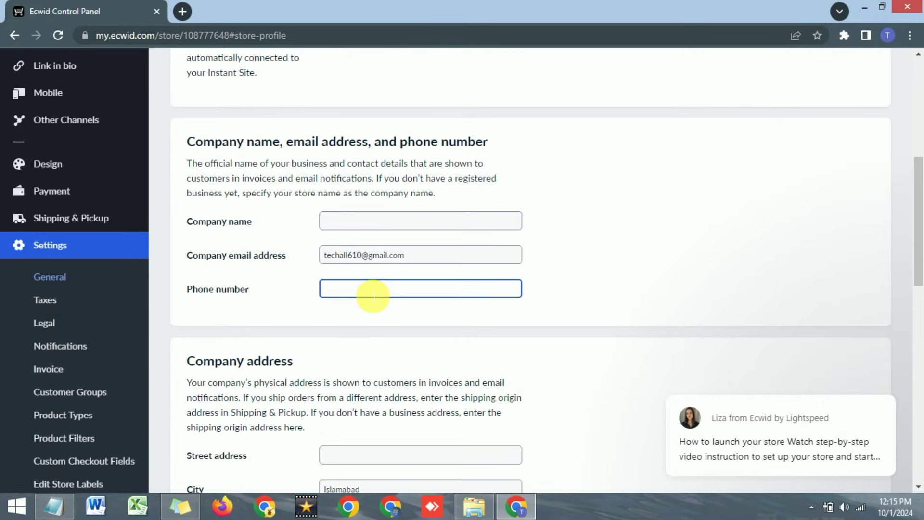
Review the street address and Facebook and Instagram link fields, then return to the top.
scroll(373, 295, down, 3)
scroll(368, 284, down, 1)
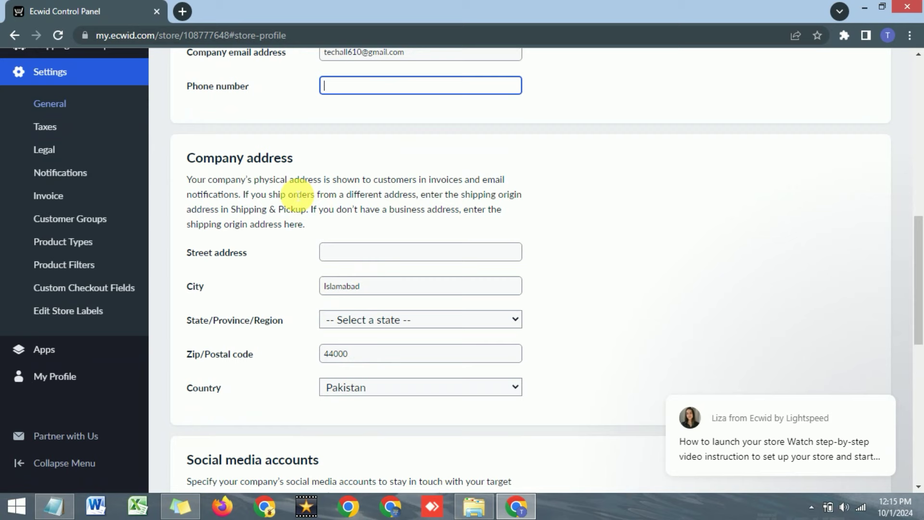
click(362, 254)
scroll(364, 255, down, 5)
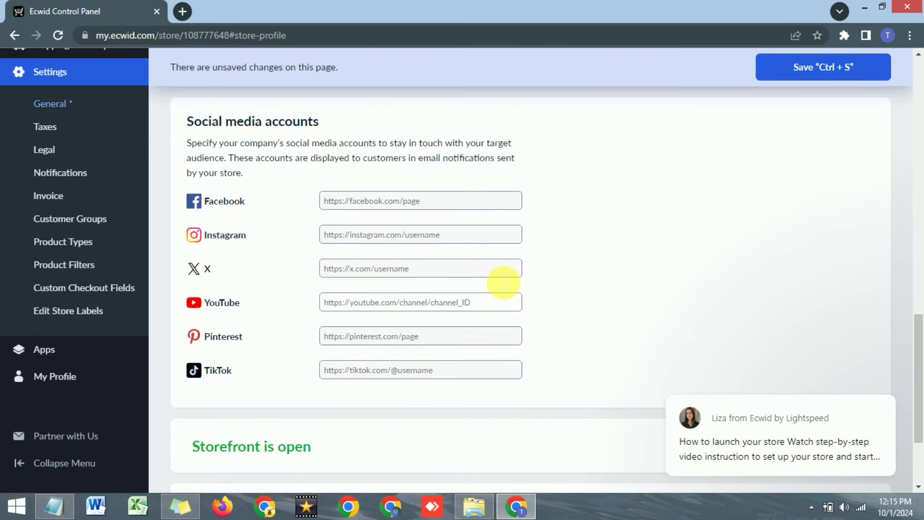
click(354, 200)
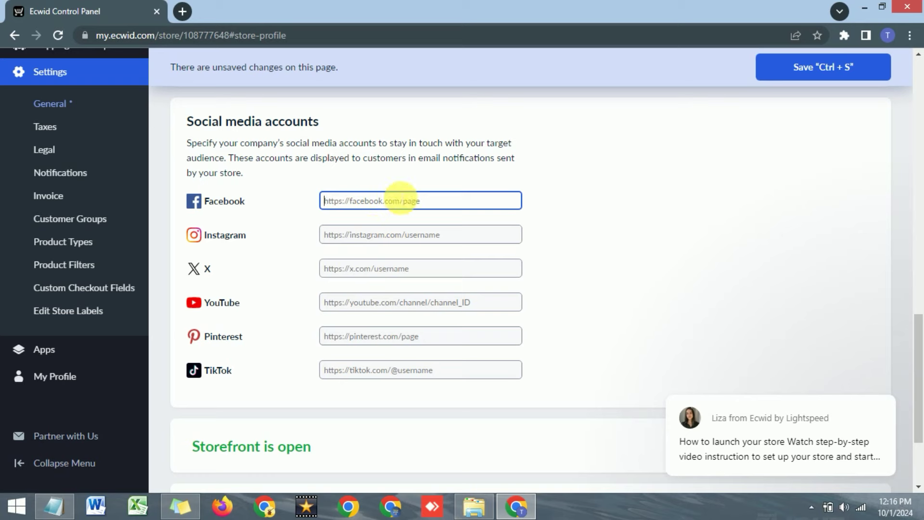
click(377, 234)
scroll(356, 267, down, 3)
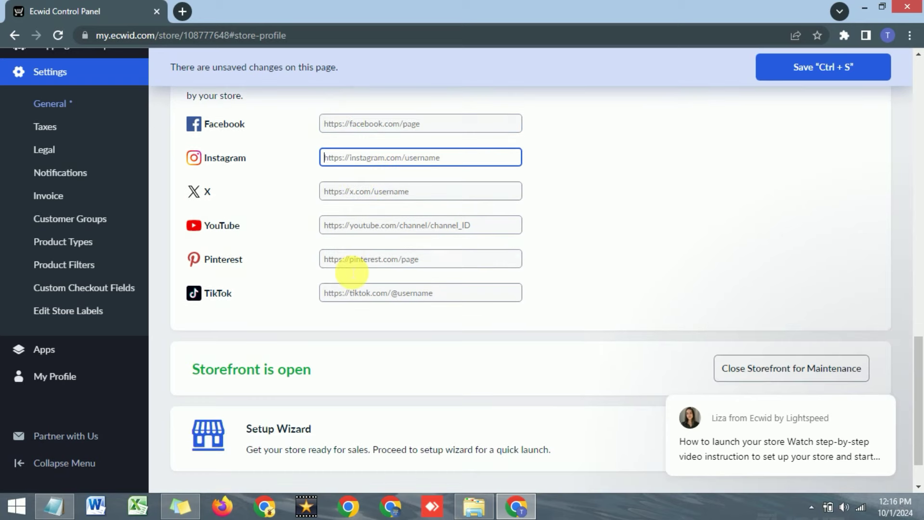
mouse_move(888, 433)
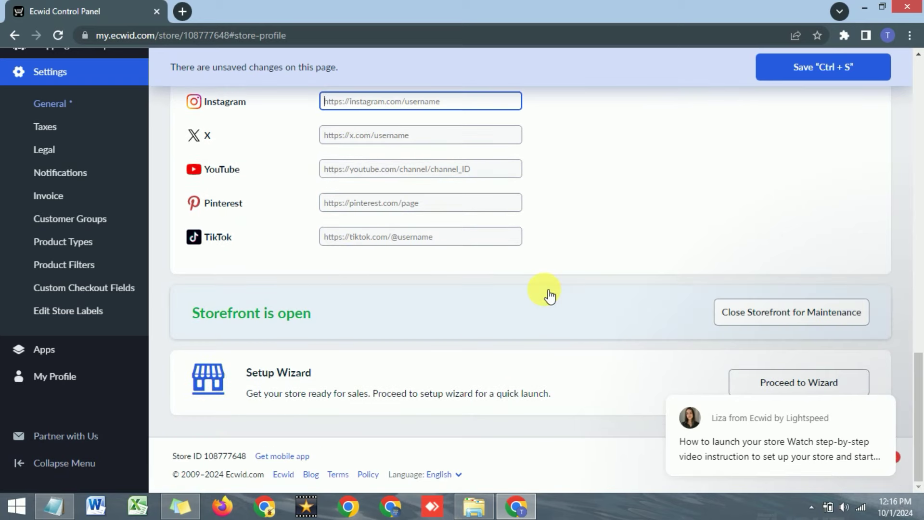
scroll(544, 279, up, 15)
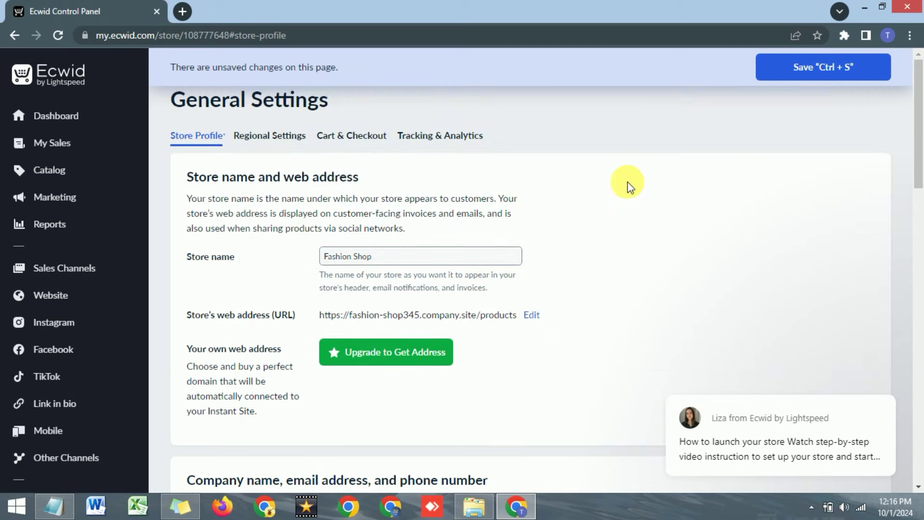
click(794, 67)
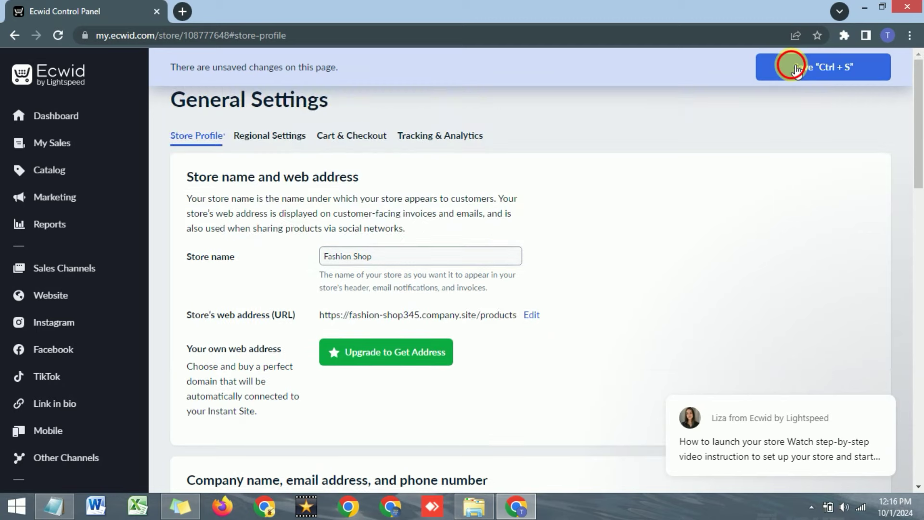
Open Regional Settings and browse the currency list, leaving Pakistan Rupee selected.
click(266, 141)
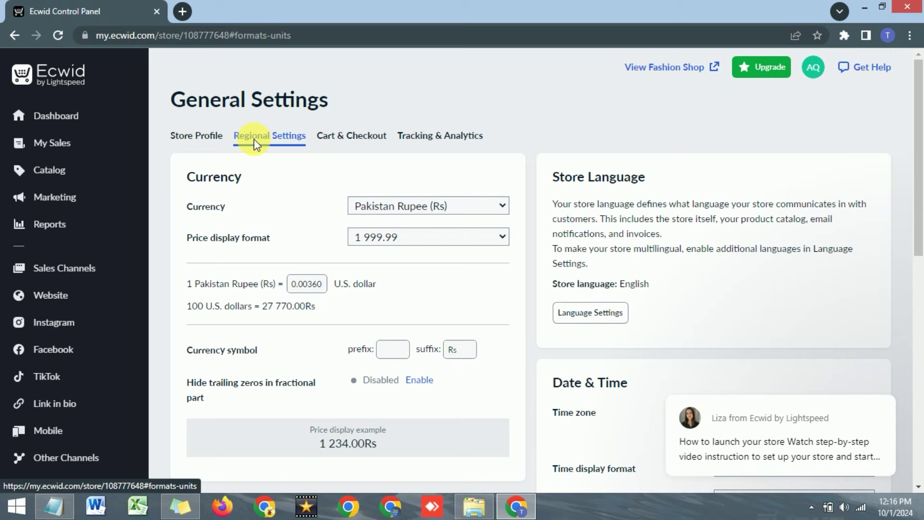
click(359, 207)
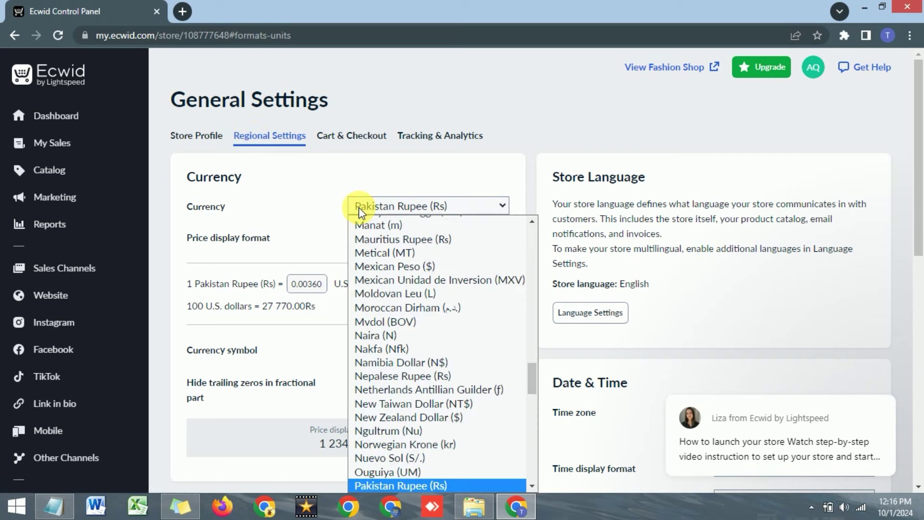
click(313, 199)
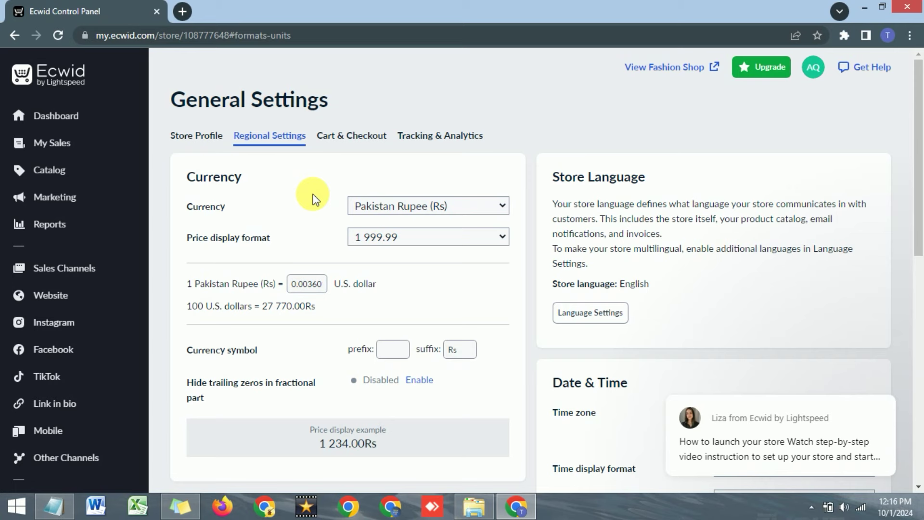
click(373, 206)
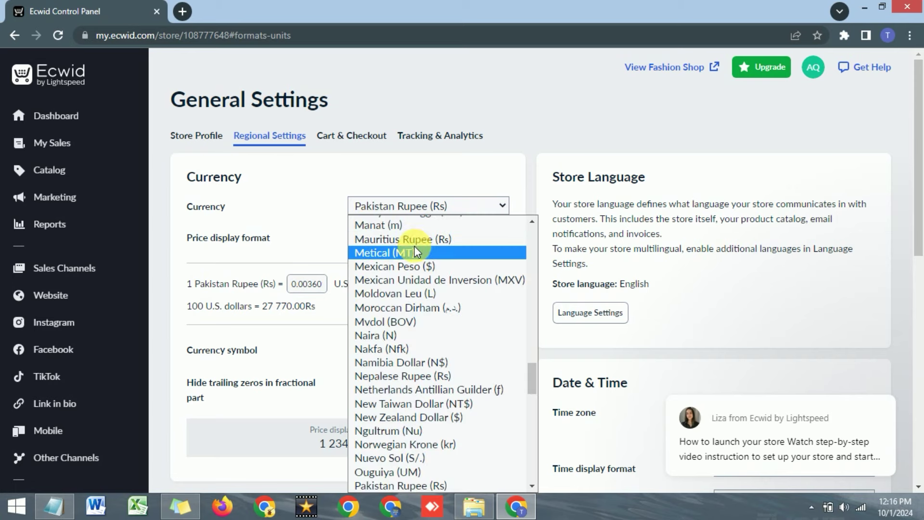
scroll(405, 308, down, 2)
scroll(405, 308, down, 14)
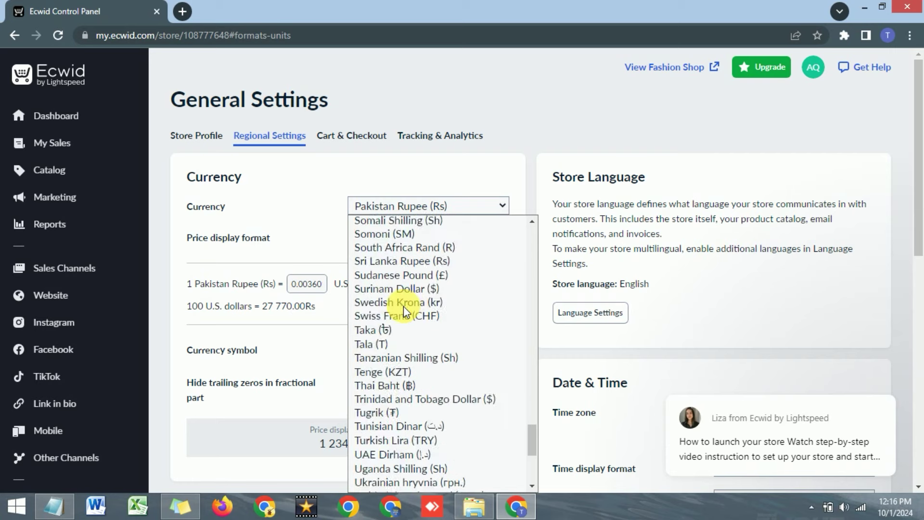
scroll(400, 303, up, 20)
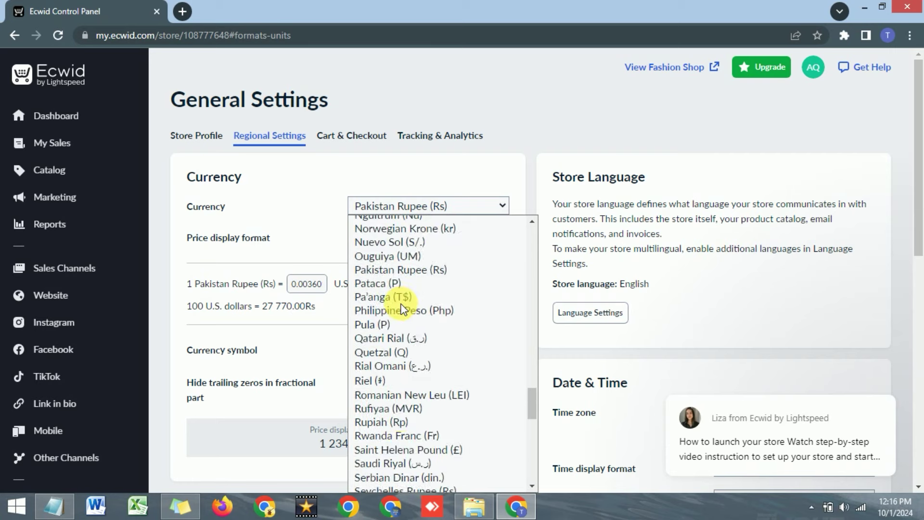
click(327, 173)
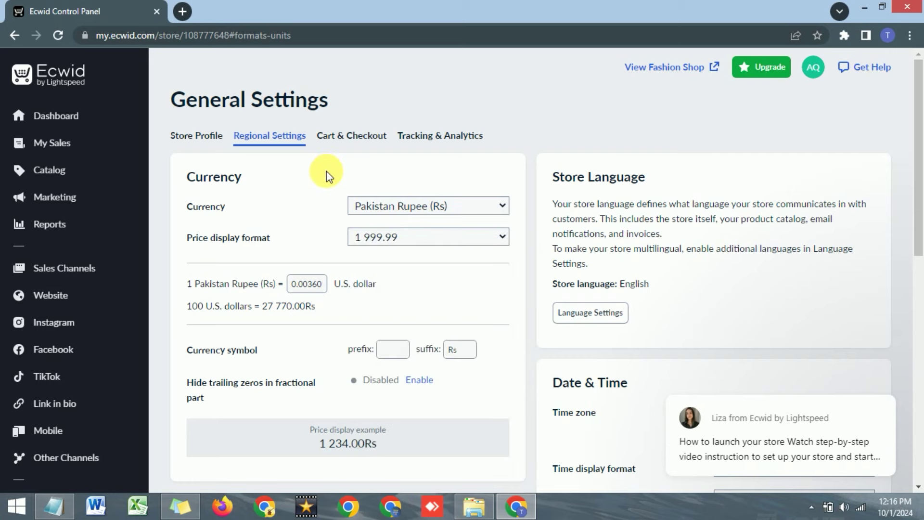
Switch the store currency to Indian Rupee, then back to Pakistan Rupee (Rs).
click(399, 208)
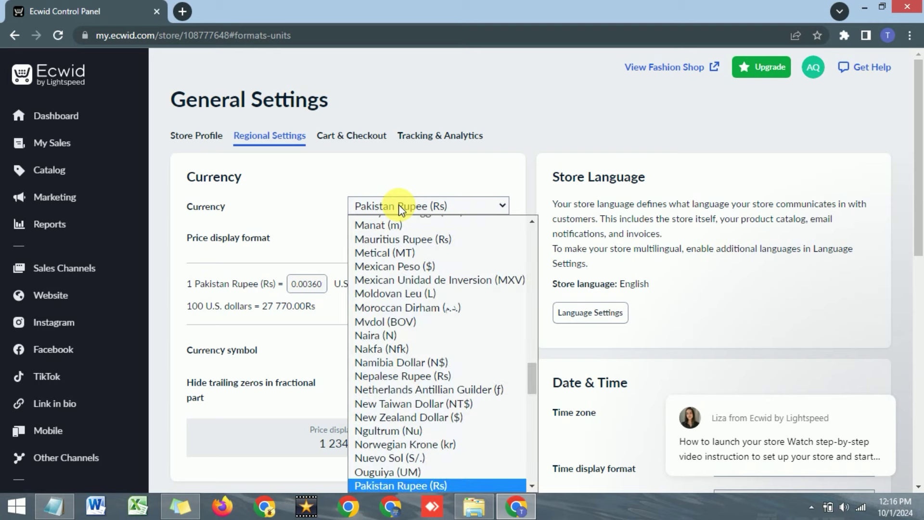
key(i)
key(n)
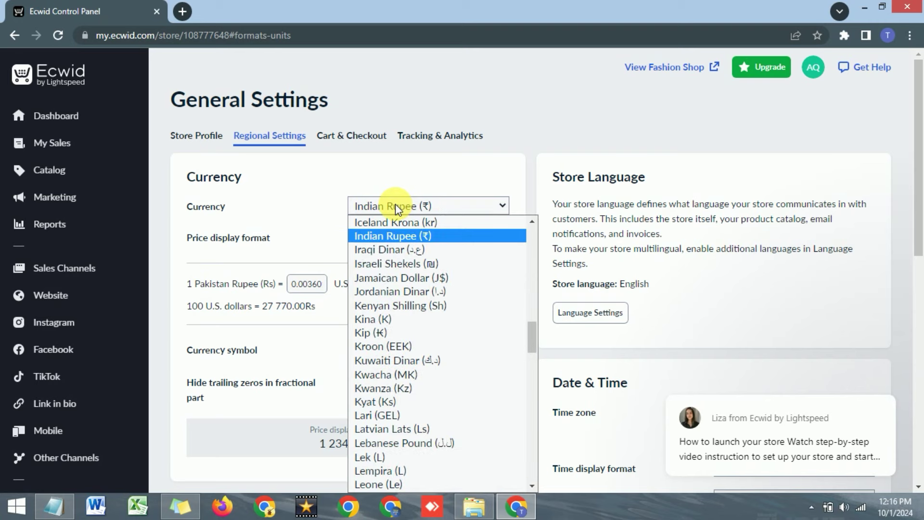
click(400, 237)
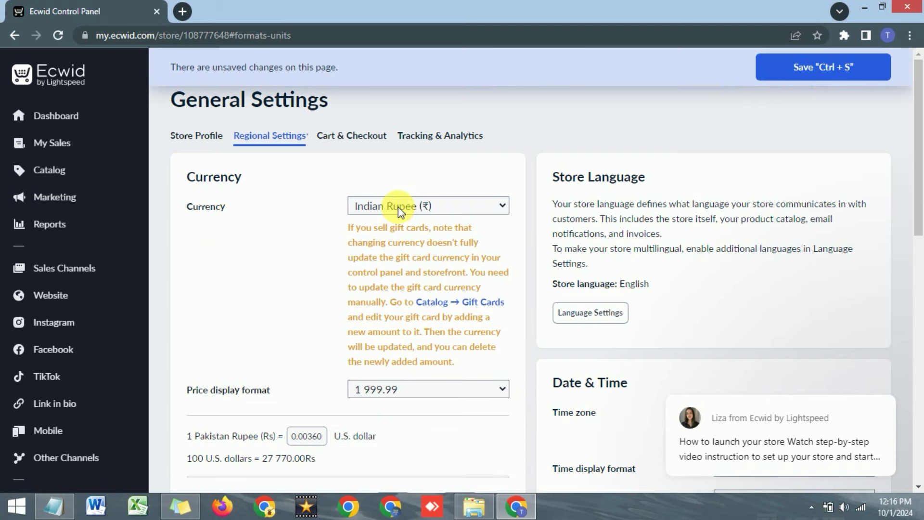
click(398, 207)
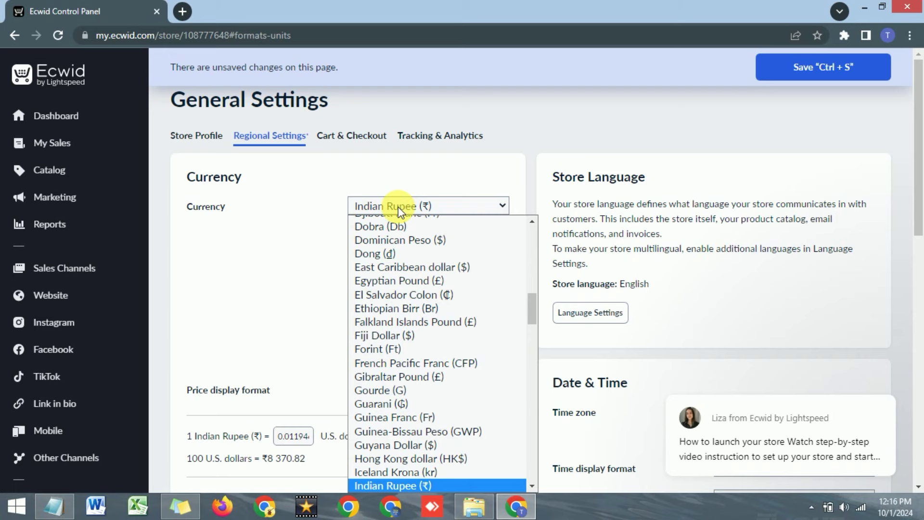
key(p)
key(p)
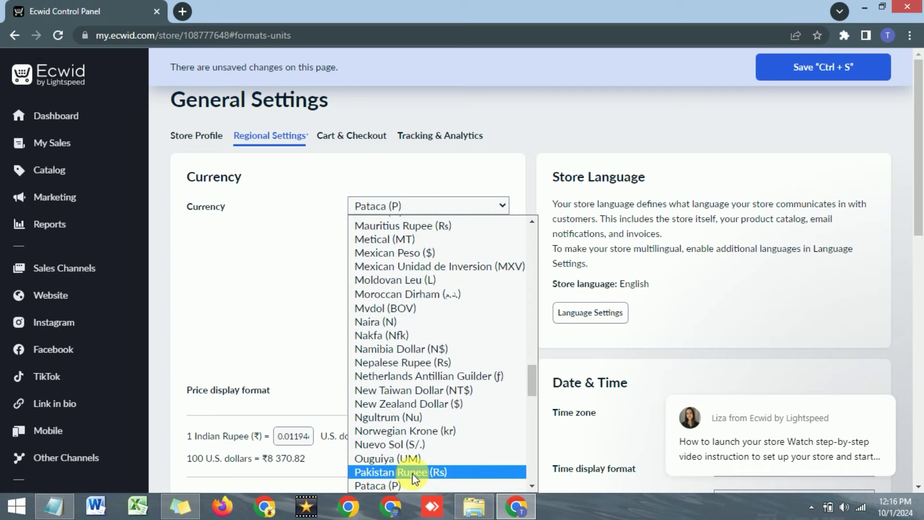
click(411, 472)
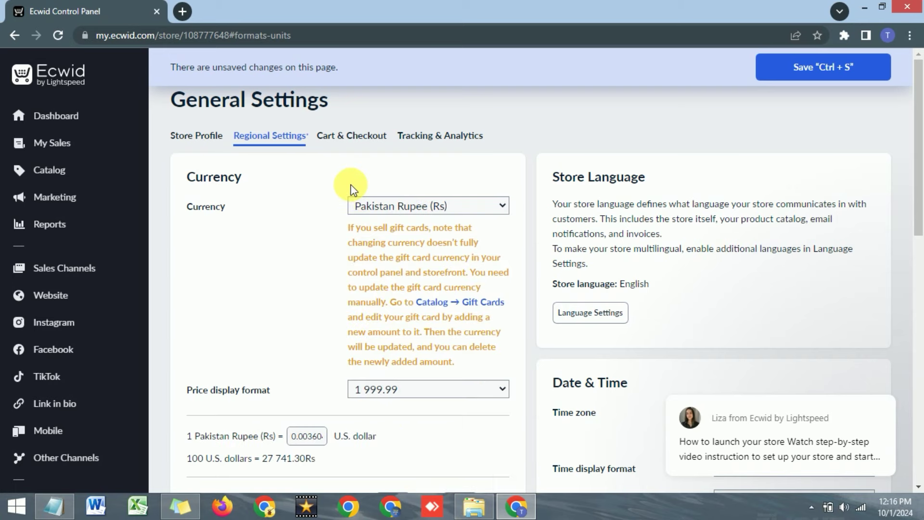
Choose the 1,999.99 price display format so prices preview as 1,234.00Rs.
scroll(310, 223, down, 1)
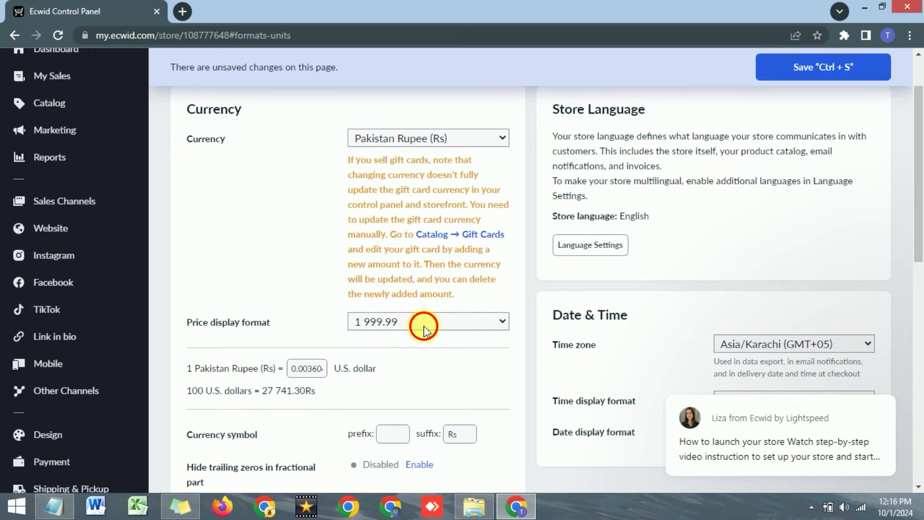
click(420, 321)
scroll(315, 257, down, 1)
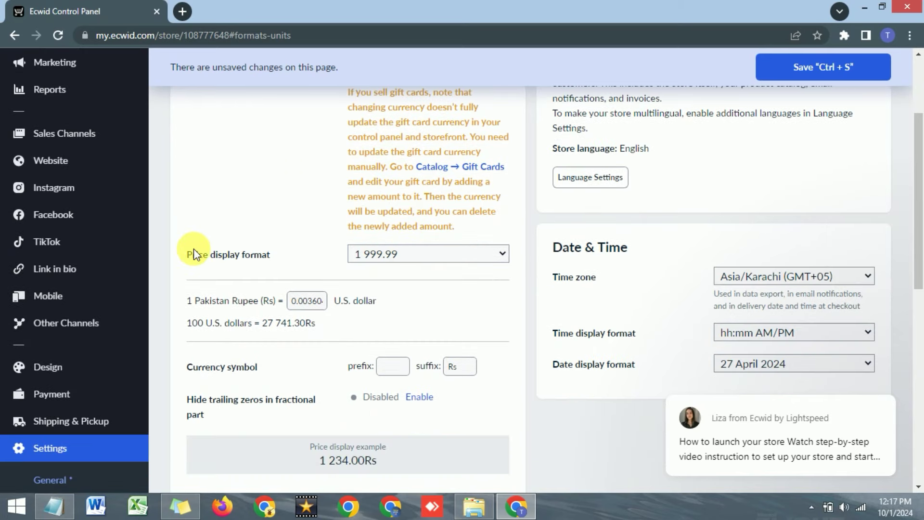
drag(193, 255, 266, 261)
click(317, 256)
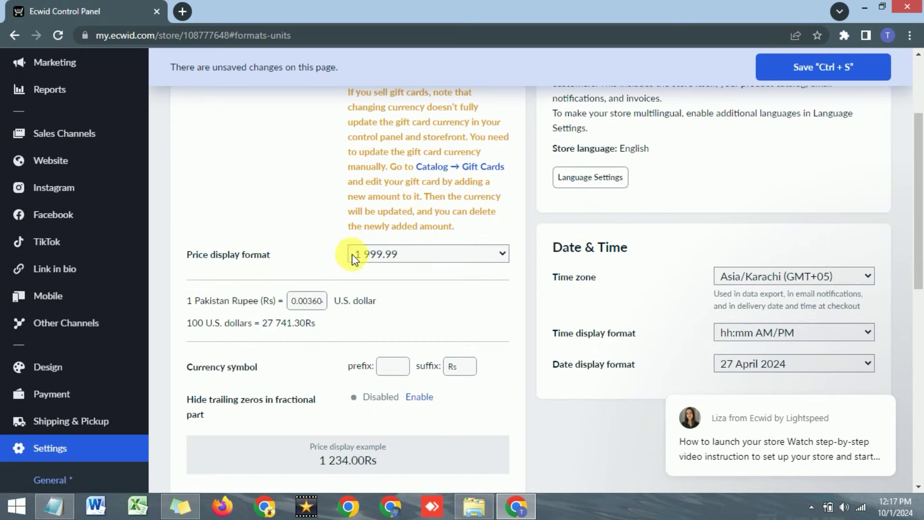
click(374, 254)
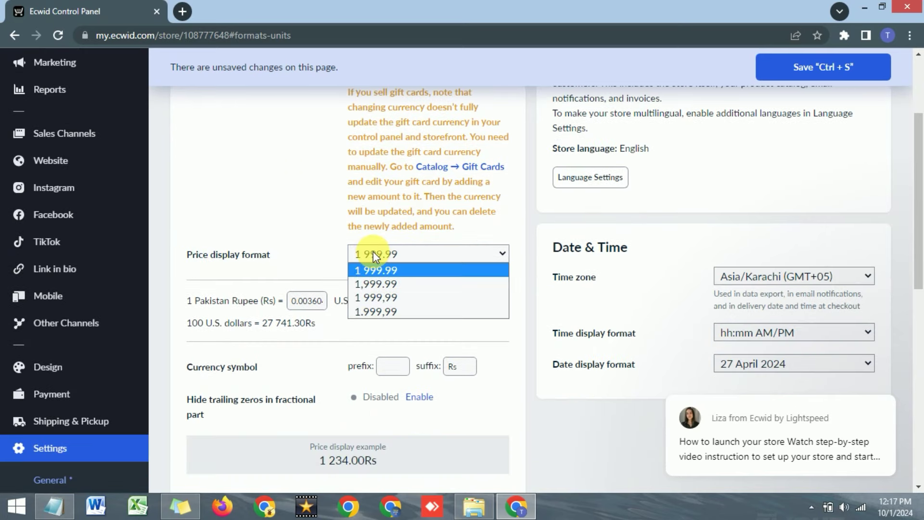
click(377, 284)
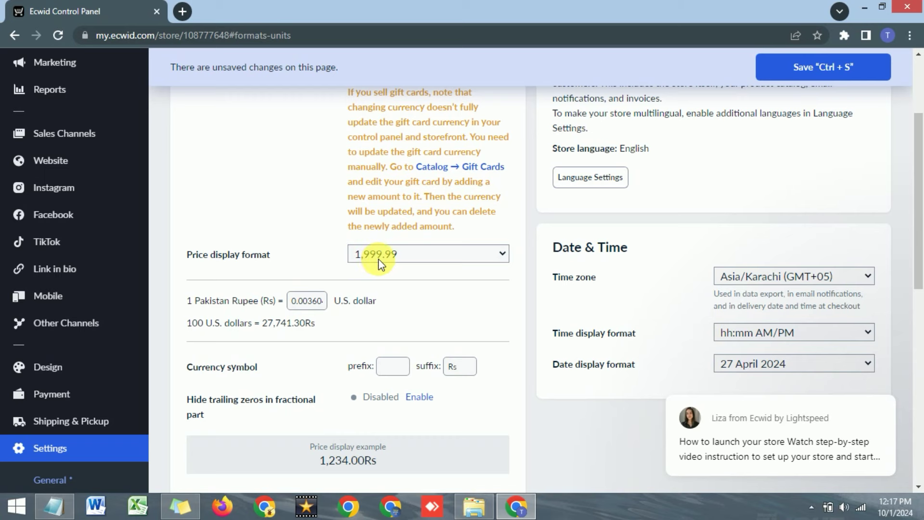
scroll(346, 259, down, 1)
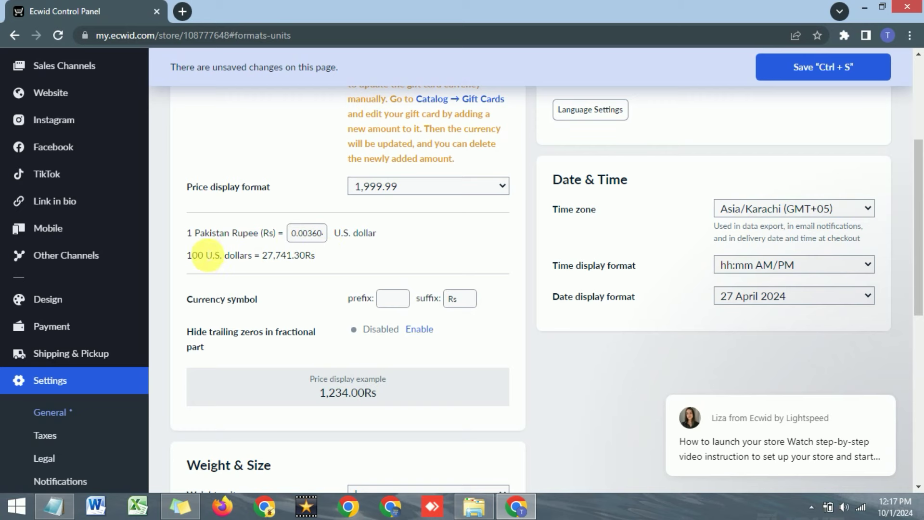
scroll(285, 255, down, 1)
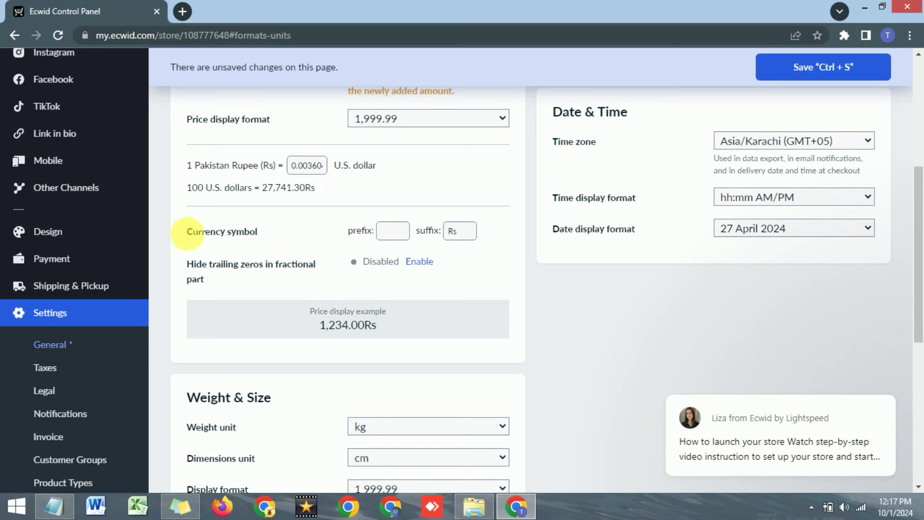
Delete the Rs currency symbol suffix.
drag(200, 236, 262, 235)
click(289, 235)
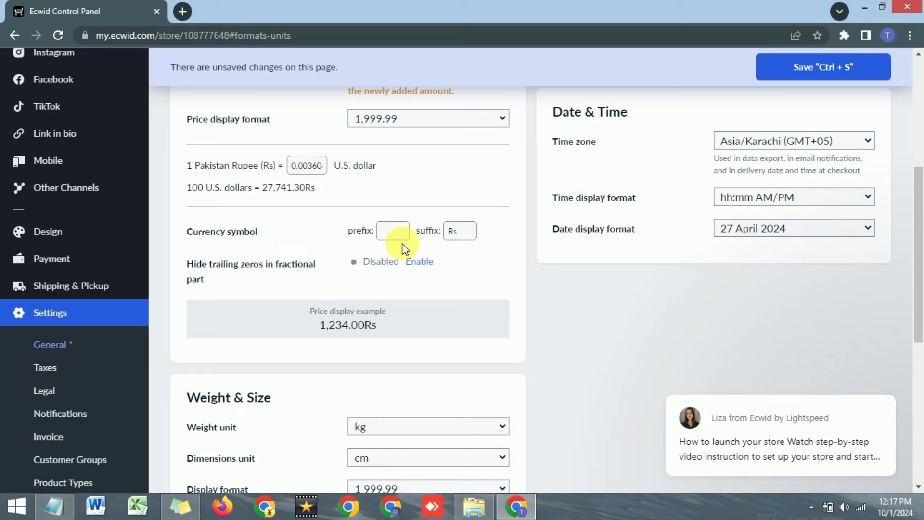
double_click(463, 237)
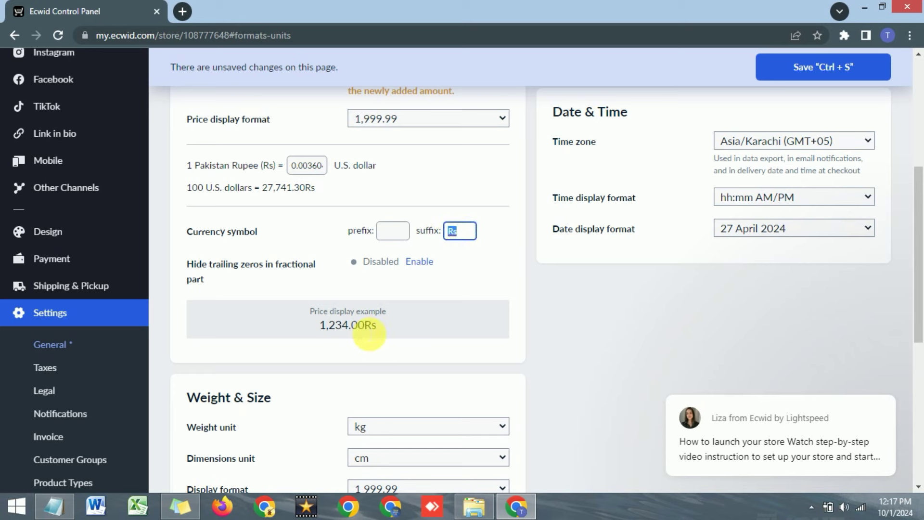
double_click(370, 325)
click(389, 233)
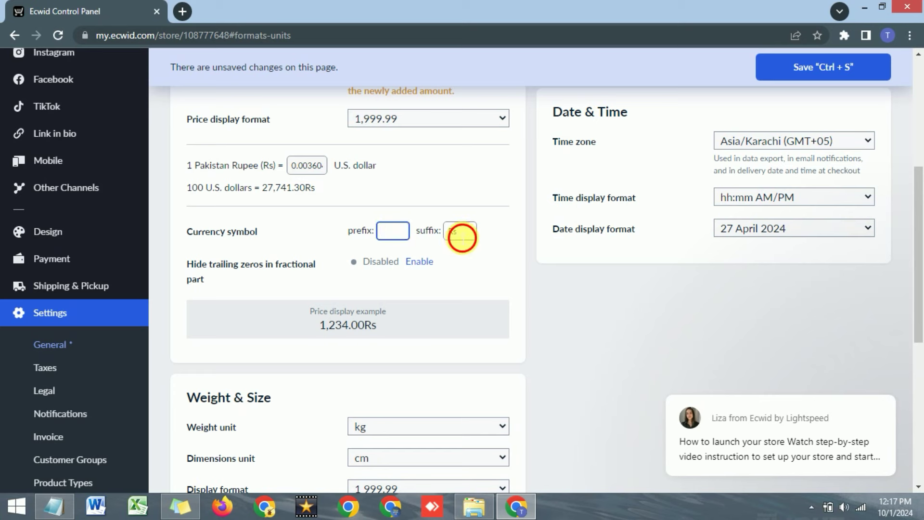
double_click(460, 232)
key(BackSpace)
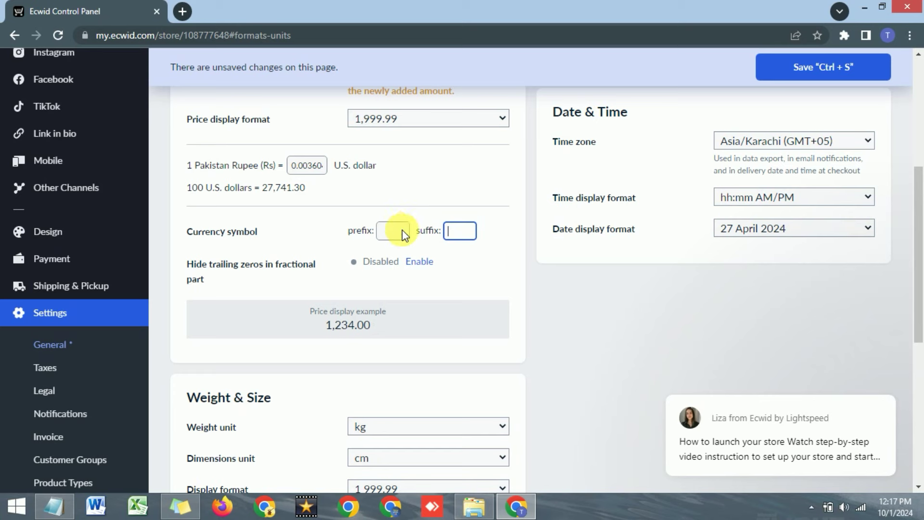
Enter Rs as the currency symbol prefix so prices read Rs1,234.00.
click(403, 232)
text(Rs)
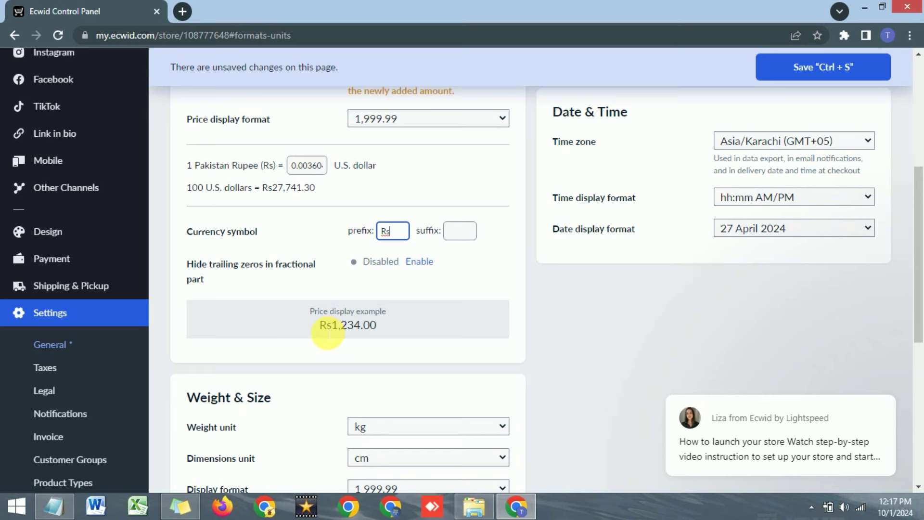
drag(333, 326, 319, 325)
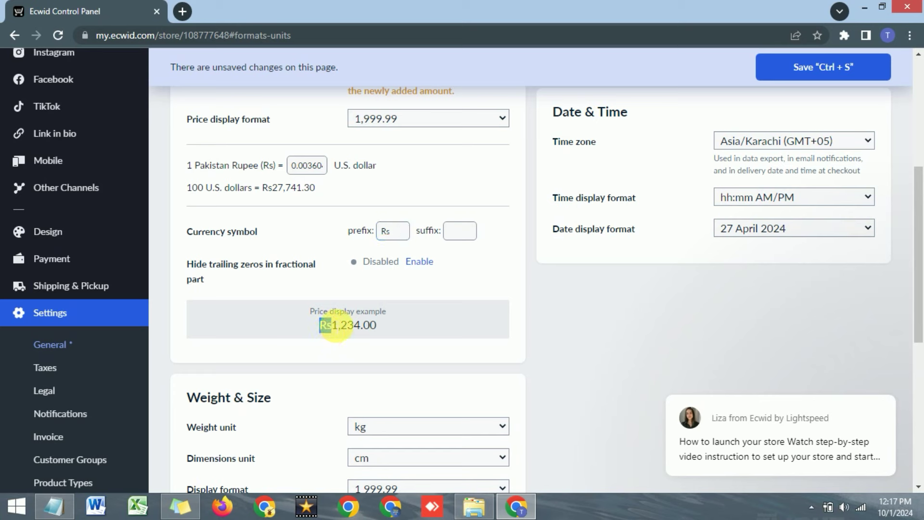
double_click(394, 233)
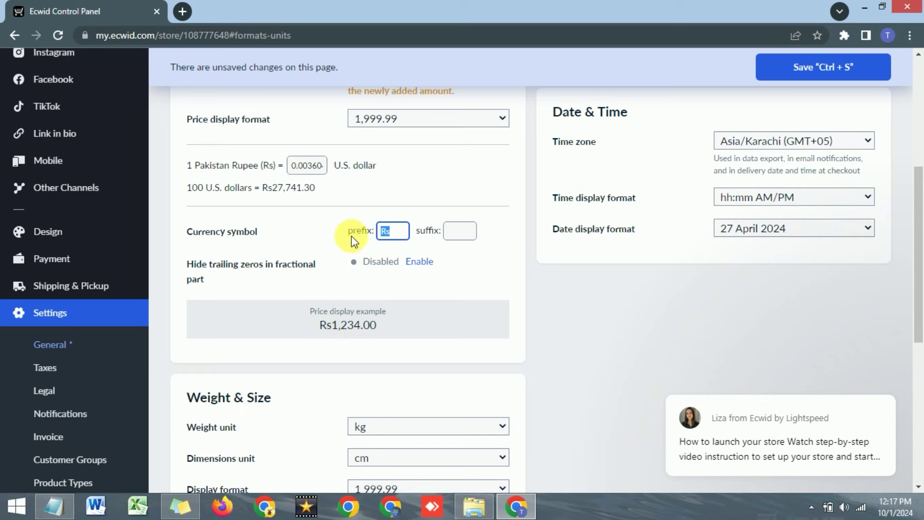
text(Inr)
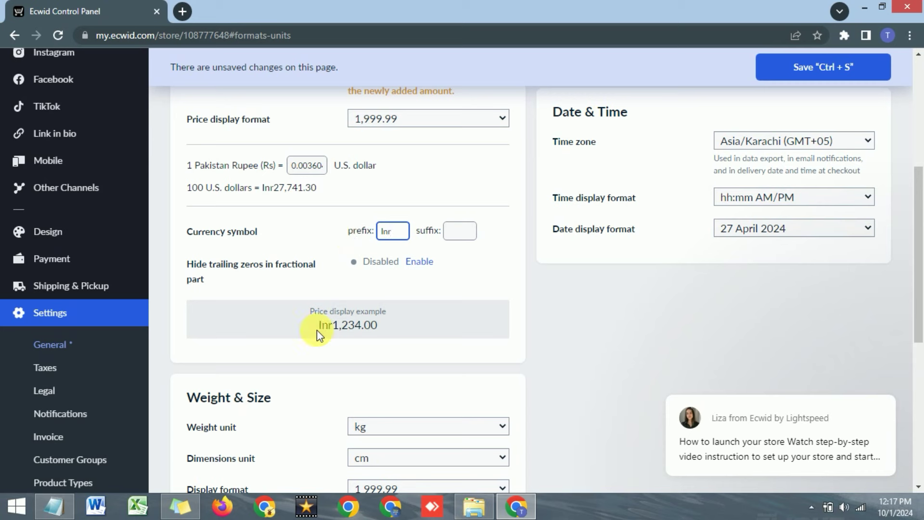
drag(398, 239, 369, 237)
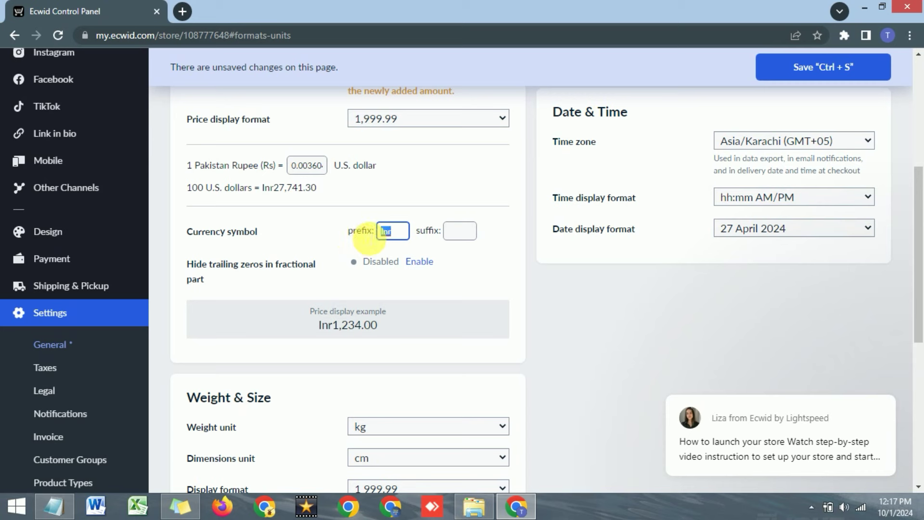
text(Rs)
click(479, 255)
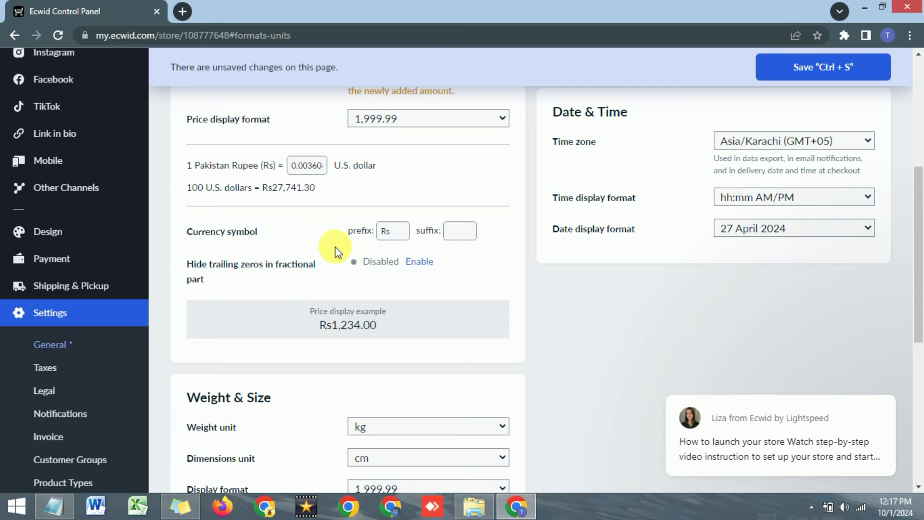
Set weight to grams, dimensions to millimetres, and the measurement format to 1,999.99.
scroll(296, 242, down, 3)
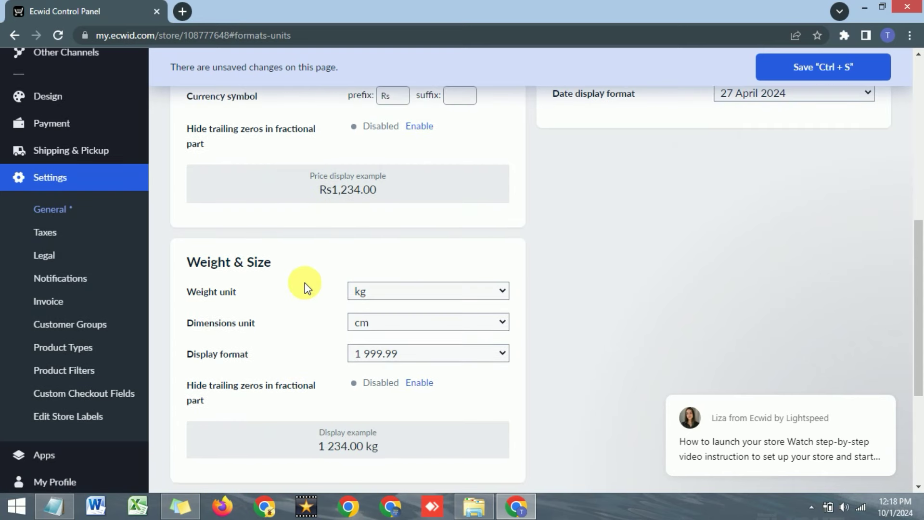
click(417, 289)
click(376, 260)
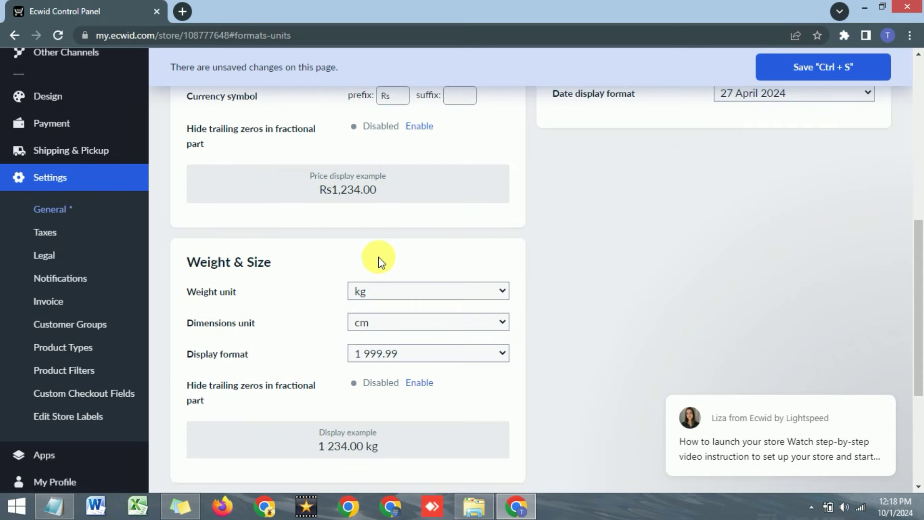
click(413, 295)
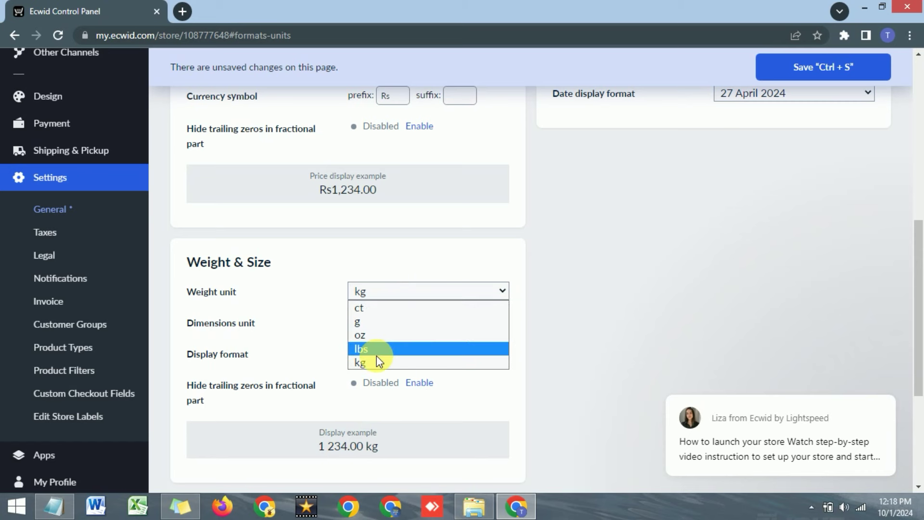
click(369, 322)
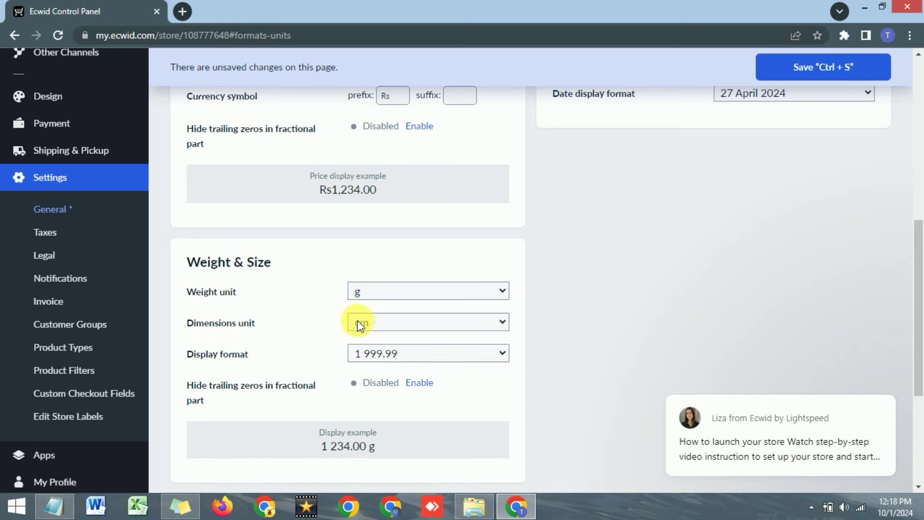
click(380, 322)
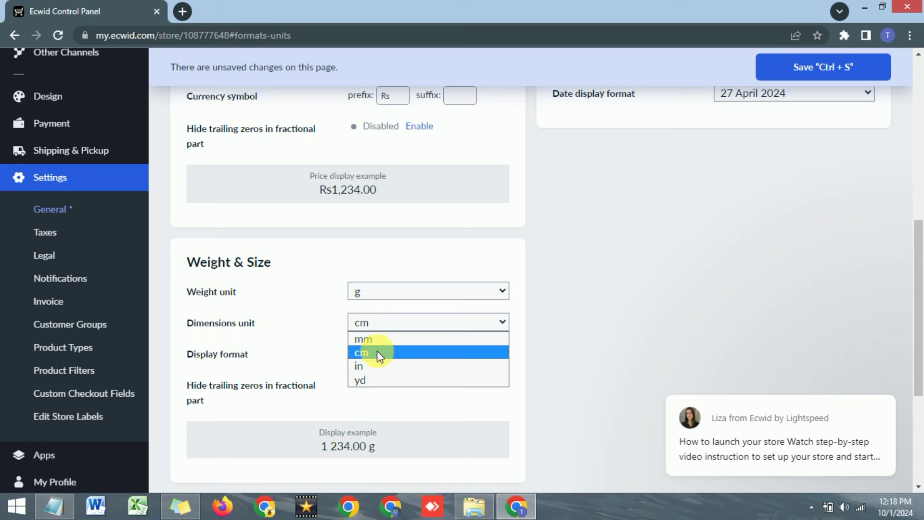
click(375, 341)
click(389, 325)
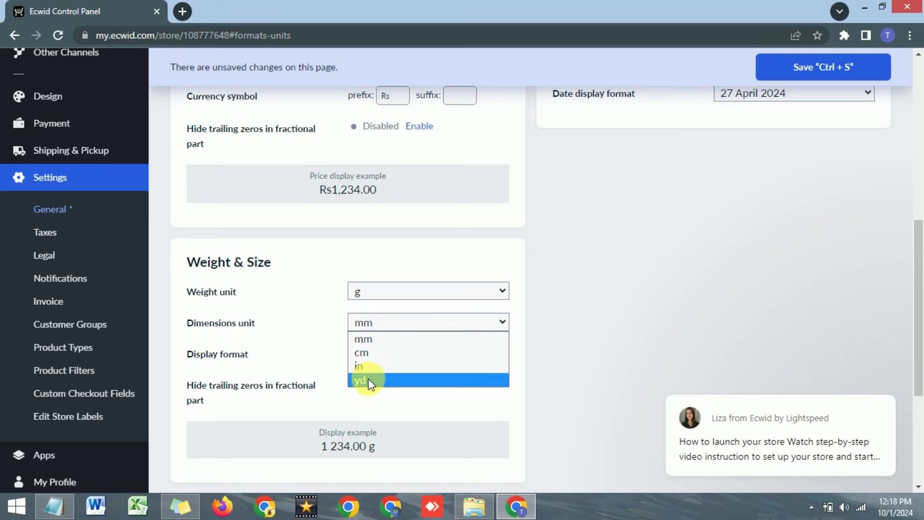
click(399, 256)
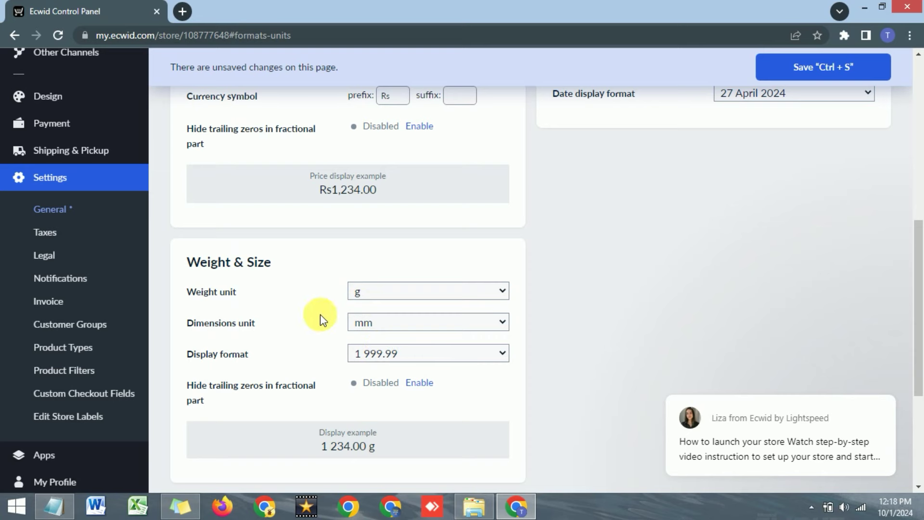
scroll(320, 312, down, 1)
click(378, 285)
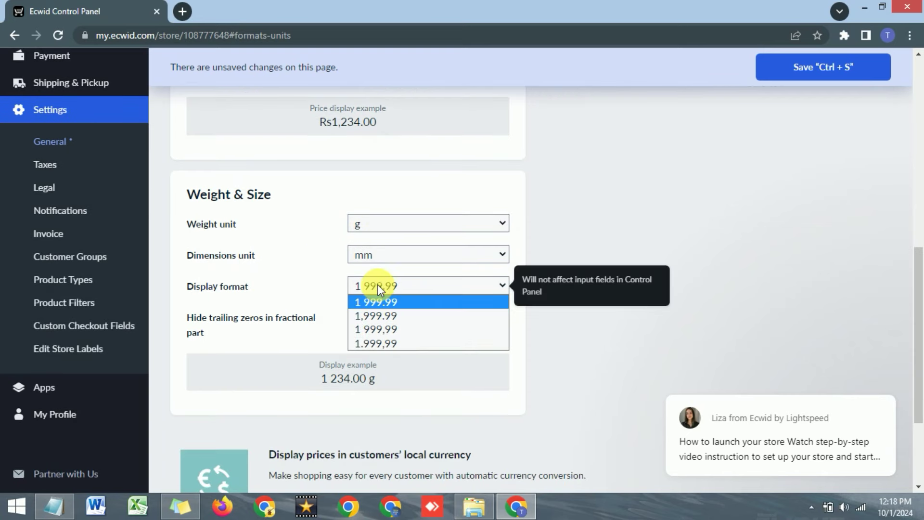
click(379, 315)
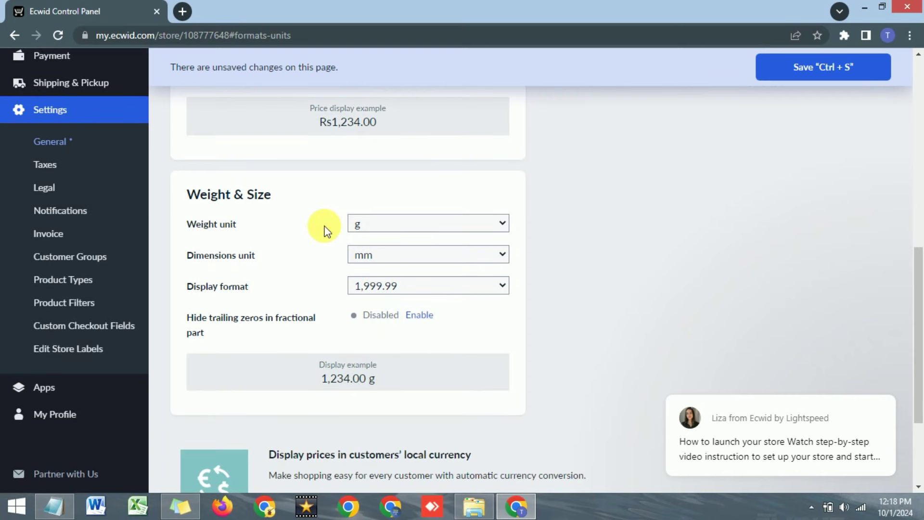
Scroll to the top and save the Regional Settings with Ctrl+S.
scroll(547, 252, down, 3)
scroll(600, 246, up, 10)
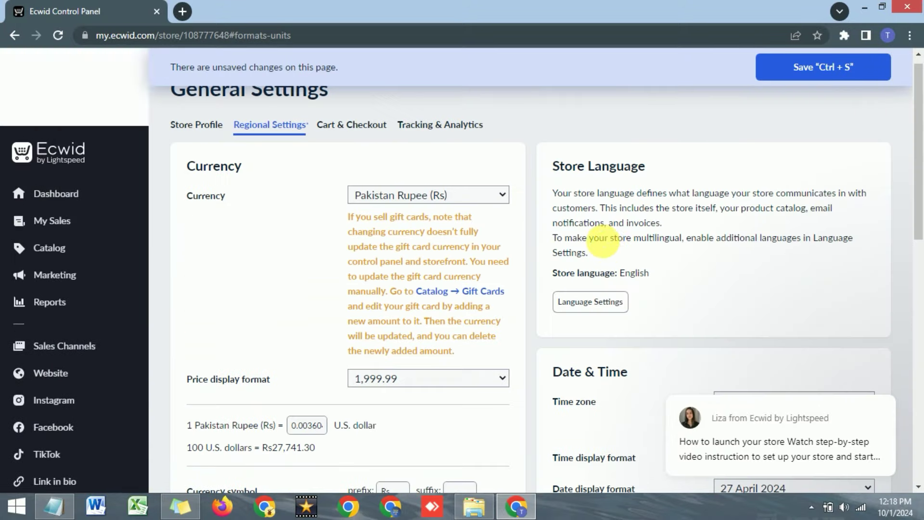
scroll(603, 243, down, 3)
scroll(610, 237, up, 1)
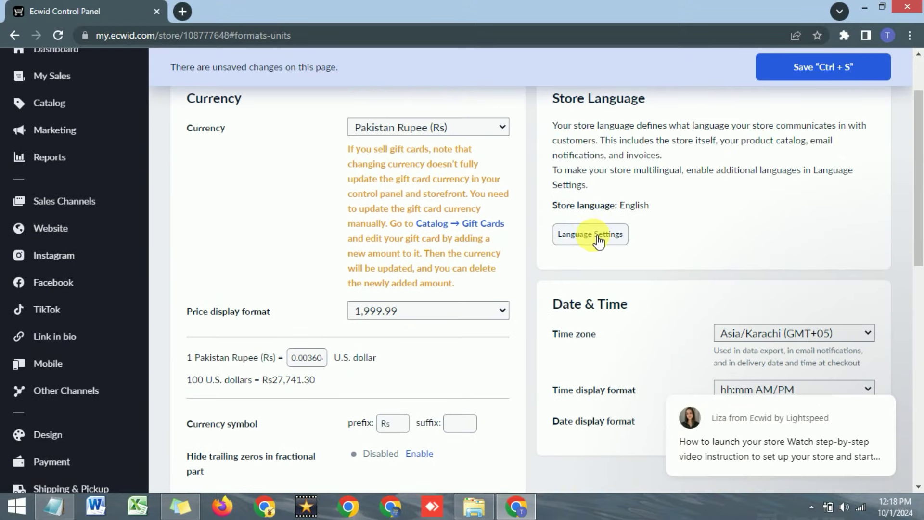
scroll(573, 233, up, 1)
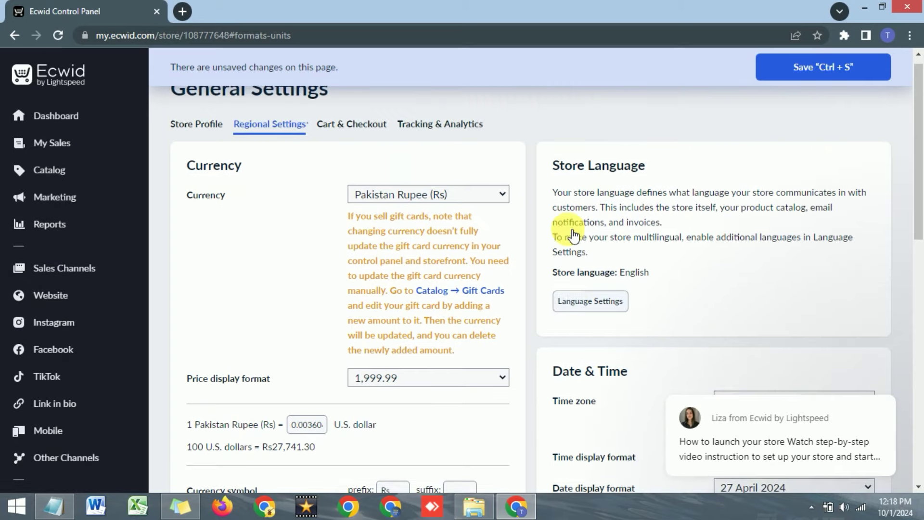
scroll(592, 241, up, 1)
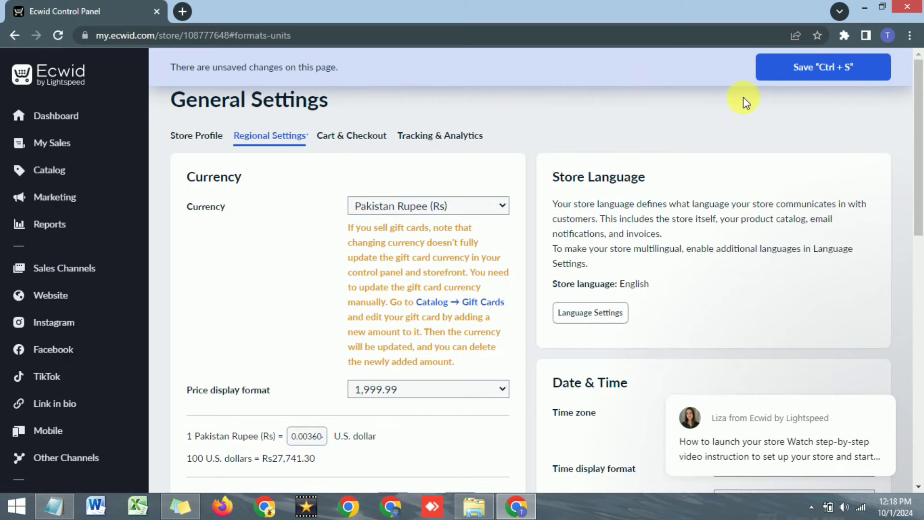
key(ctrl+s)
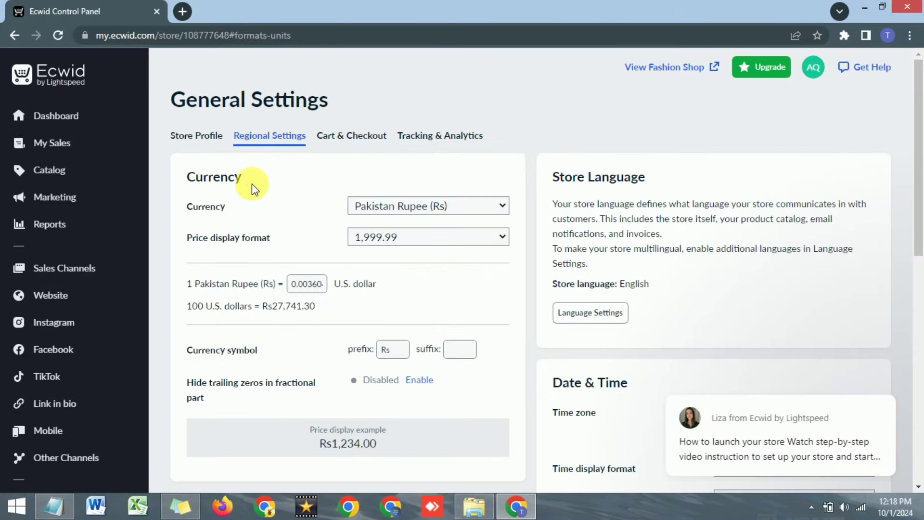
Enable Show price per unit, Open bag on Add to bag, and Ask for the company name.
click(361, 142)
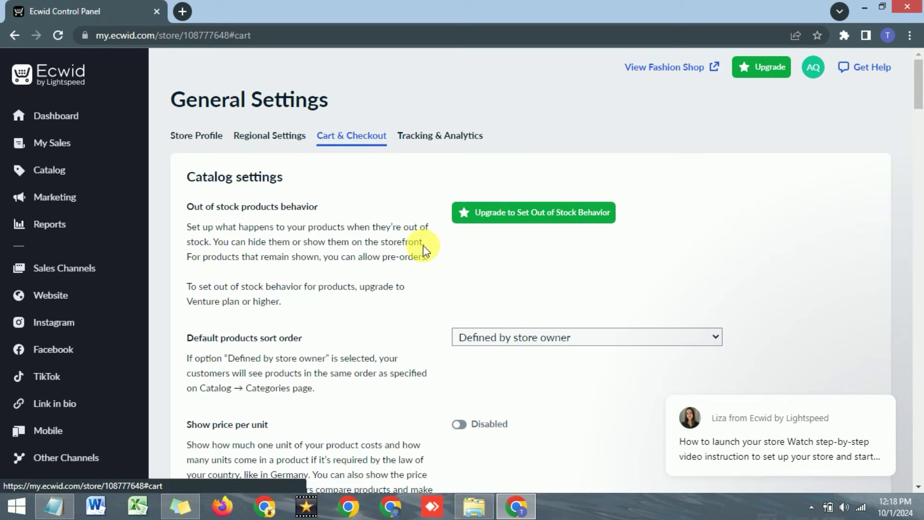
scroll(411, 250, down, 1)
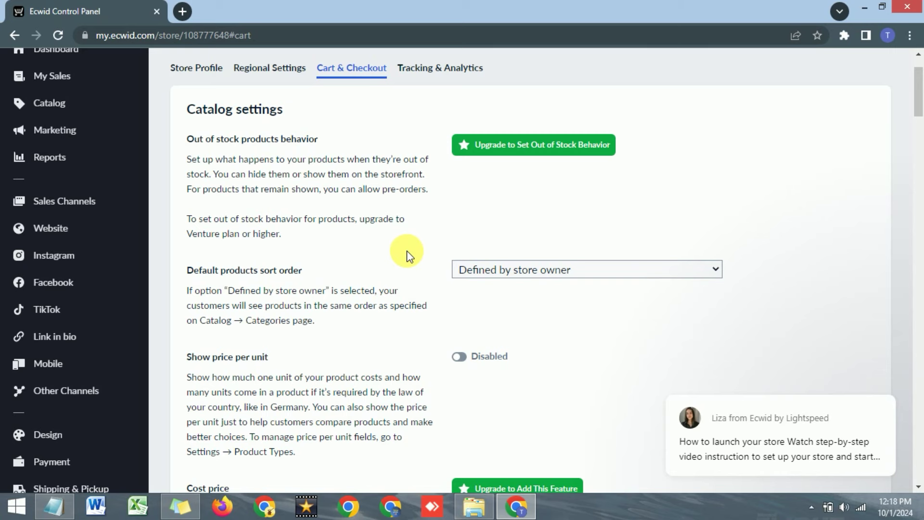
scroll(406, 250, down, 1)
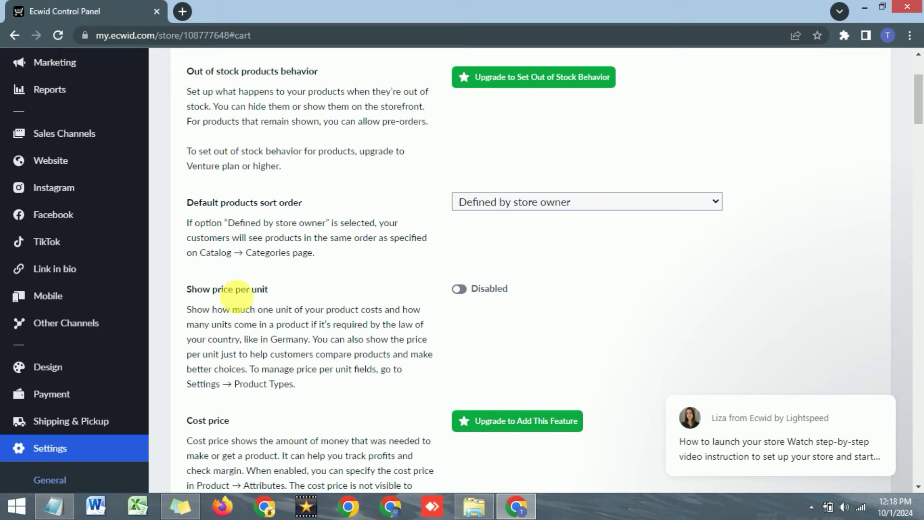
click(464, 289)
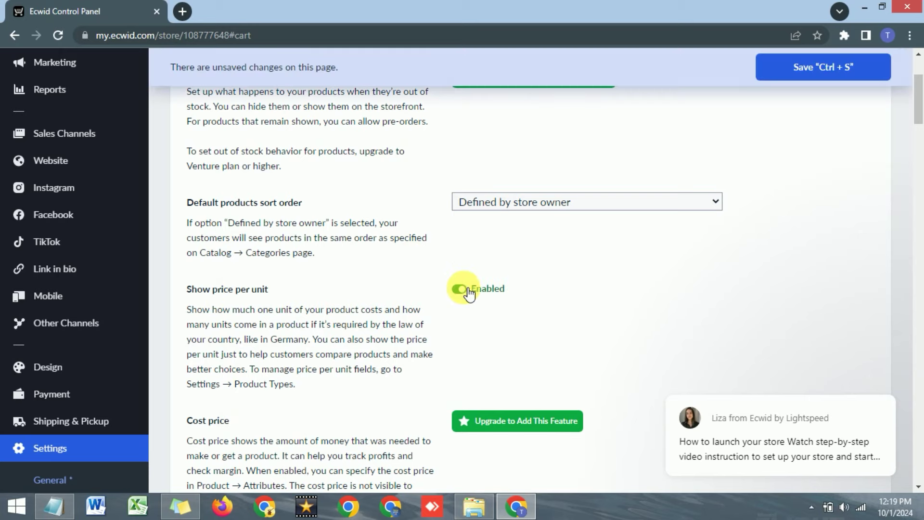
scroll(424, 284, down, 3)
scroll(426, 282, down, 7)
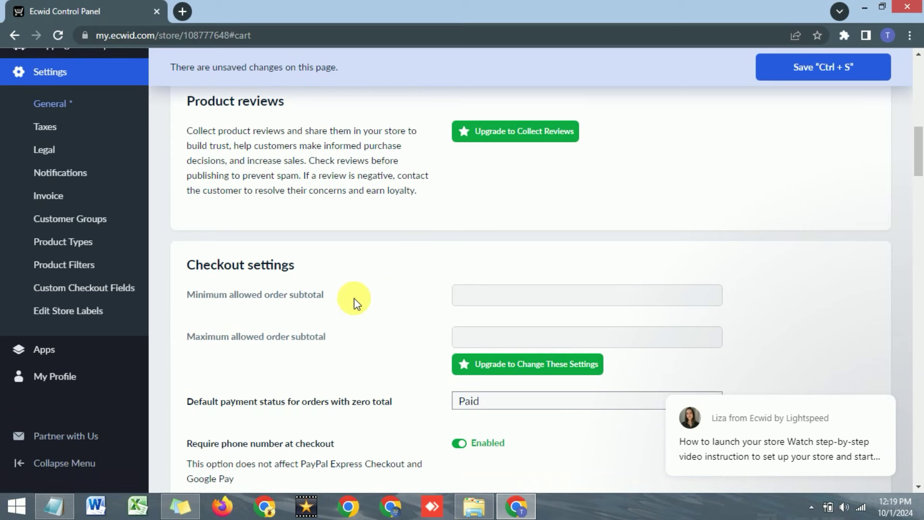
scroll(356, 296, down, 4)
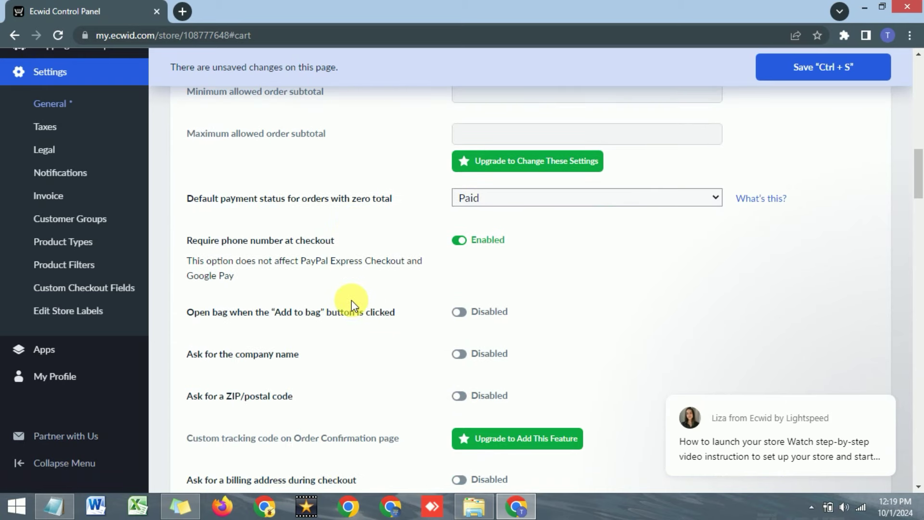
drag(195, 316, 325, 313)
click(331, 314)
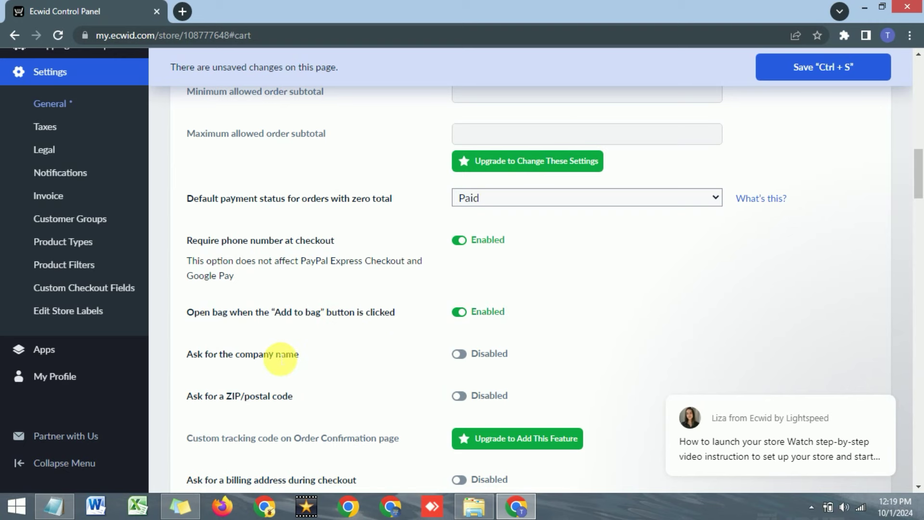
scroll(241, 327, down, 1)
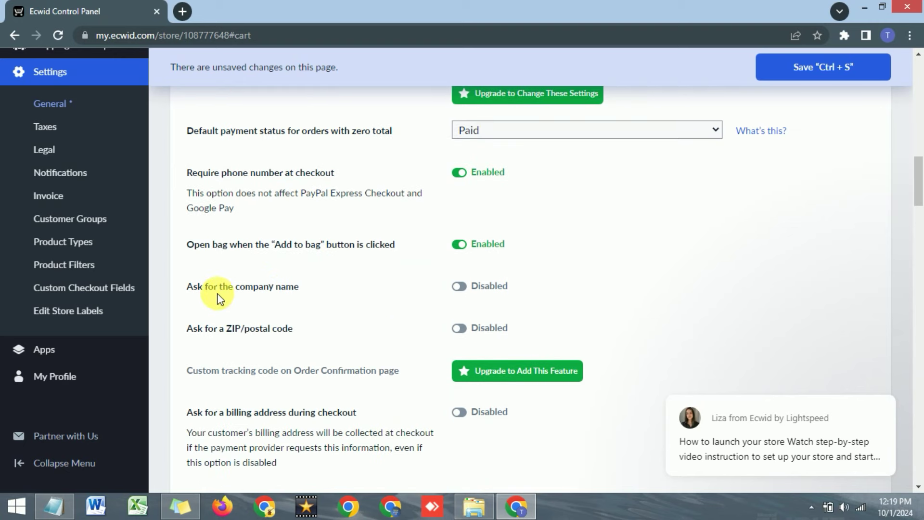
click(460, 286)
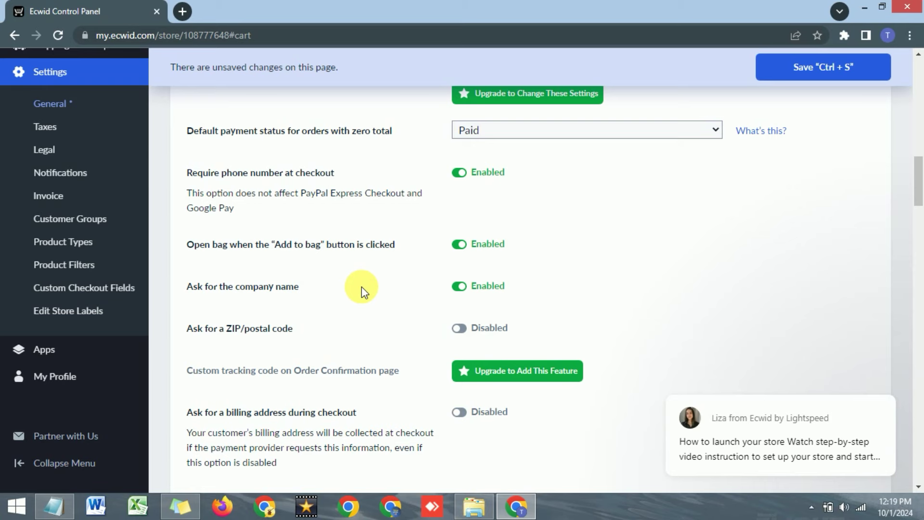
Enable 'Ask for a ZIP/postal code' and 'Ask for a billing address during checkout'.
scroll(298, 289, down, 1)
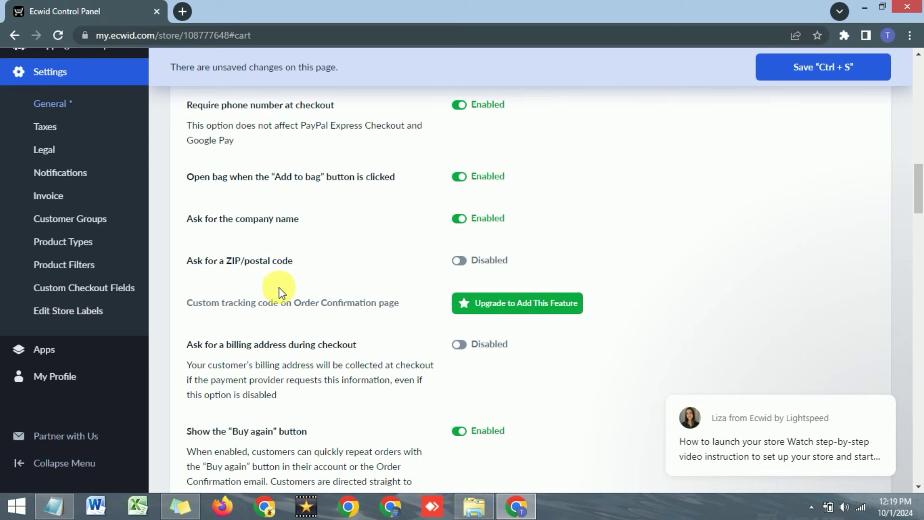
click(458, 261)
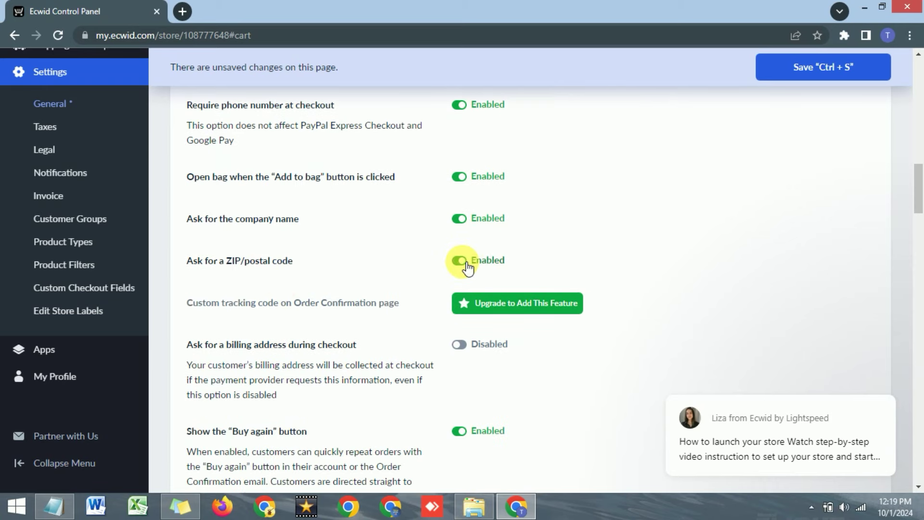
scroll(391, 258, down, 1)
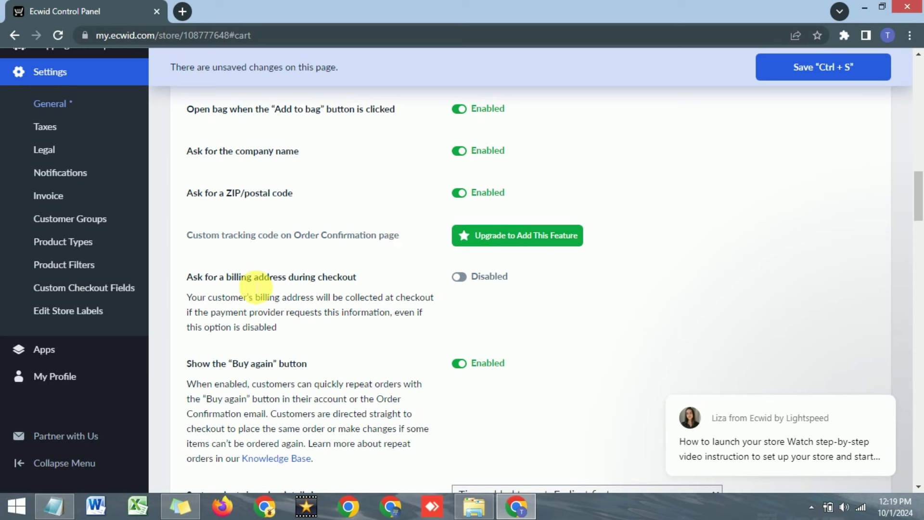
drag(188, 279, 337, 287)
click(299, 289)
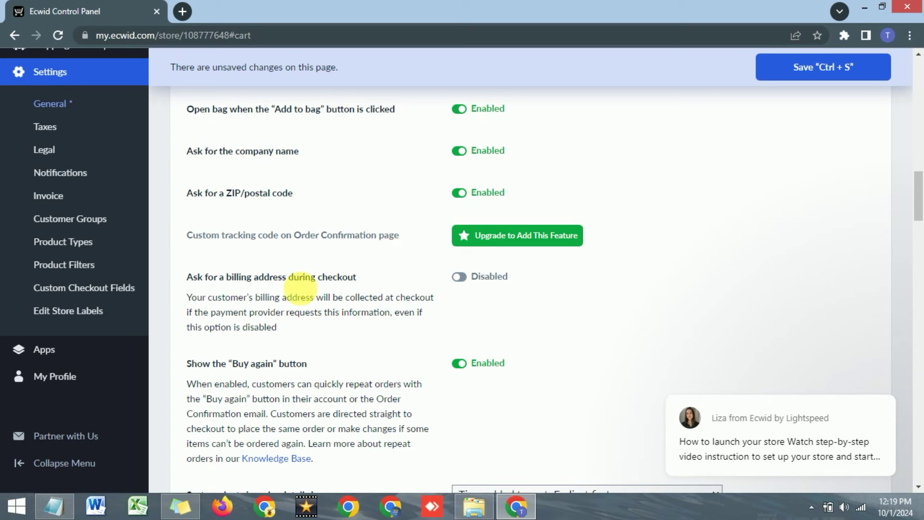
click(460, 278)
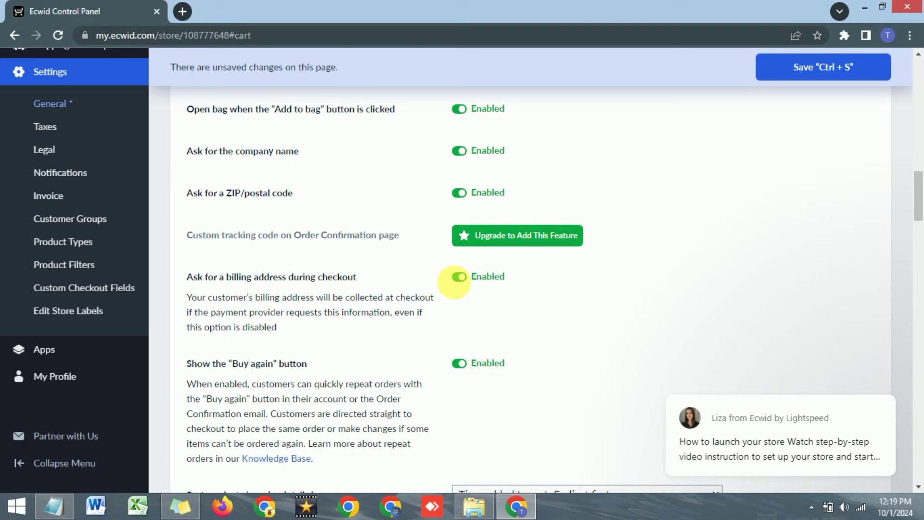
Review the remaining checkout settings, including the Order ID section and its example ID XG52F.
scroll(328, 291, down, 1)
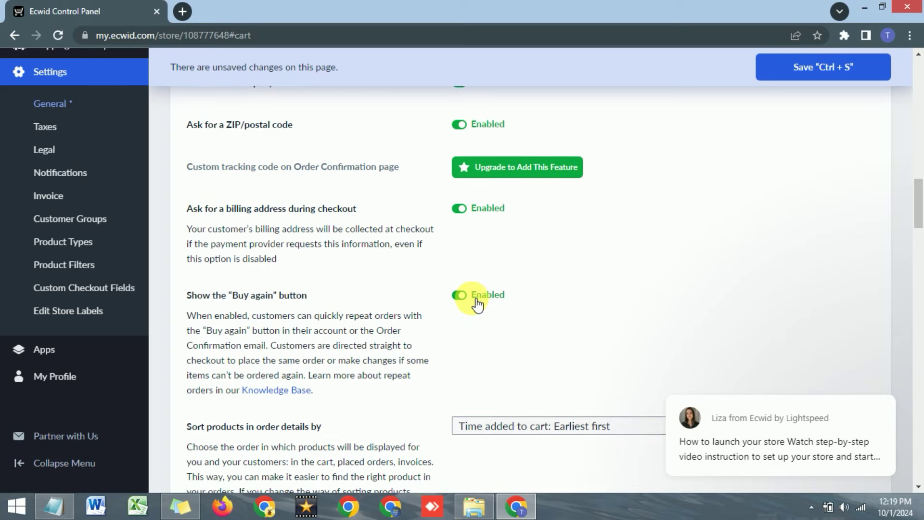
scroll(471, 304, down, 2)
scroll(472, 302, down, 3)
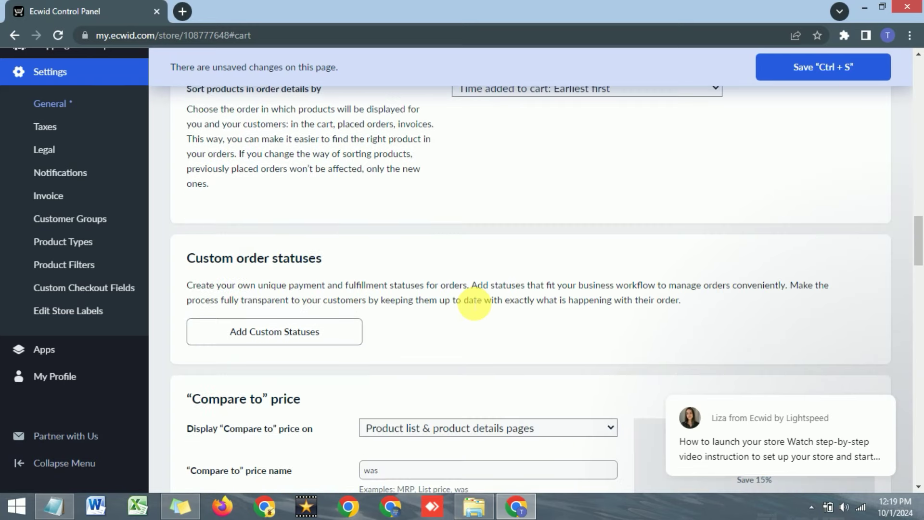
scroll(474, 303, down, 2)
scroll(465, 301, down, 3)
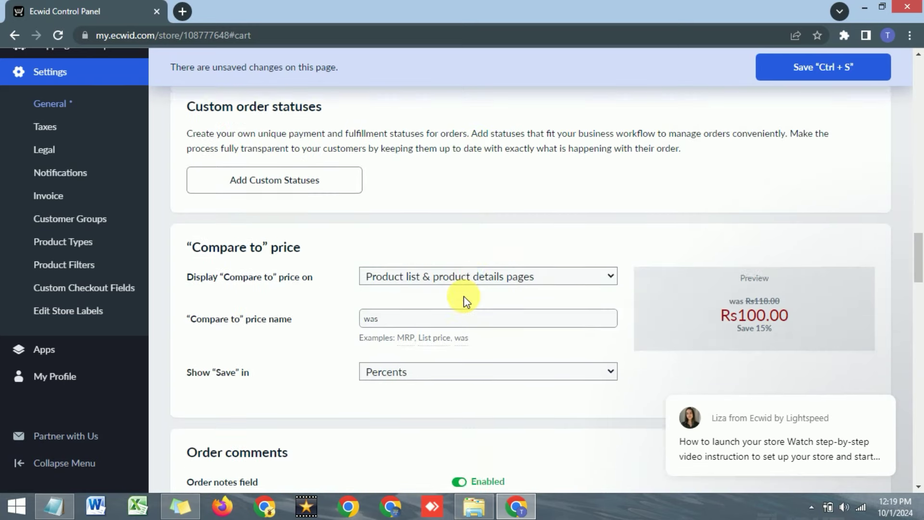
scroll(347, 284, down, 8)
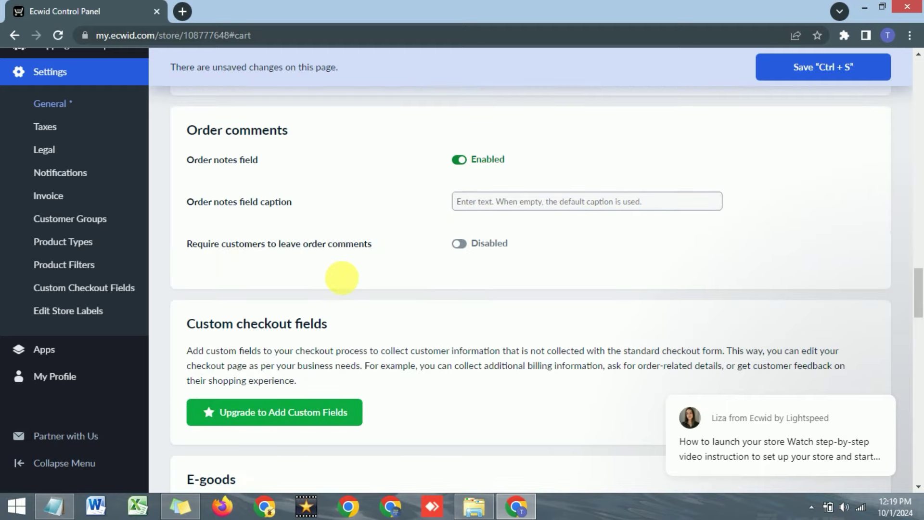
scroll(732, 262, down, 7)
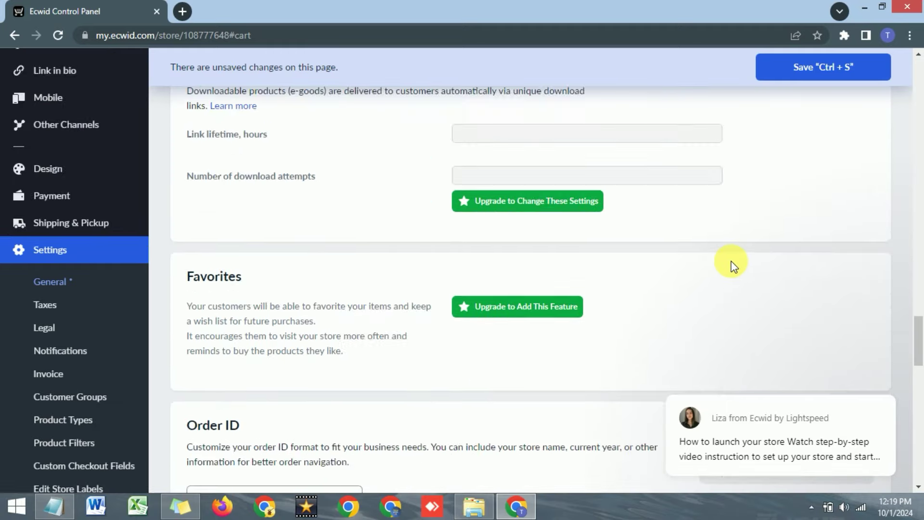
scroll(730, 258, up, 1)
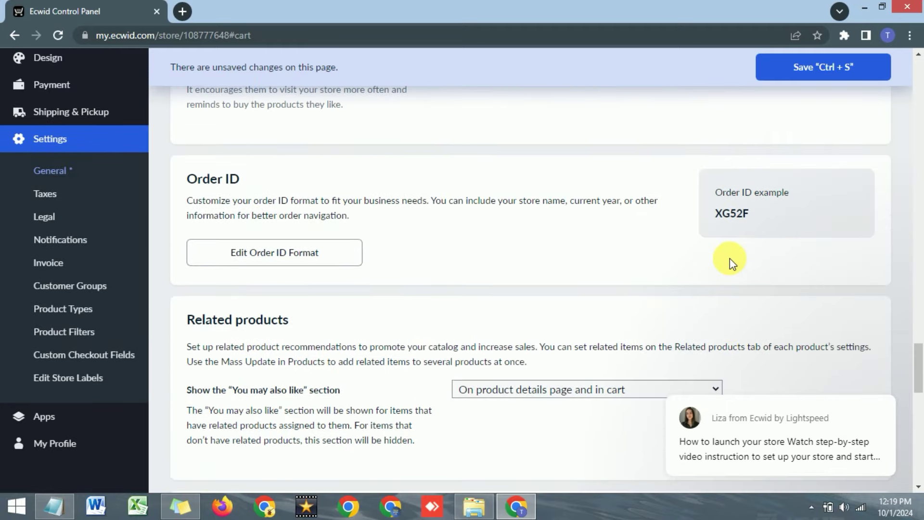
drag(187, 178, 245, 180)
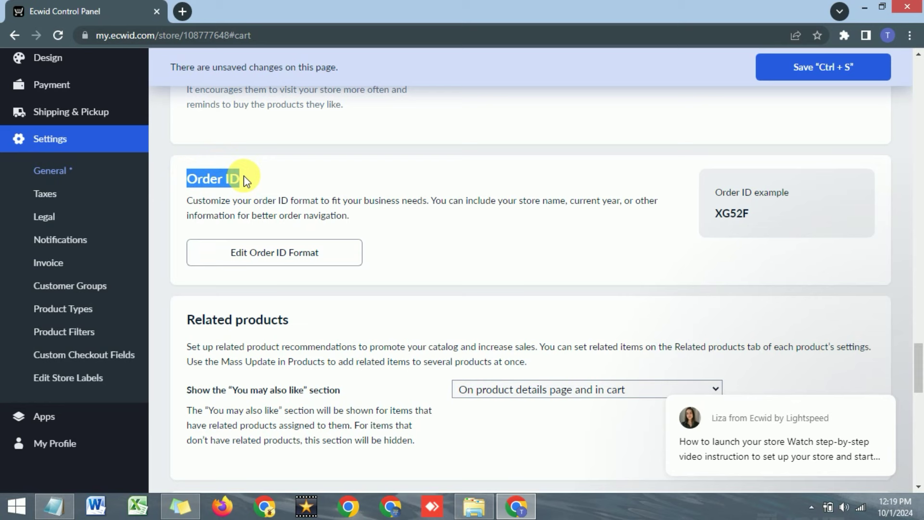
click(501, 177)
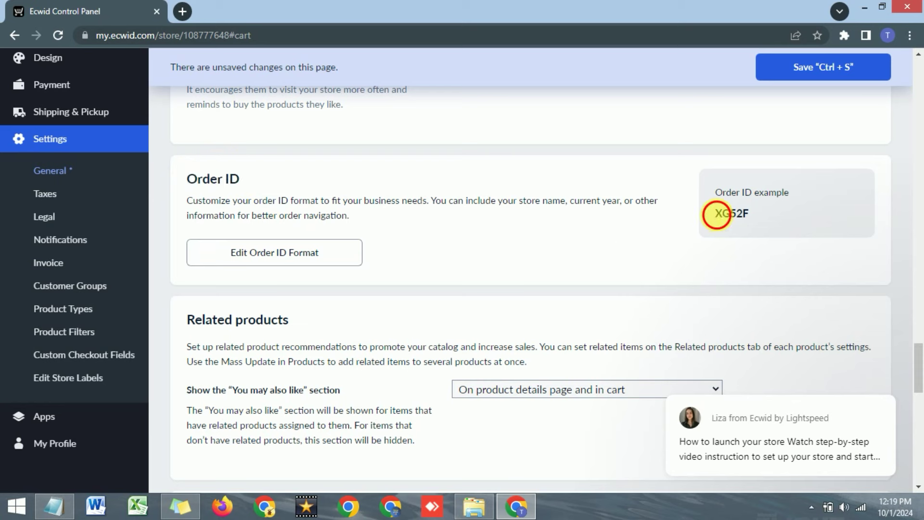
double_click(720, 213)
click(704, 219)
scroll(645, 246, down, 10)
scroll(636, 254, up, 3)
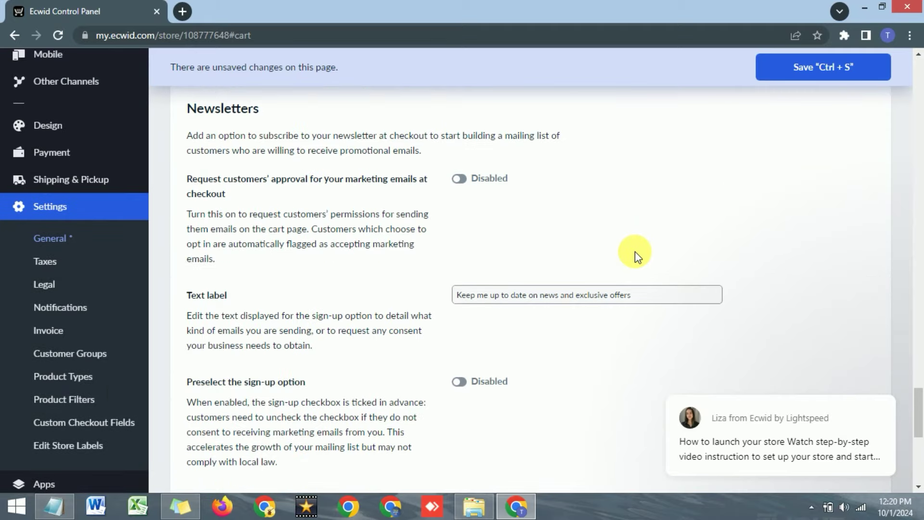
scroll(628, 250, down, 4)
scroll(628, 247, up, 8)
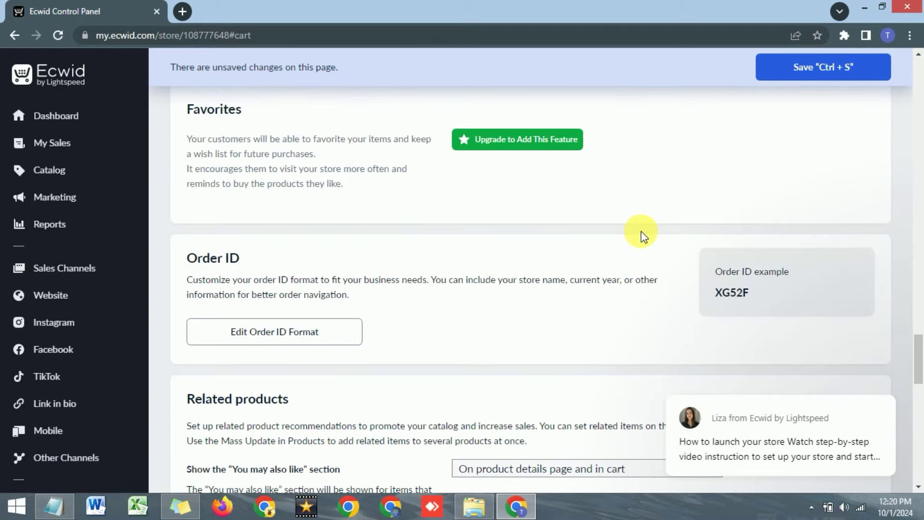
scroll(640, 229, up, 10)
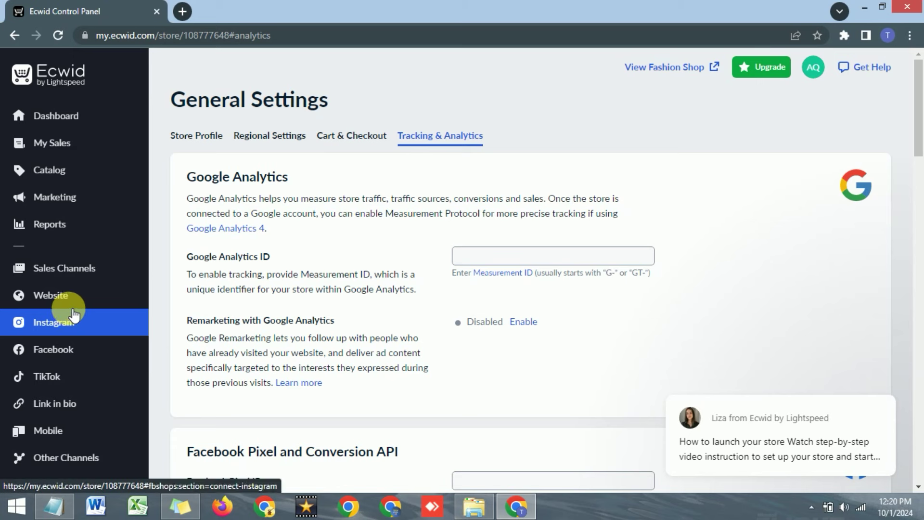
Go to the Tracking & Analytics tab of General Settings with checkout changes saved.
mouse_move(64, 192)
mouse_move(58, 150)
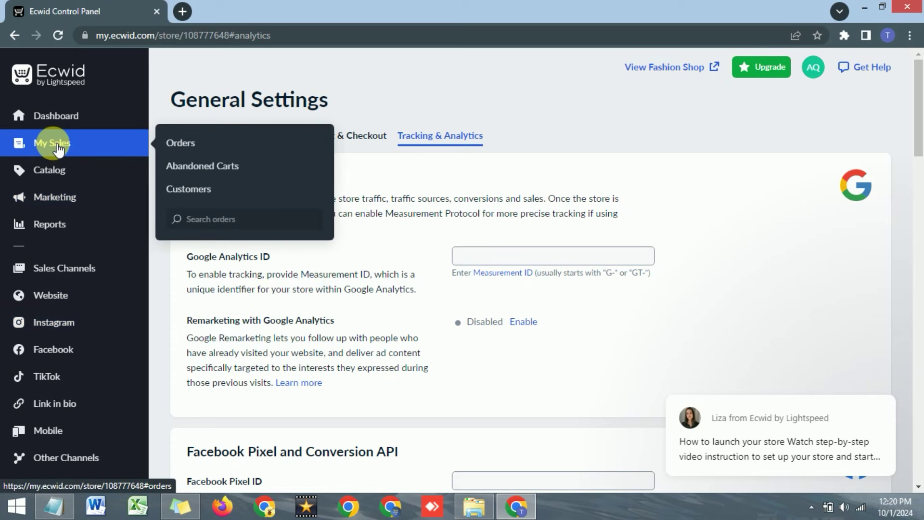
mouse_move(34, 171)
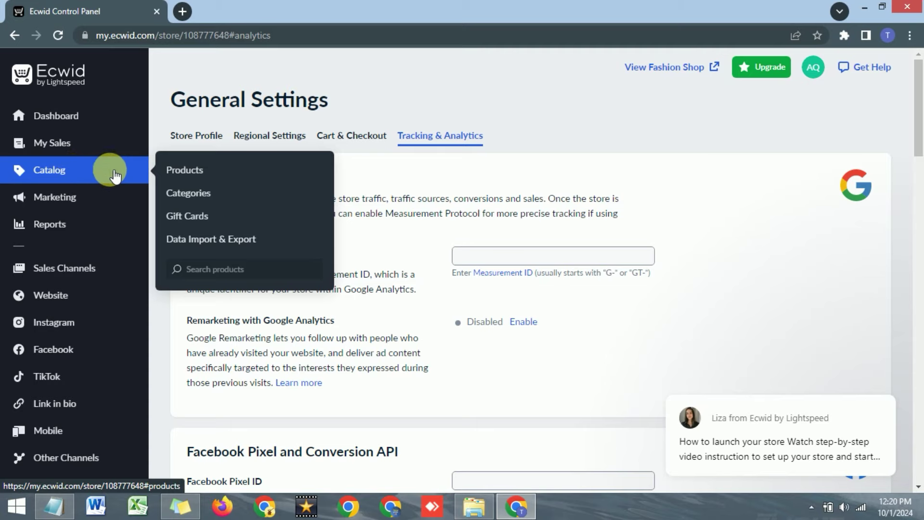
Open Catalog Products and browse the sample jewellery, starting with Adularia Disco Moonstone Earrings.
click(185, 170)
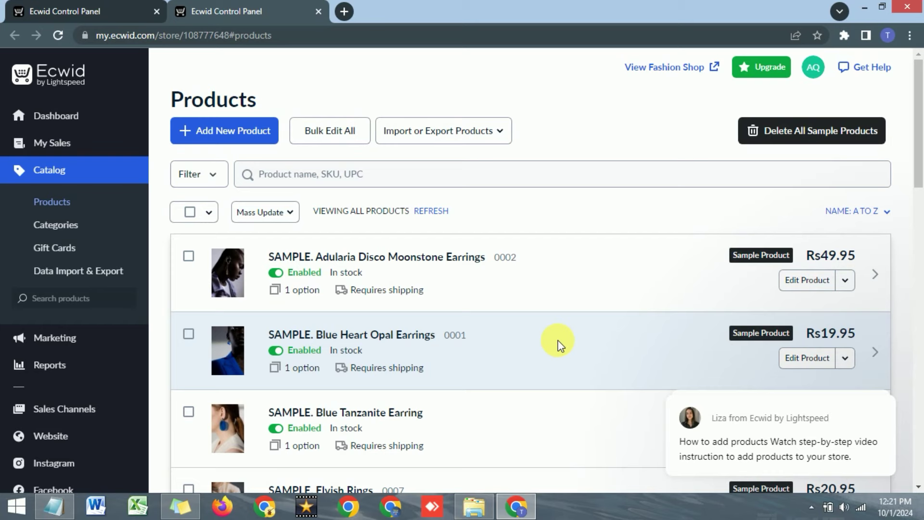
scroll(530, 278, down, 3)
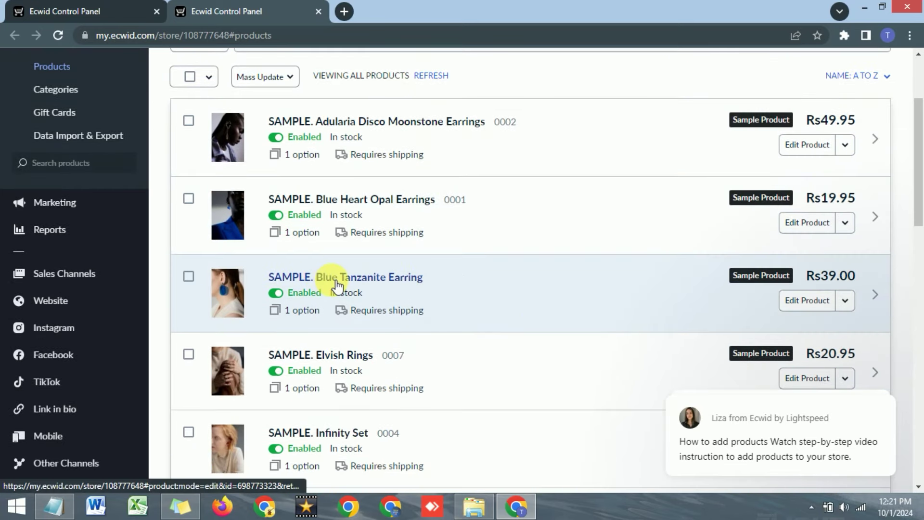
scroll(328, 281, up, 1)
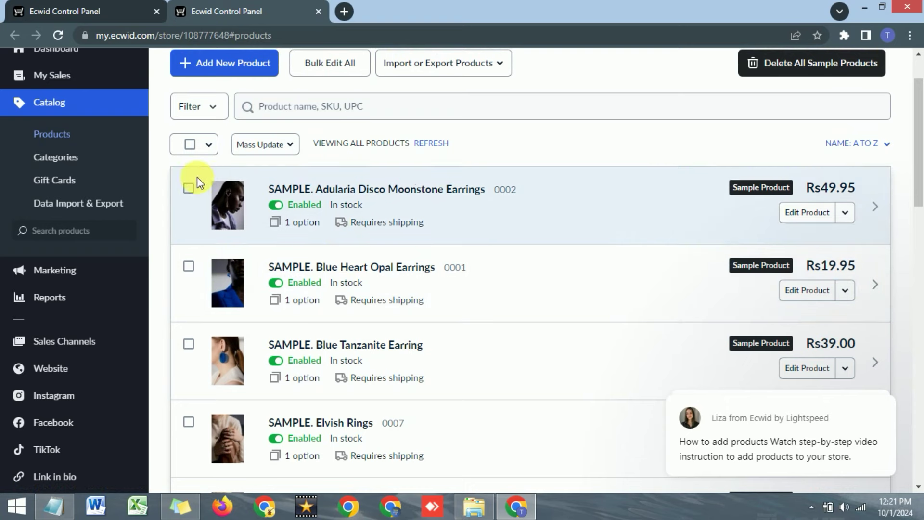
scroll(427, 208, up, 1)
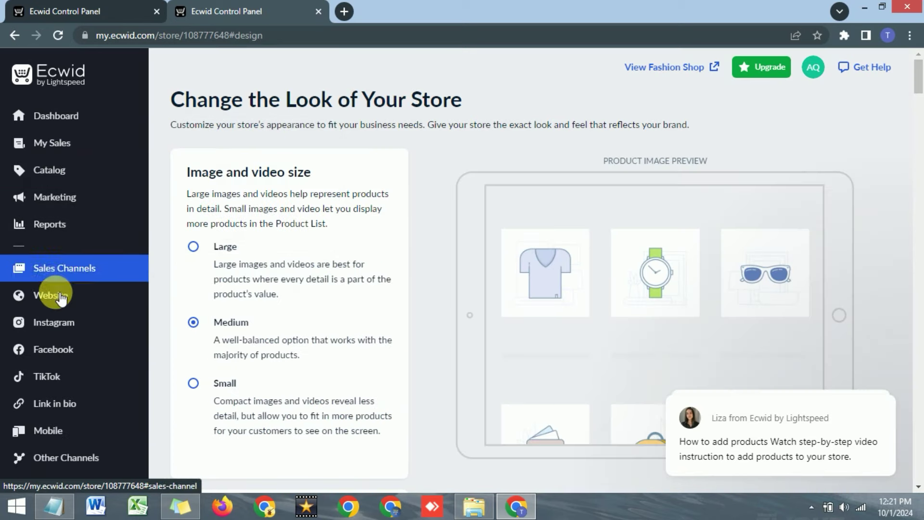
Open the Website Design overview for the Fashion Shop Instant Site and browse its options.
mouse_move(60, 296)
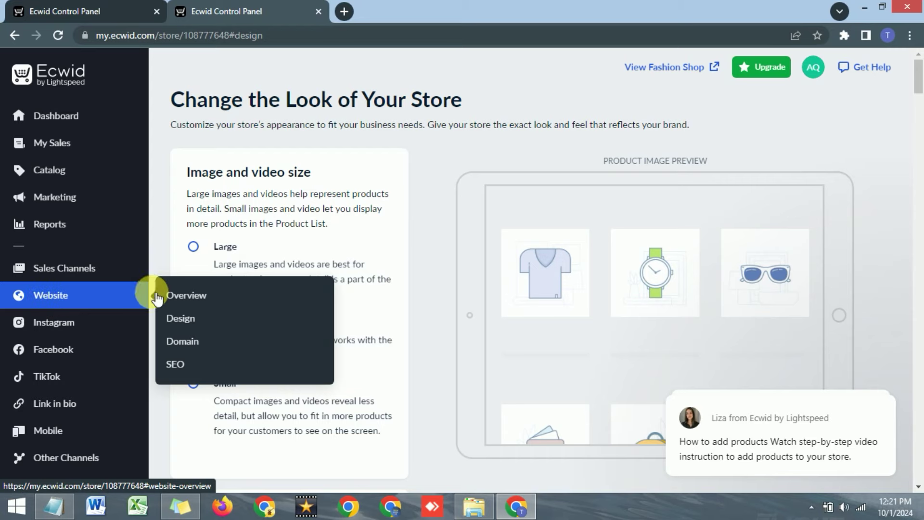
click(180, 319)
scroll(71, 332, down, 3)
scroll(71, 332, down, 1)
scroll(62, 314, up, 6)
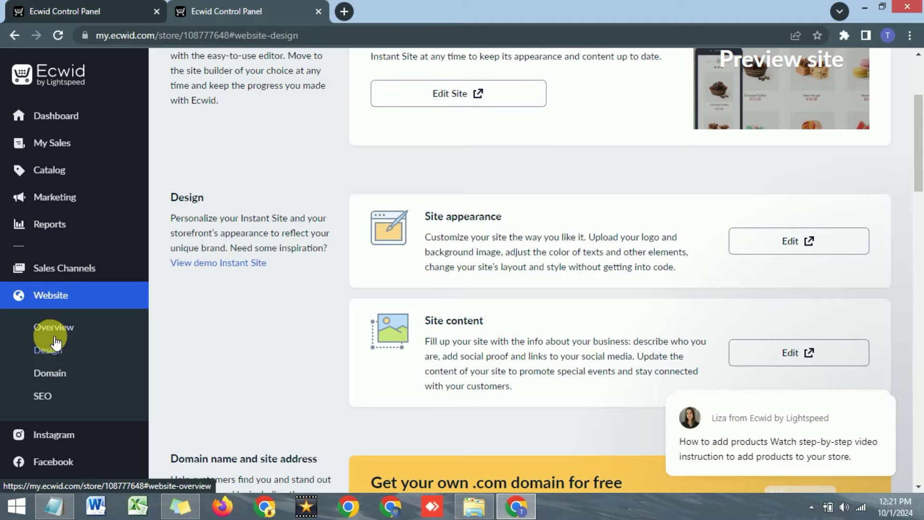
scroll(46, 337, down, 5)
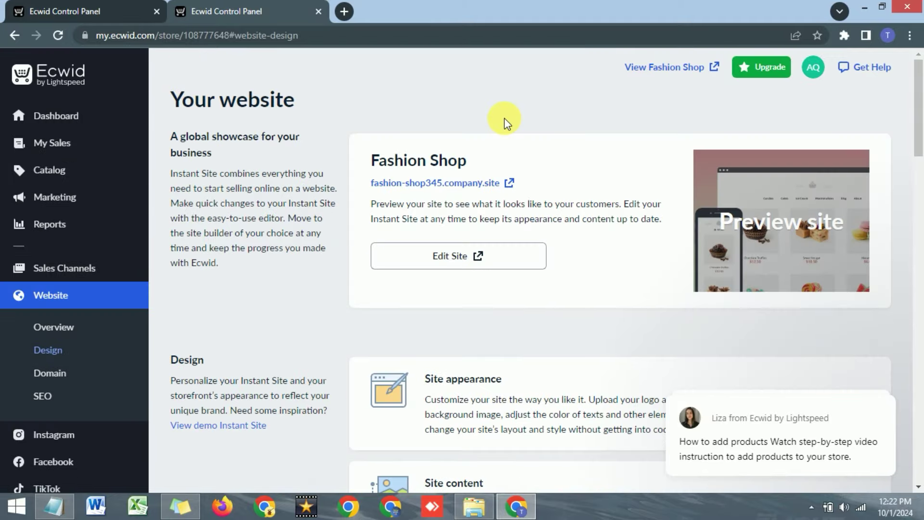
Launch the Instant Site editor for Fashion Shop, showing sections from Promo Bar to Footer.
click(450, 258)
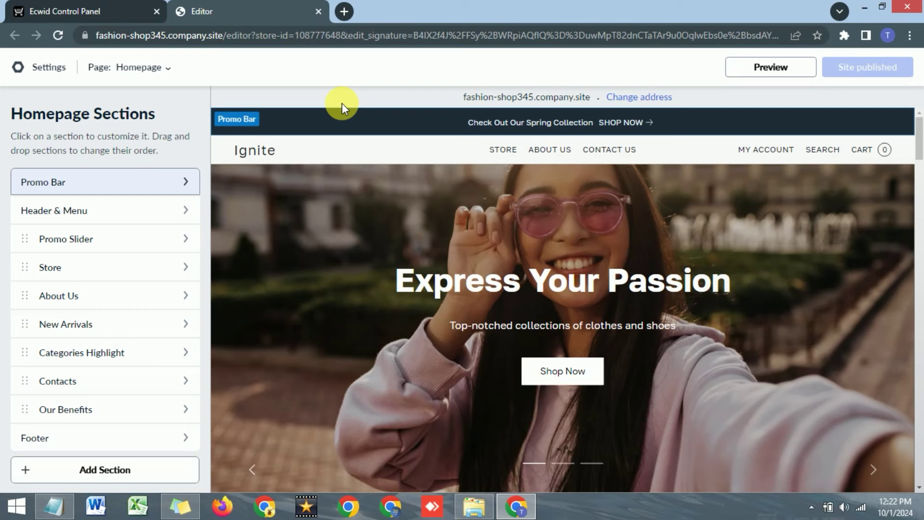
scroll(439, 205, down, 5)
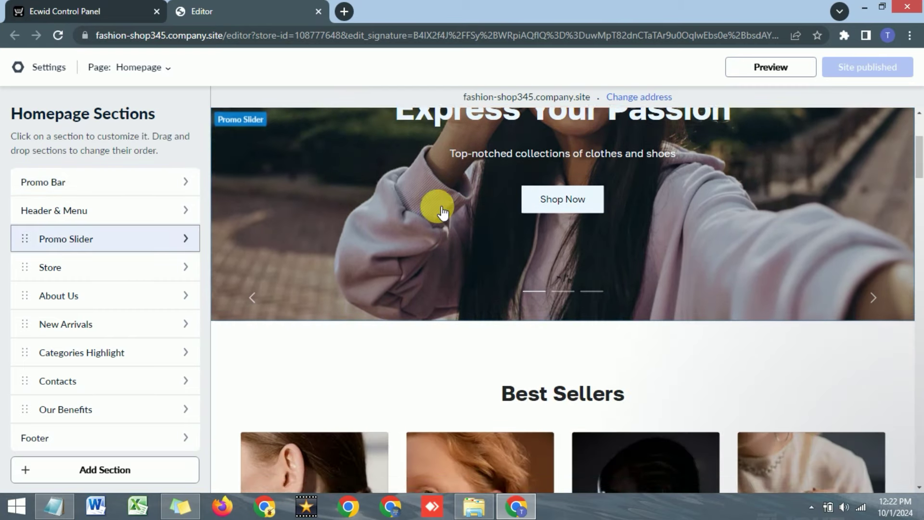
scroll(440, 206, up, 5)
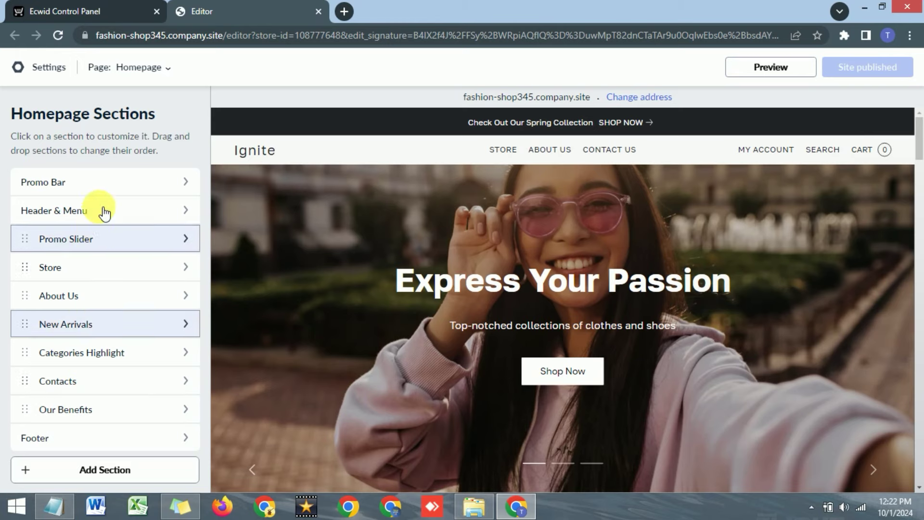
Replace the Promo Bar announcement text with '50% Discount on all Products'.
click(101, 180)
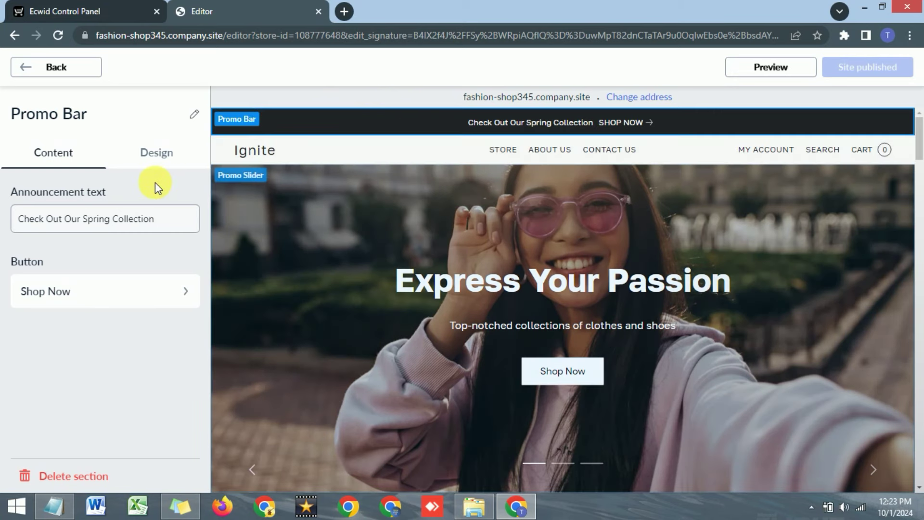
click(166, 225)
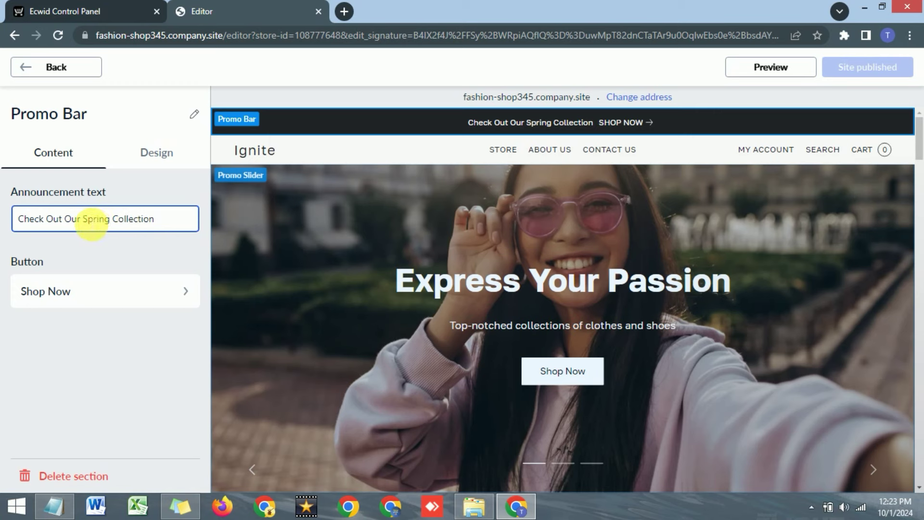
click(83, 220)
drag(160, 223, 16, 224)
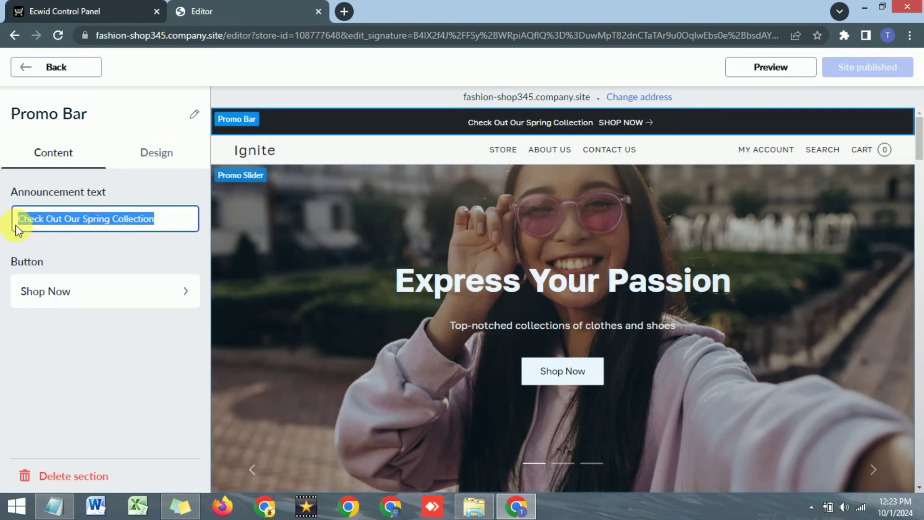
key(BackSpace)
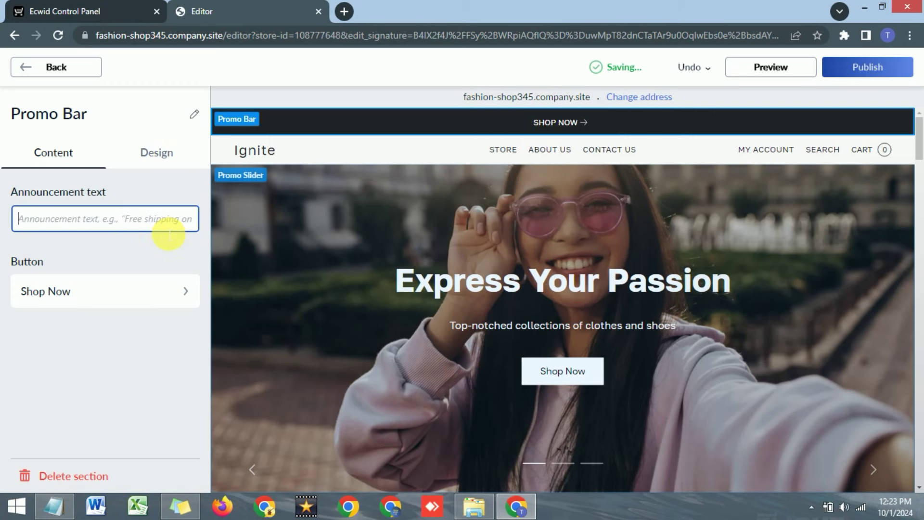
text(S)
text(0%)
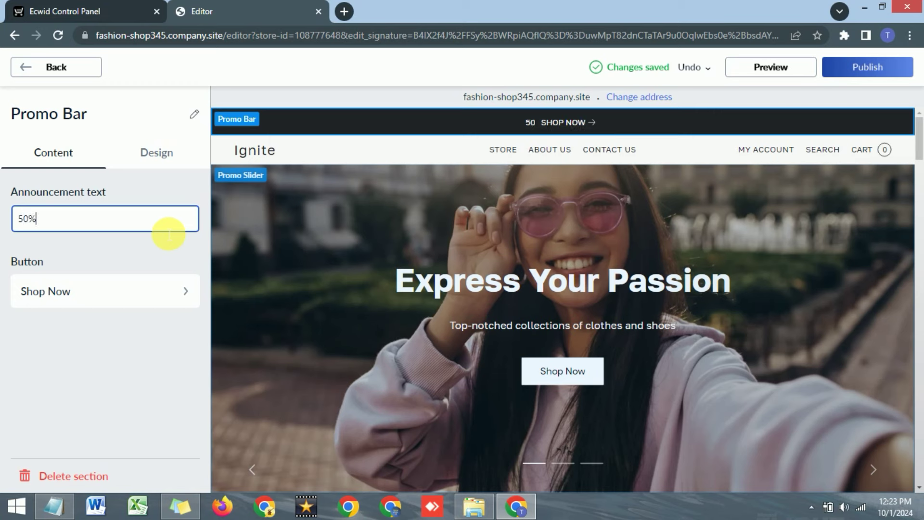
text( Discount on all products)
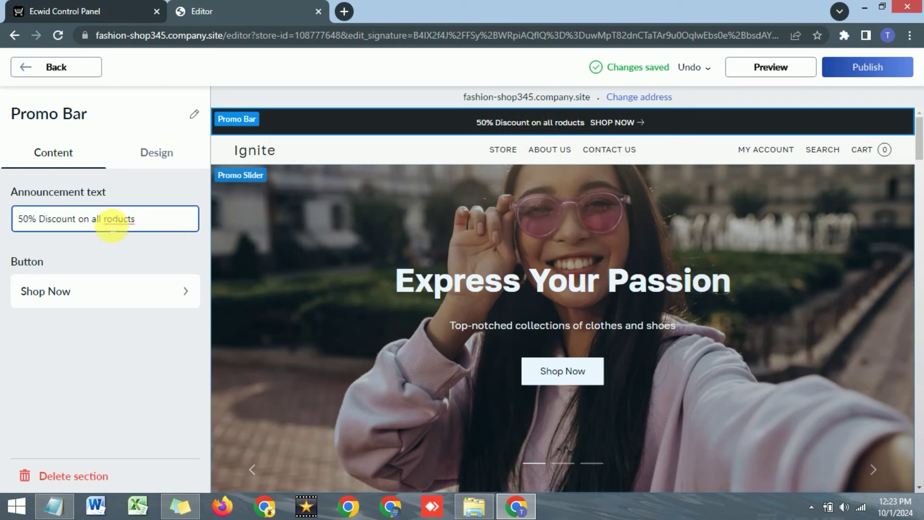
key(Delete)
text(P)
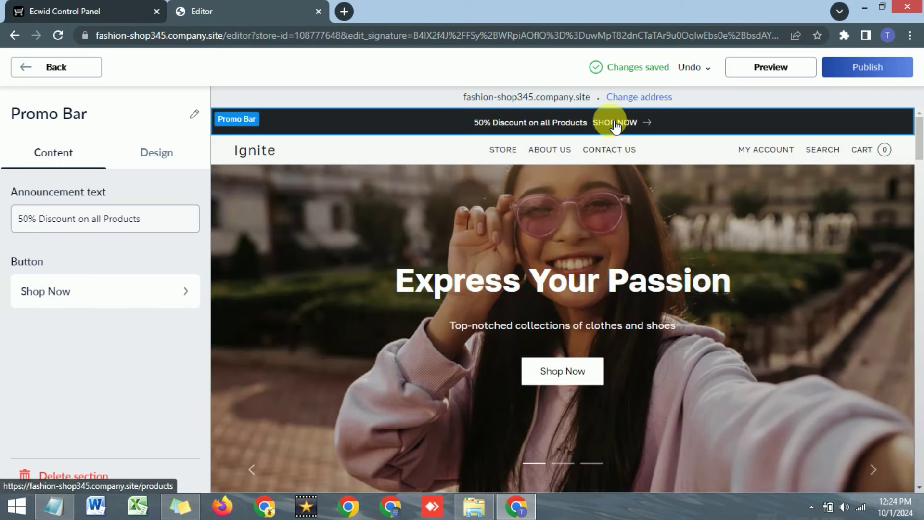
Keep the Shop Now button's click action as Go to store, then show the promo bar's Design options.
click(122, 294)
click(79, 185)
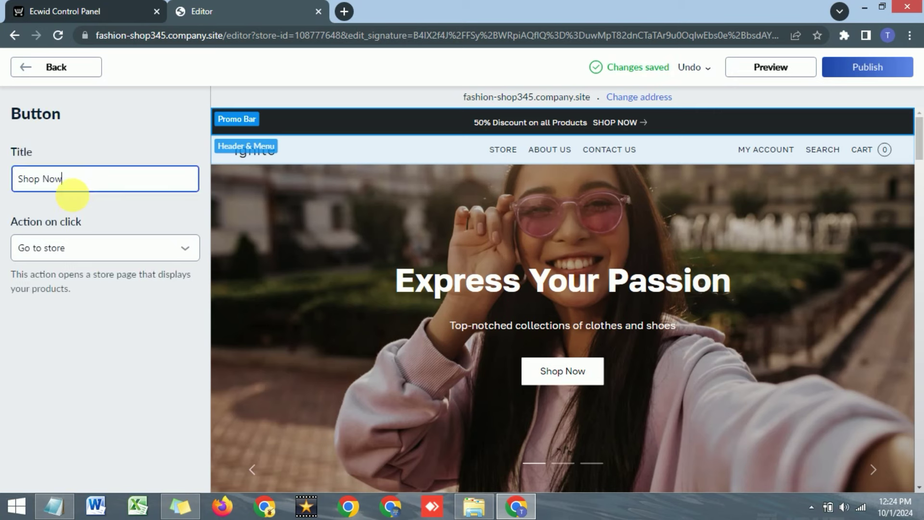
click(97, 252)
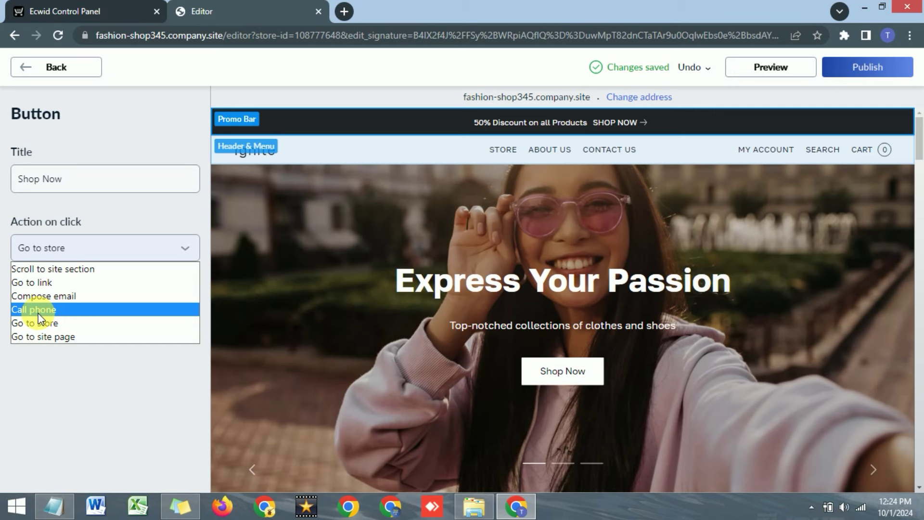
click(44, 324)
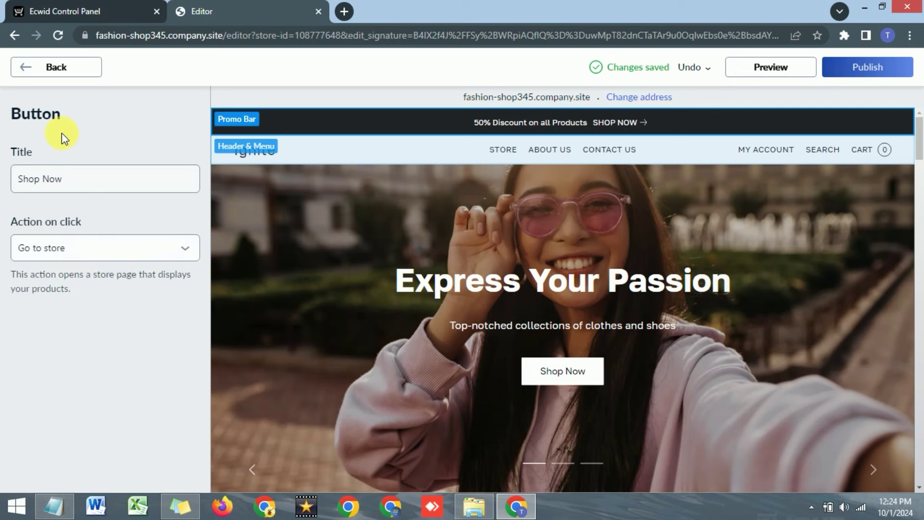
click(25, 68)
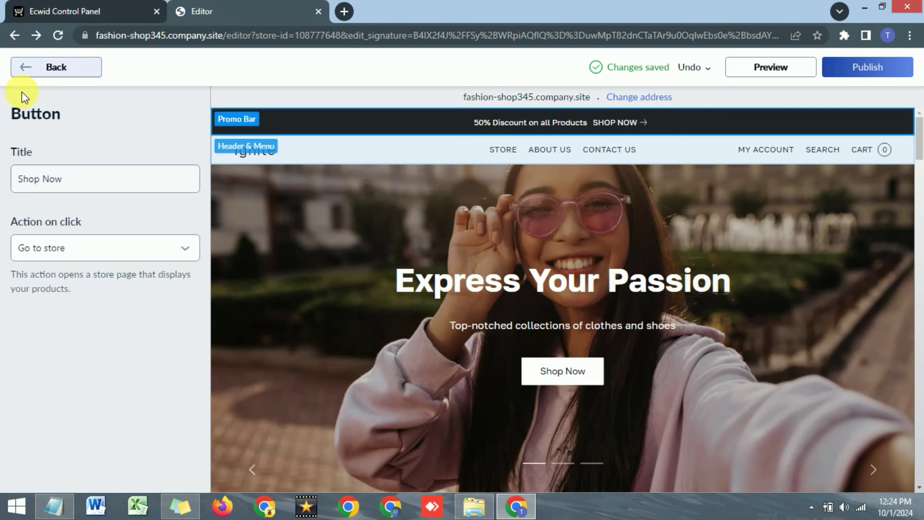
click(154, 153)
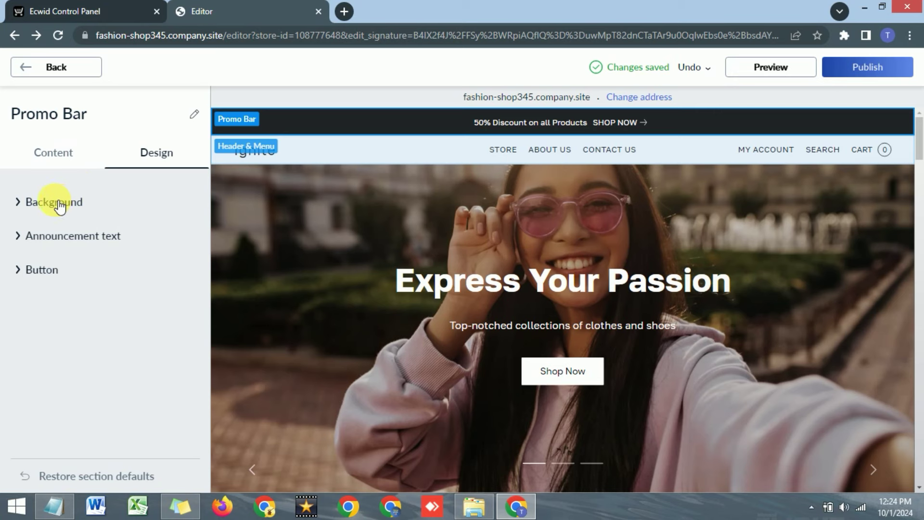
Change the Promo Bar background style from solid colour to Gradient.
click(25, 205)
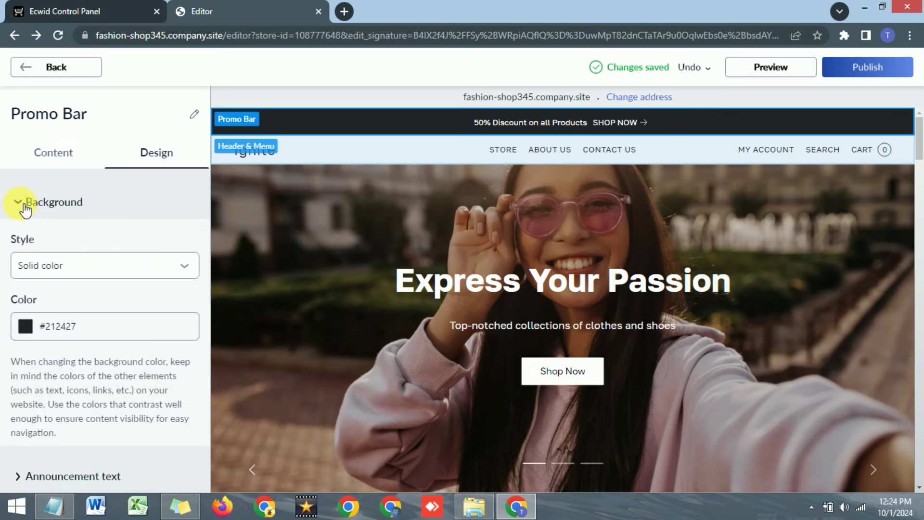
click(61, 270)
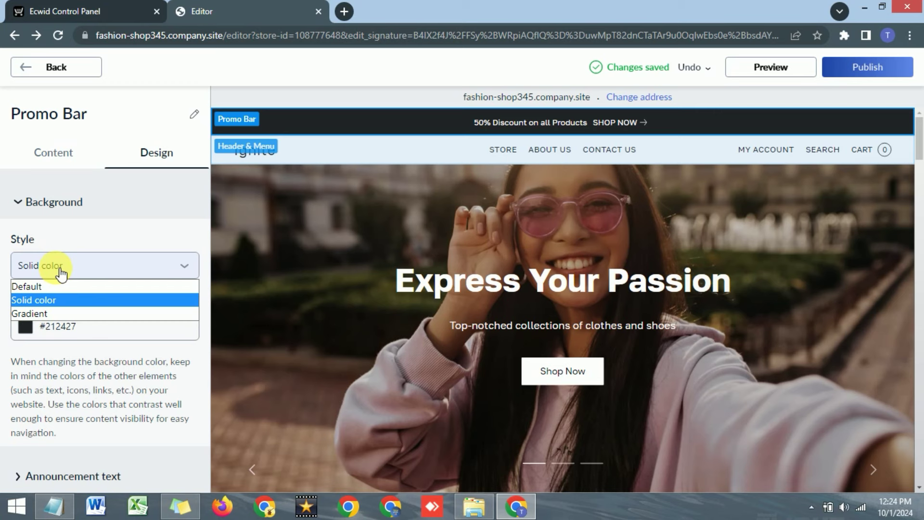
click(87, 224)
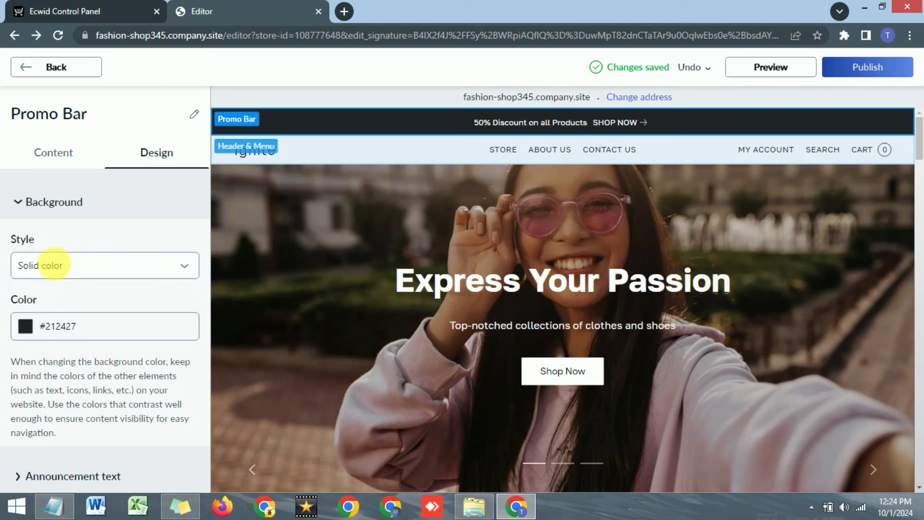
click(63, 269)
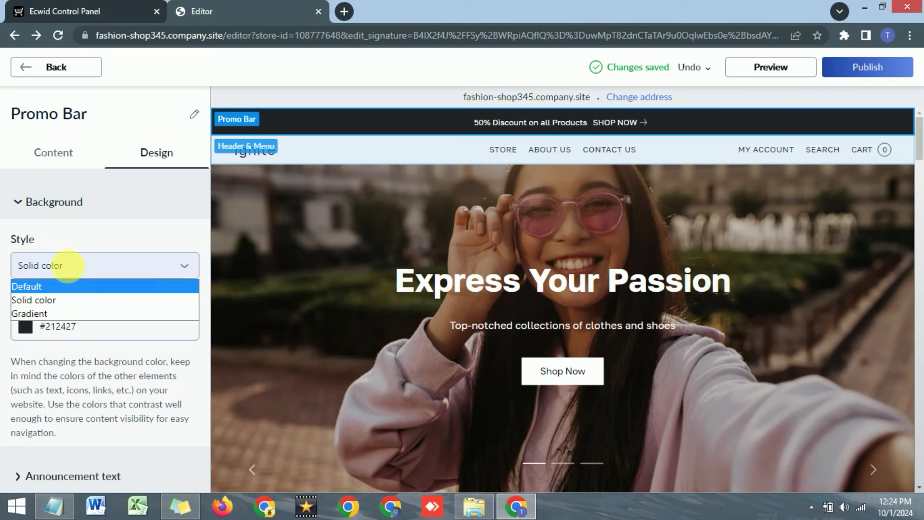
click(73, 238)
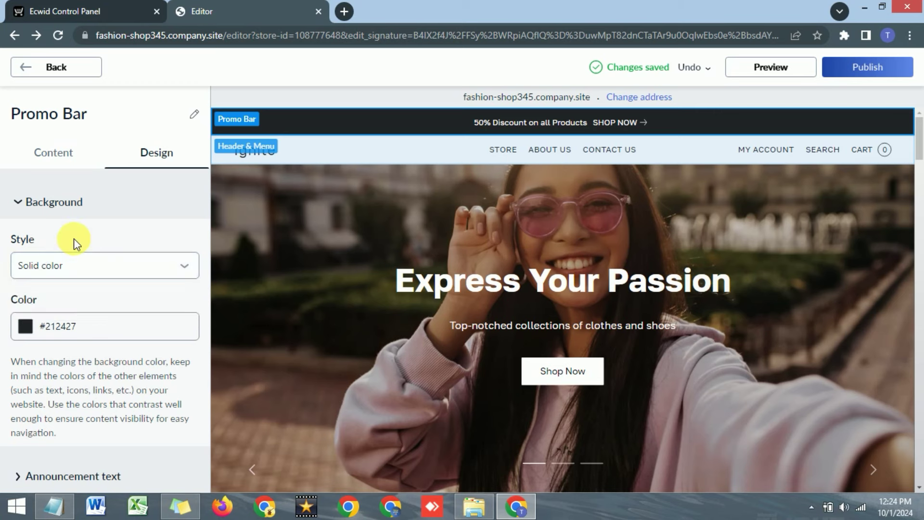
click(26, 330)
click(96, 390)
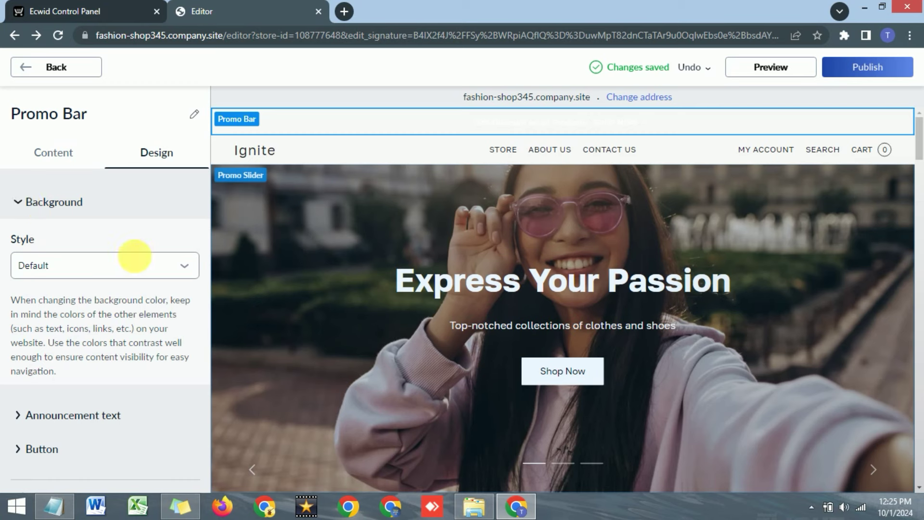
click(135, 273)
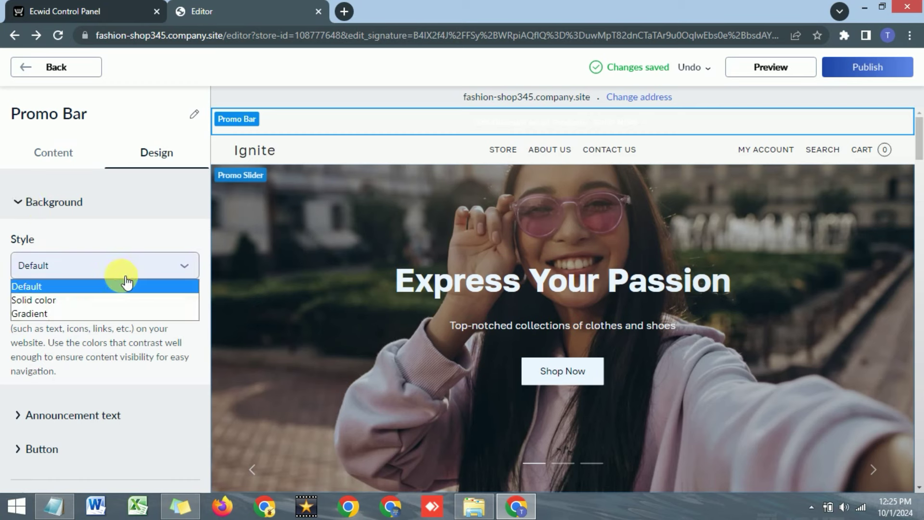
click(36, 314)
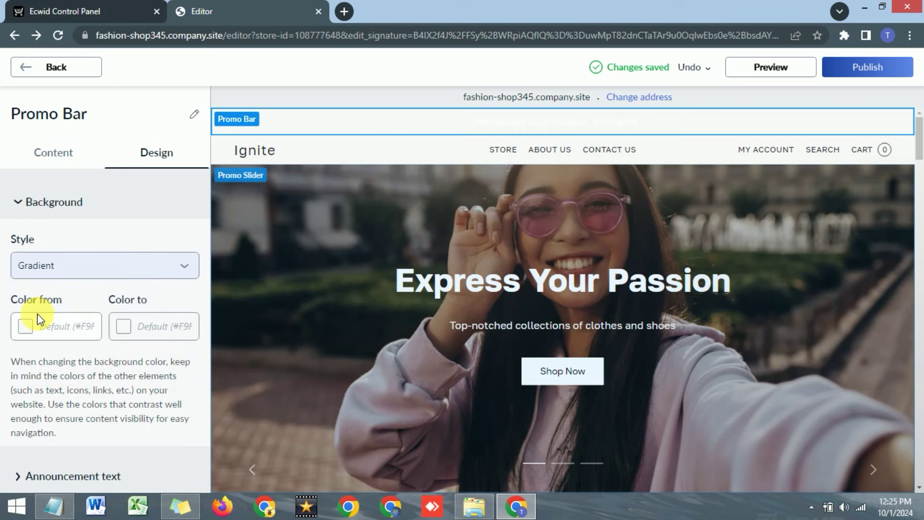
Set the gradient colours to run from pink #F81150 to magenta #DC1EEB.
click(26, 327)
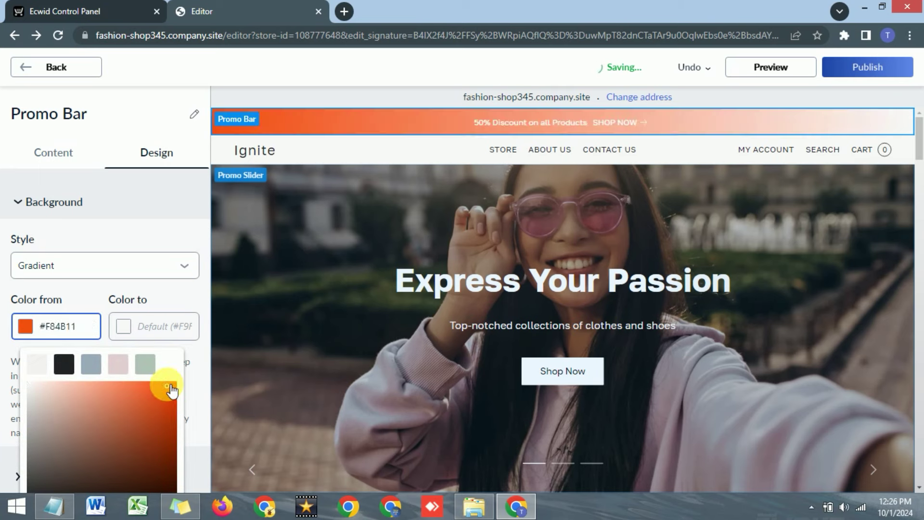
scroll(161, 405, down, 2)
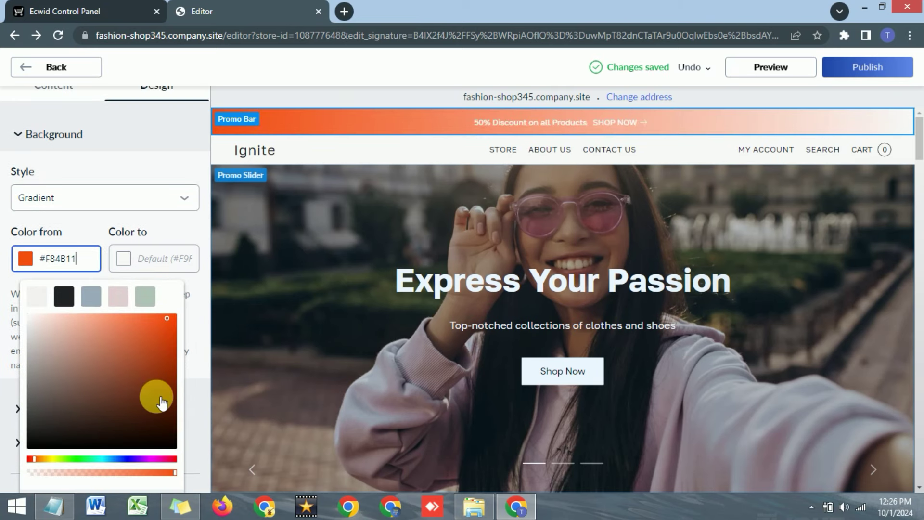
click(169, 458)
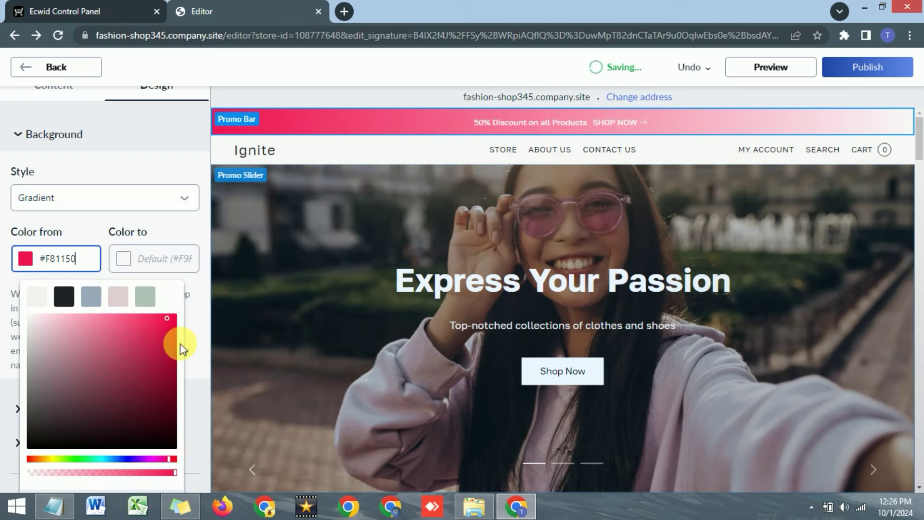
click(129, 247)
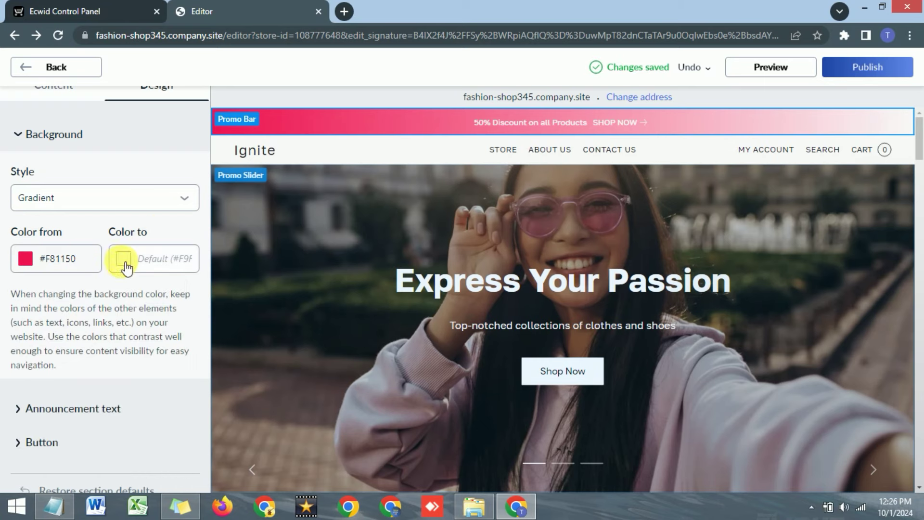
click(126, 262)
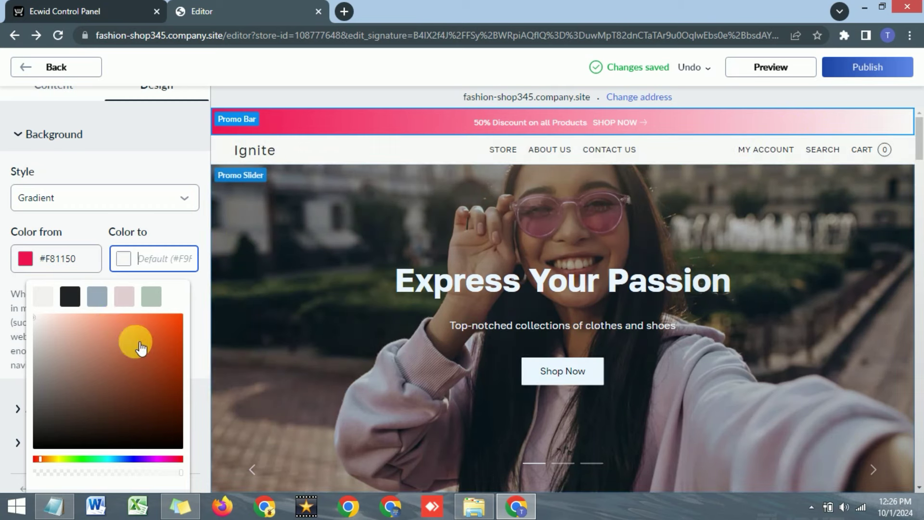
click(57, 459)
click(164, 326)
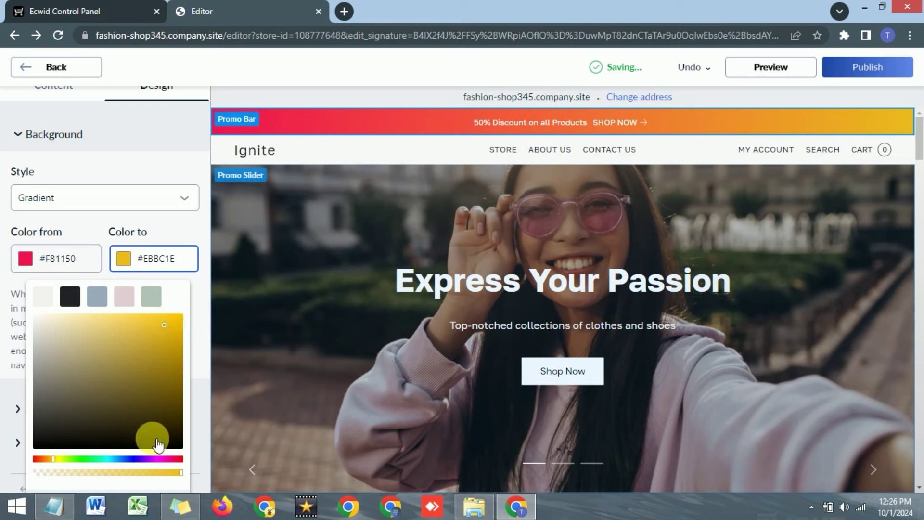
click(171, 460)
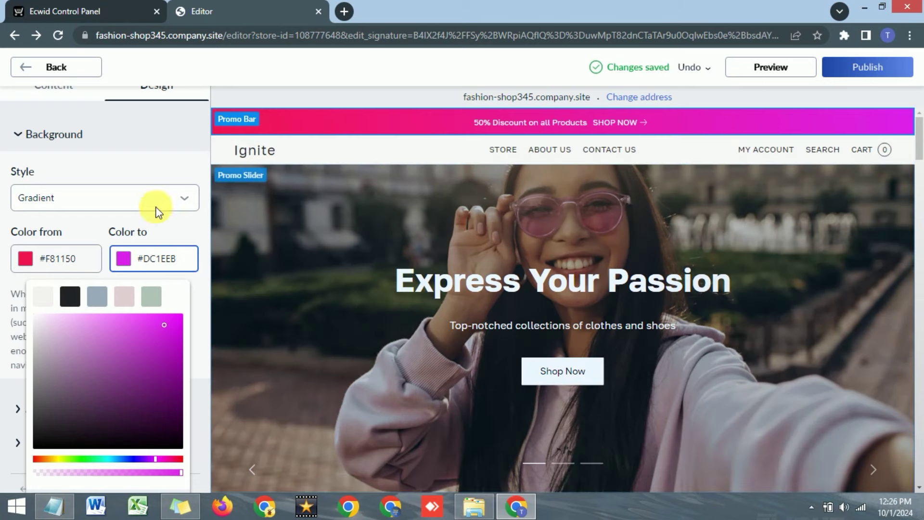
click(150, 163)
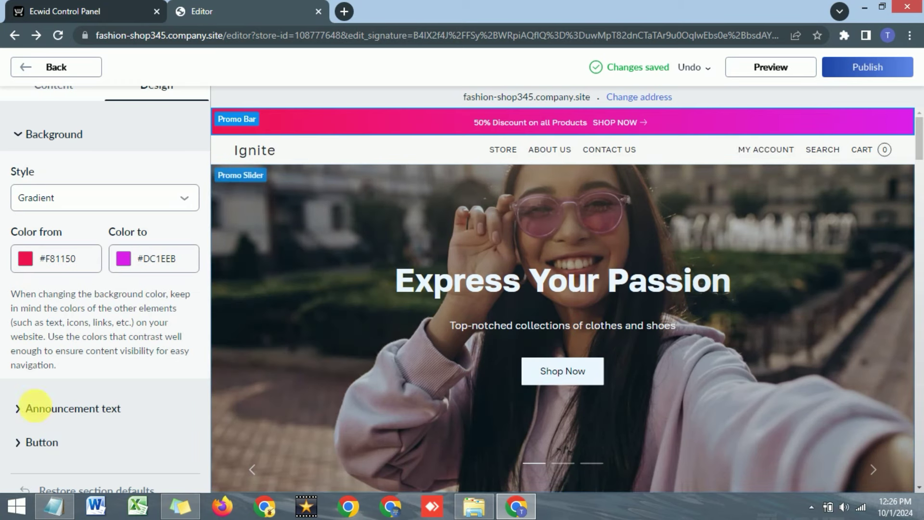
Make the promo bar announcement text bold.
click(25, 413)
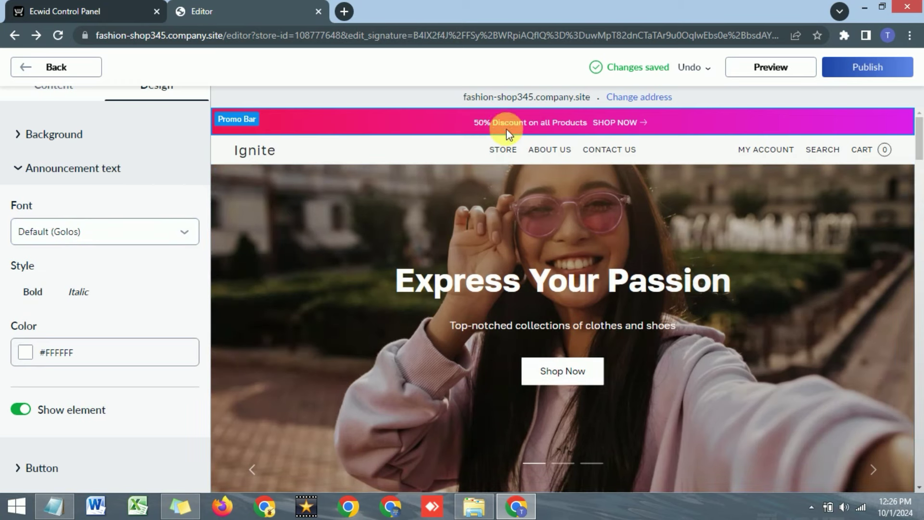
drag(485, 129, 590, 124)
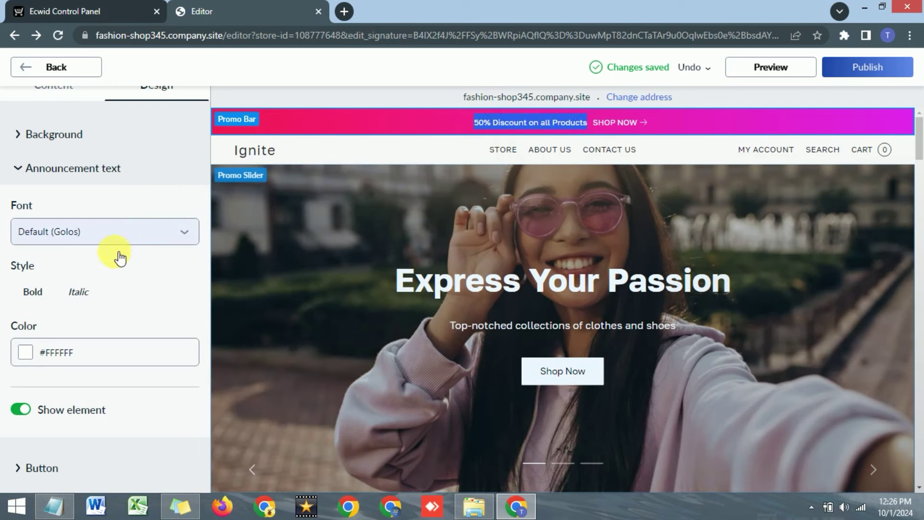
click(32, 292)
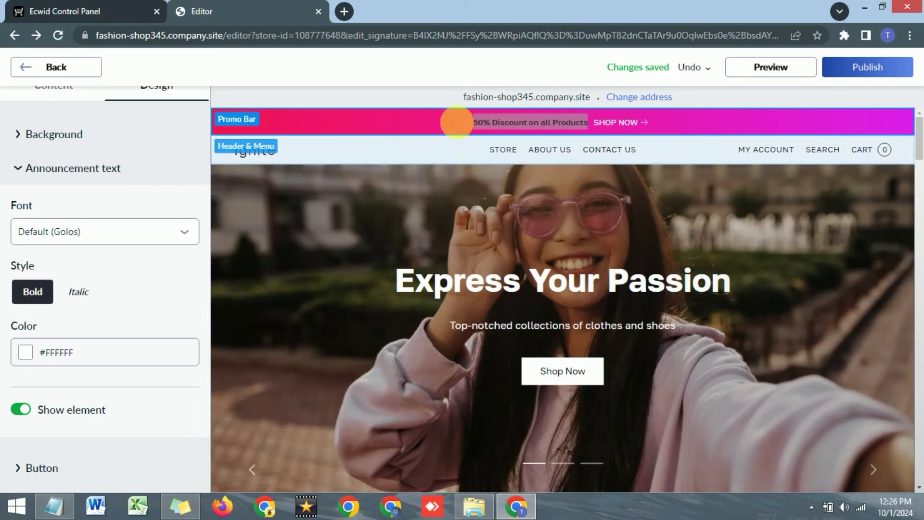
click(457, 122)
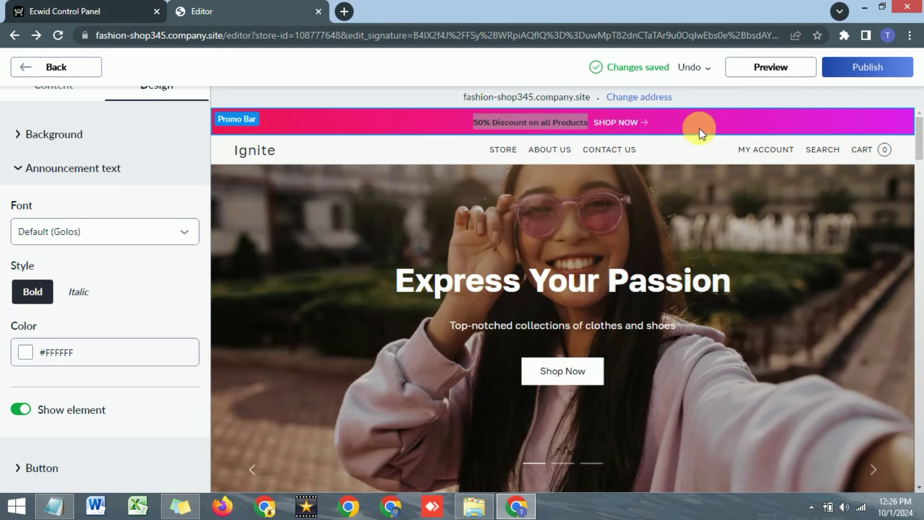
drag(433, 115, 737, 117)
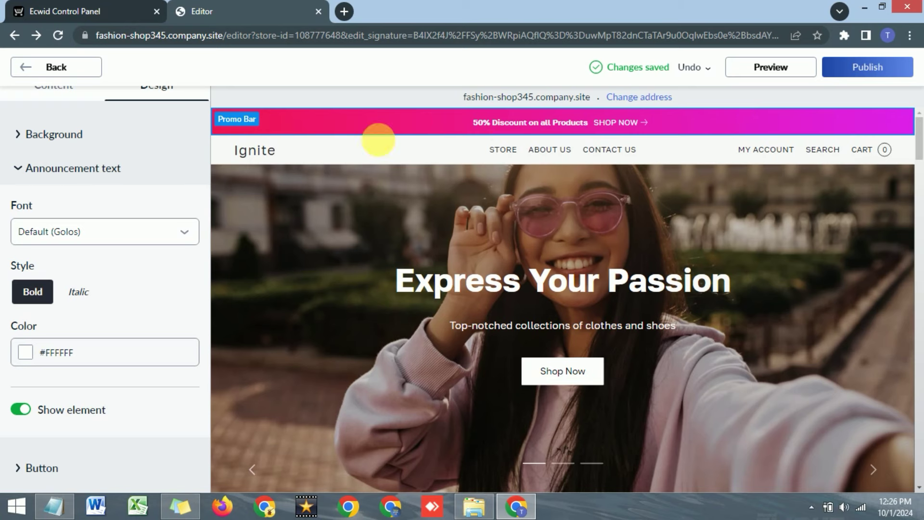
Colour the announcement text white #FFFFFF and toggle its Show element off and back on.
click(26, 356)
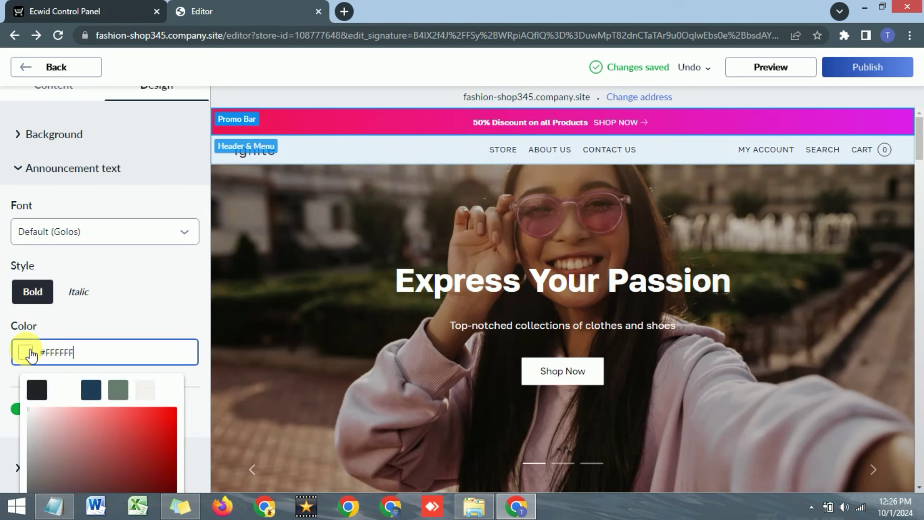
click(38, 391)
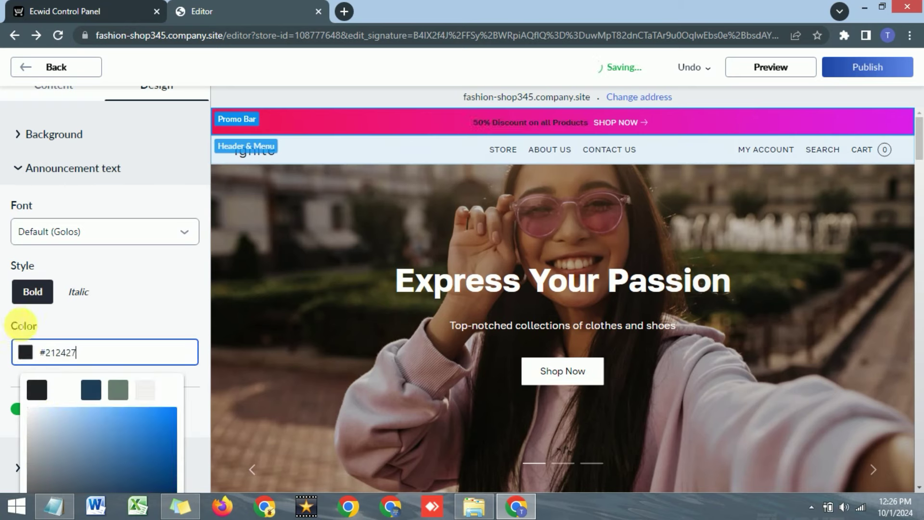
click(69, 394)
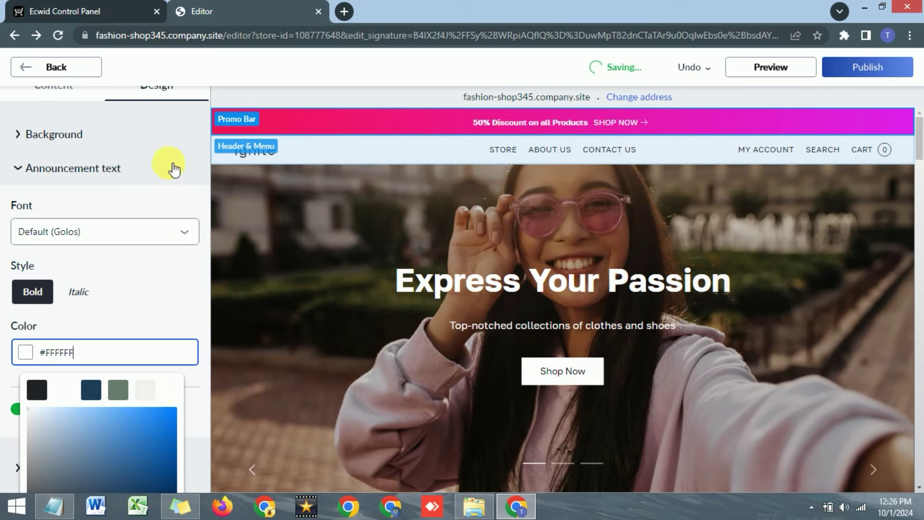
click(161, 192)
scroll(85, 273, down, 1)
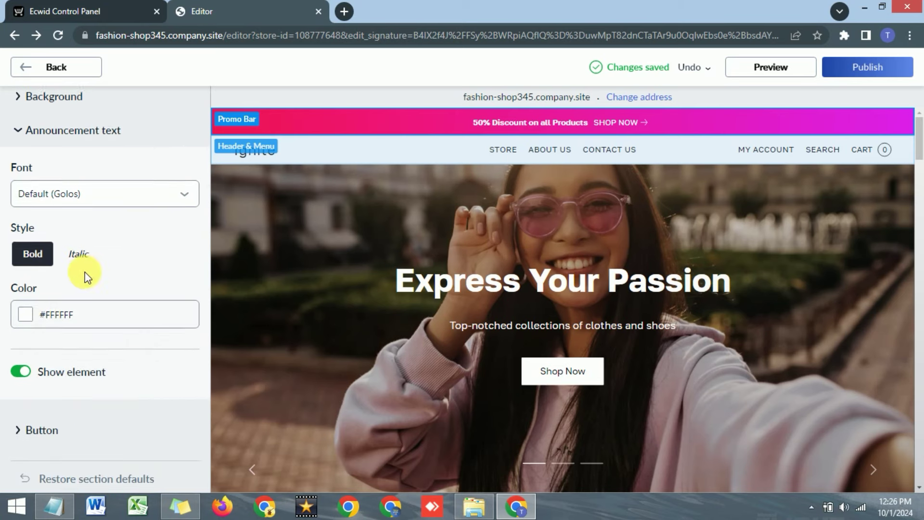
click(20, 371)
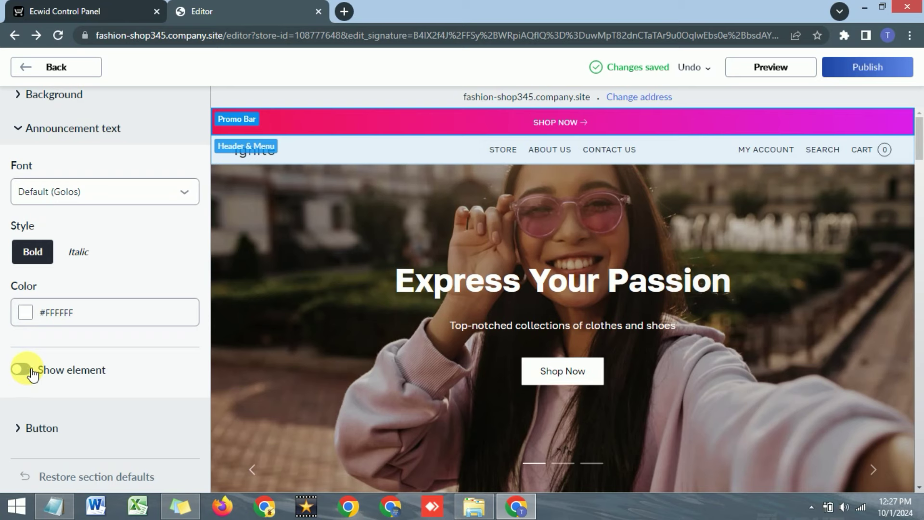
click(21, 370)
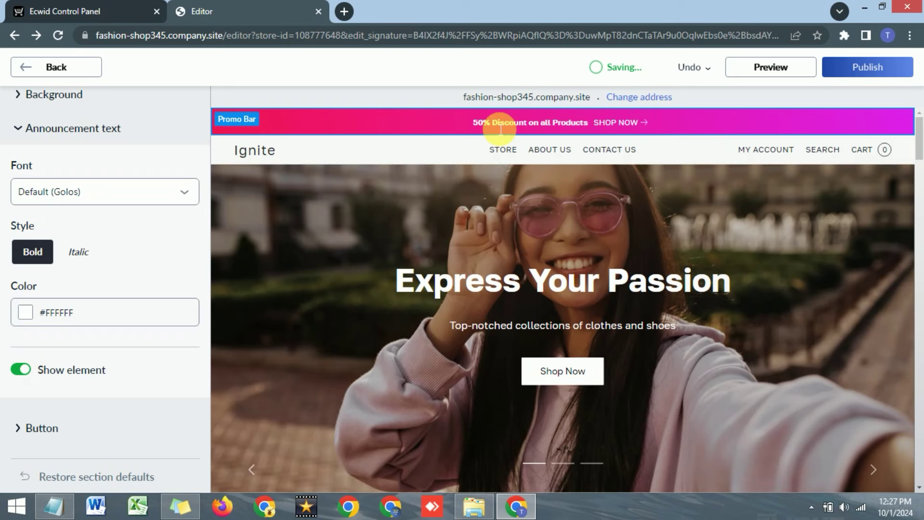
click(25, 428)
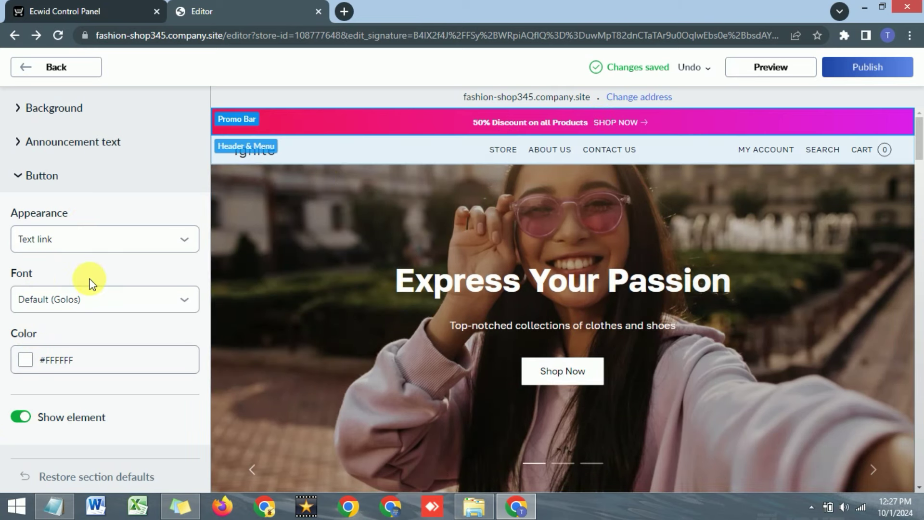
Change the Shop Now button appearance from Text link to Solid button, keeping its font.
click(107, 245)
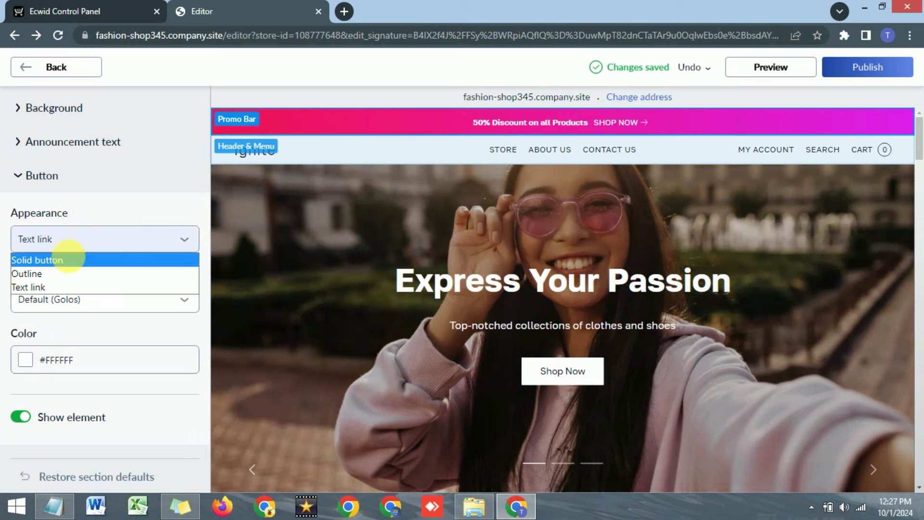
click(53, 261)
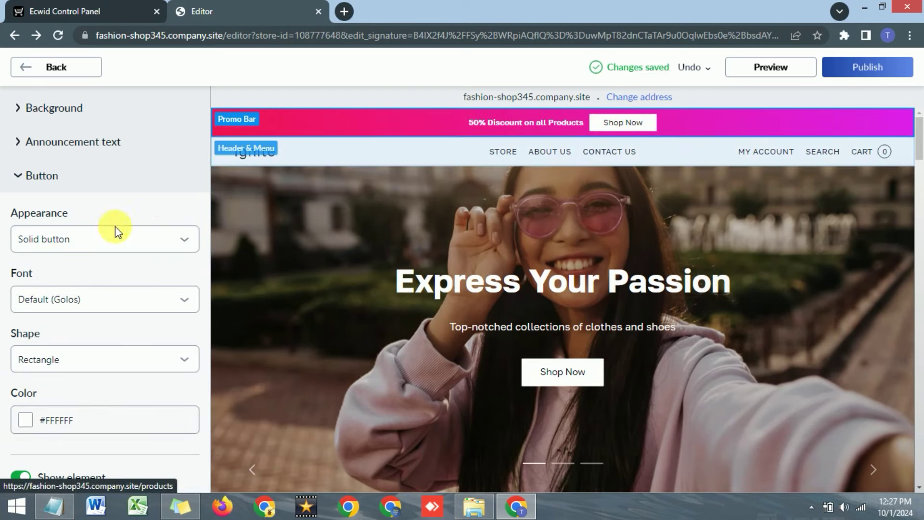
click(80, 302)
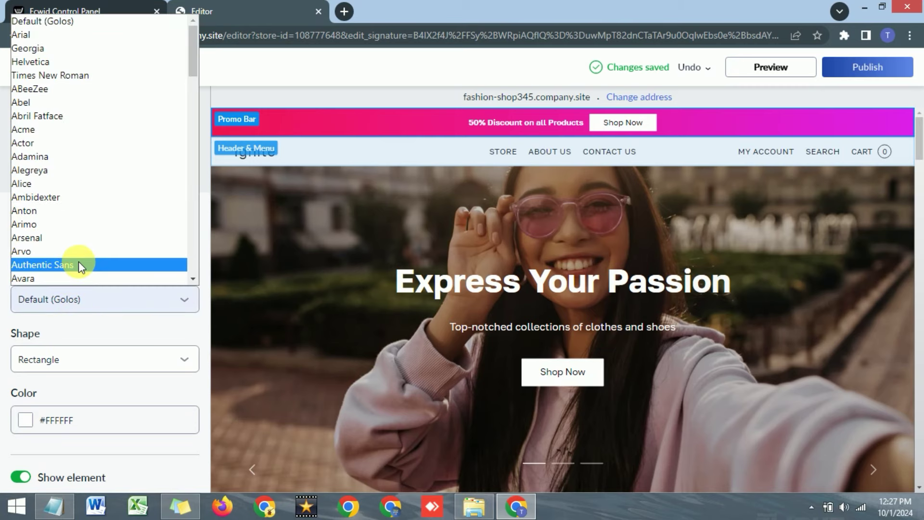
click(213, 148)
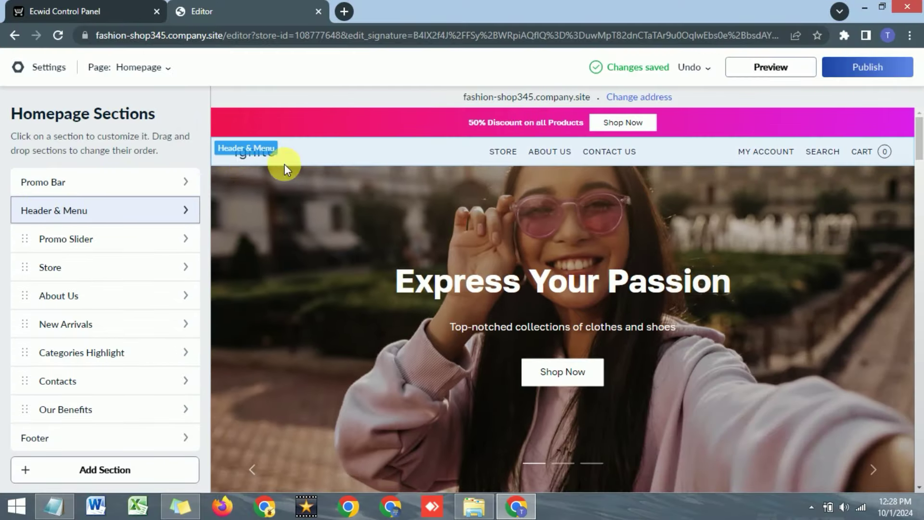
Add a 'Rings' item to the header navigation menu that goes to the store.
click(106, 215)
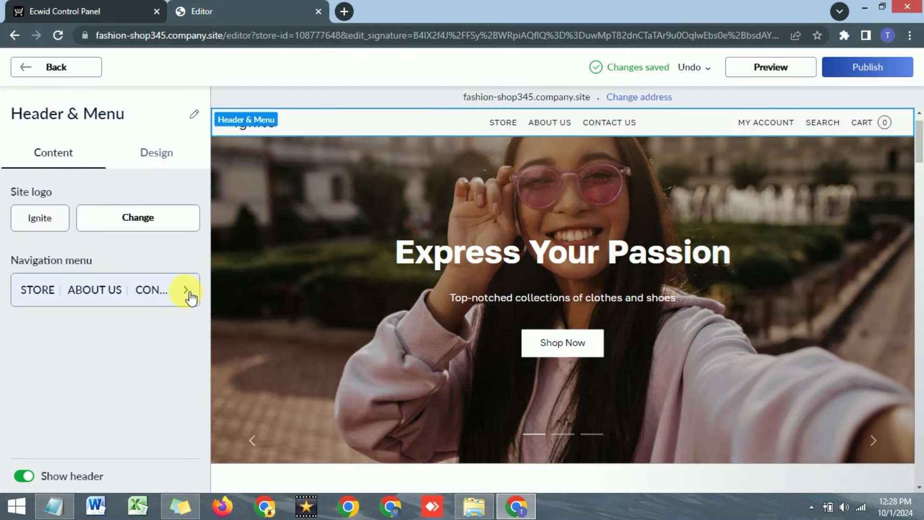
click(64, 290)
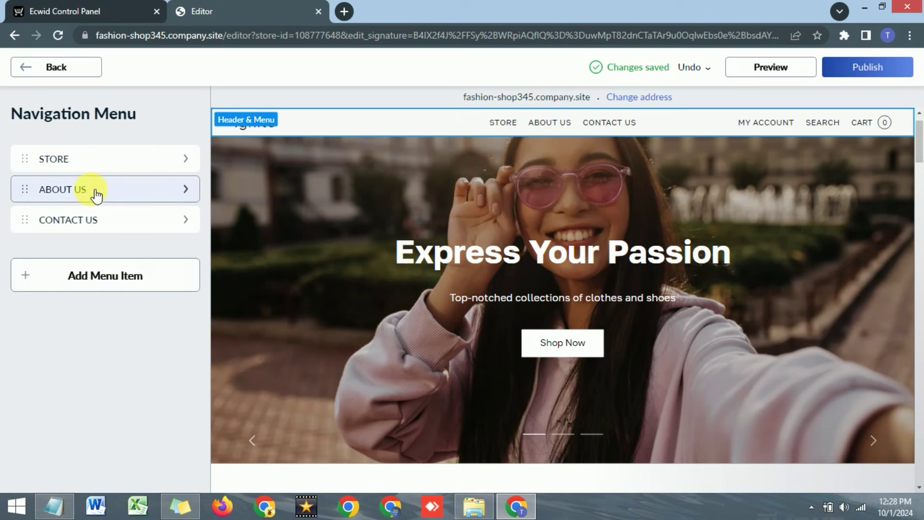
click(29, 281)
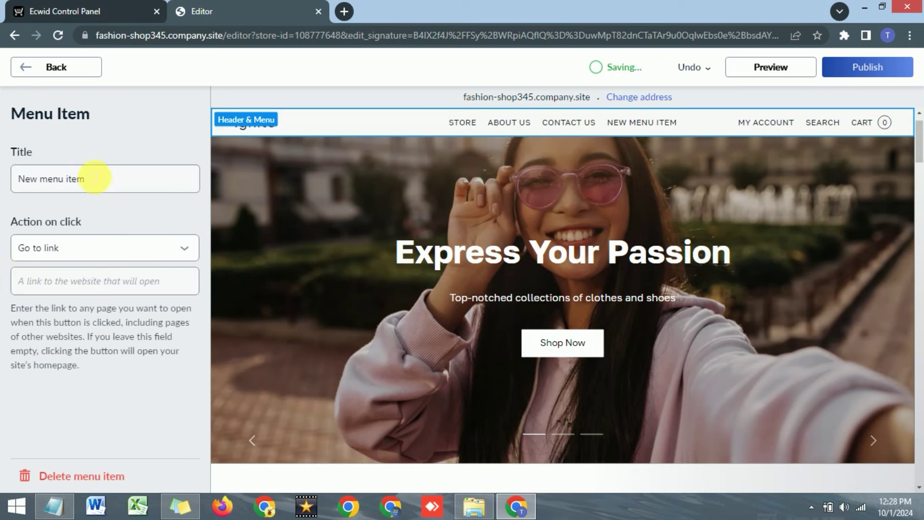
drag(90, 182, 2, 184)
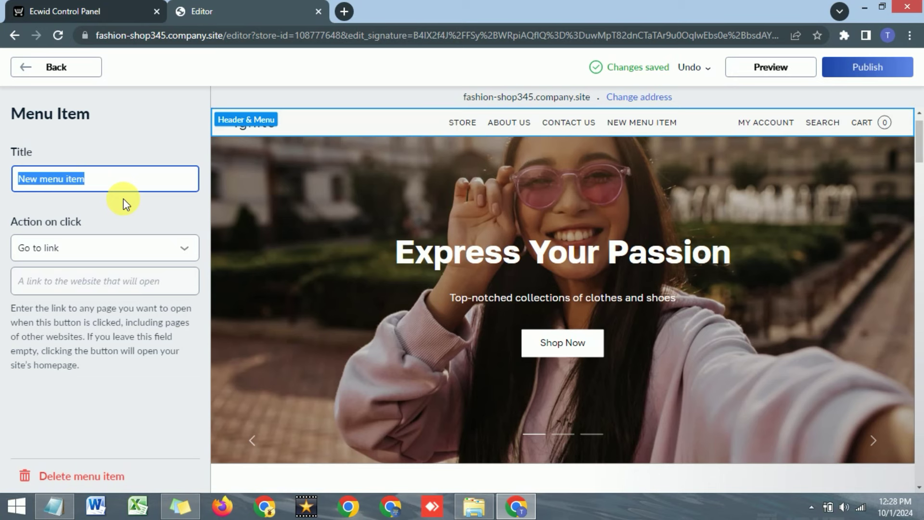
text(Rings)
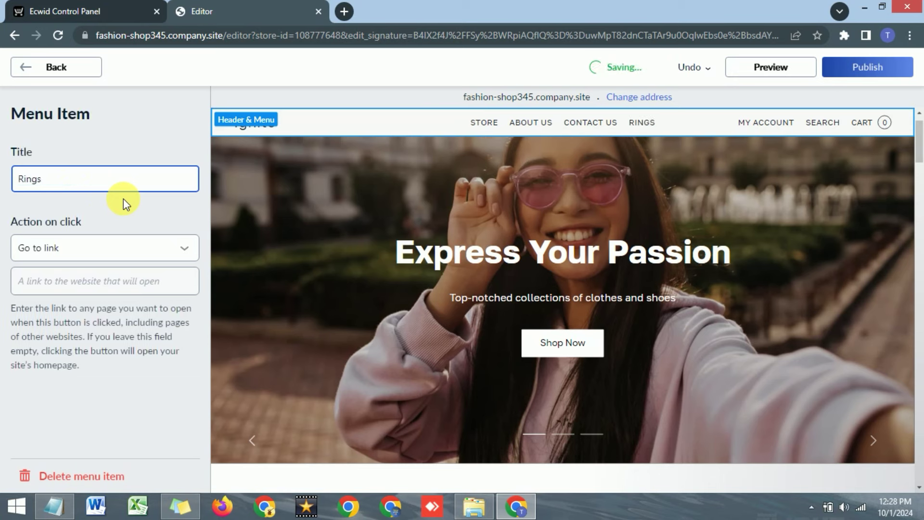
click(103, 245)
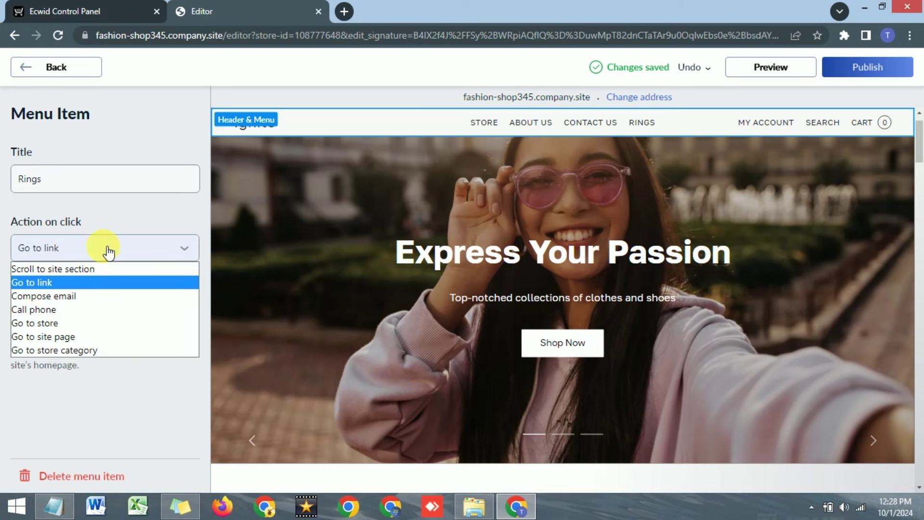
click(47, 325)
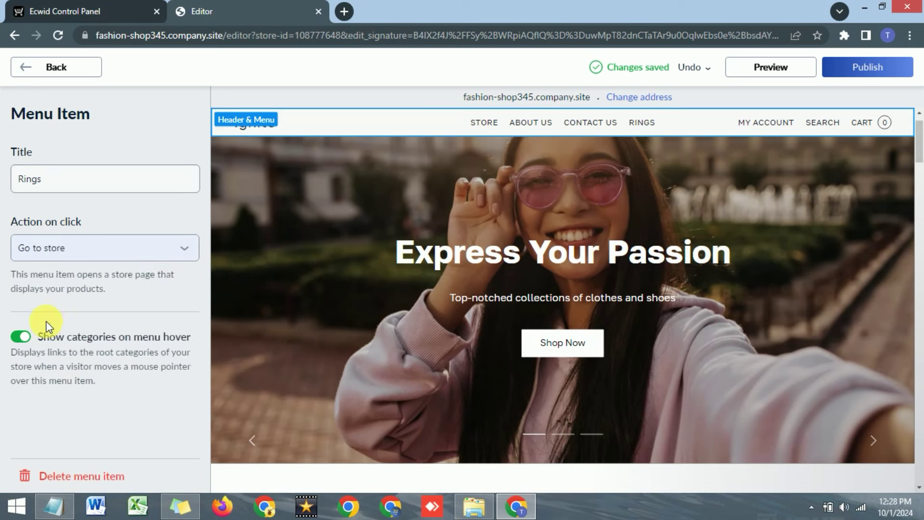
click(26, 68)
Add a 'Bracelets' menu item that also goes to the store.
click(79, 310)
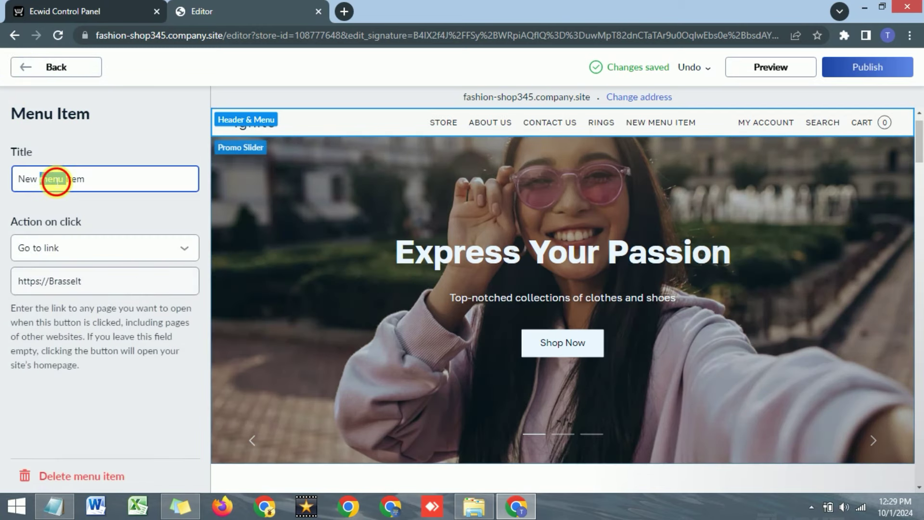
triple_click(55, 179)
text(bracelets)
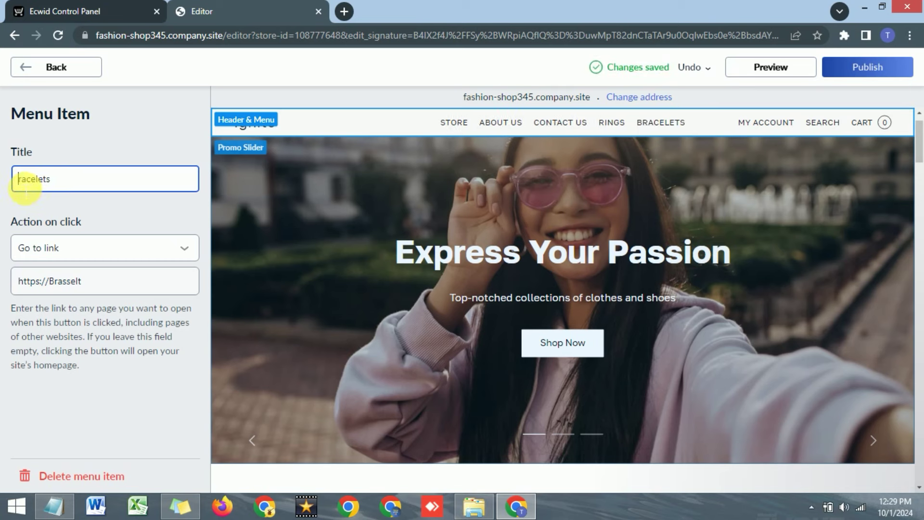
text(B)
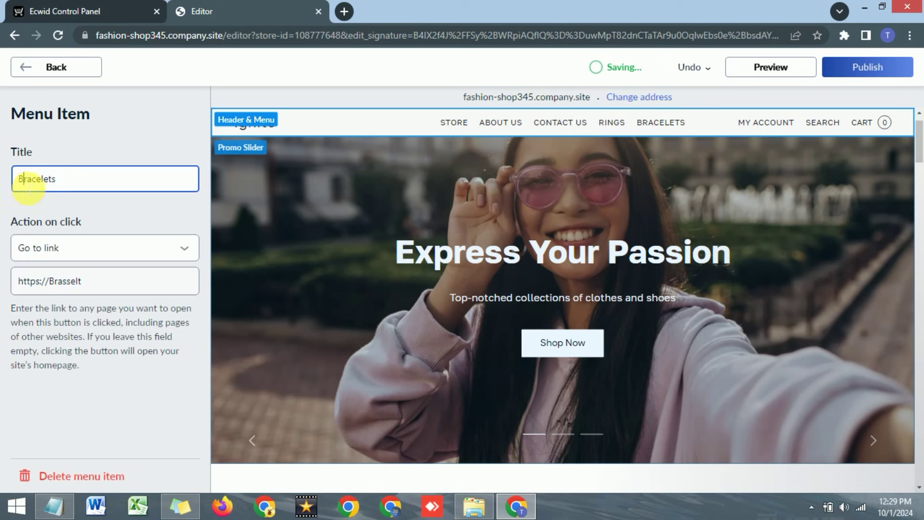
click(137, 150)
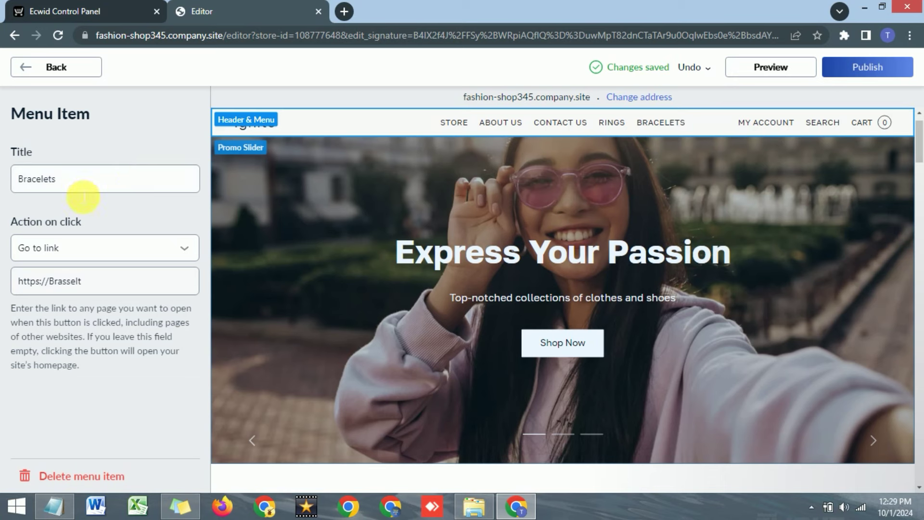
click(73, 258)
click(62, 323)
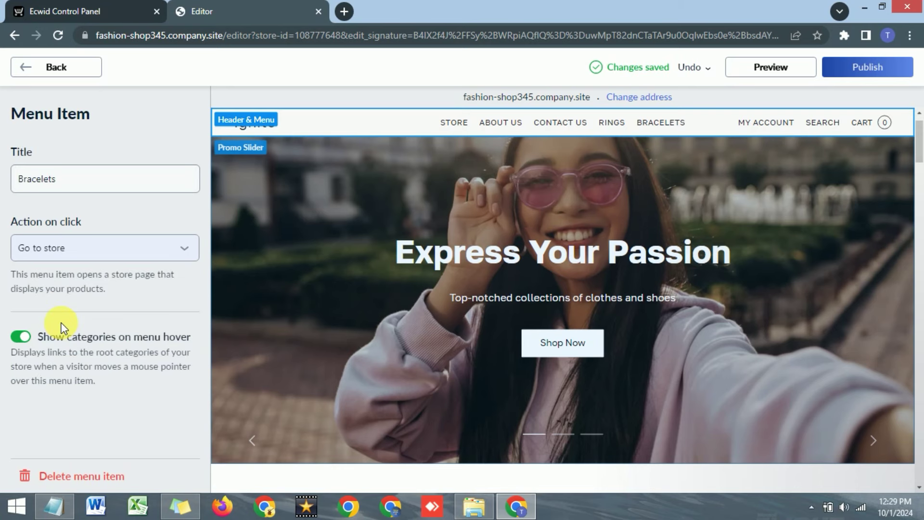
click(25, 67)
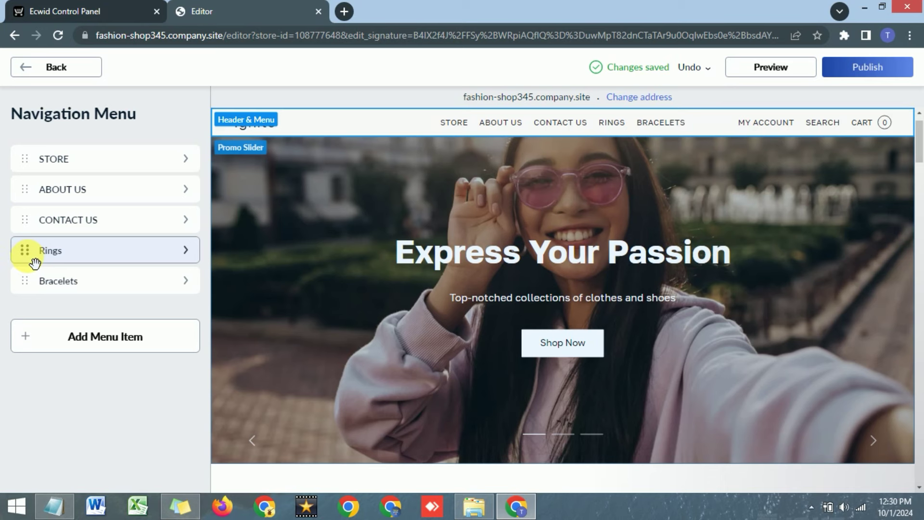
Reorder the menu so Rings and Bracelets sit directly after STORE.
drag(34, 261, 27, 195)
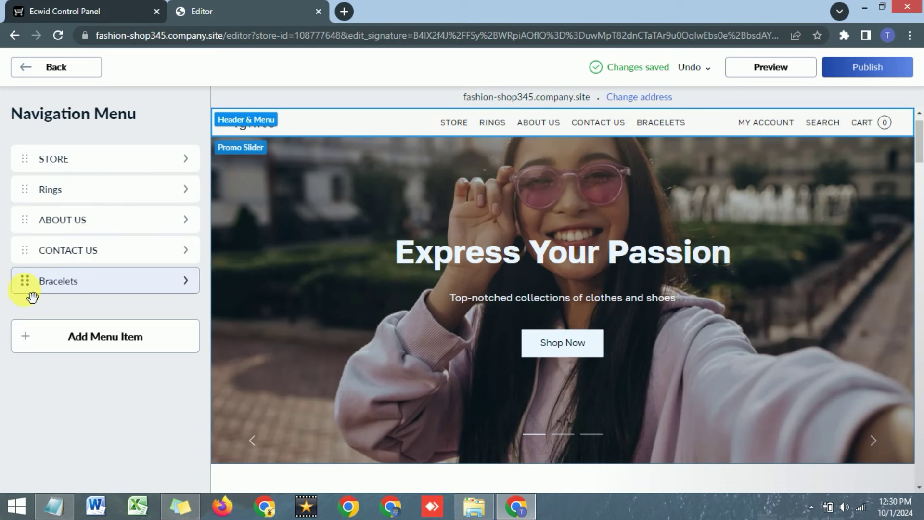
drag(24, 285, 30, 236)
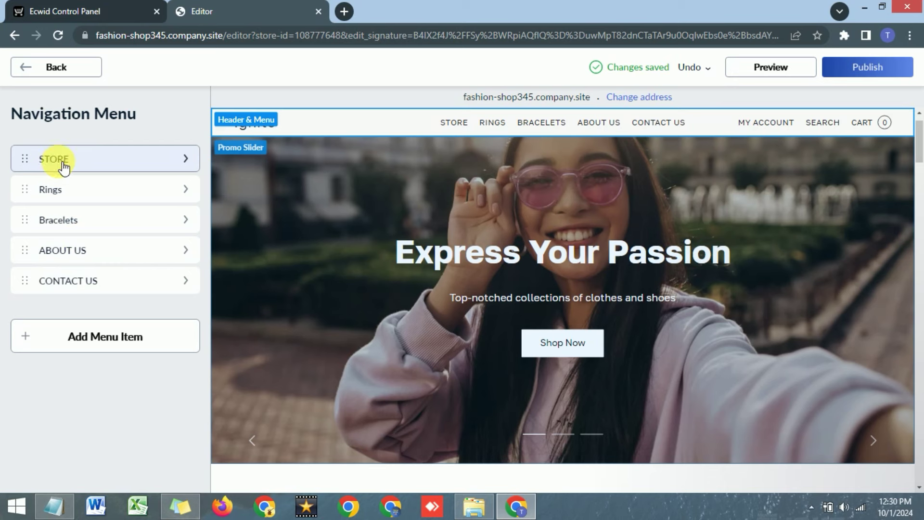
click(29, 73)
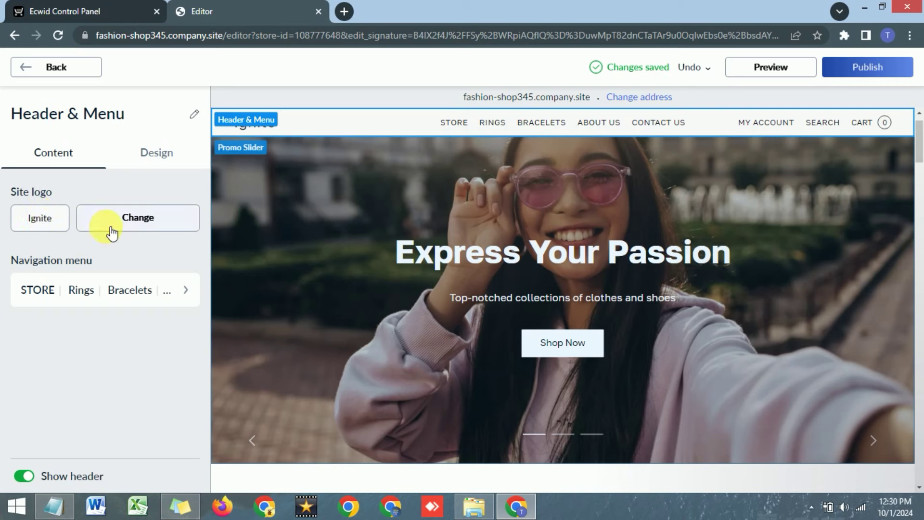
Switch the site logo type from text to an image.
click(42, 220)
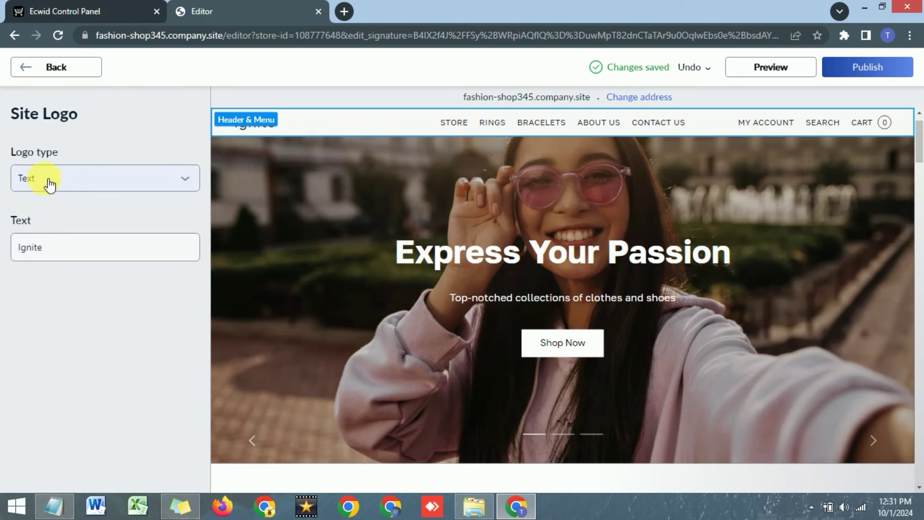
click(48, 180)
click(37, 199)
click(56, 67)
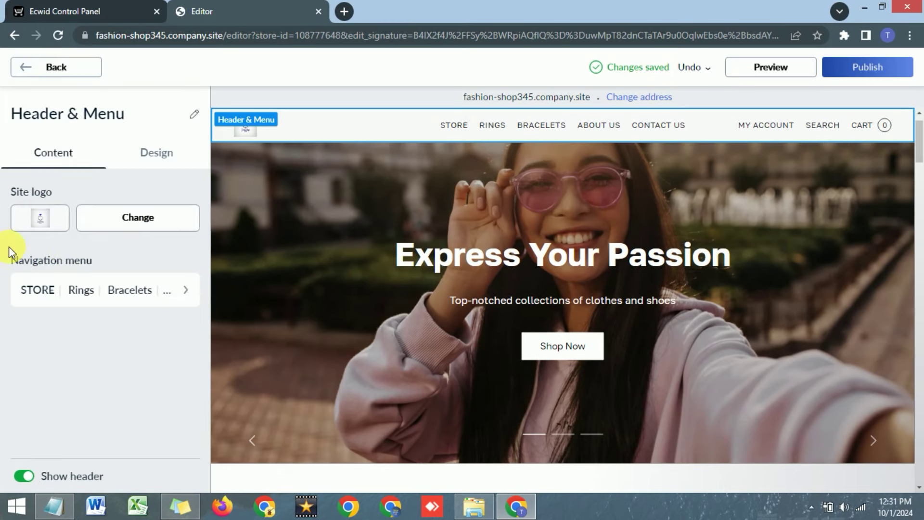
Set the header to the fourth layout, with the logo centred above the menu.
click(145, 153)
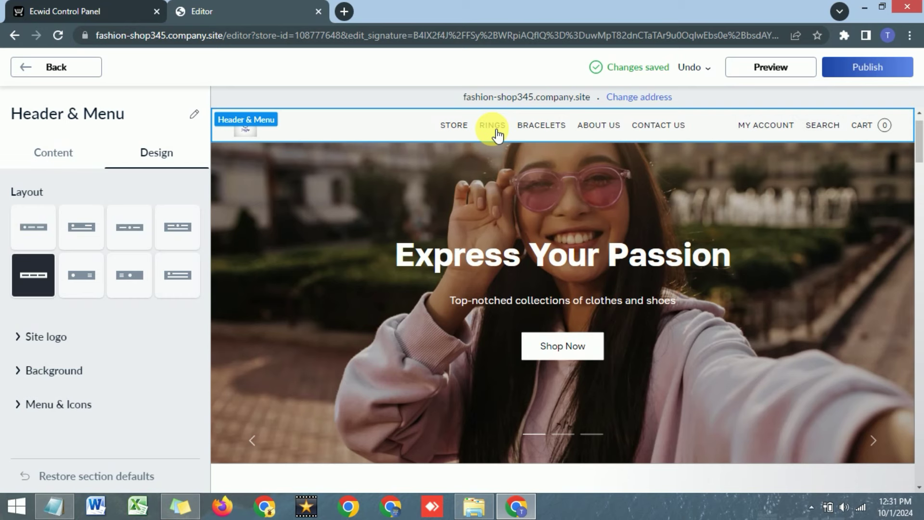
click(39, 235)
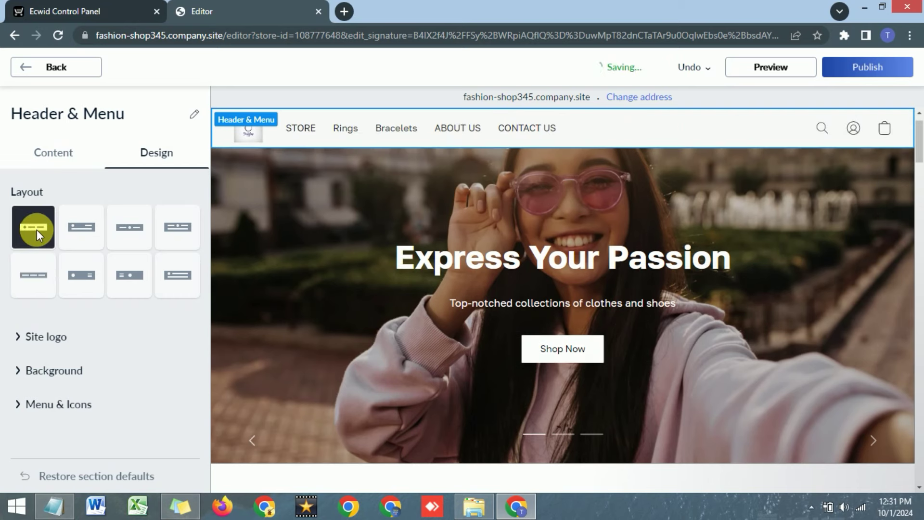
click(81, 227)
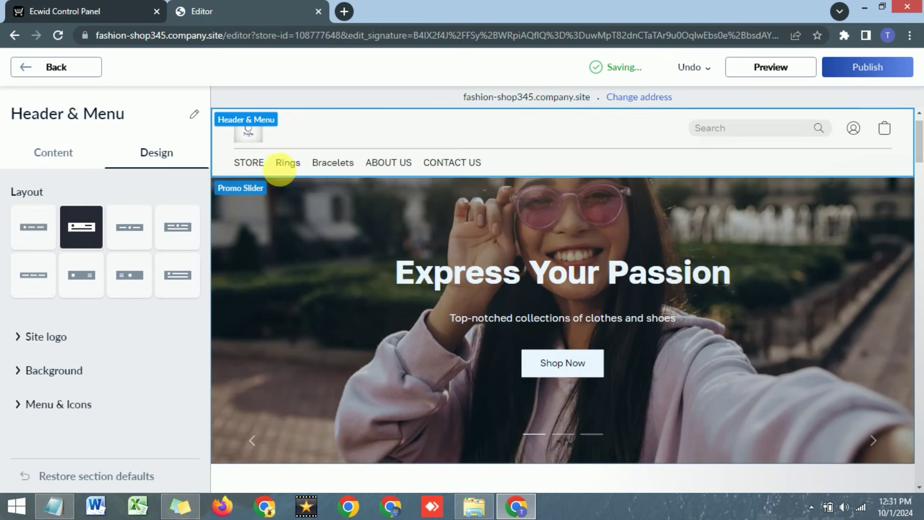
click(126, 232)
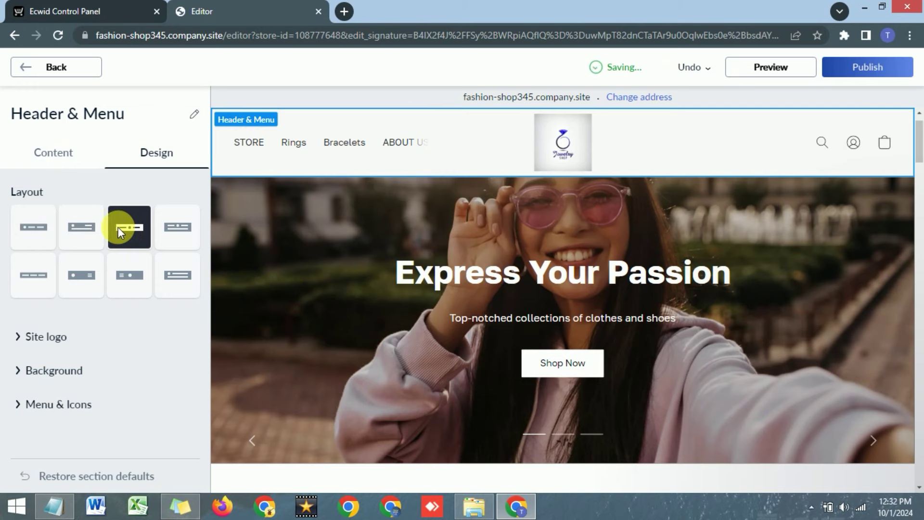
click(169, 231)
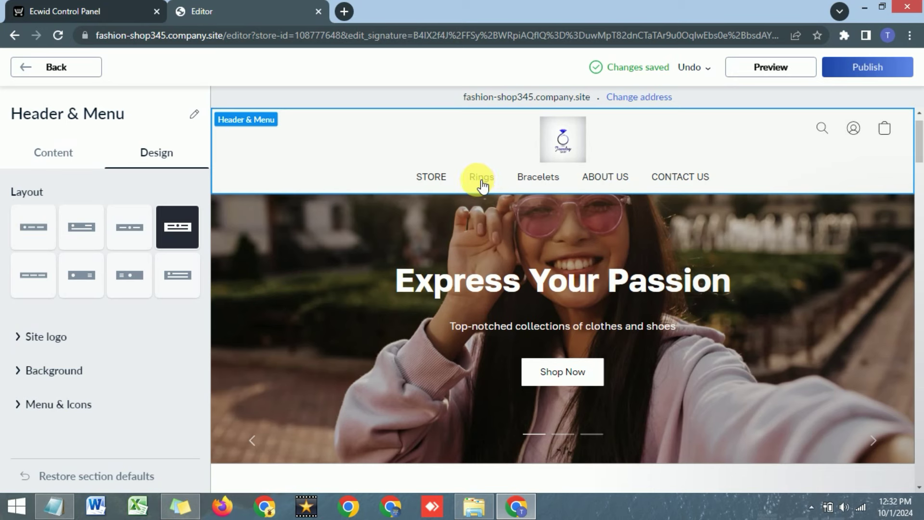
click(17, 70)
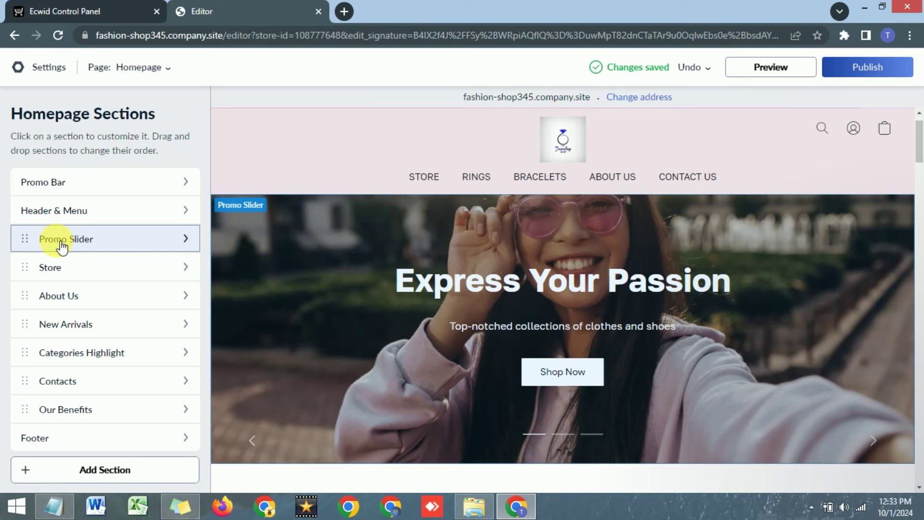
Clear the title and description of the Express Your Passion slide.
click(58, 245)
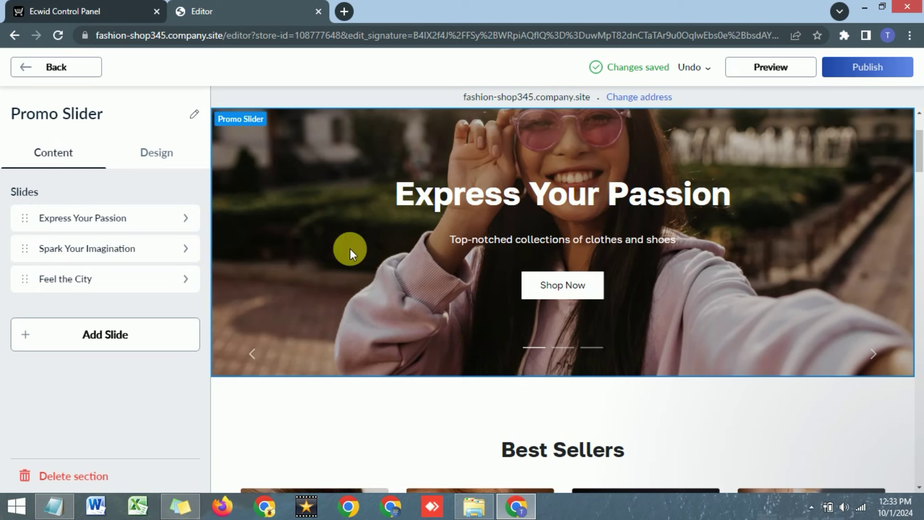
click(110, 218)
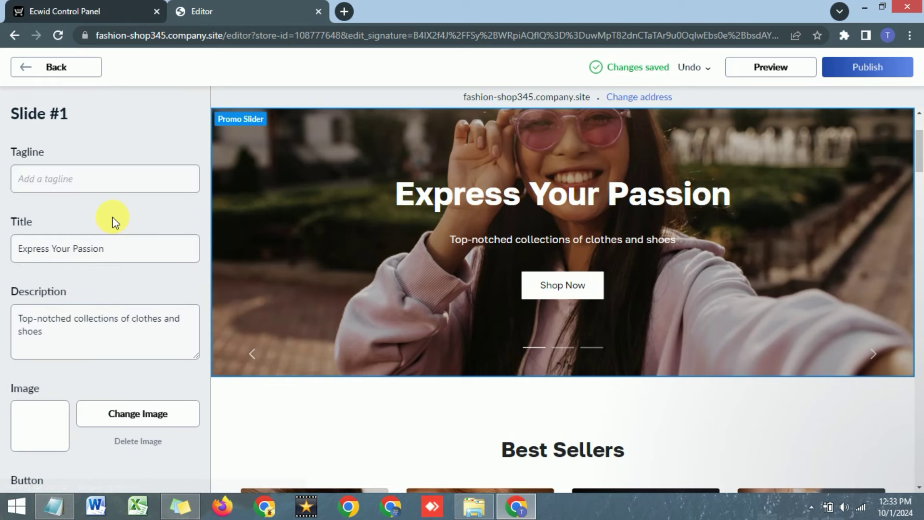
click(91, 254)
triple_click(91, 254)
key(BackSpace)
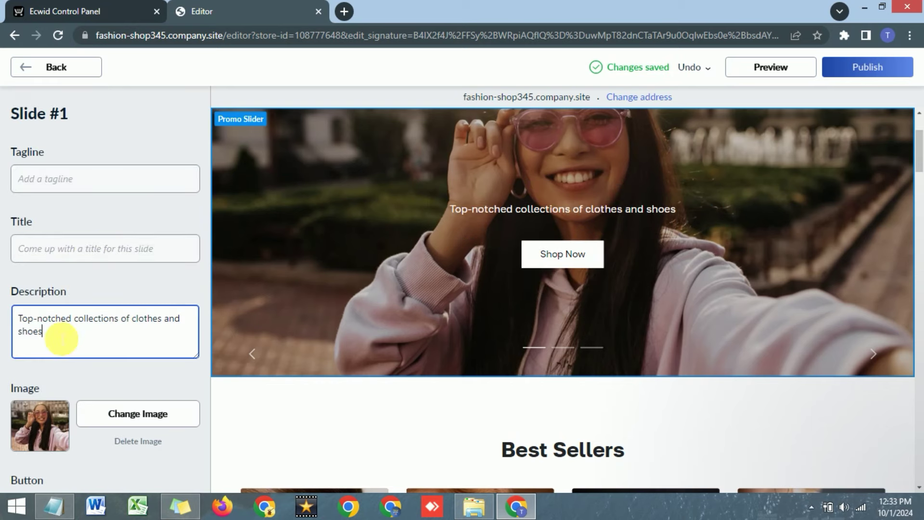
triple_click(60, 340)
key(BackSpace)
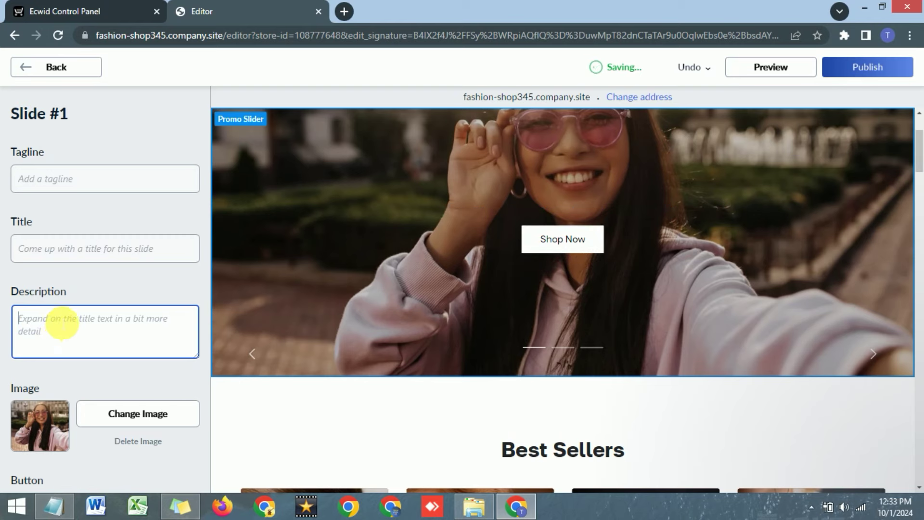
Replace that slide's image with the photo of two women wearing earrings.
scroll(91, 332, down, 2)
click(109, 343)
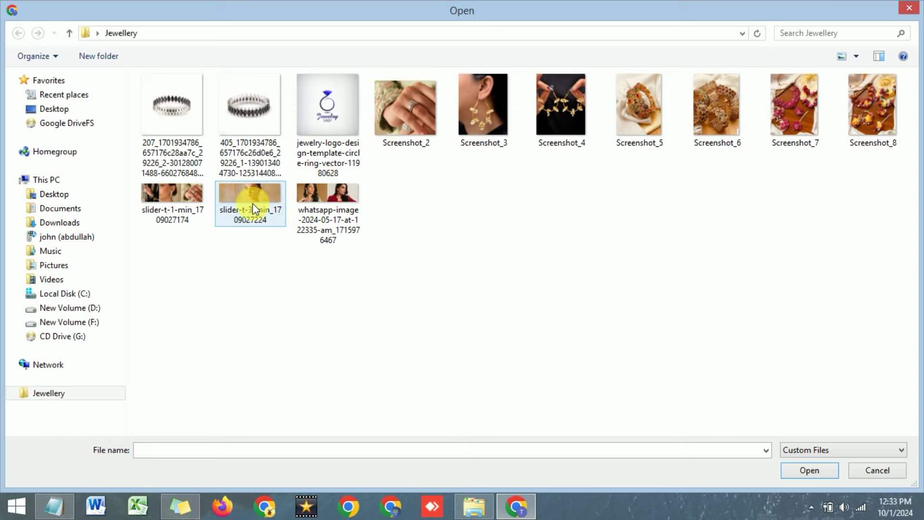
click(322, 226)
click(809, 470)
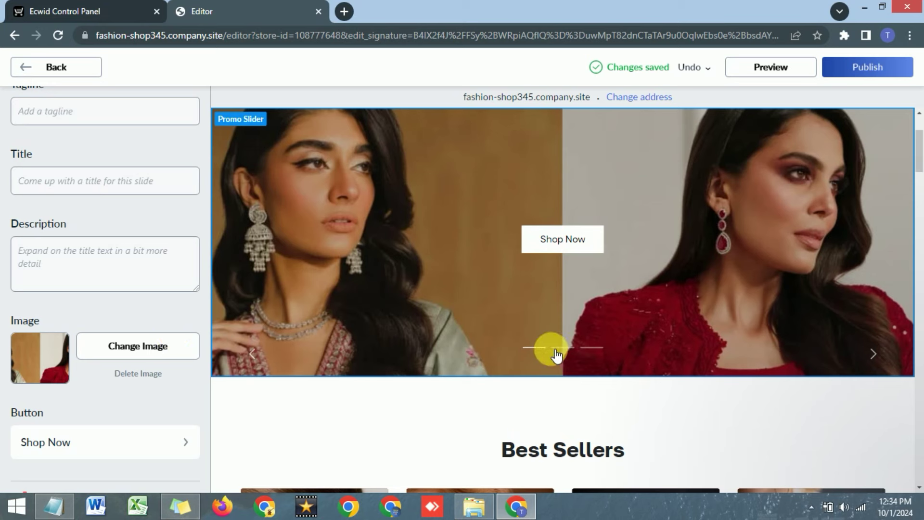
scroll(53, 327, down, 1)
scroll(53, 326, up, 4)
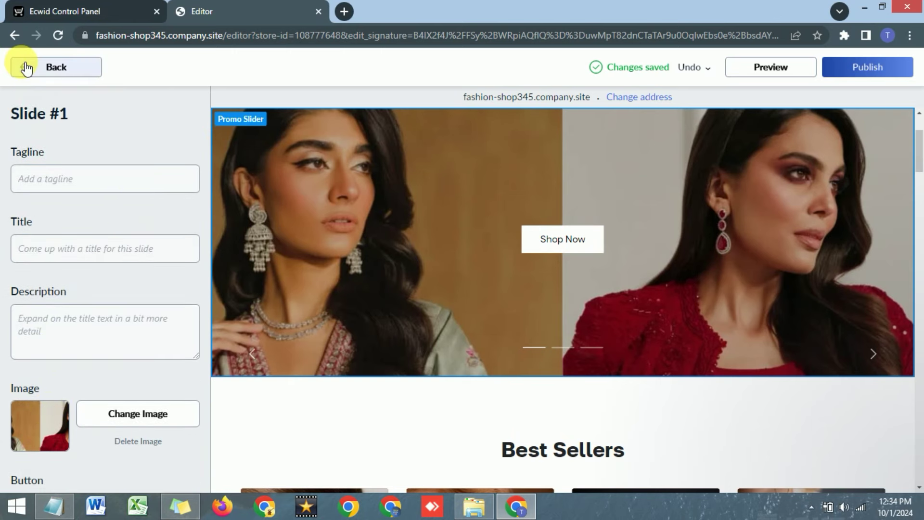
Clear the title and description of the Spark Your Imagination slide.
click(26, 68)
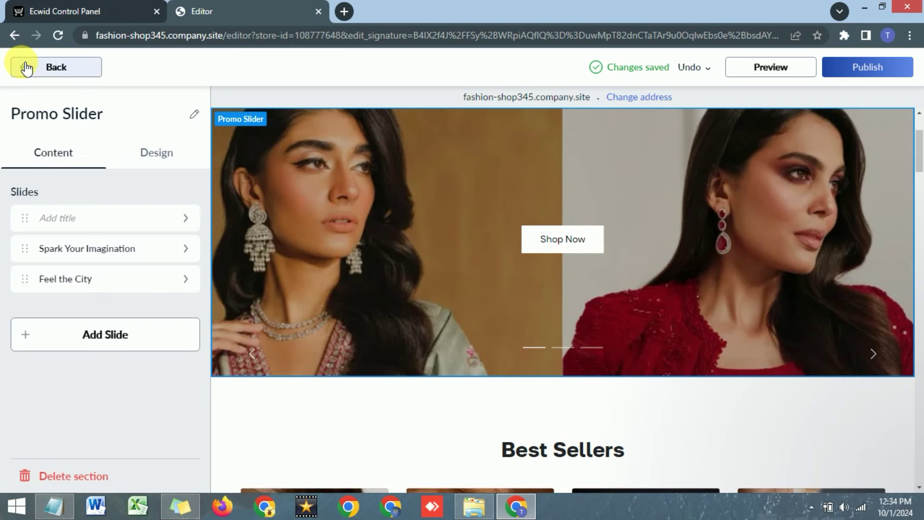
click(76, 250)
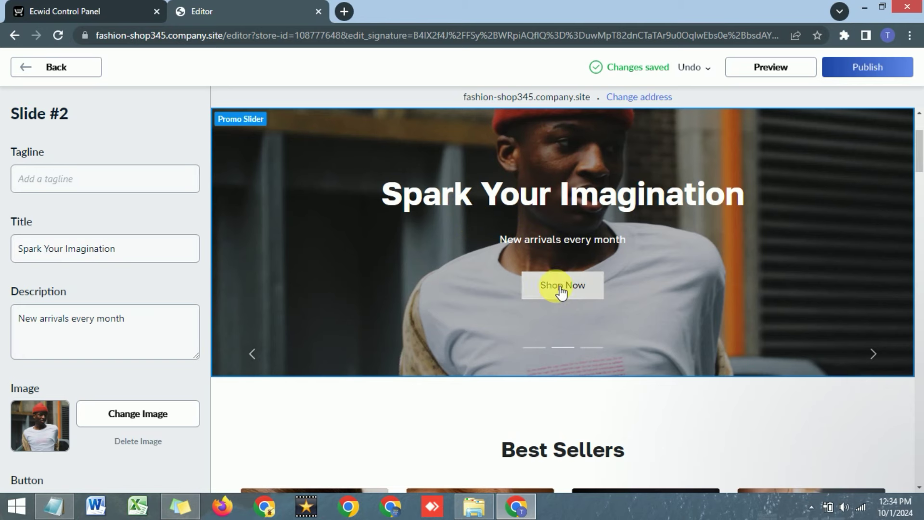
click(97, 251)
key(ctrl+a)
key(BackSpace)
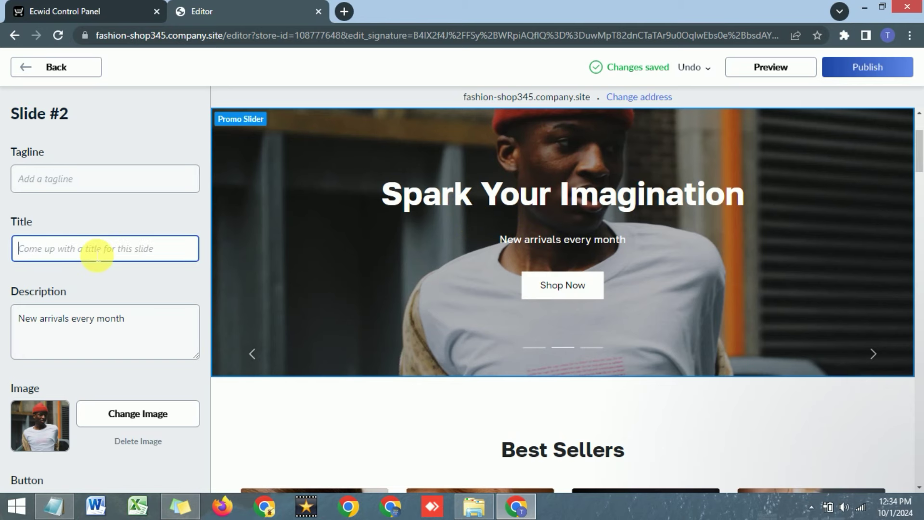
click(94, 320)
key(ctrl+a)
key(BackSpace)
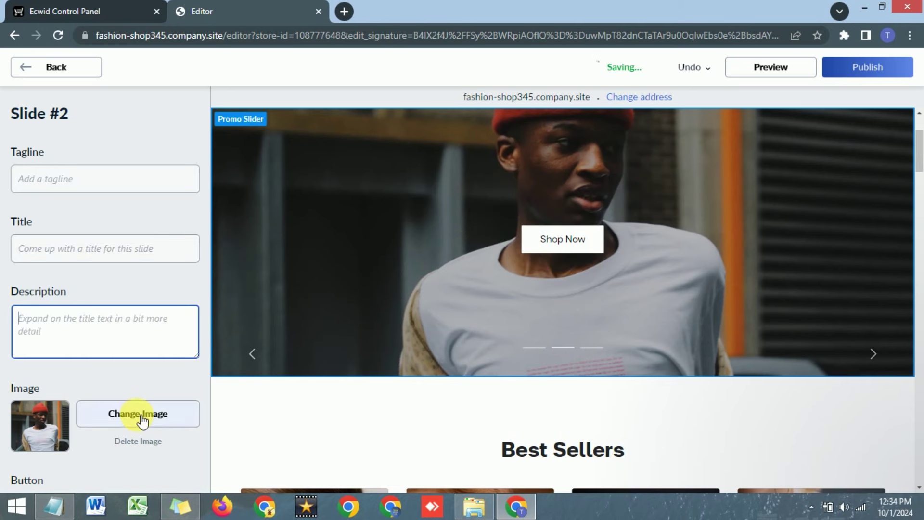
click(141, 417)
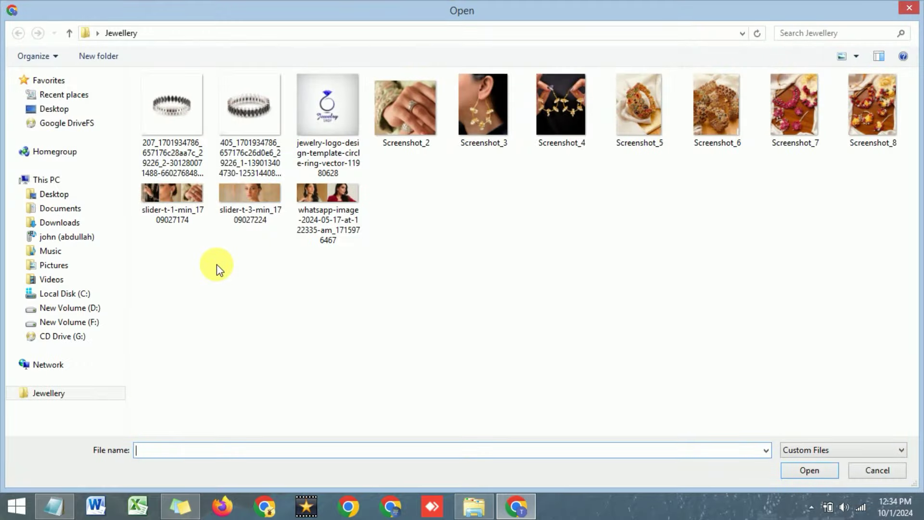
click(249, 204)
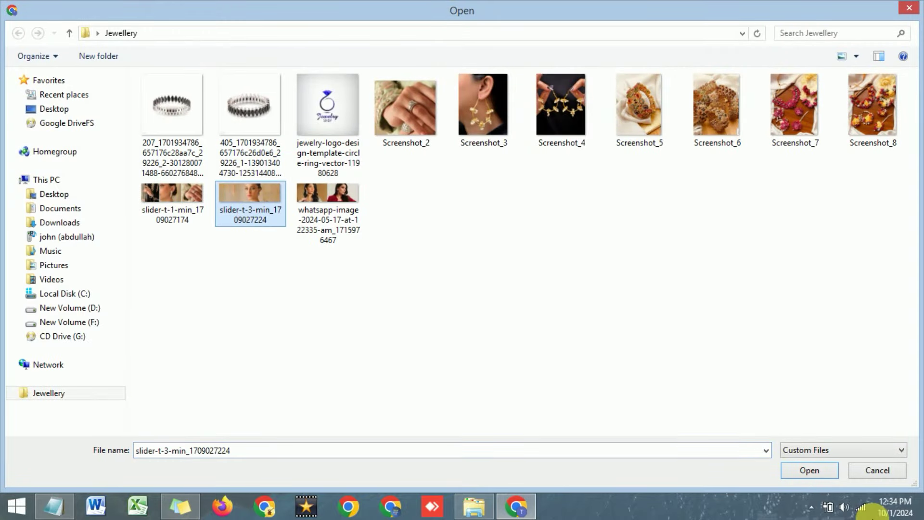
click(803, 472)
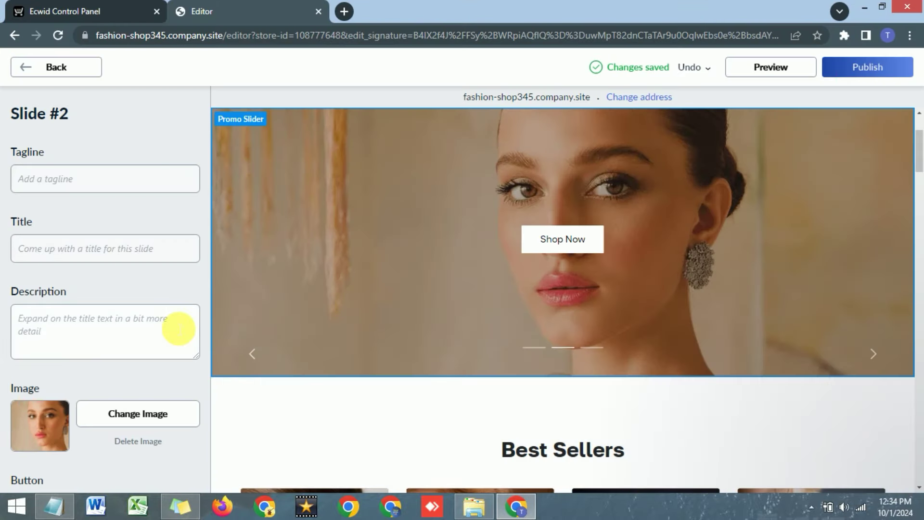
click(26, 70)
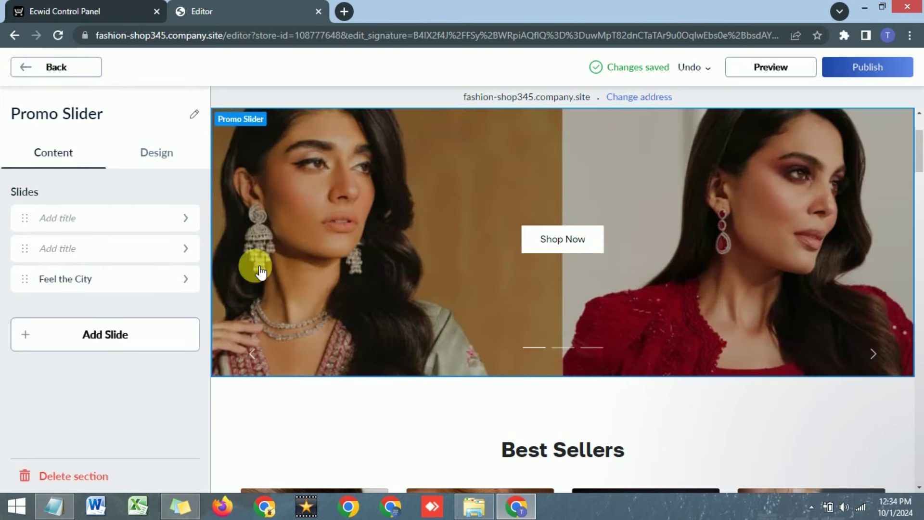
Remove the Feel the City slide and check the slider's Autoplay design setting.
click(110, 282)
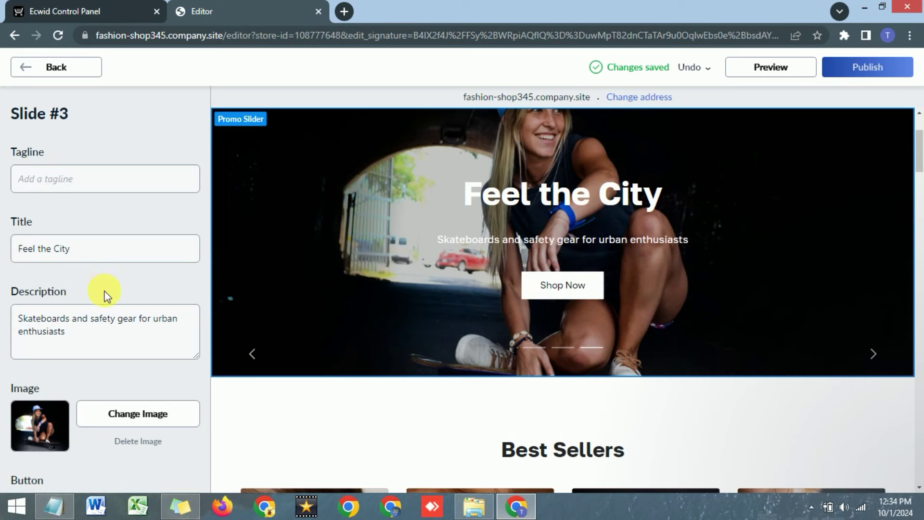
scroll(103, 294, down, 2)
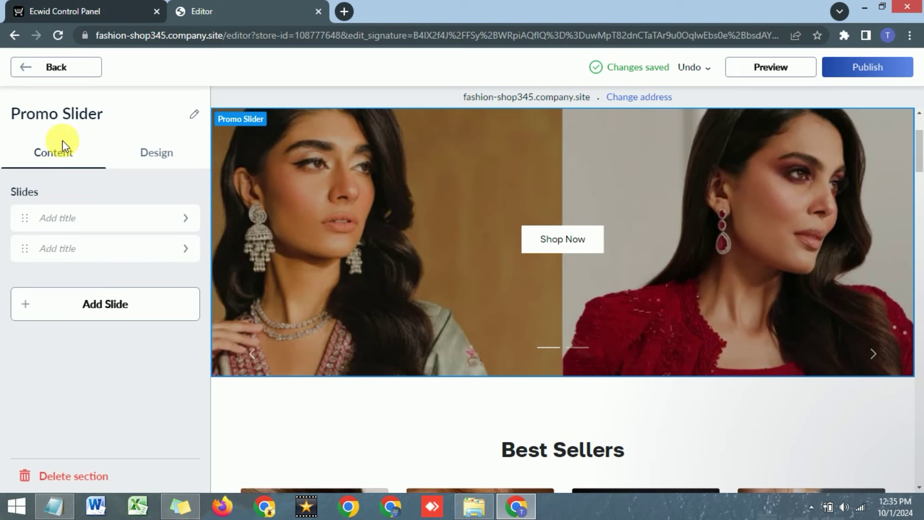
click(153, 153)
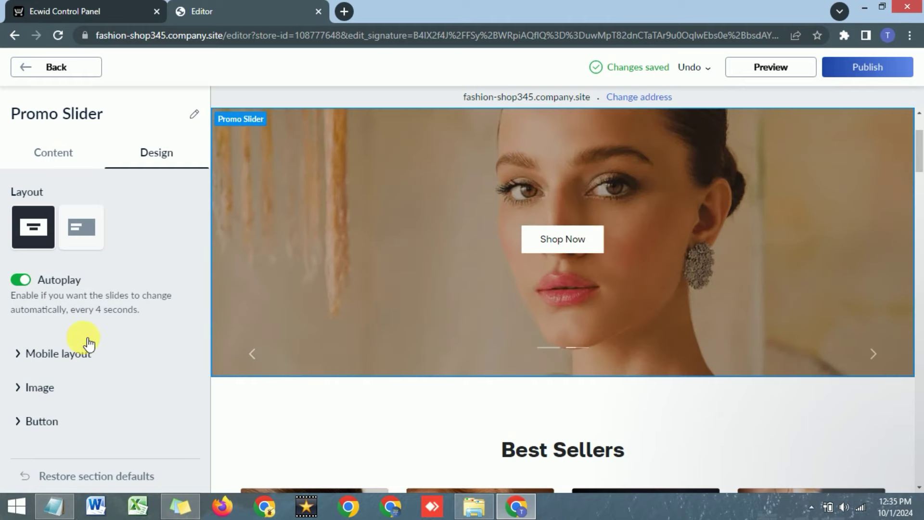
click(35, 72)
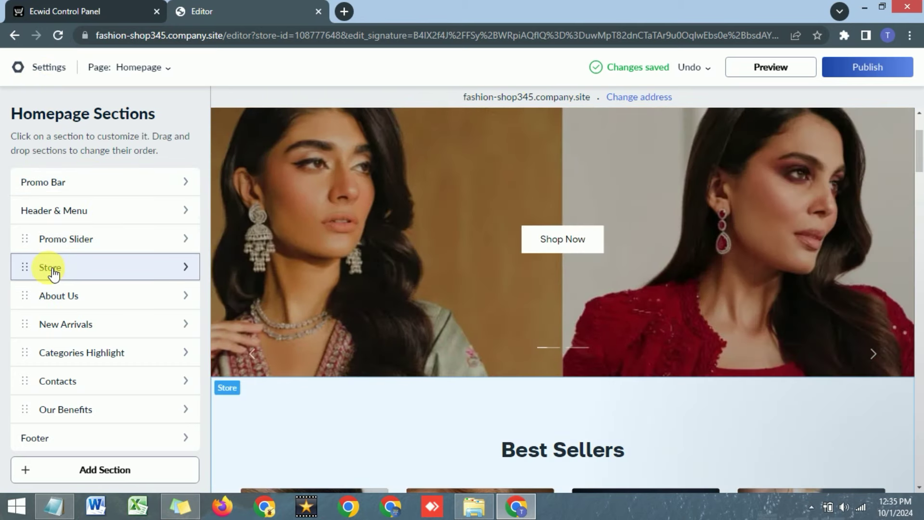
Rename the Store section heading from 'Best Sellers' to 'SHOP'.
click(50, 267)
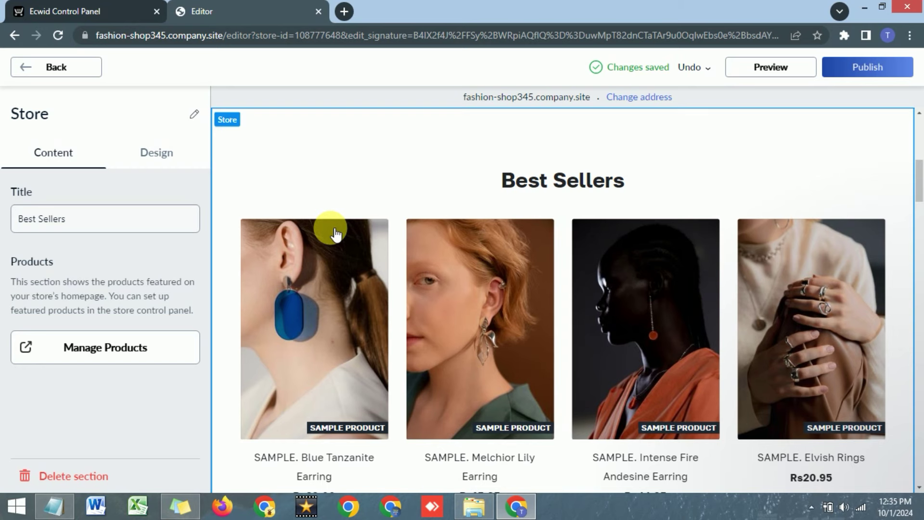
scroll(336, 234, down, 1)
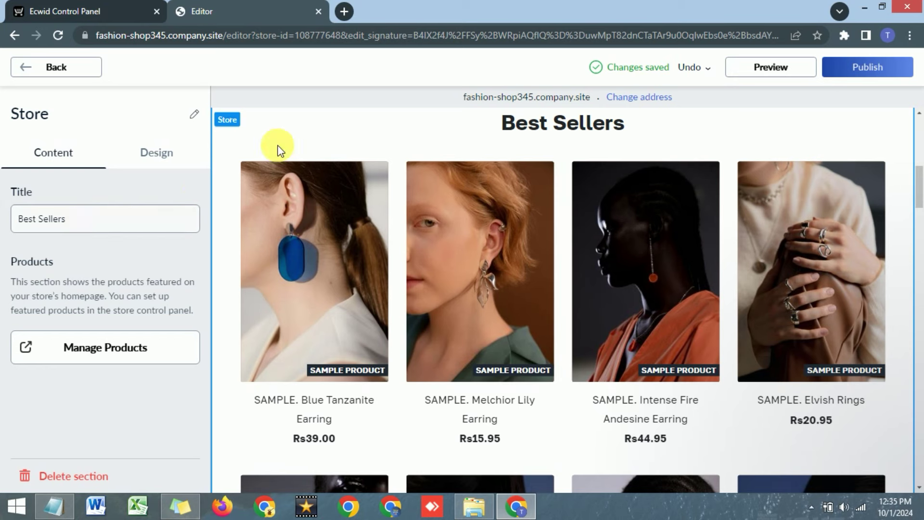
drag(100, 219, 2, 226)
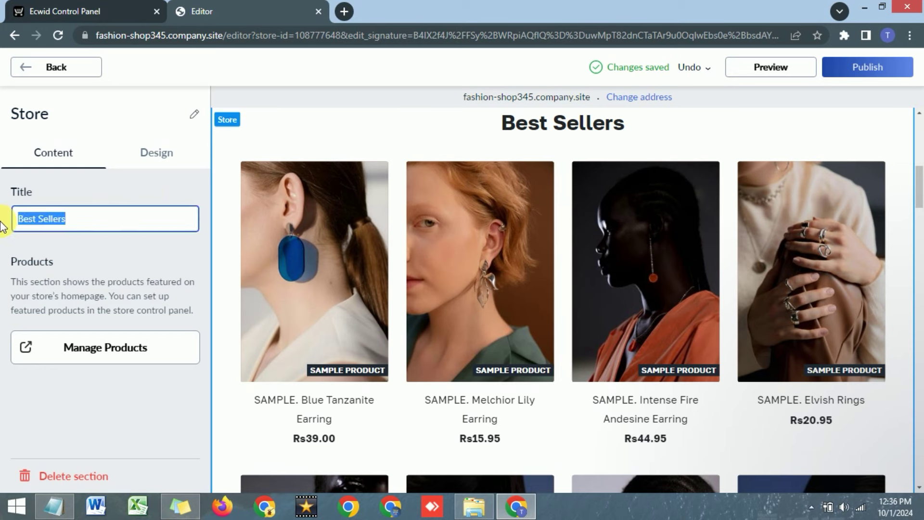
text(SHOP)
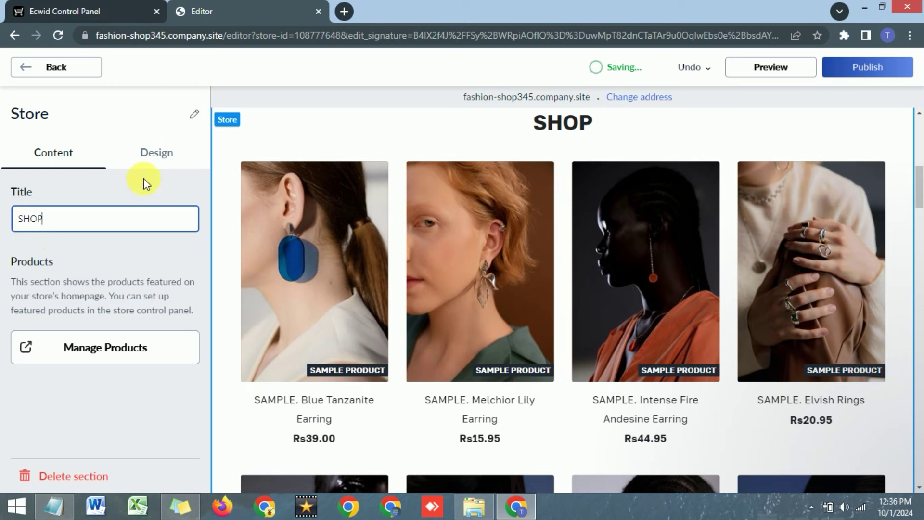
click(161, 163)
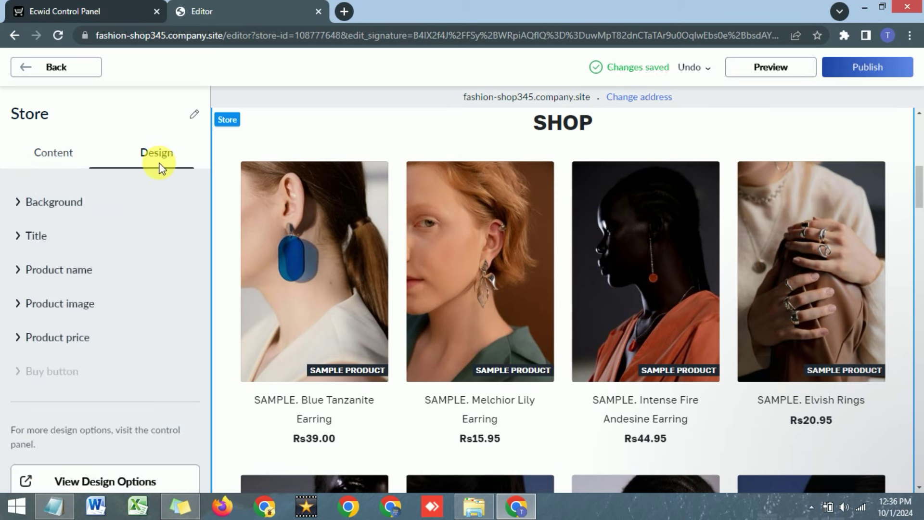
Set the SHOP section background colour to near-white #FFFEFE.
click(55, 203)
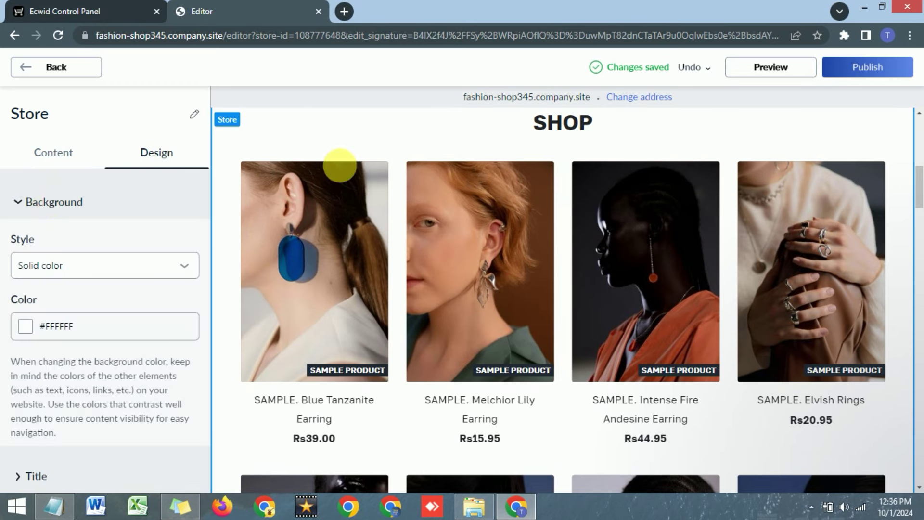
click(26, 329)
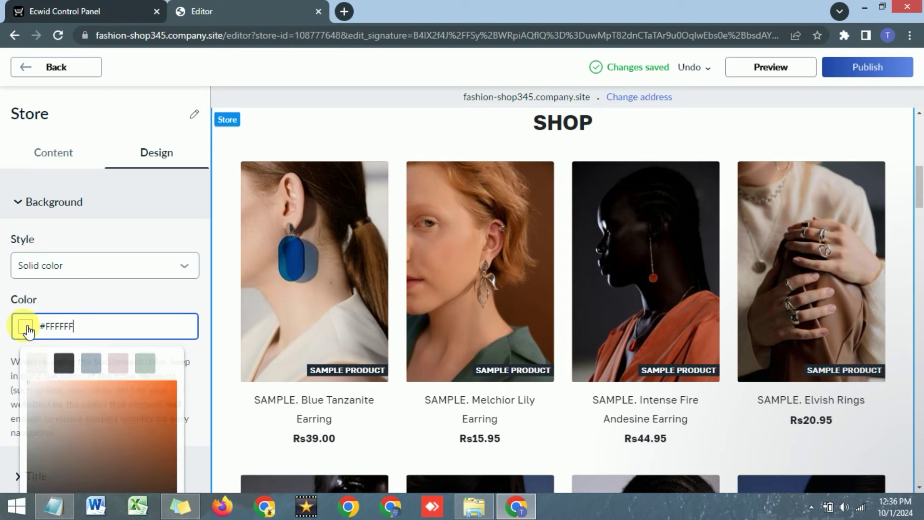
click(64, 365)
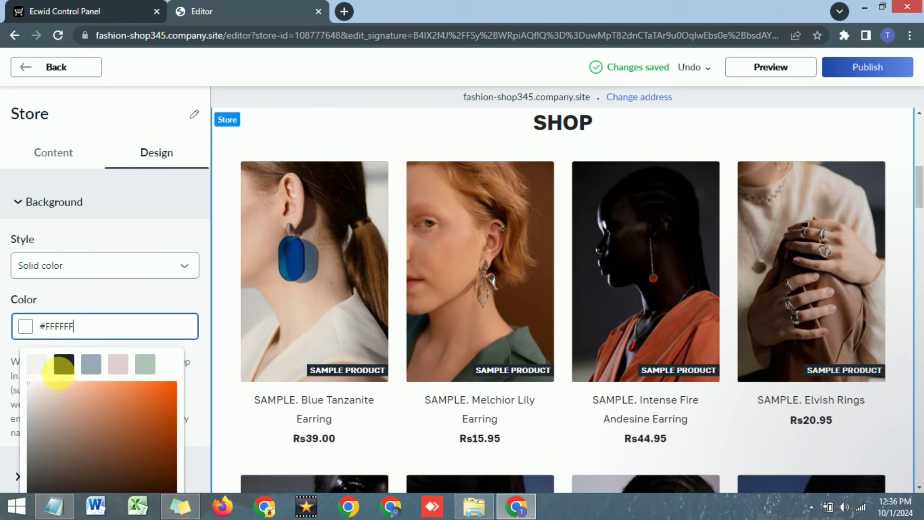
click(155, 394)
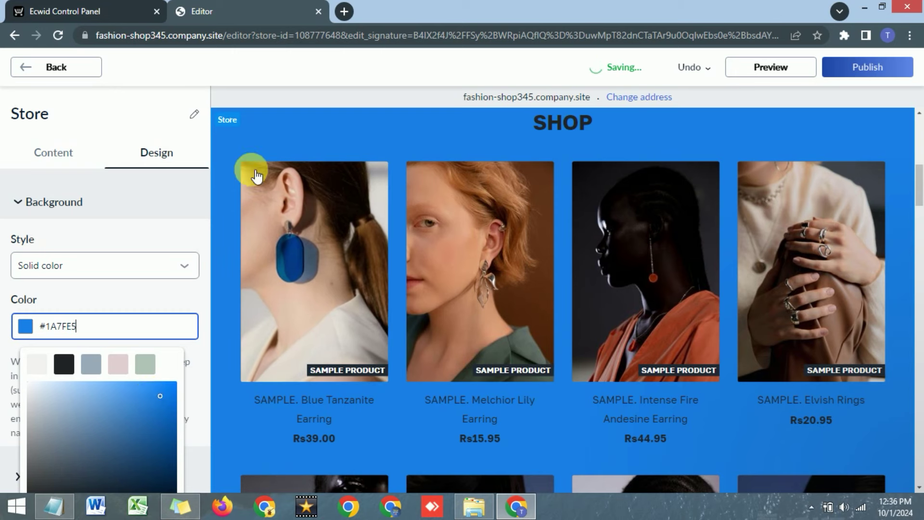
click(45, 365)
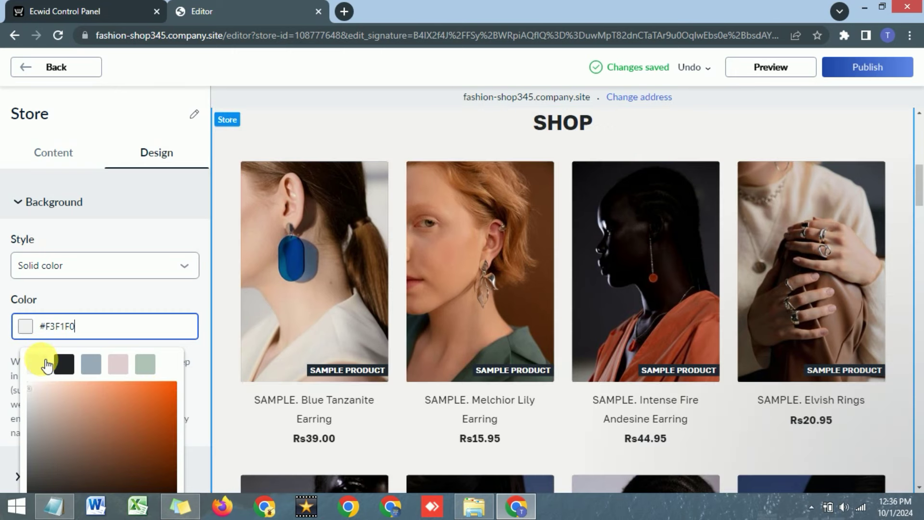
click(190, 231)
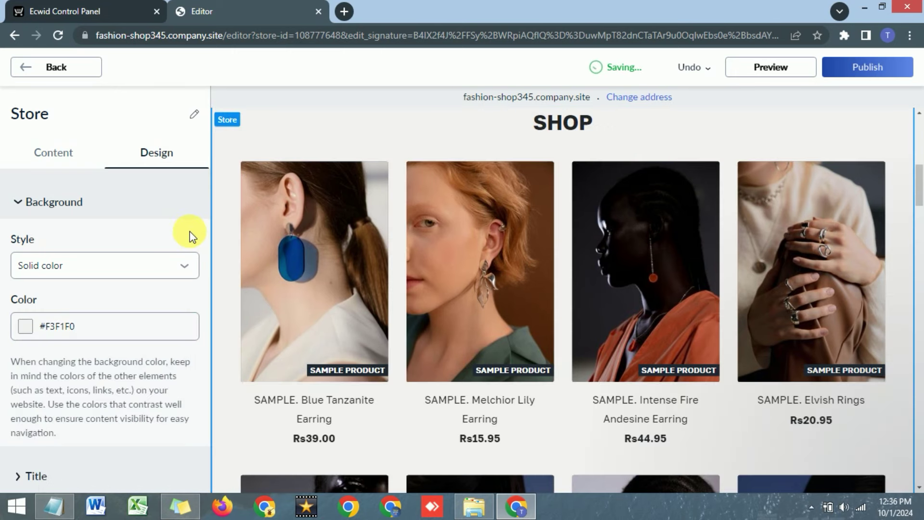
click(25, 326)
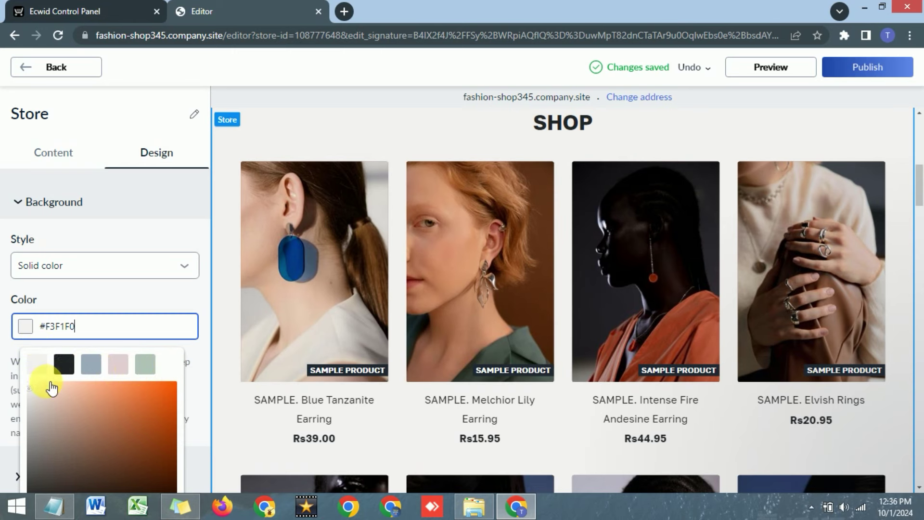
click(27, 379)
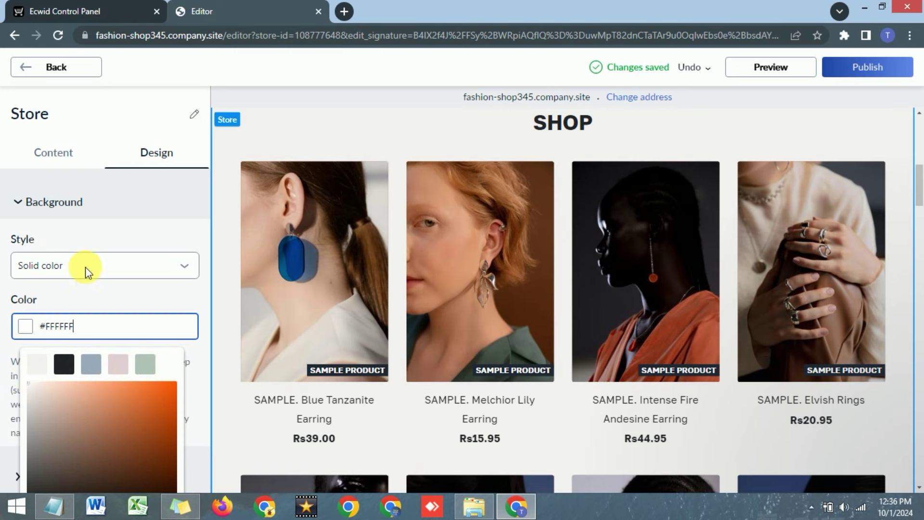
click(119, 291)
Keep the title at Default (Golos) font, size 36, and review Product name and image settings.
scroll(68, 238, down, 4)
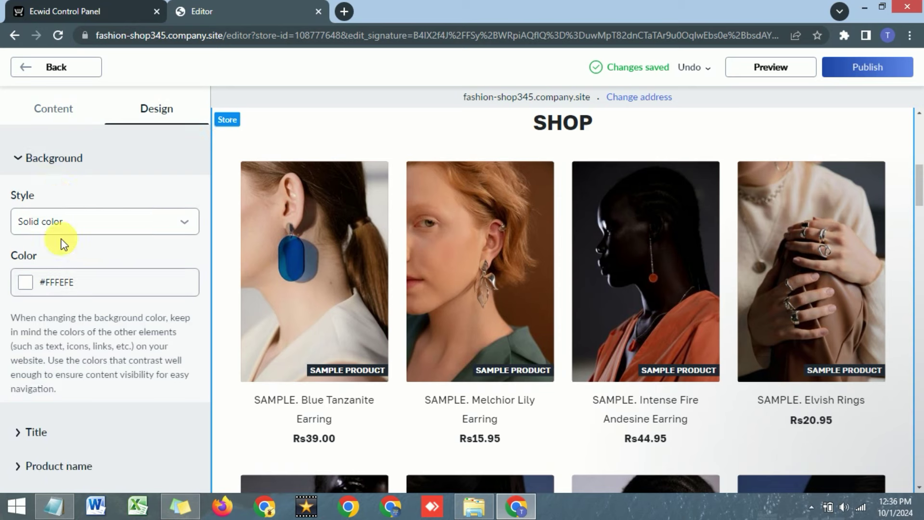
click(40, 279)
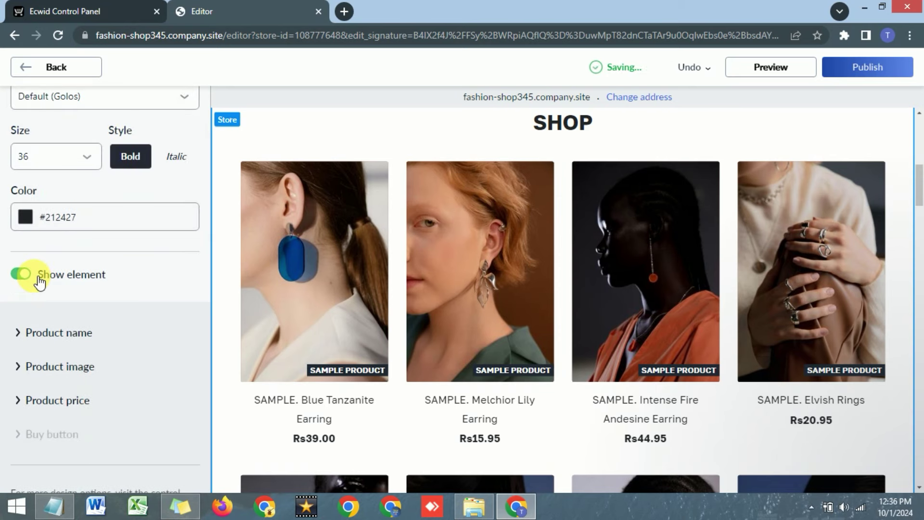
scroll(63, 205, up, 1)
scroll(62, 205, up, 1)
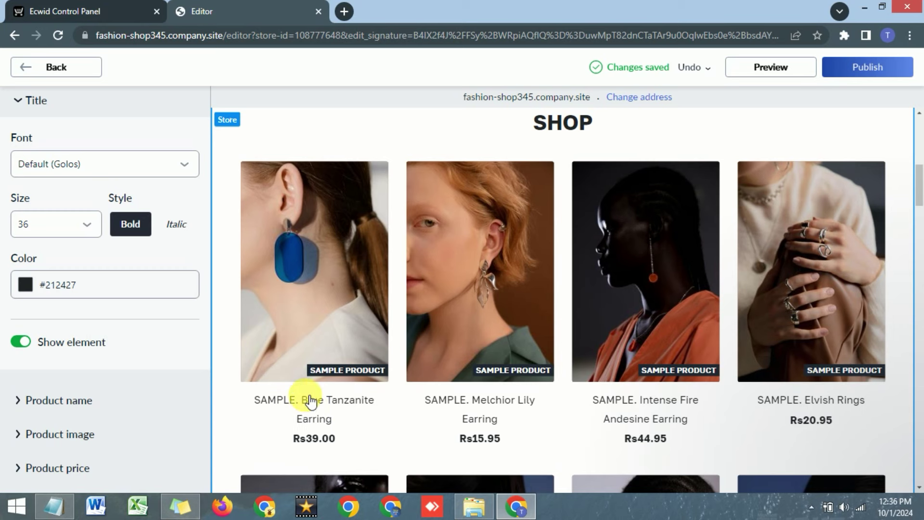
click(88, 229)
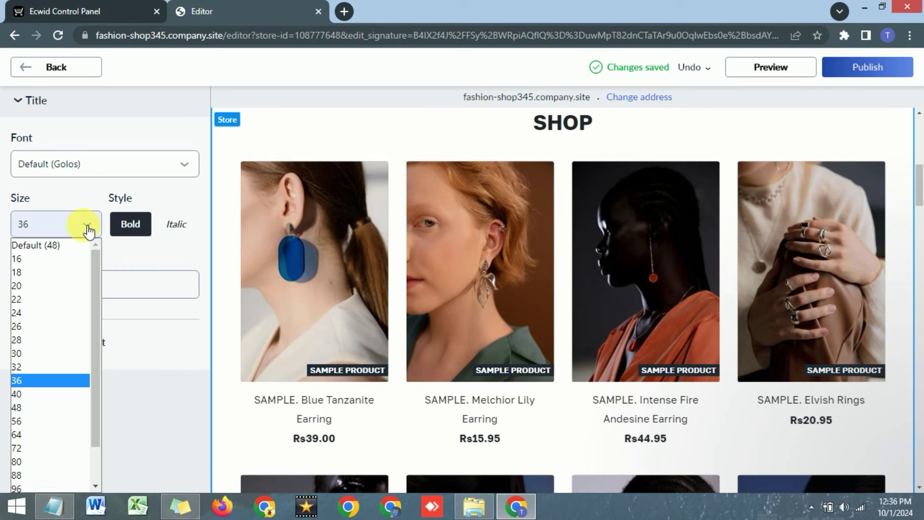
click(169, 259)
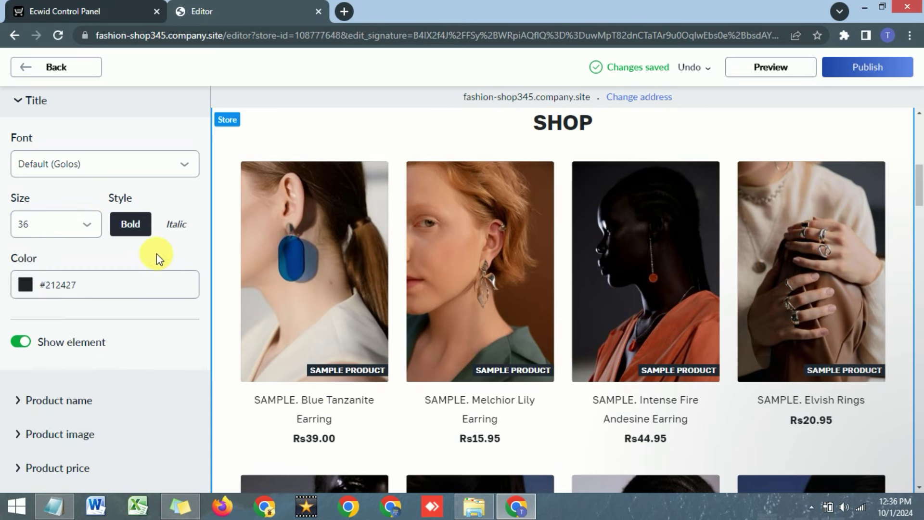
click(68, 170)
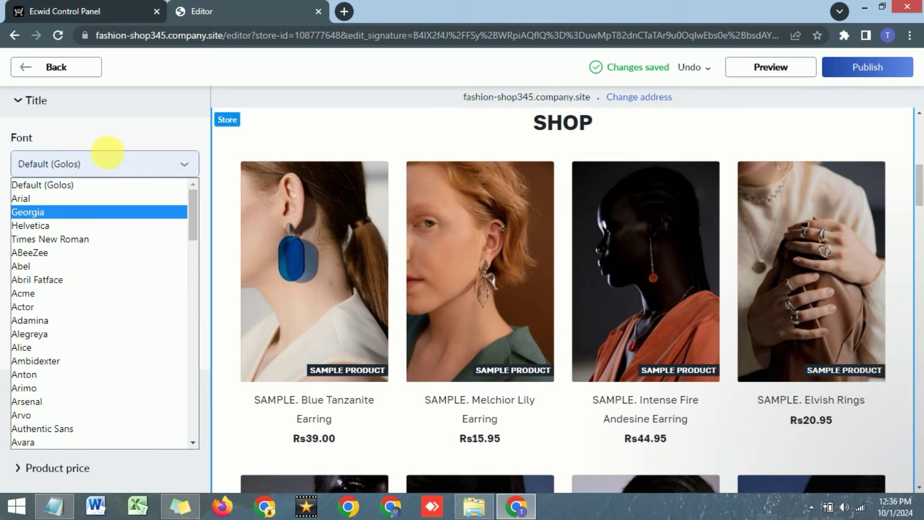
click(148, 133)
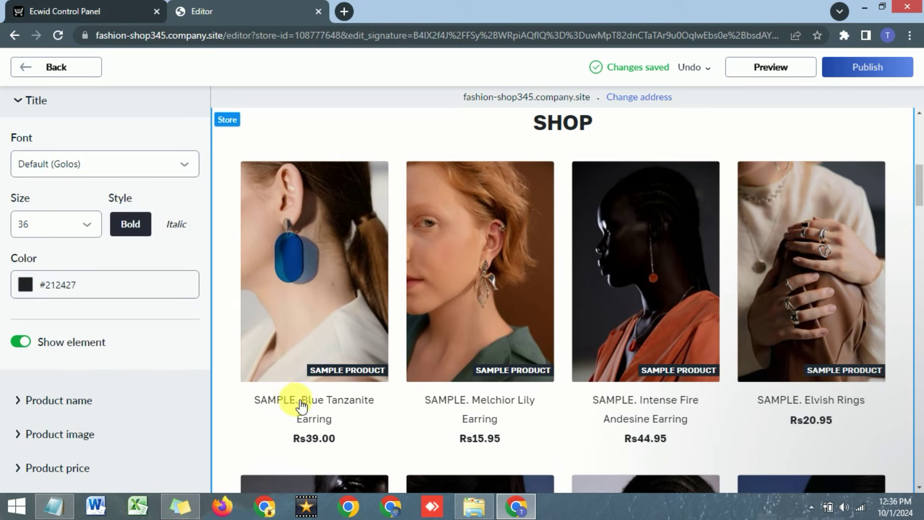
scroll(66, 360, down, 2)
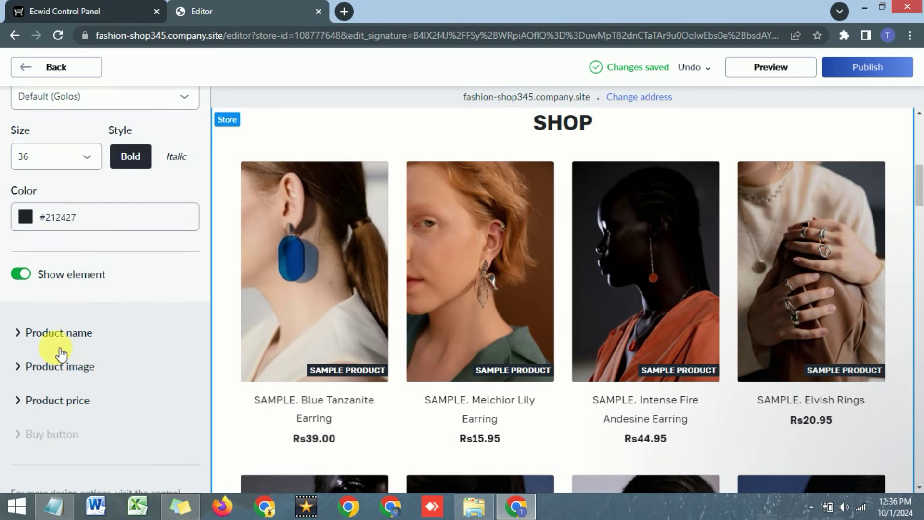
click(31, 340)
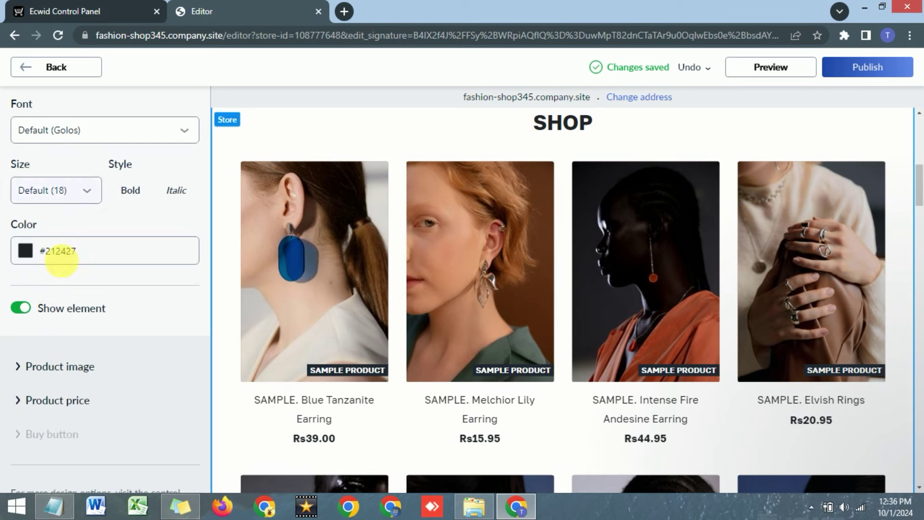
click(53, 365)
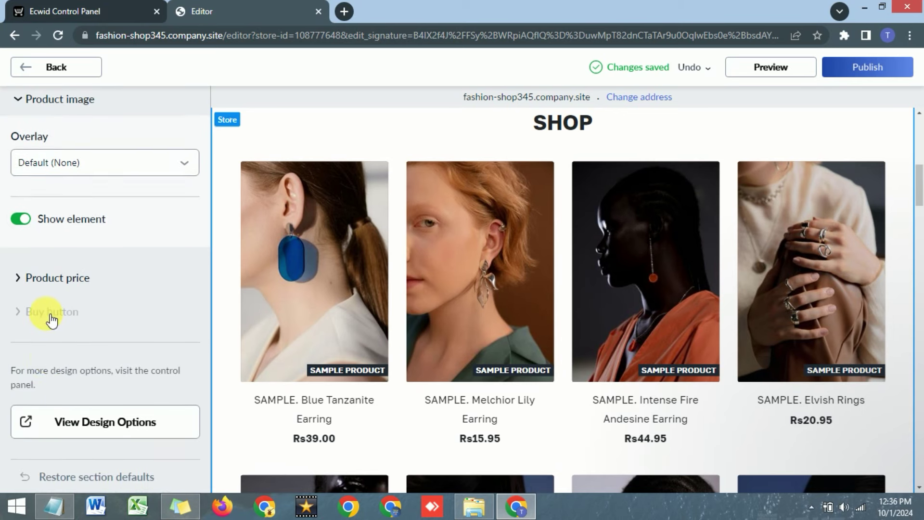
click(21, 99)
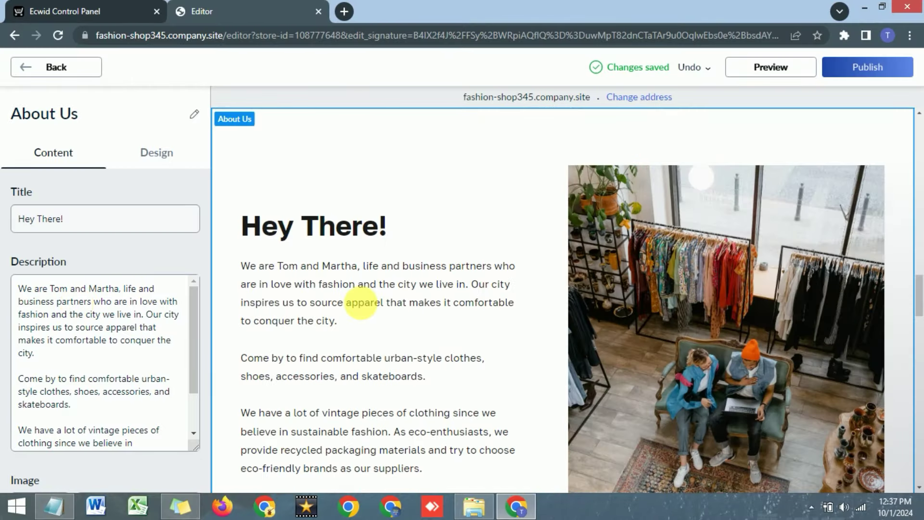
Replace the About Us image with the Screenshot_2 ring photo.
scroll(330, 303, down, 3)
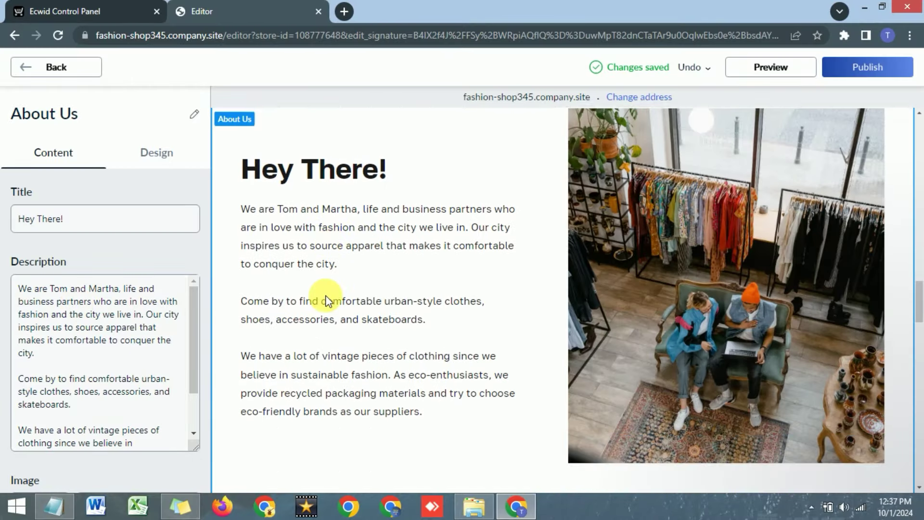
scroll(320, 412, up, 5)
scroll(397, 351, down, 1)
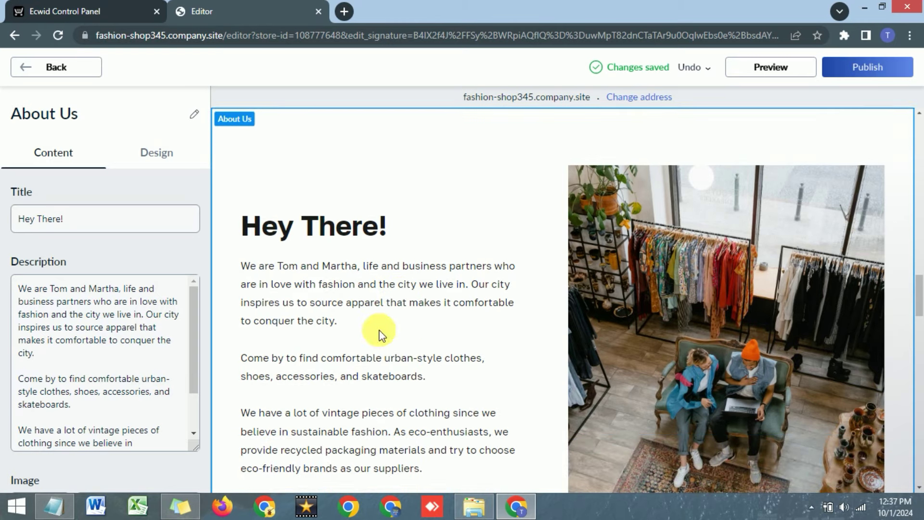
scroll(320, 278, down, 1)
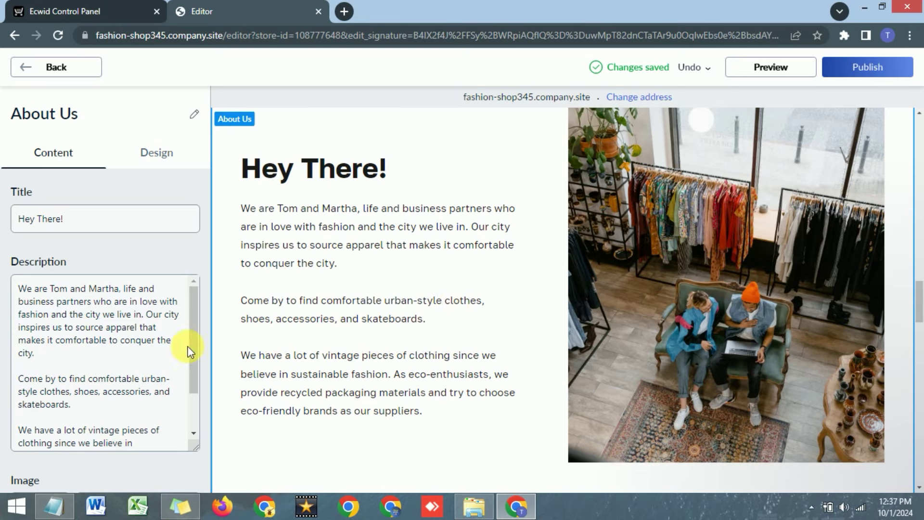
scroll(151, 368, down, 3)
scroll(65, 447, down, 3)
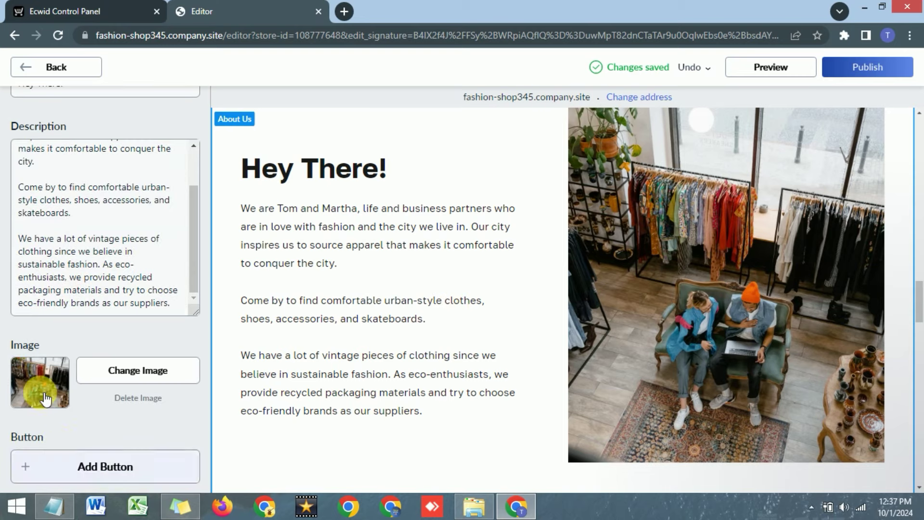
click(128, 374)
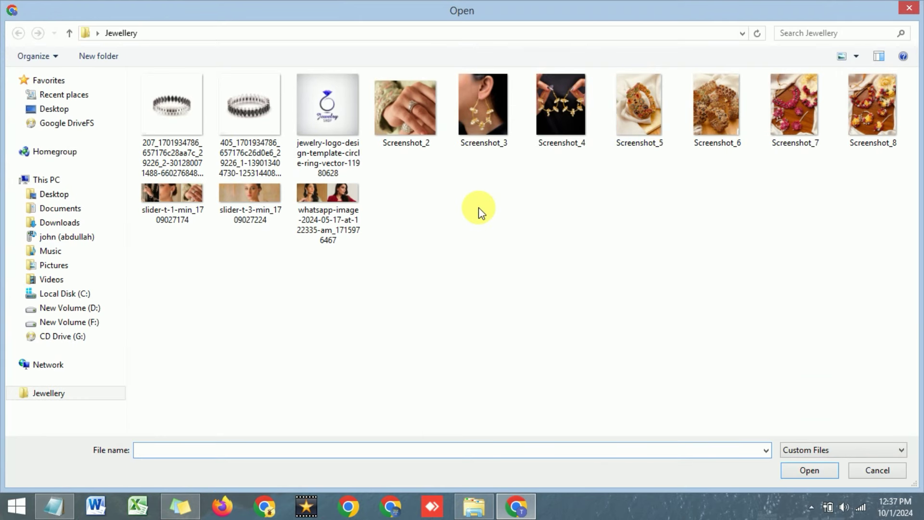
click(415, 111)
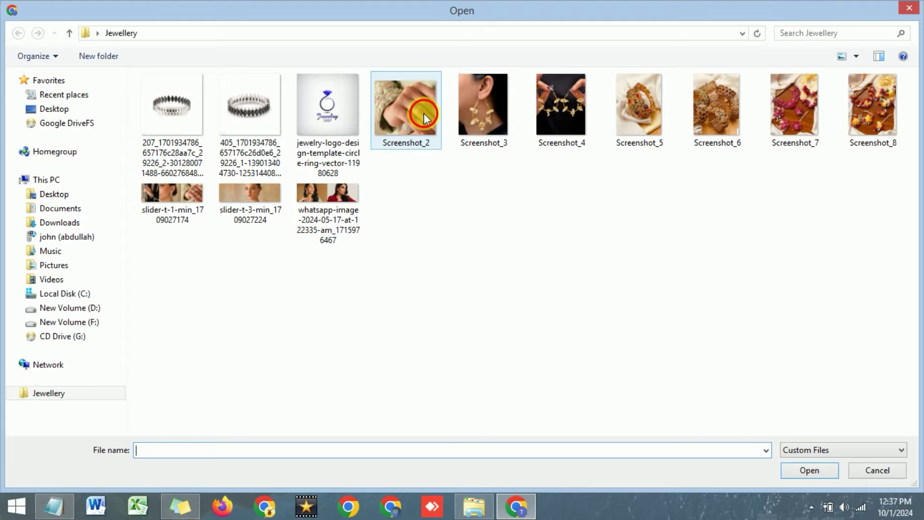
click(809, 469)
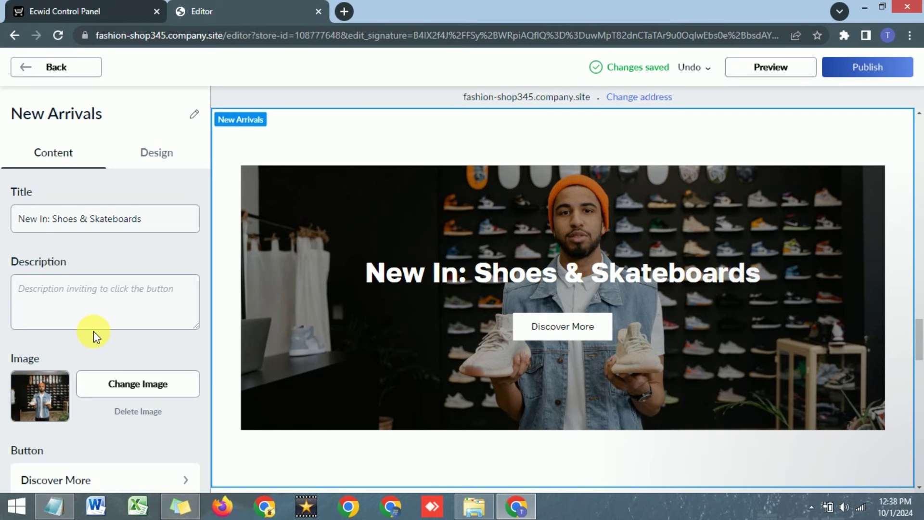
Upload a new jewellery image for the New Arrivals banner.
click(27, 67)
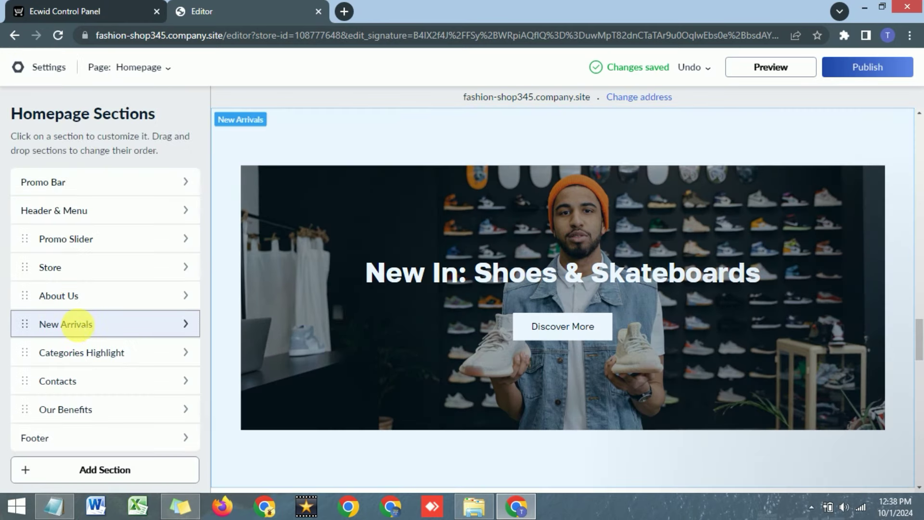
click(77, 324)
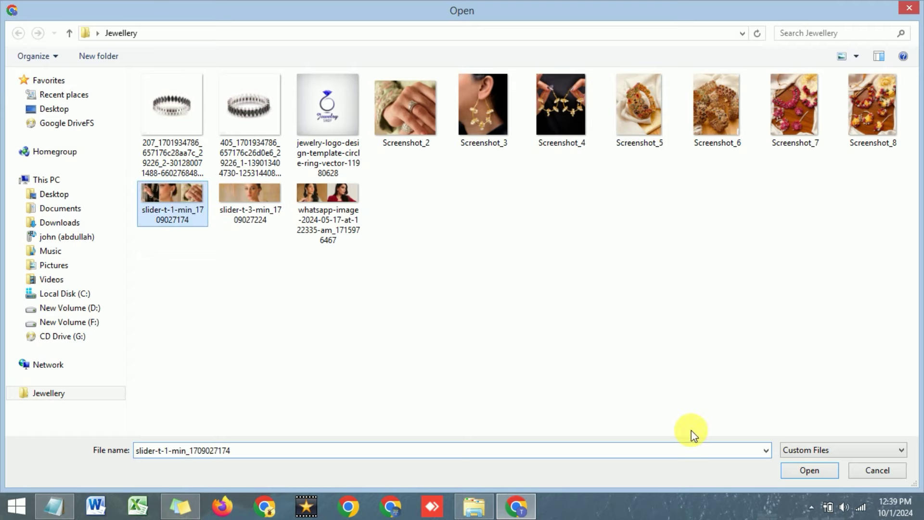
click(801, 470)
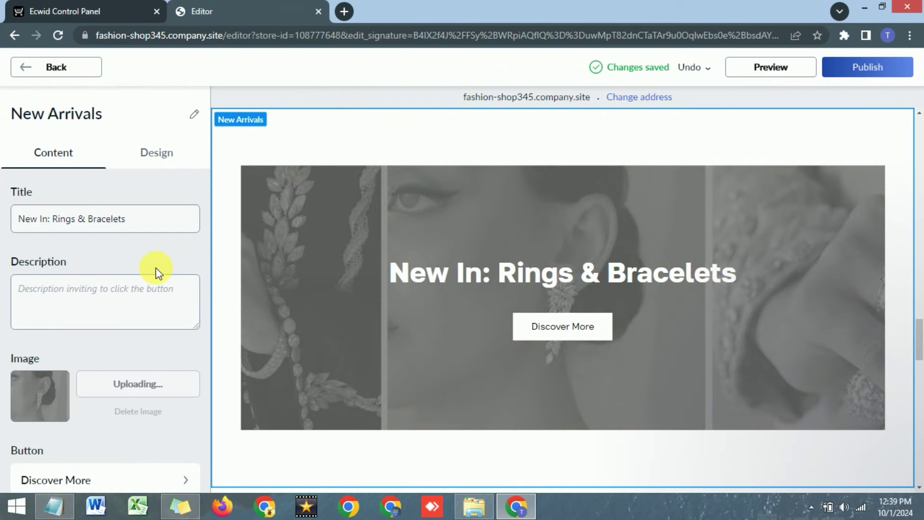
scroll(159, 273, down, 1)
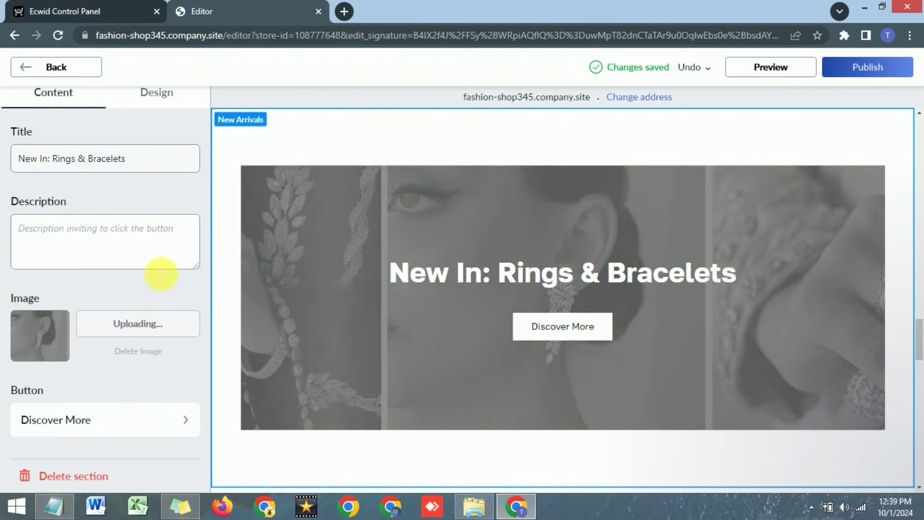
Keep the Discover More button set to Go to store.
click(109, 428)
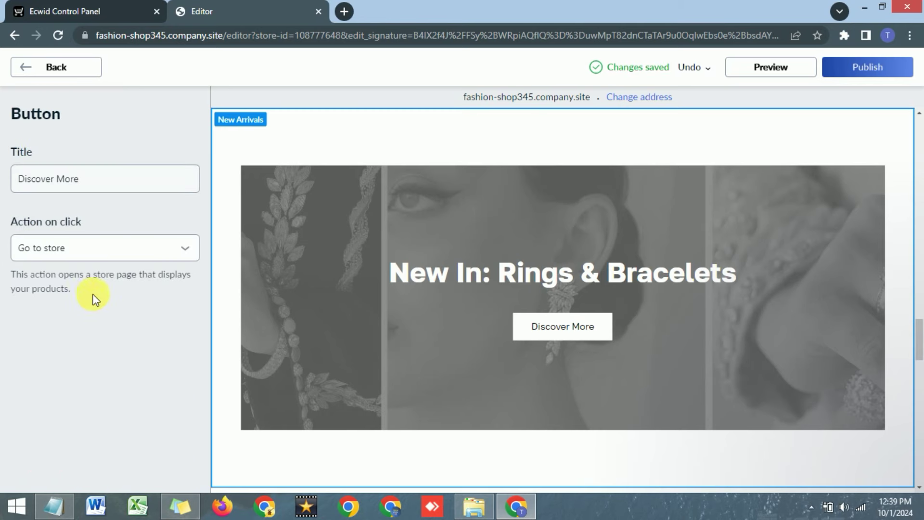
click(102, 186)
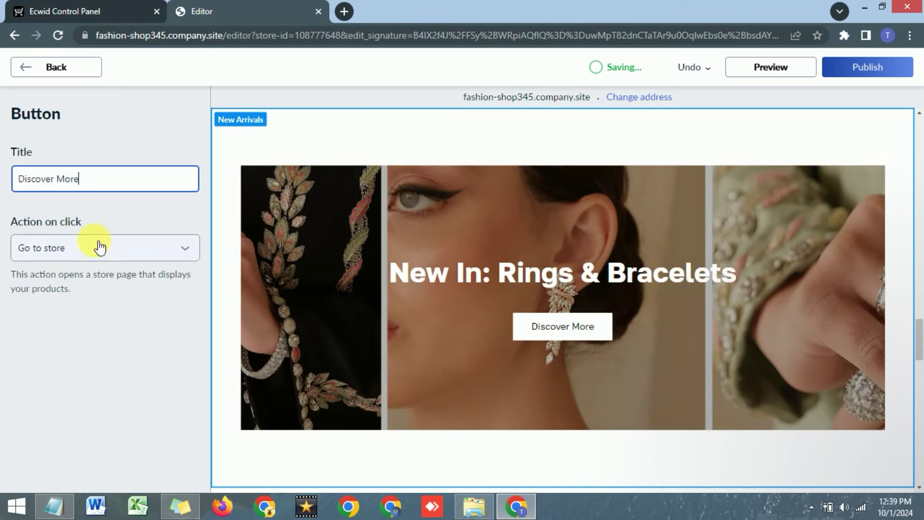
click(98, 252)
click(127, 221)
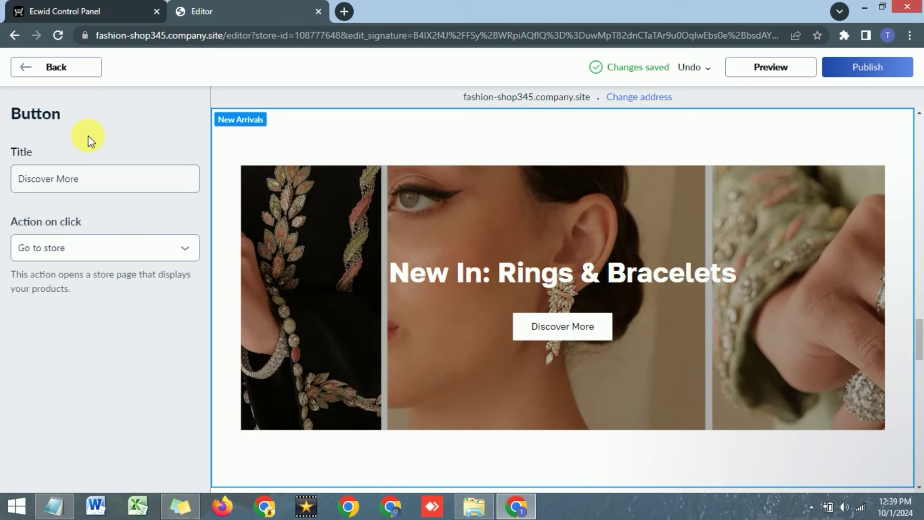
click(44, 72)
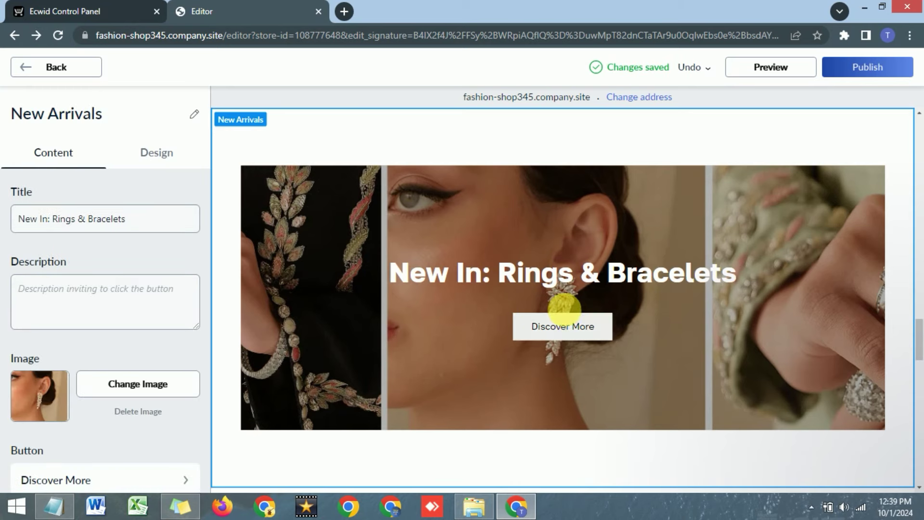
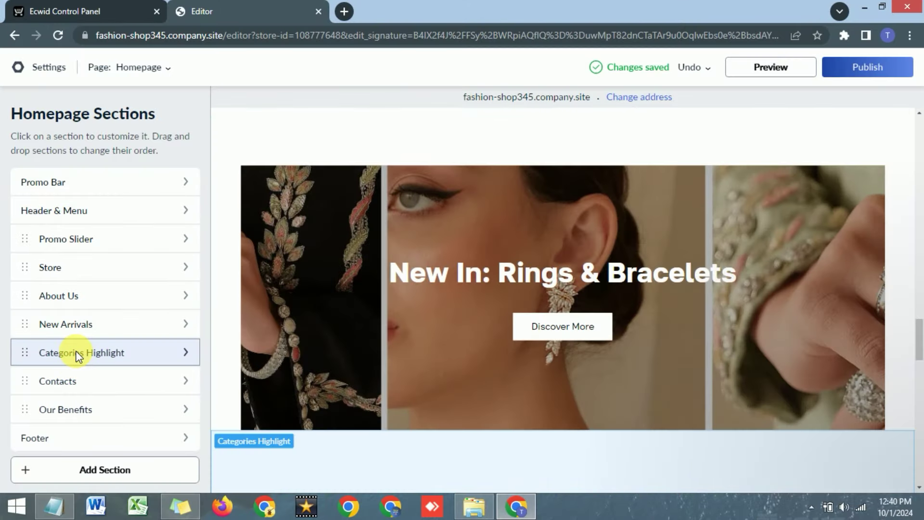
Look over the Categories Highlight and Contacts section settings on the homepage.
click(77, 353)
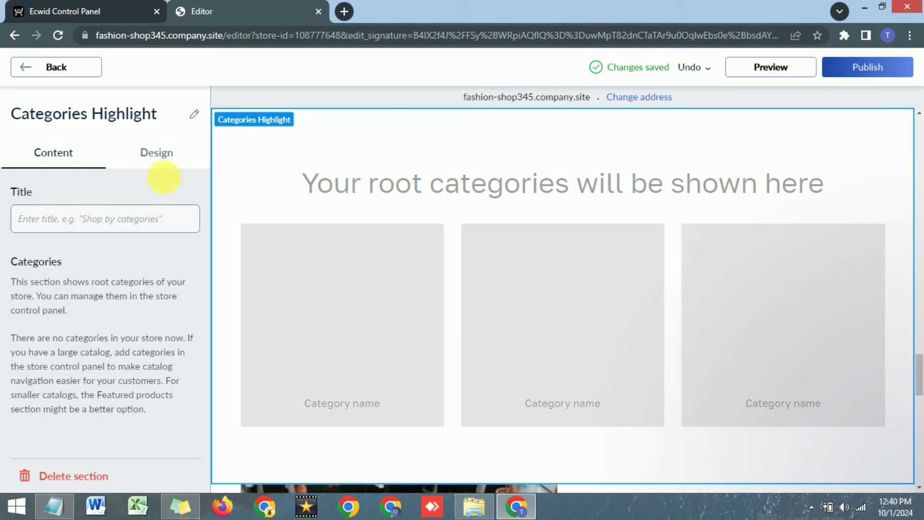
click(26, 68)
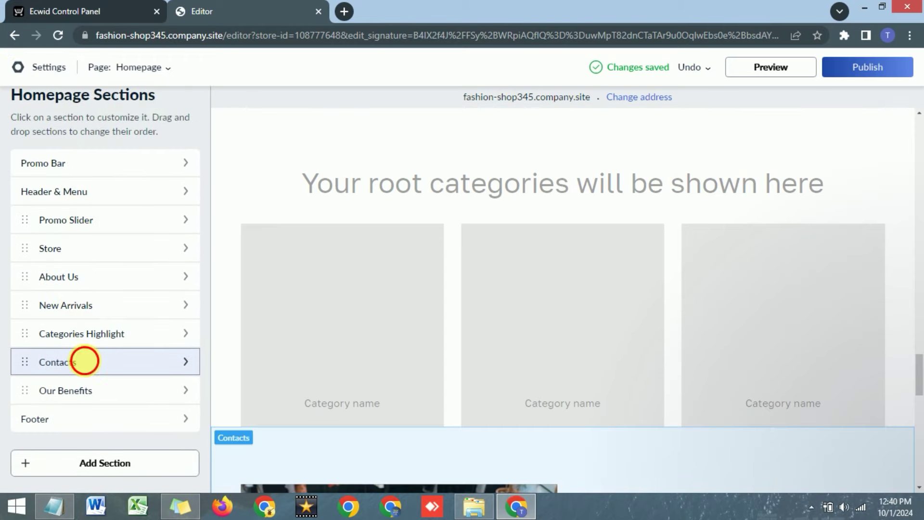
click(85, 382)
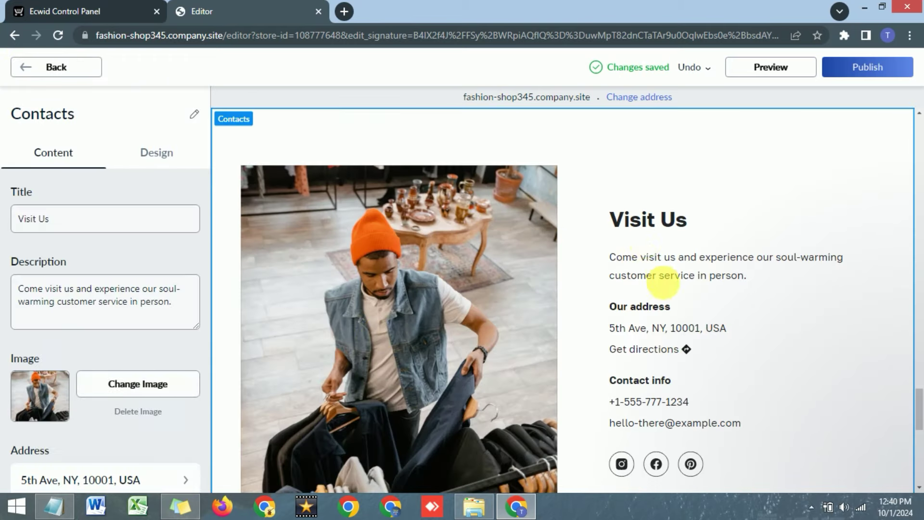
key(Escape)
scroll(495, 303, down, 4)
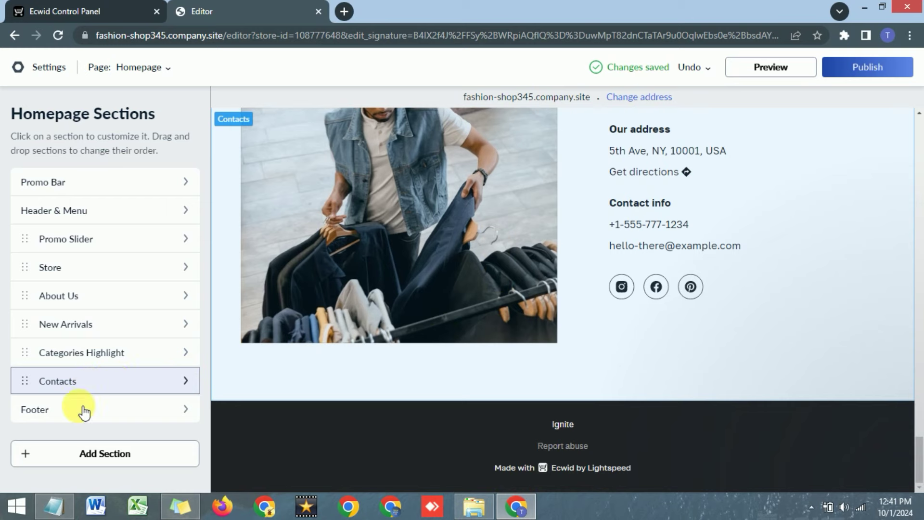
Replace the footer copyright text 'Ignite' with 'Fashion Hub'.
click(68, 409)
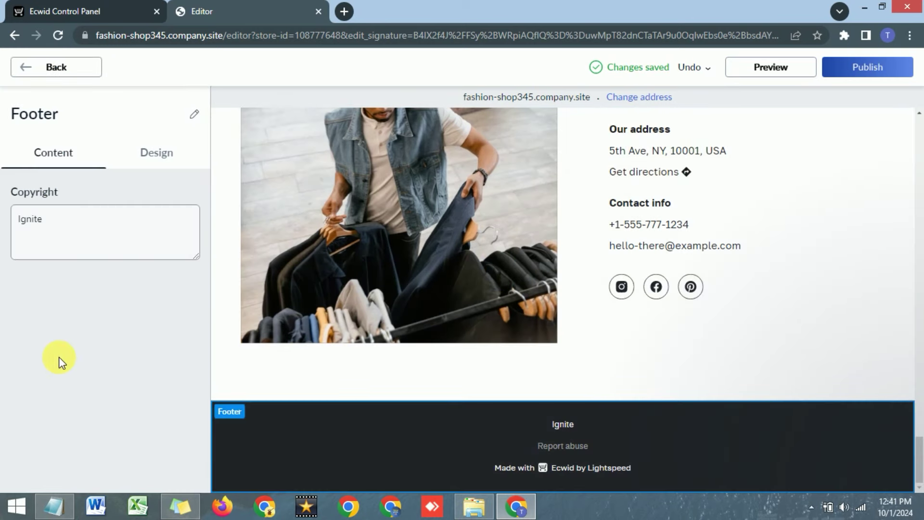
drag(95, 220, 2, 229)
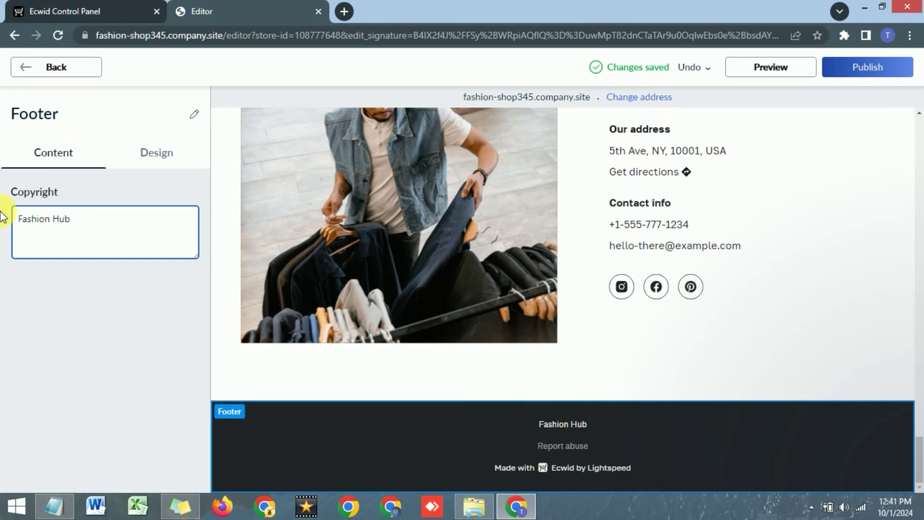
drag(539, 423, 593, 428)
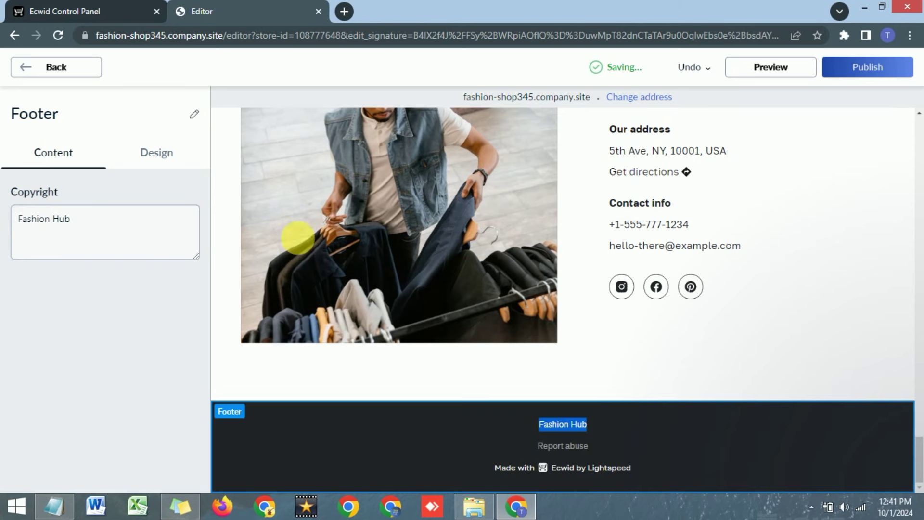
Set the footer background colour to red (#F3294C).
click(162, 157)
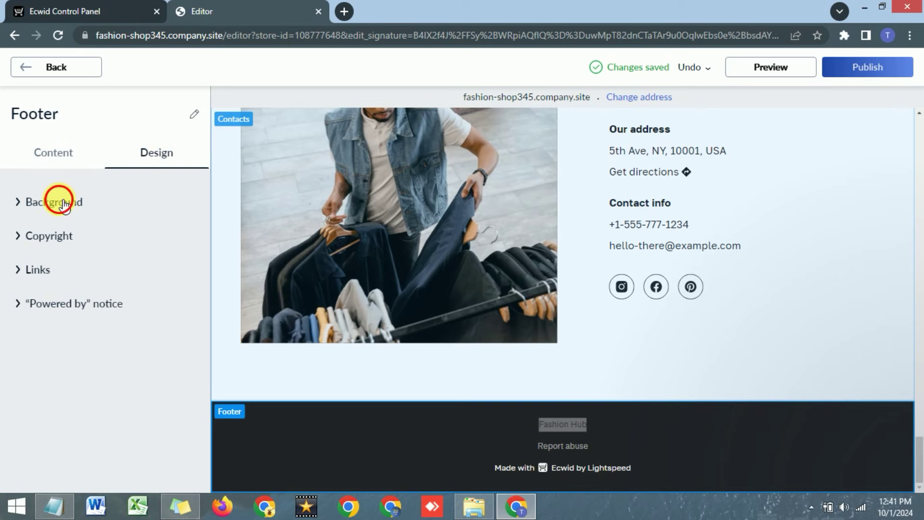
click(63, 202)
click(27, 328)
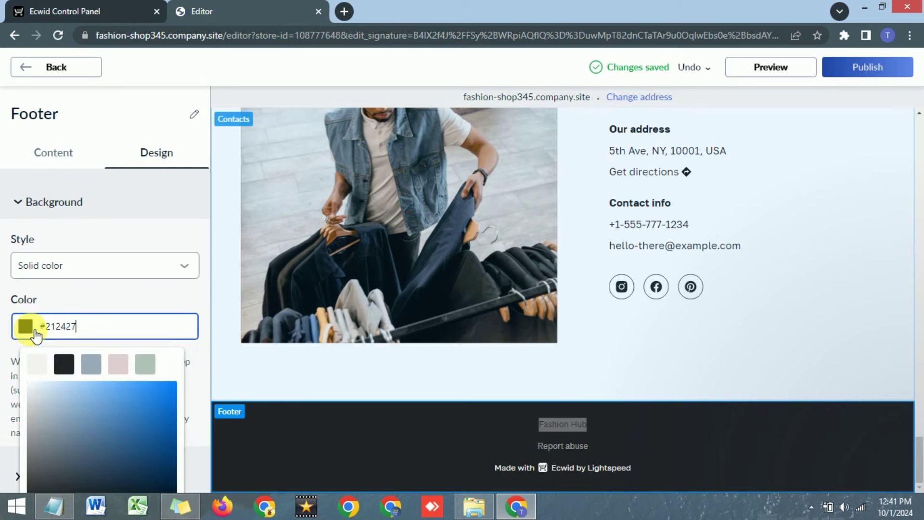
click(118, 364)
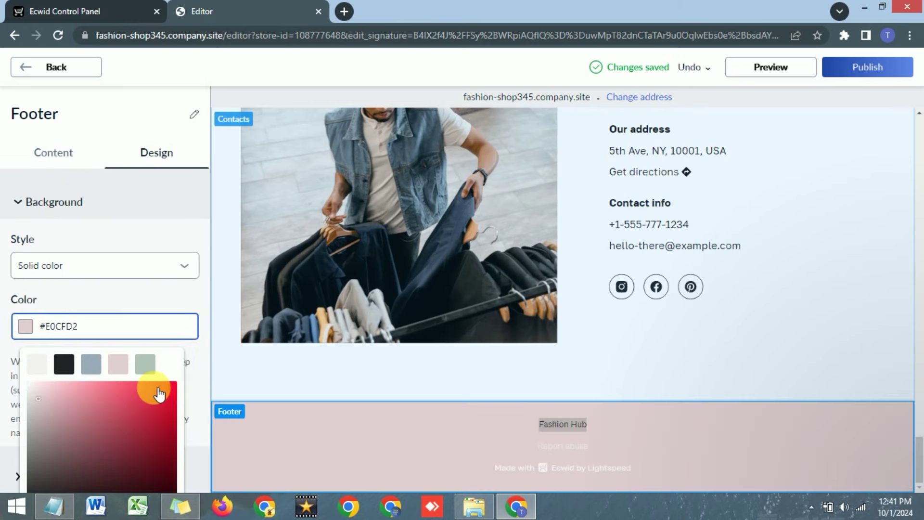
click(153, 389)
scroll(168, 394, down, 1)
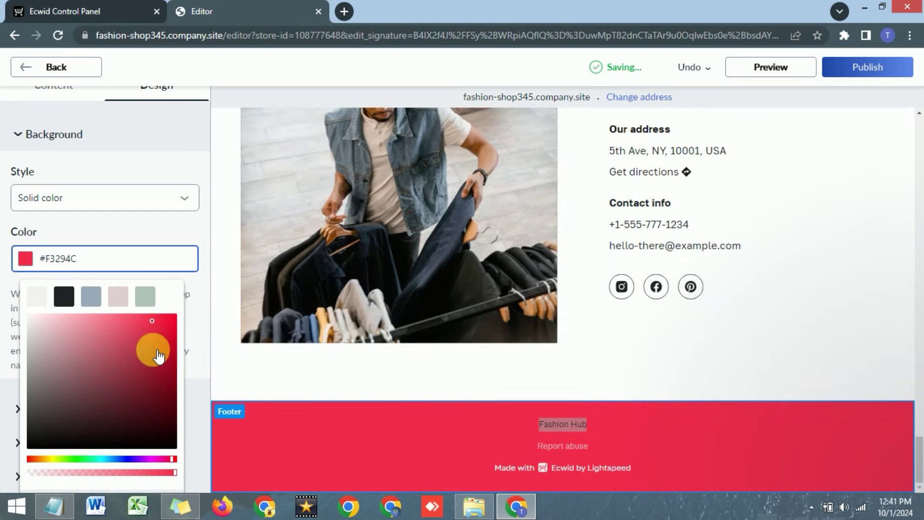
click(102, 223)
Review the footer's copyright text and link style options, then return to the section list.
scroll(96, 219, down, 1)
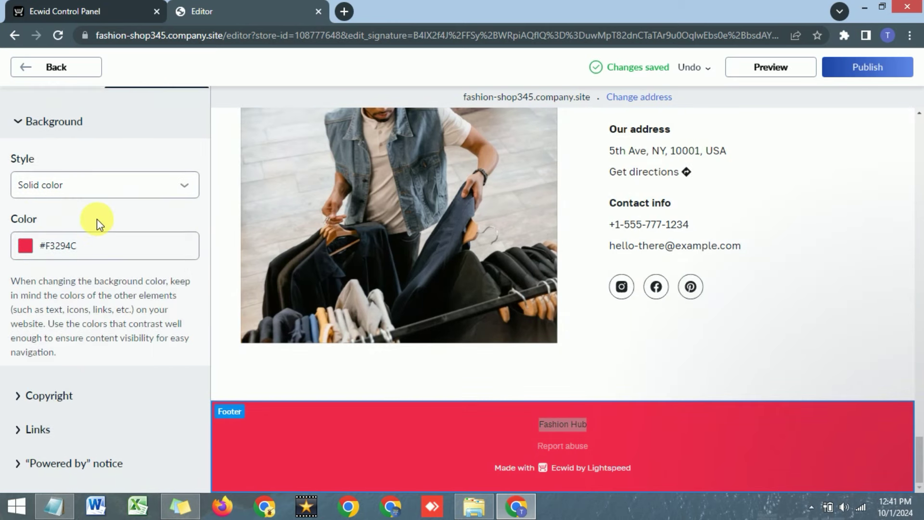
click(48, 395)
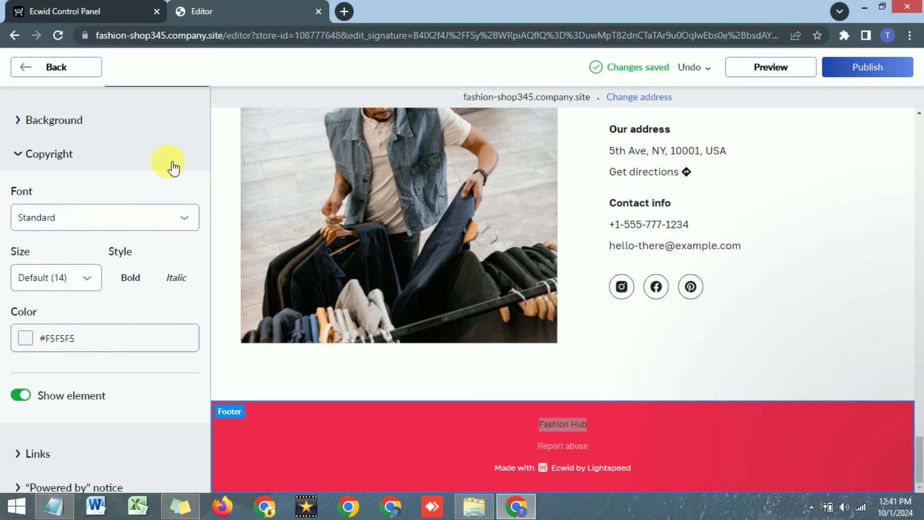
scroll(52, 465, down, 1)
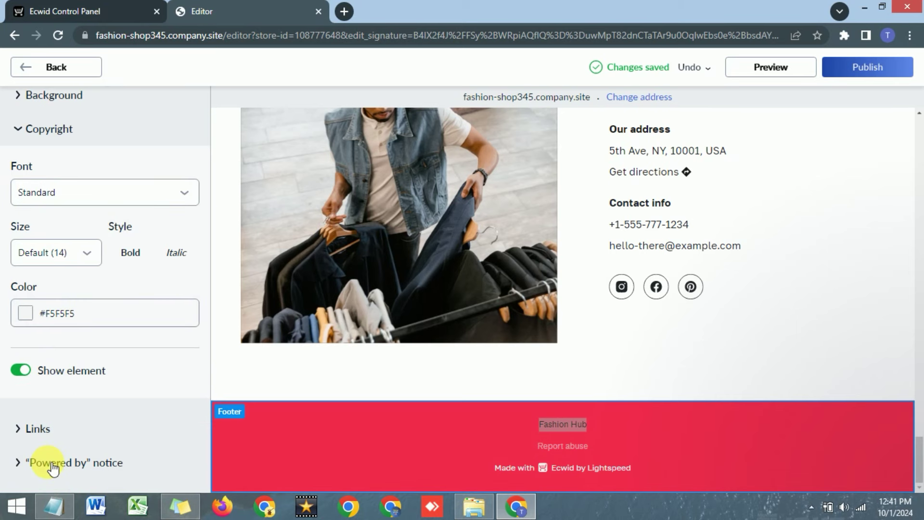
click(32, 431)
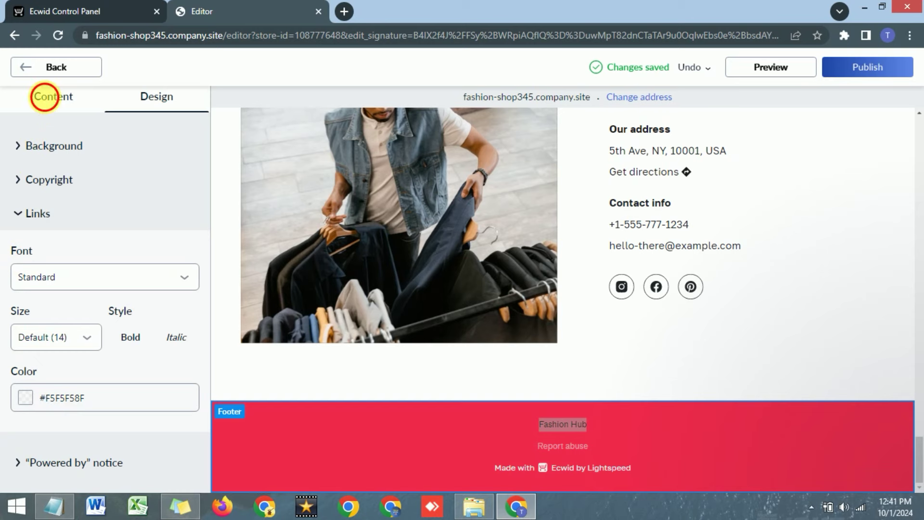
click(44, 97)
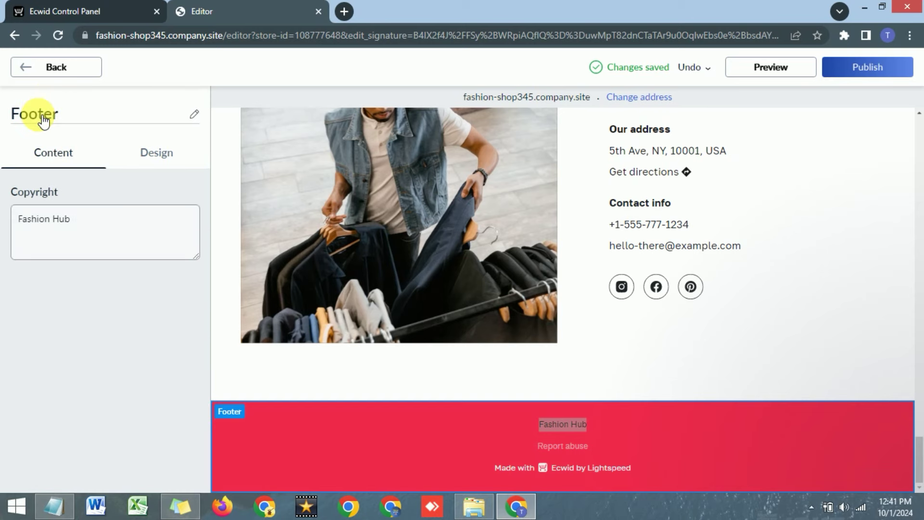
click(30, 67)
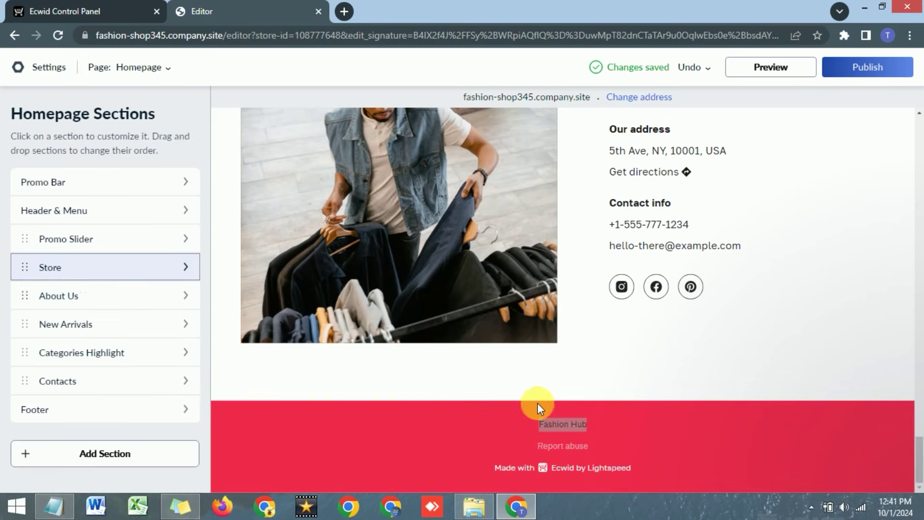
scroll(537, 403, up, 10)
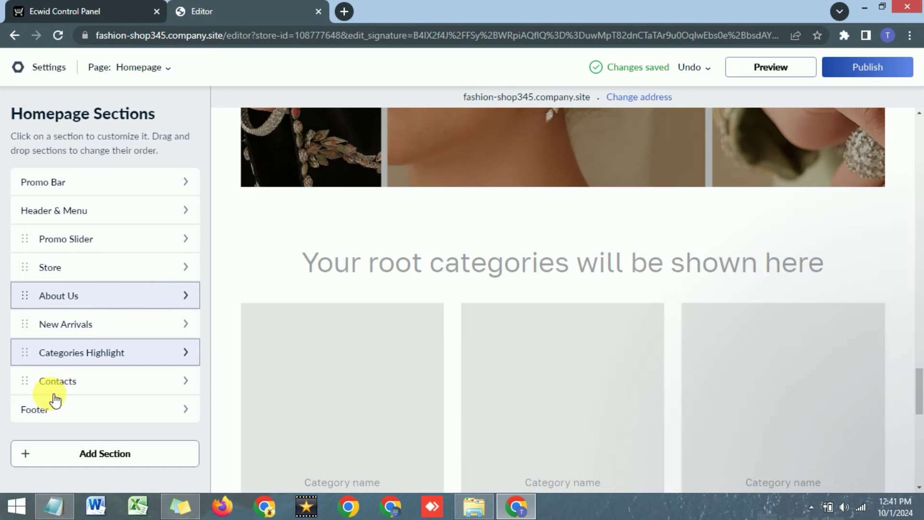
Add a Customer Reviews section using the 'Why Clients Love Us' template.
click(86, 456)
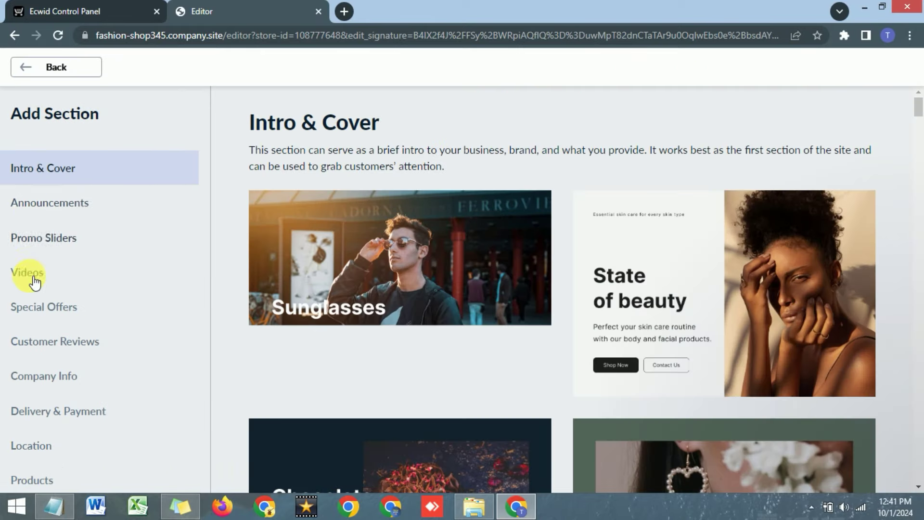
click(66, 354)
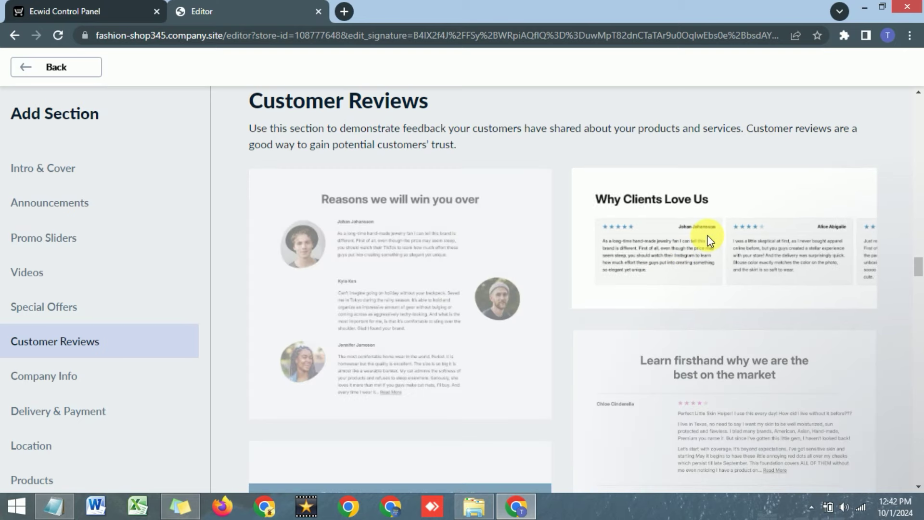
click(712, 240)
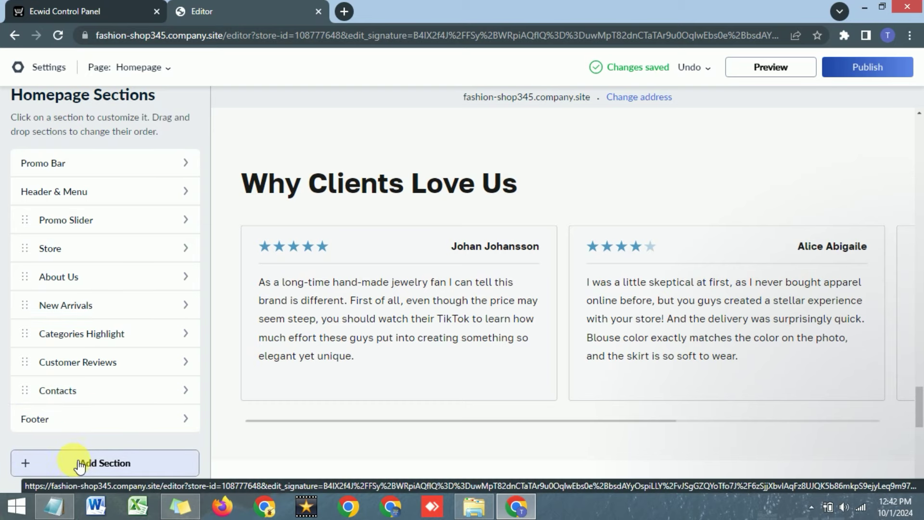
Publish the Instant Site, dismiss the confirmation, and go to the store's General Settings.
scroll(443, 286, up, 10)
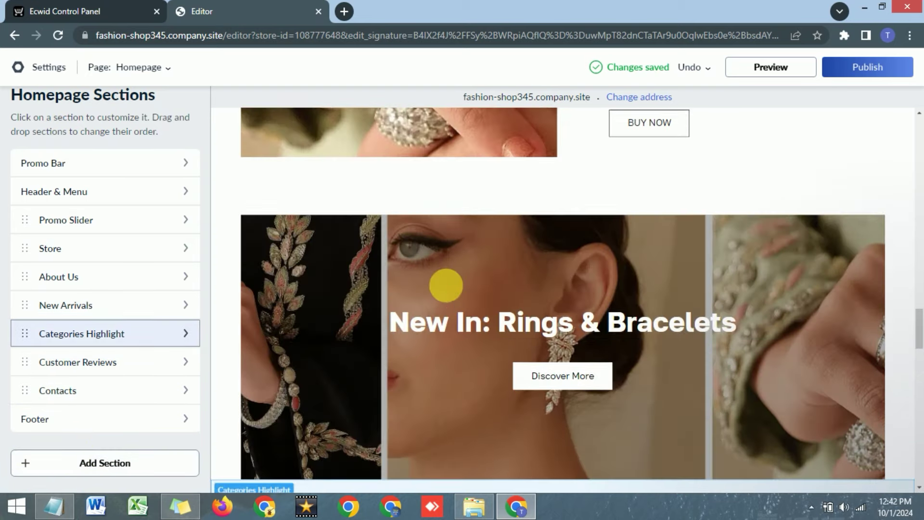
scroll(445, 285, up, 15)
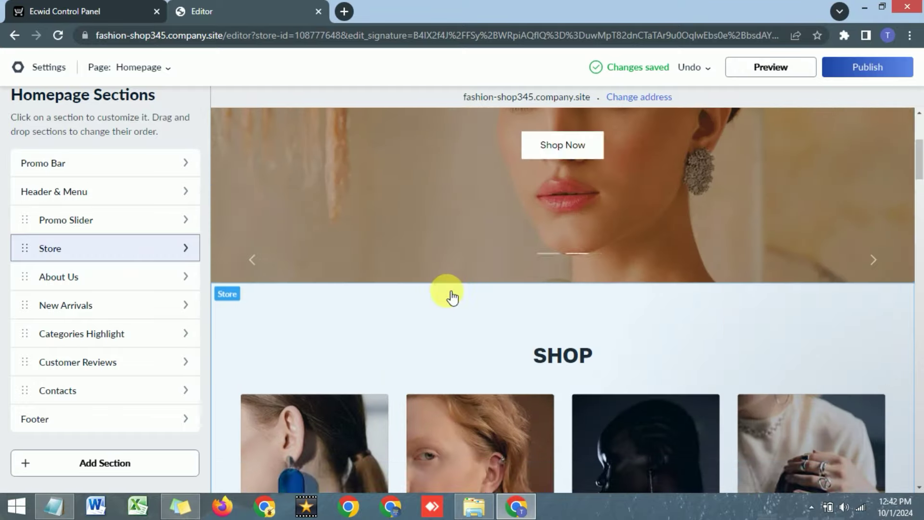
scroll(453, 298, up, 5)
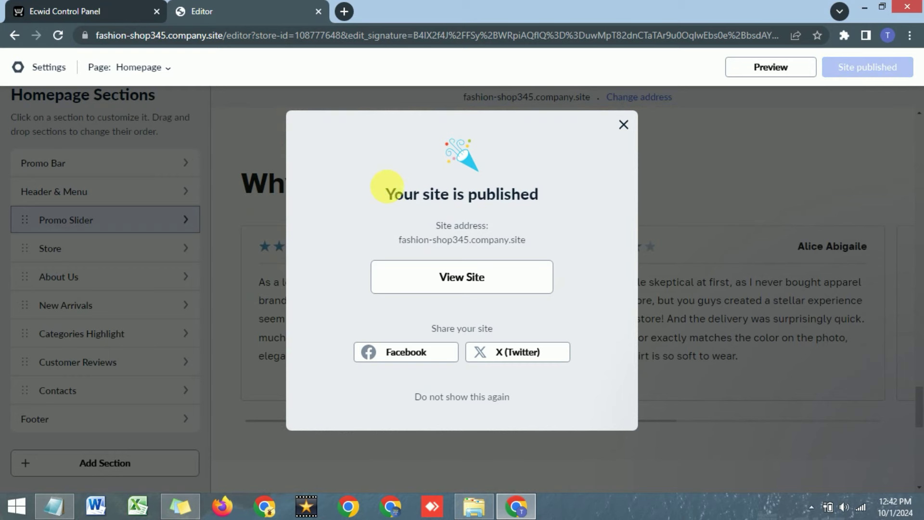
click(623, 125)
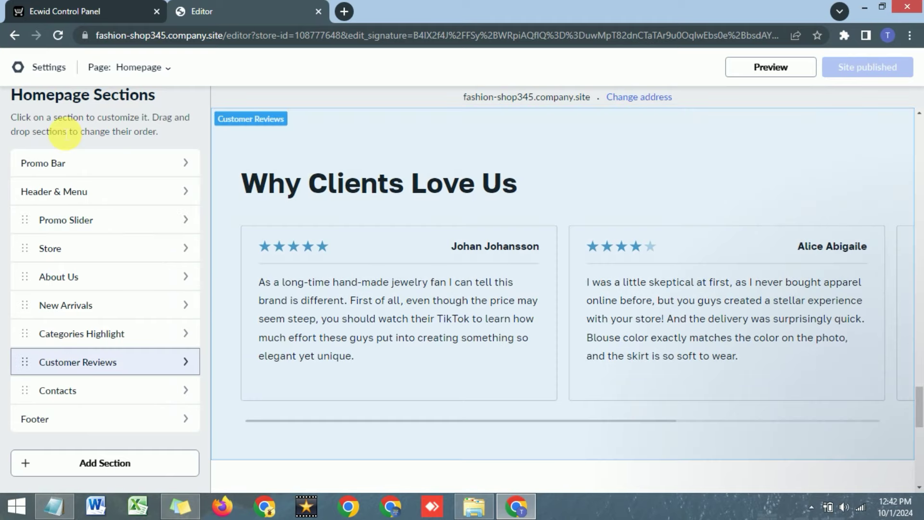
scroll(72, 128, up, 1)
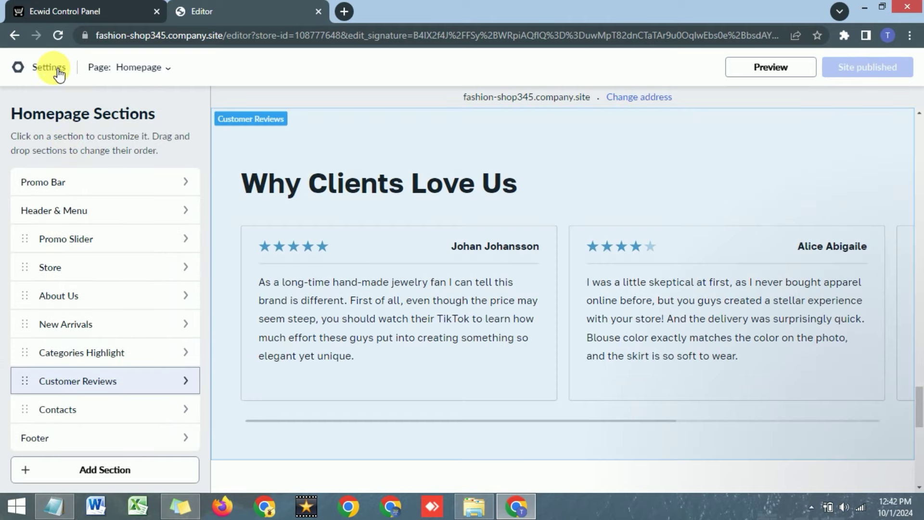
click(44, 10)
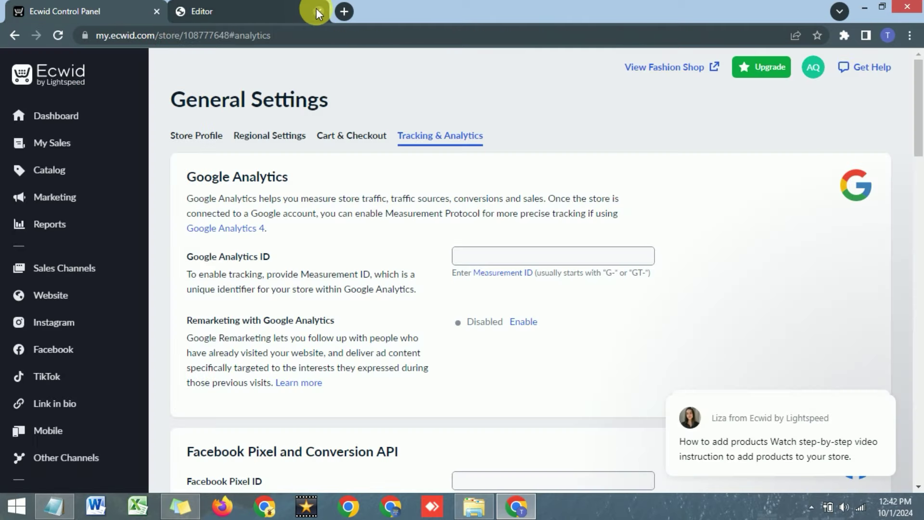
Close the site editor and start a new product from the Products list.
click(317, 10)
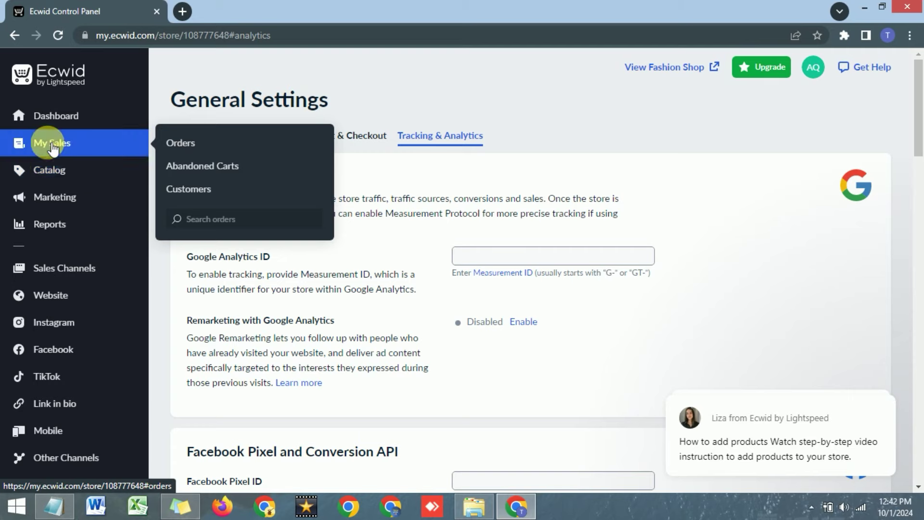
mouse_move(53, 173)
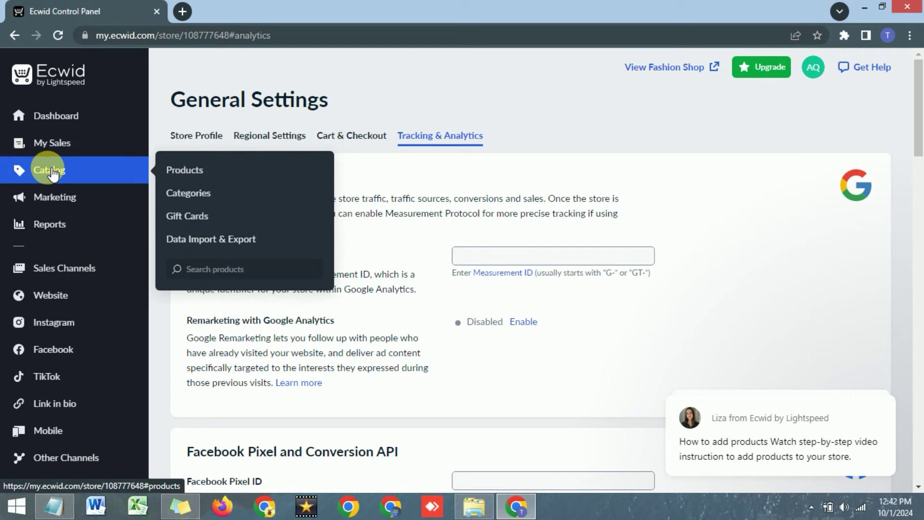
click(195, 172)
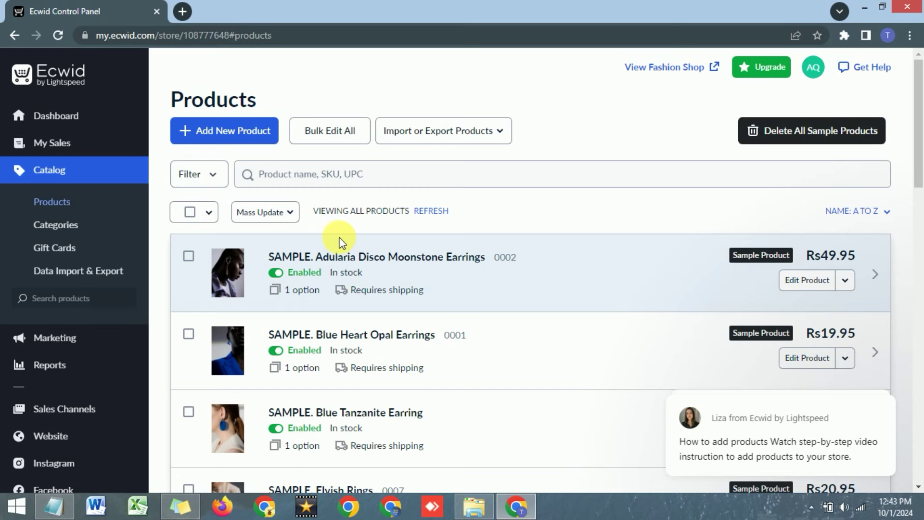
click(208, 135)
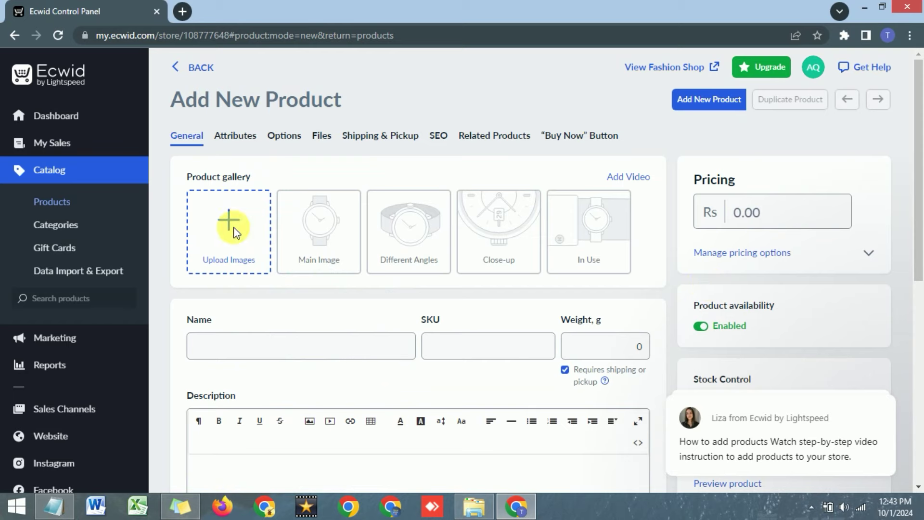
Upload Screenshot_3 and Screenshot_4 from the Jewellery folder to the product gallery.
click(229, 226)
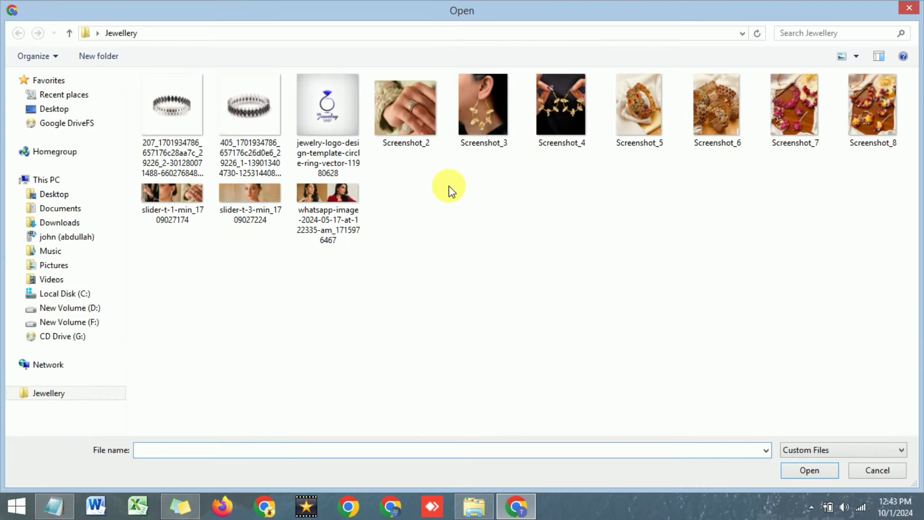
click(480, 126)
ctrl+click(569, 130)
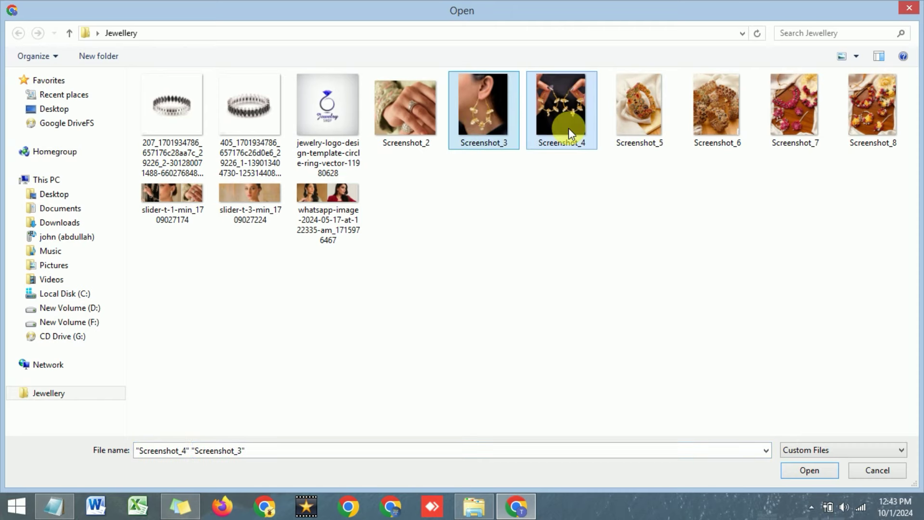
click(803, 473)
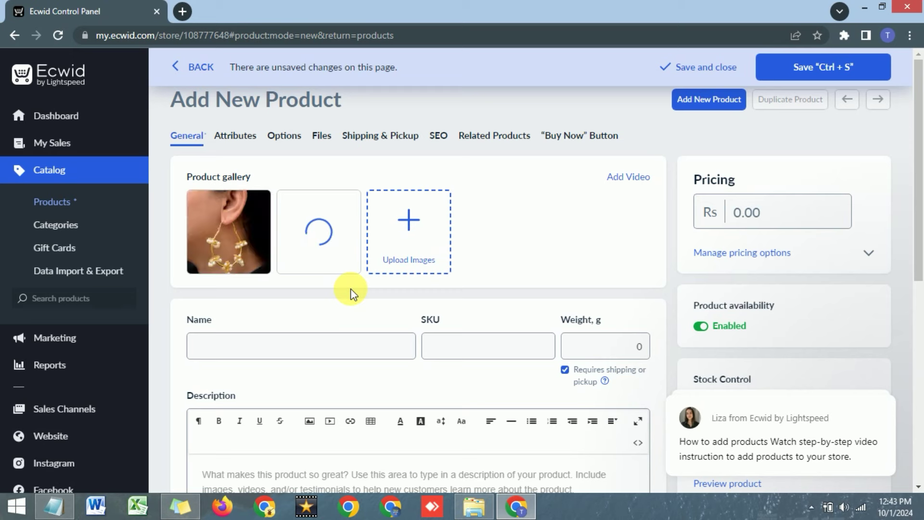
Paste in the name 'Stylish big size Pearl Hoops NJ-1881' and its product description.
click(286, 356)
text(Stylish big size Pearl Hoops NJ-1881)
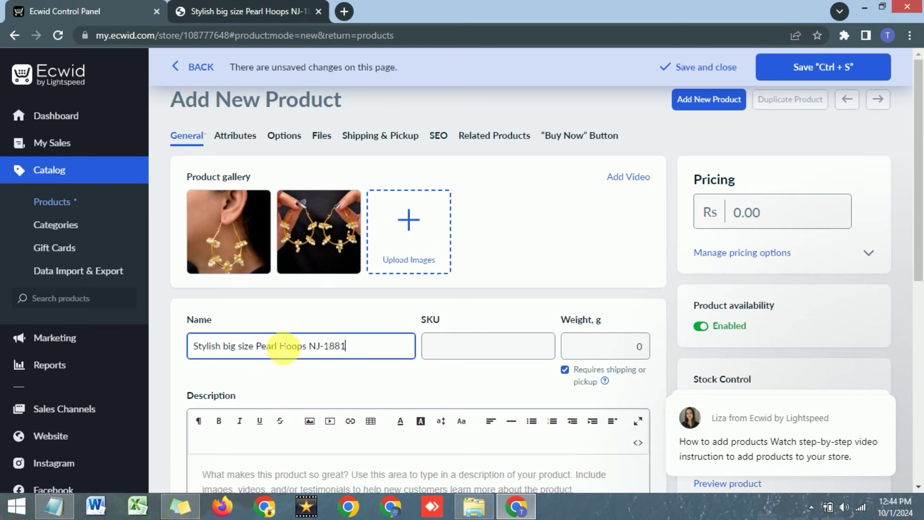
scroll(284, 346, down, 1)
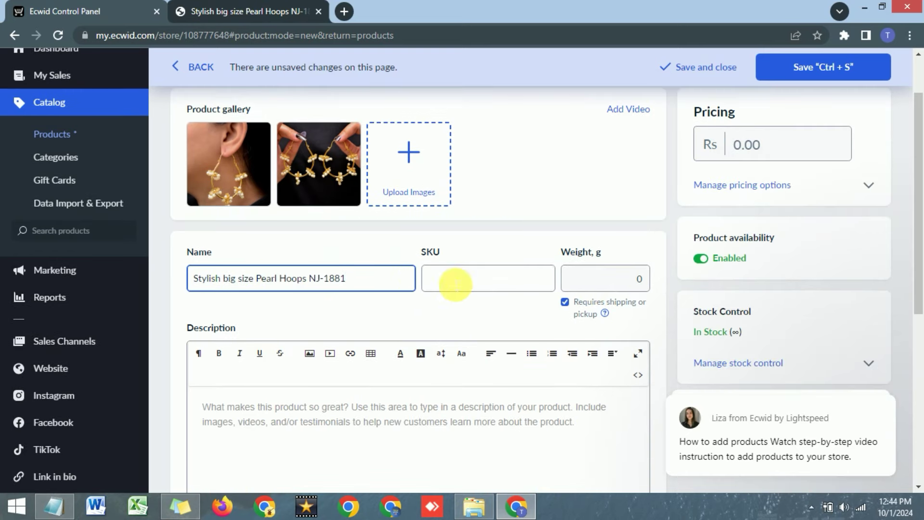
scroll(248, 89, down, 1)
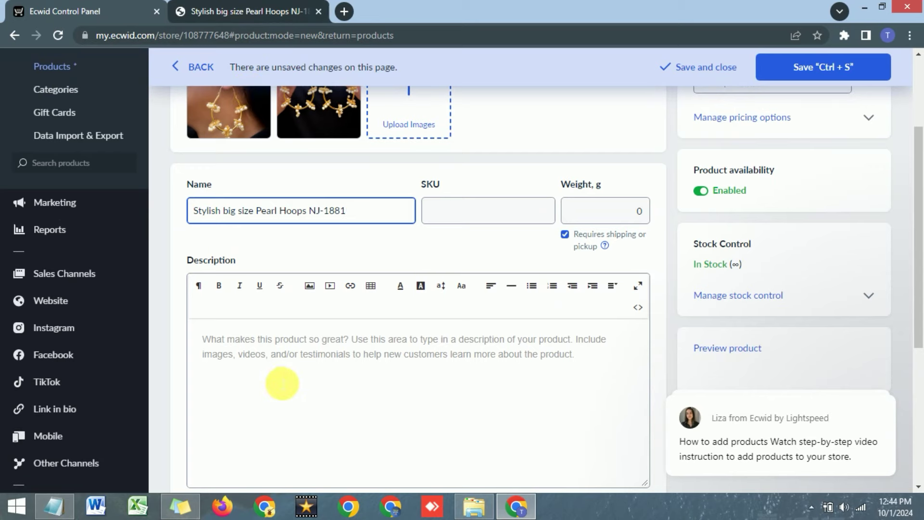
click(279, 383)
key(ctrl+v)
scroll(279, 346, down, 5)
scroll(279, 346, up, 6)
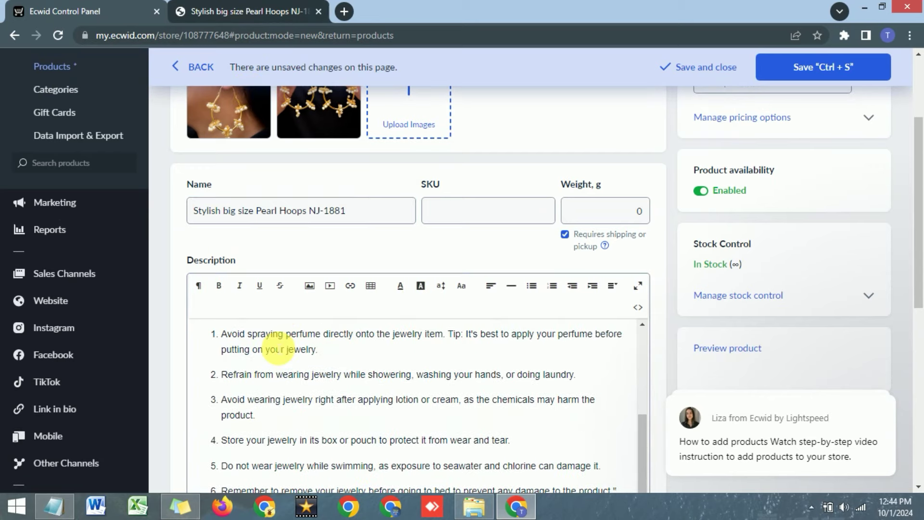
scroll(549, 327, up, 3)
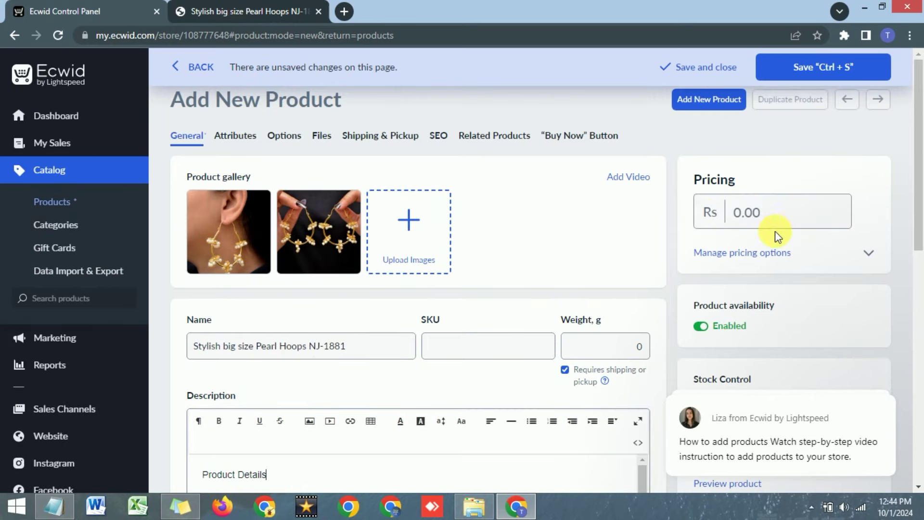
Set the price to 2000, save the product, and return to the Products list.
click(778, 216)
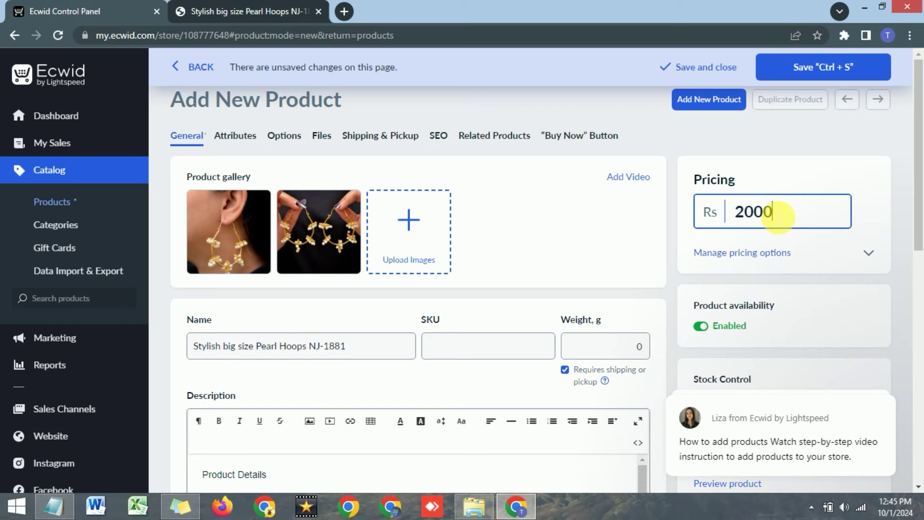
click(870, 215)
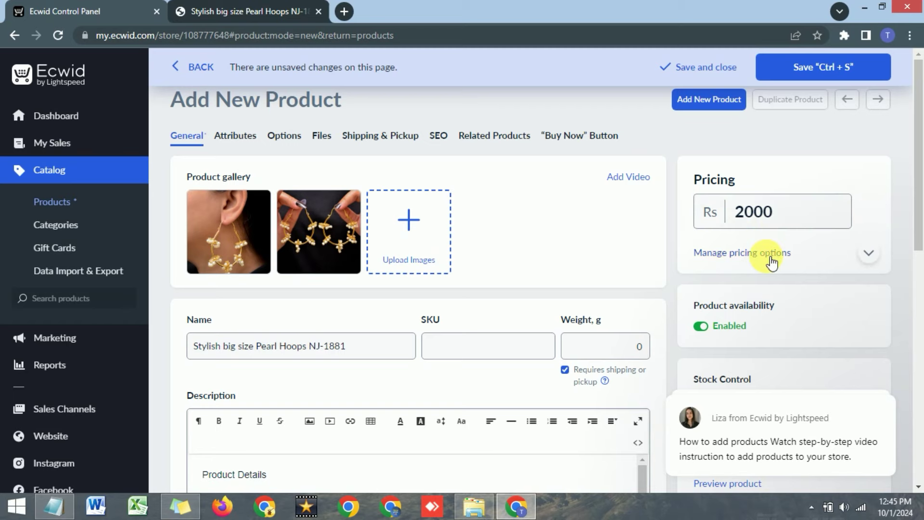
scroll(766, 259, down, 4)
scroll(764, 258, up, 4)
click(832, 66)
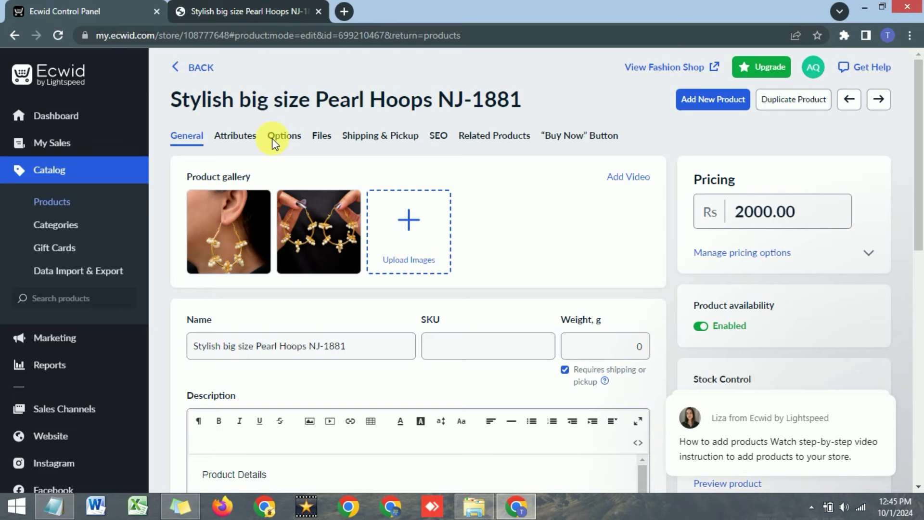
click(187, 72)
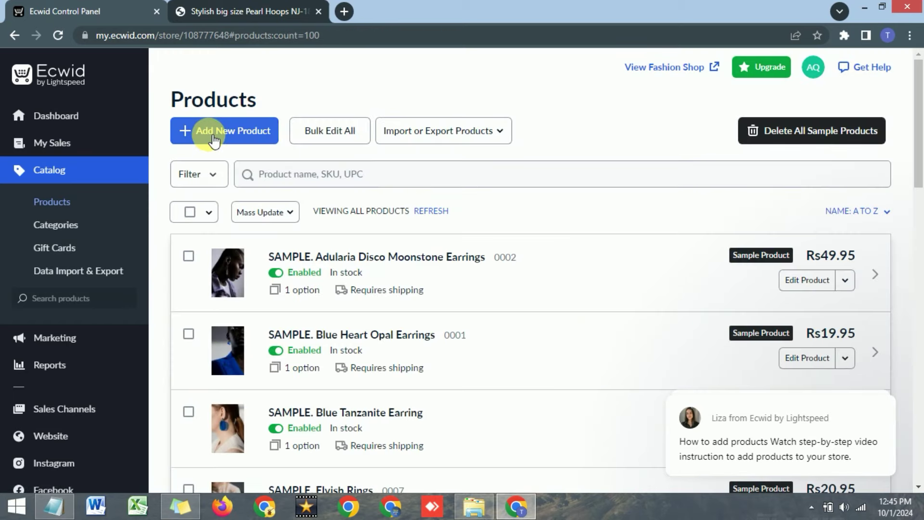
Find Stylish big size Pearl Hoops NJ-1881 on the storefront and open its Rs2,000.00 product page.
scroll(280, 191, down, 15)
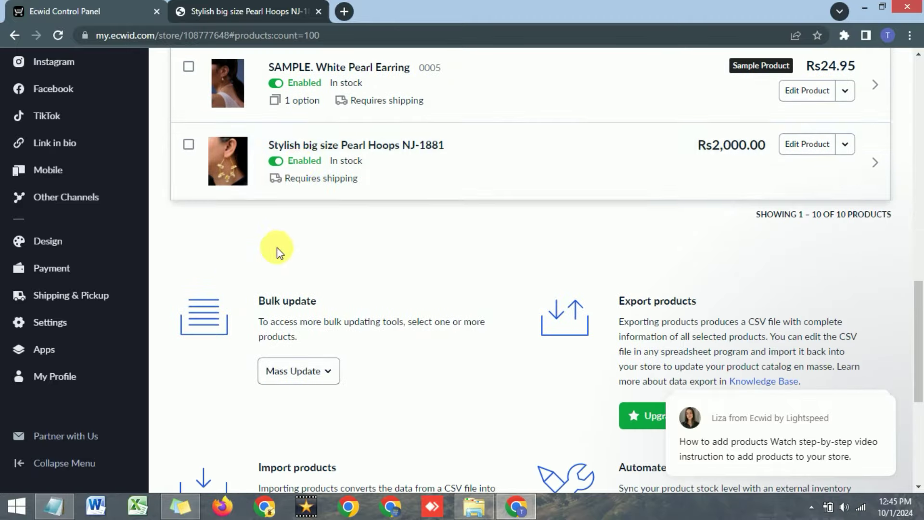
scroll(303, 159, up, 15)
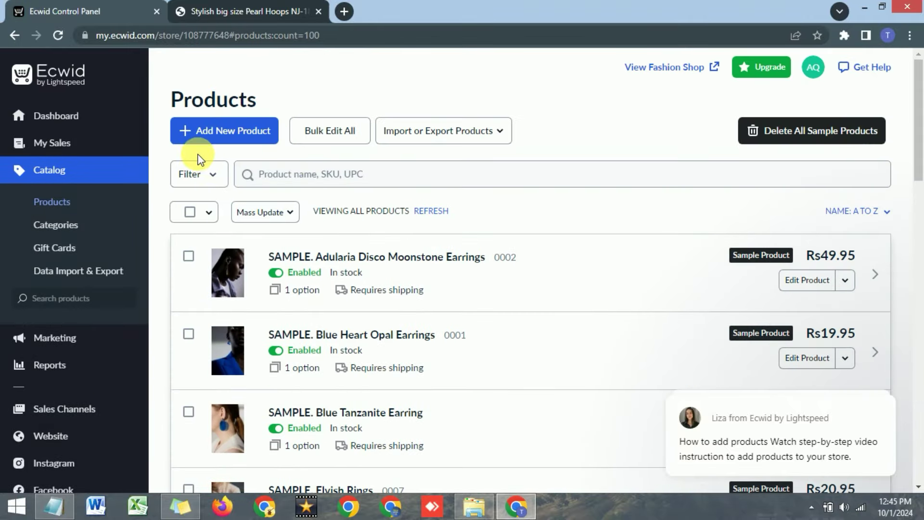
click(206, 133)
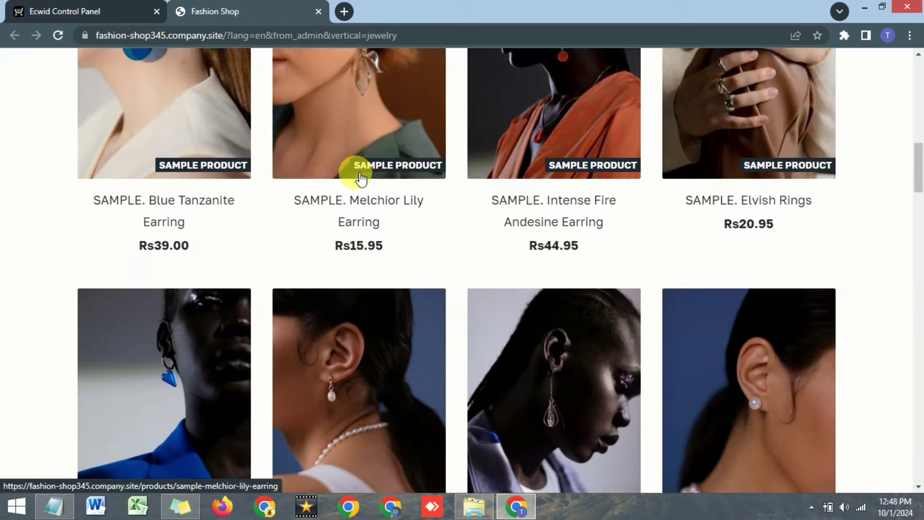
scroll(357, 175, down, 8)
scroll(361, 178, down, 3)
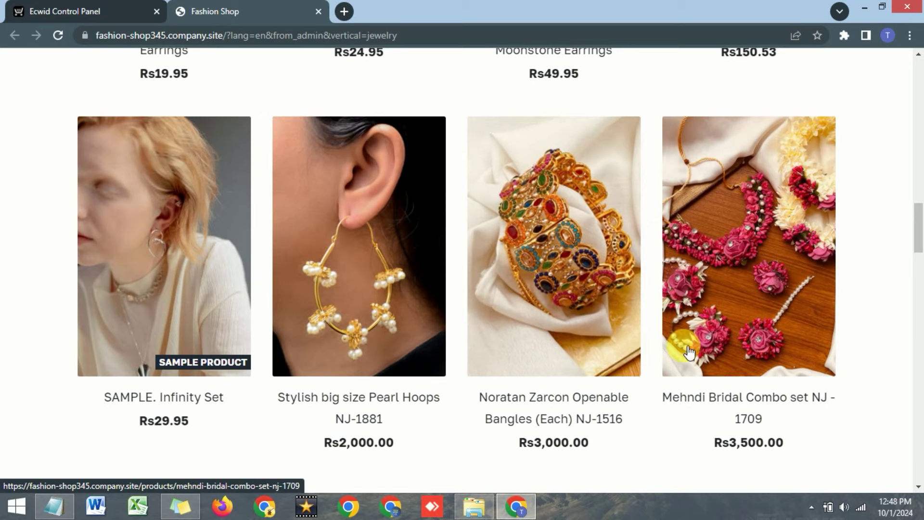
scroll(676, 343, down, 2)
click(362, 339)
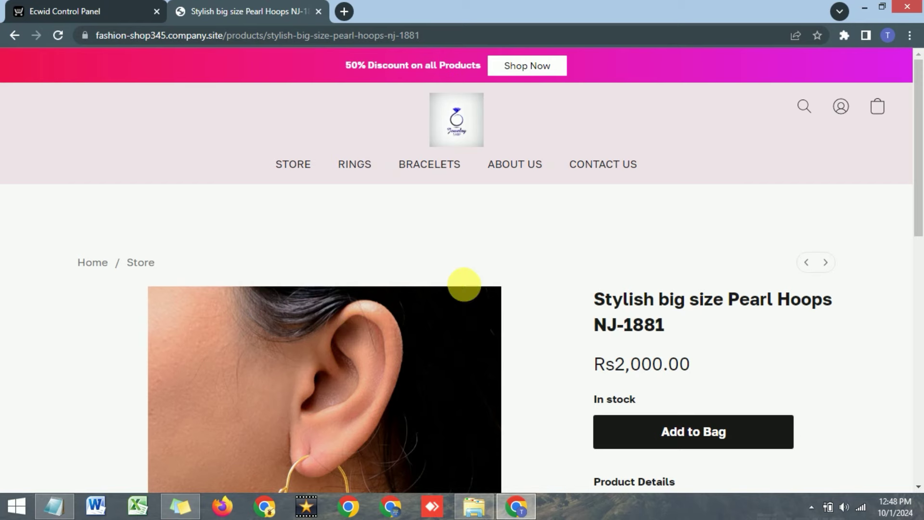
scroll(511, 282, down, 7)
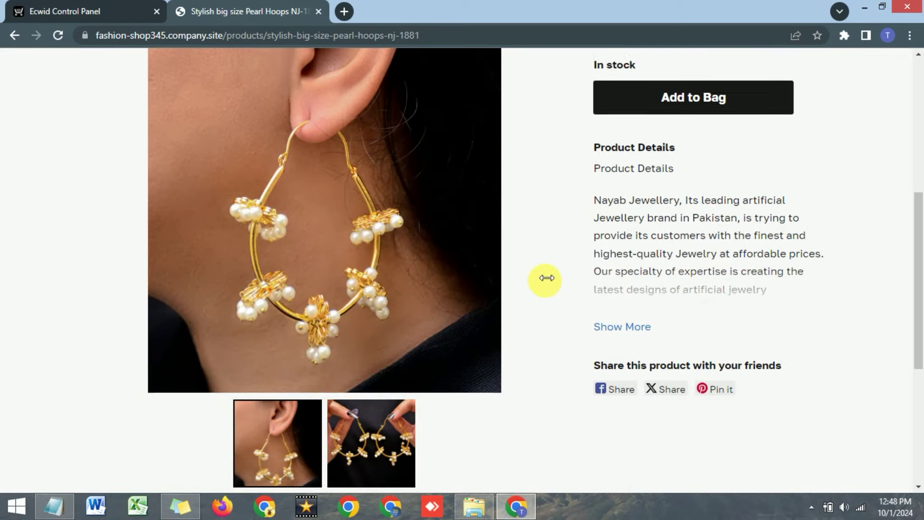
scroll(542, 280, up, 3)
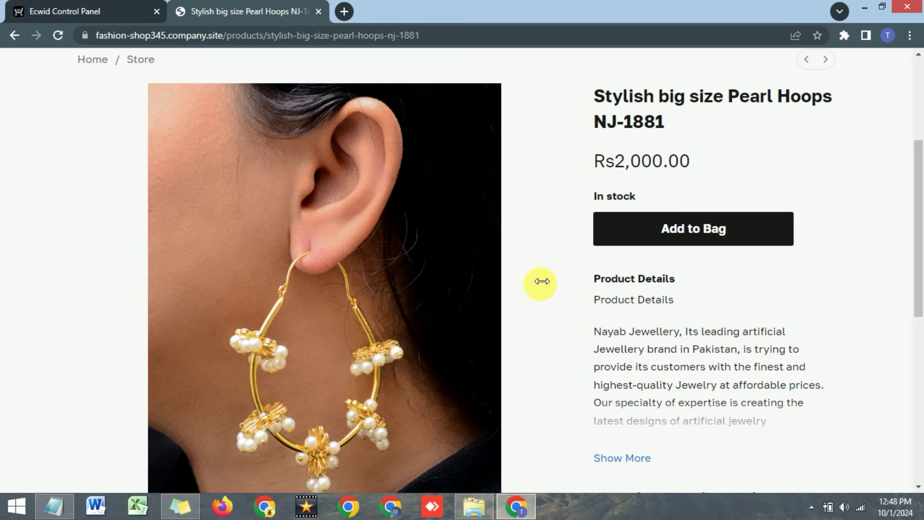
scroll(542, 282, up, 2)
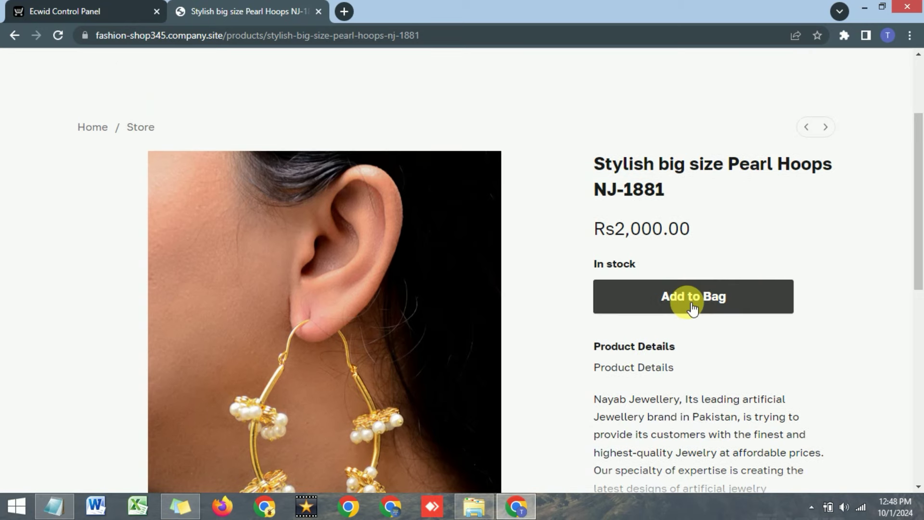
Test-checkout the Pearl Hoops with a saved e-mail up to shipping, then close the storefront tab.
click(692, 303)
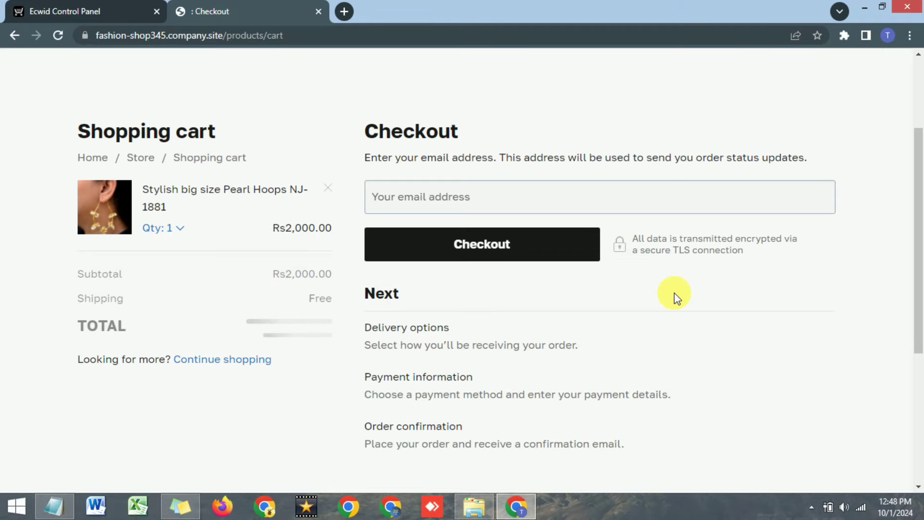
click(522, 200)
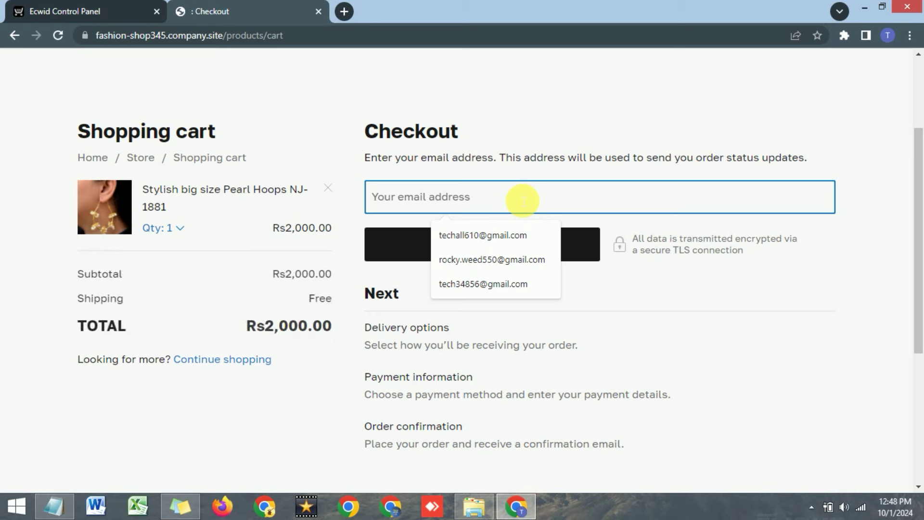
click(496, 234)
click(496, 248)
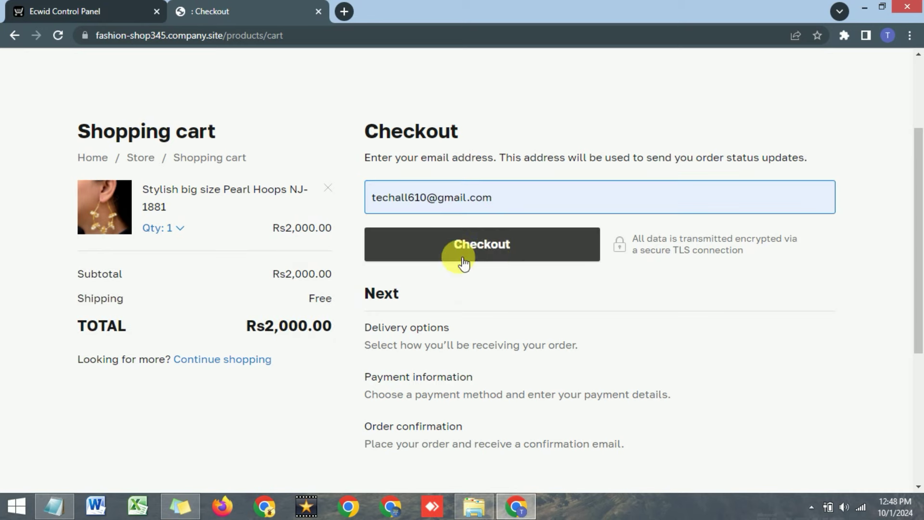
click(428, 265)
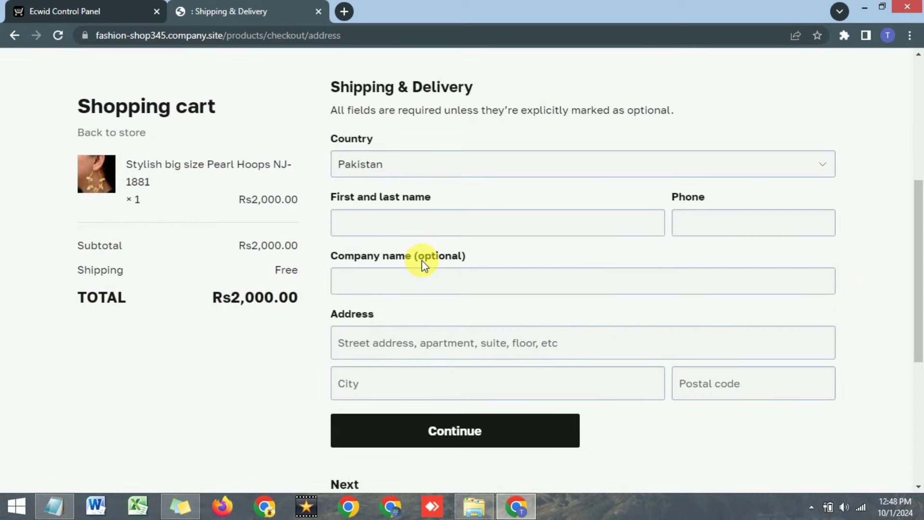
click(318, 11)
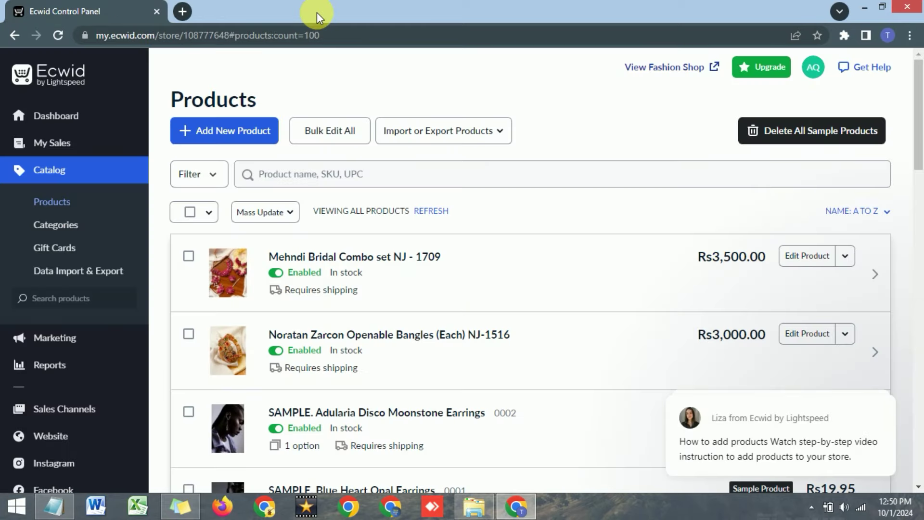
Start a new root category under Categories, trying and cancelling a category image.
click(68, 231)
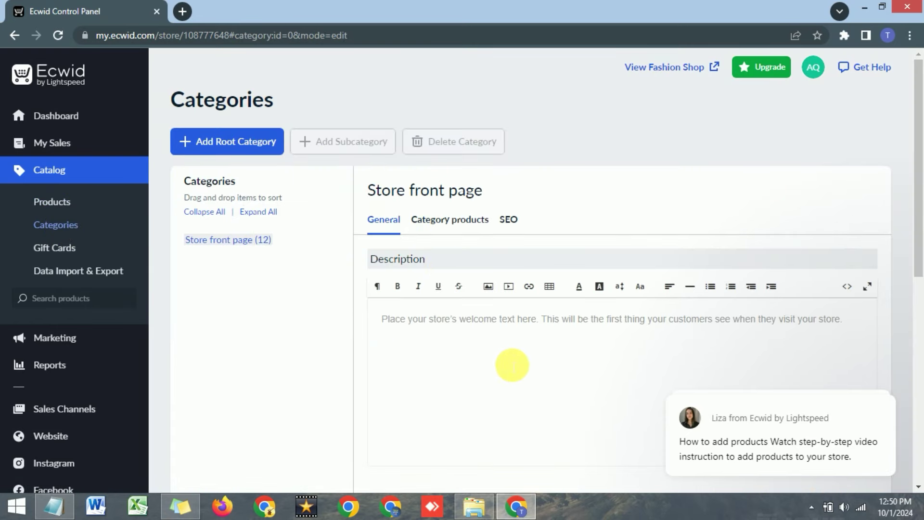
click(207, 145)
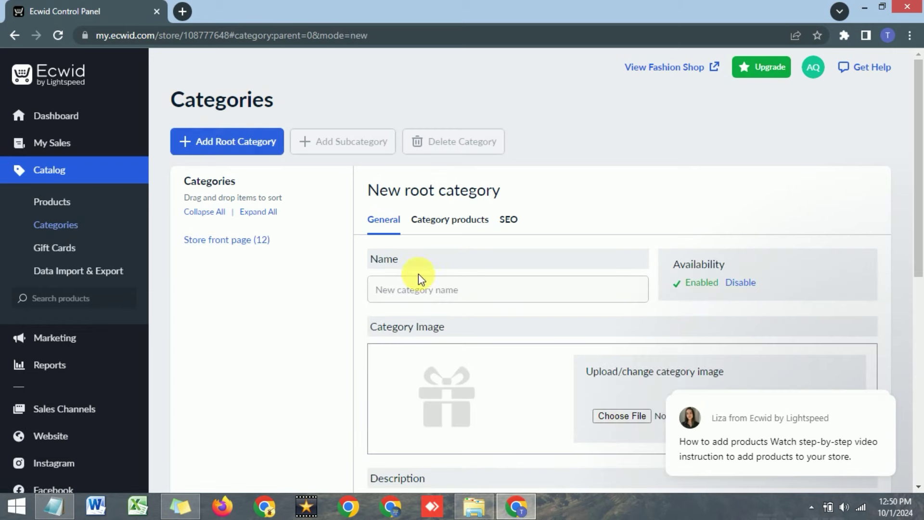
click(440, 294)
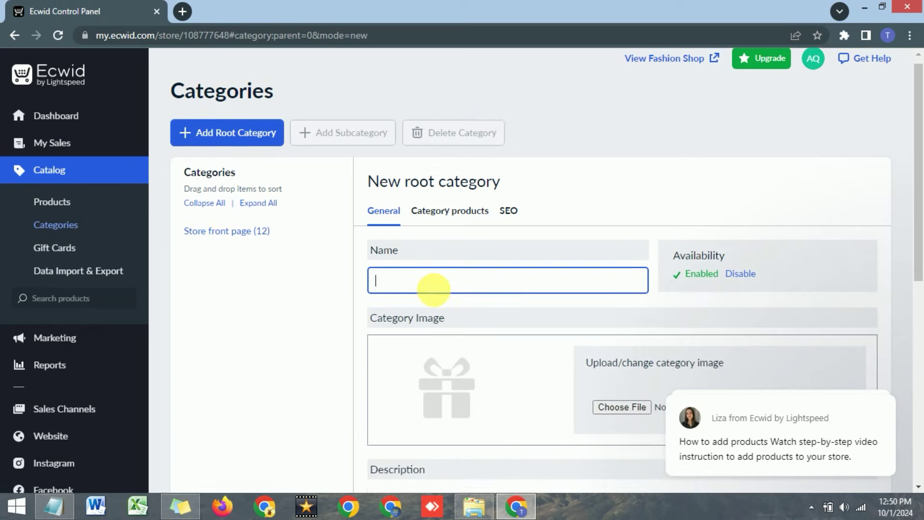
scroll(530, 346, down, 2)
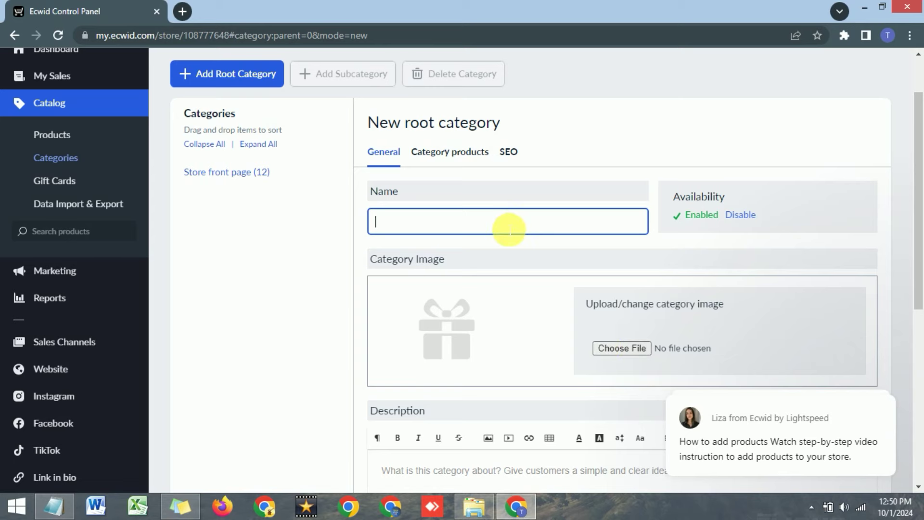
scroll(481, 229, down, 2)
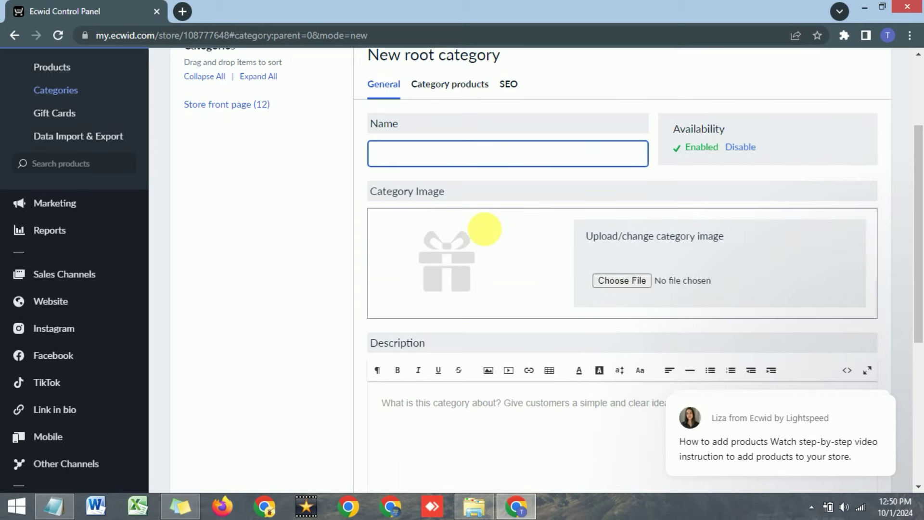
click(615, 286)
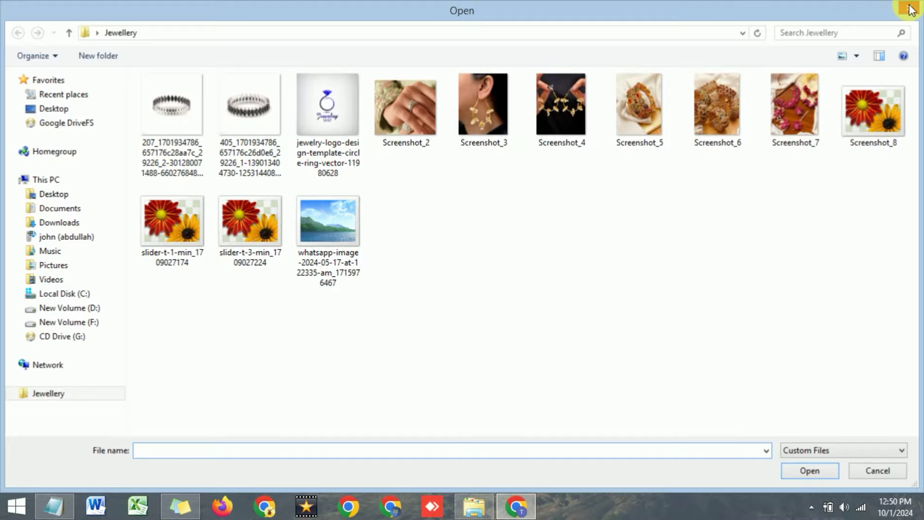
click(911, 9)
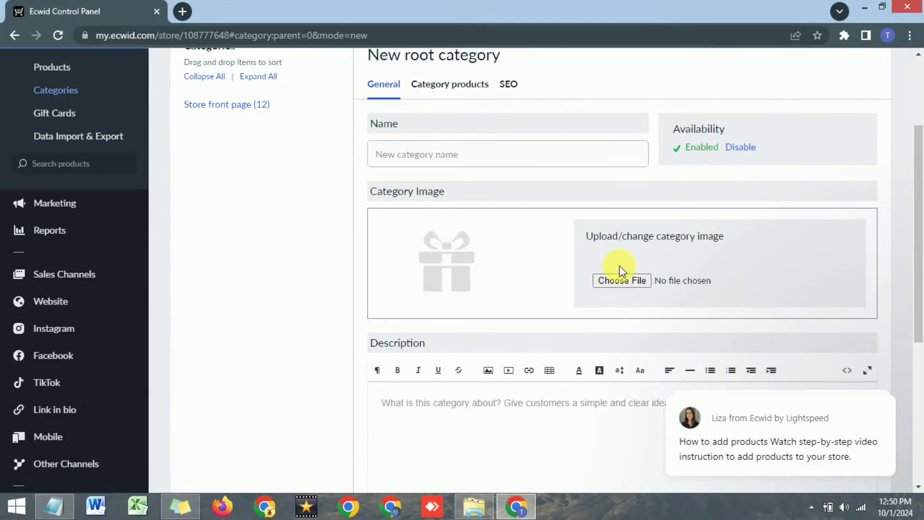
scroll(597, 274, down, 1)
scroll(598, 275, up, 3)
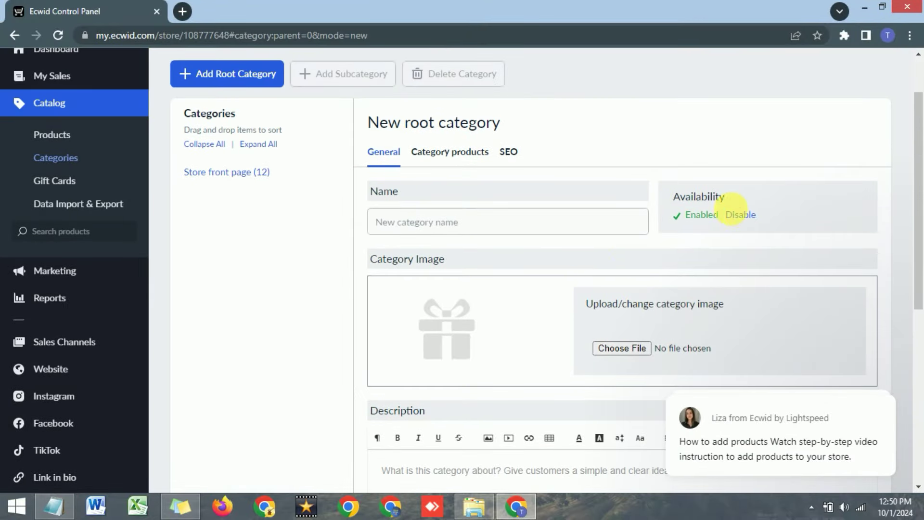
Check the Category products and General tabs and preview the Fashion Shop storefront.
click(429, 156)
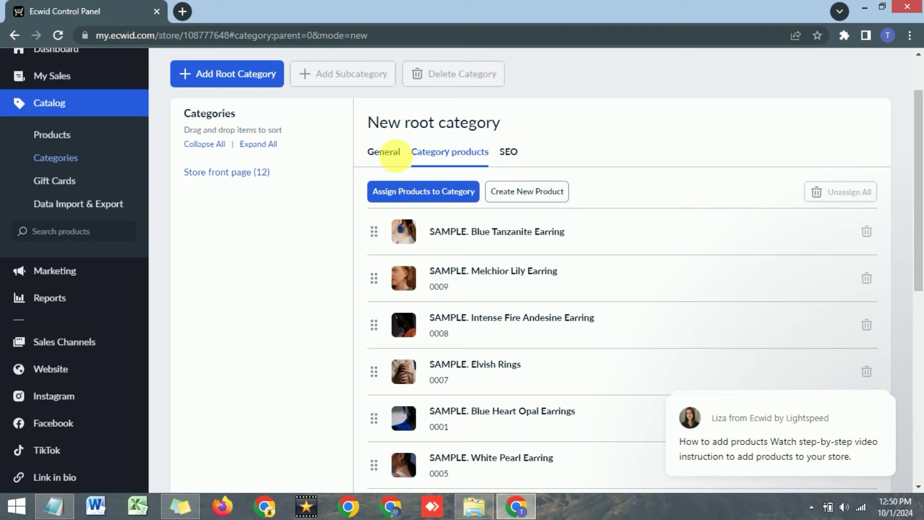
click(392, 156)
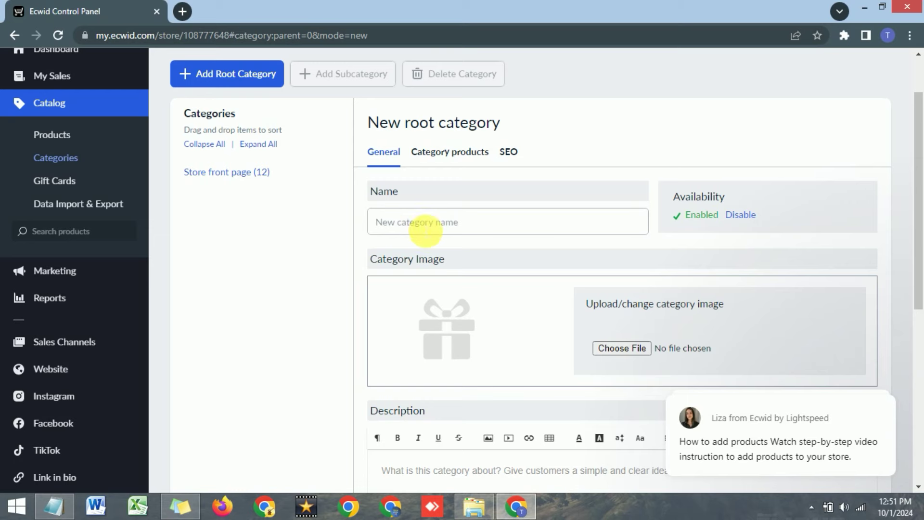
scroll(527, 247, down, 3)
scroll(407, 201, up, 3)
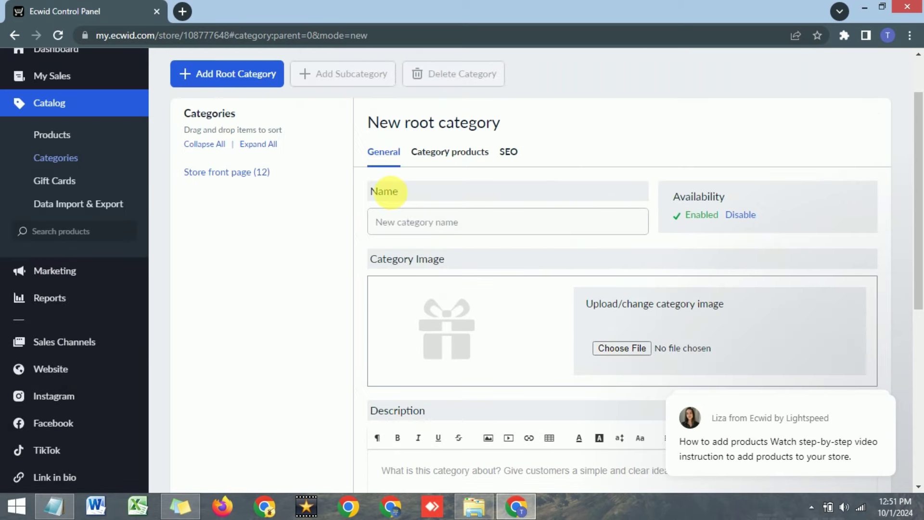
click(409, 225)
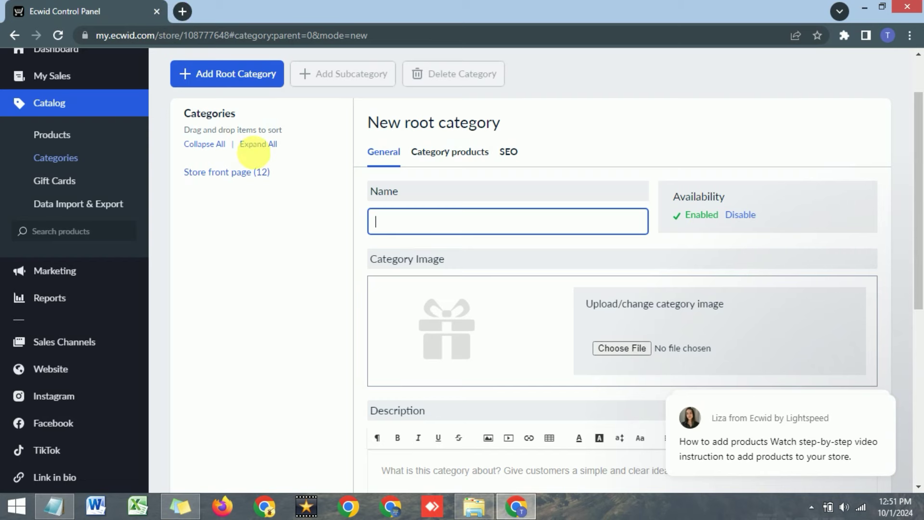
scroll(481, 202, up, 2)
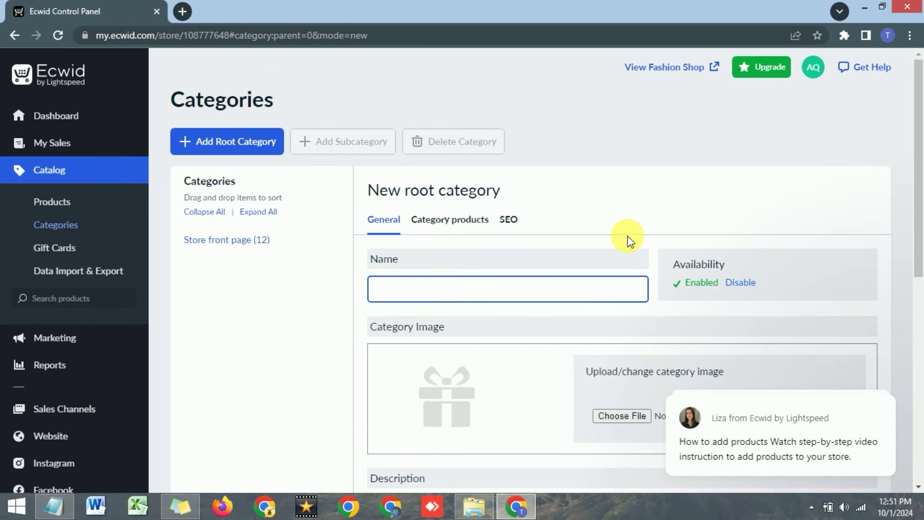
click(647, 72)
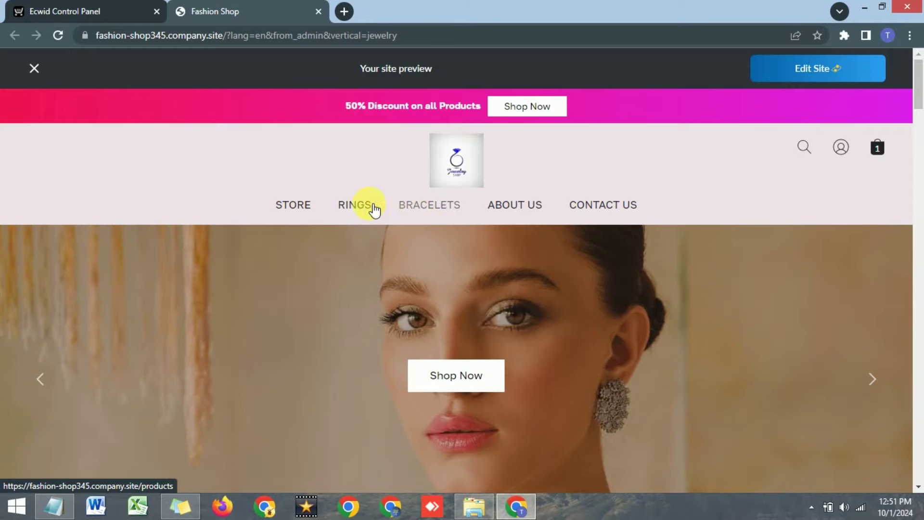
click(119, 6)
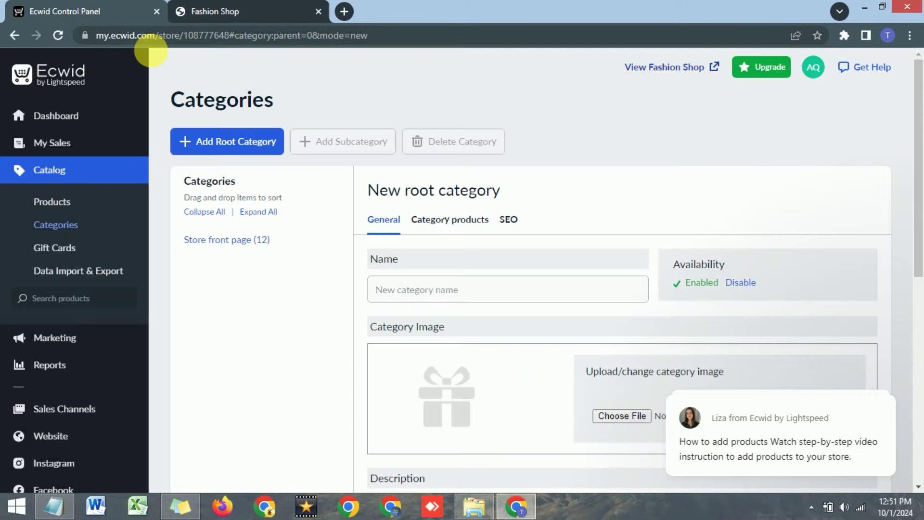
click(440, 295)
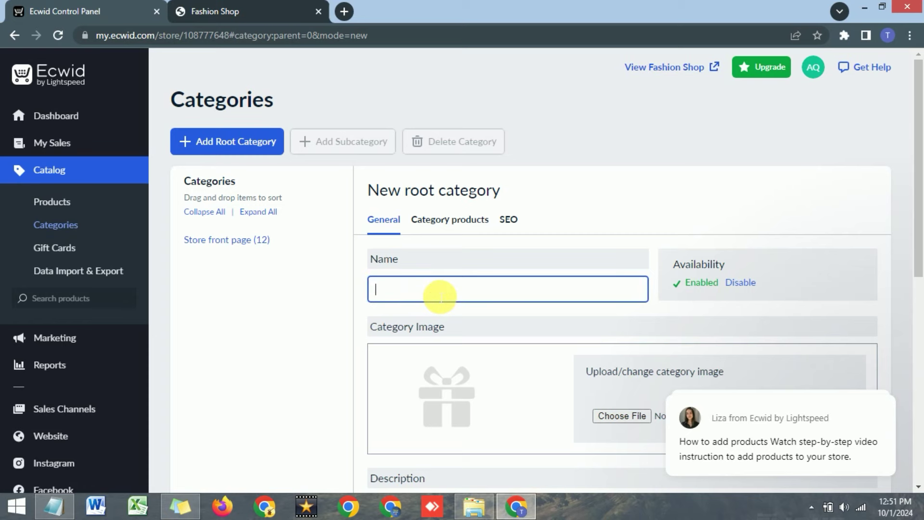
Name the new root category 'Lipstick' and save it.
text(Lipstick)
scroll(465, 282, down, 5)
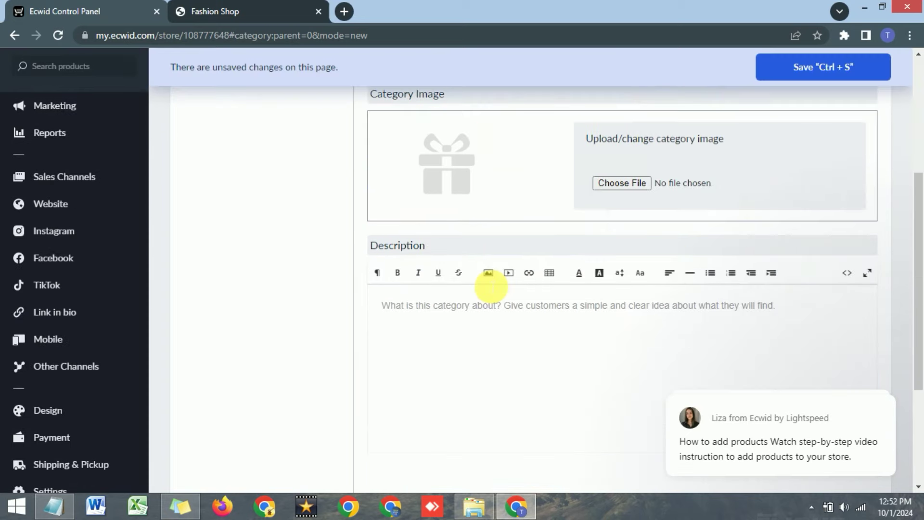
scroll(479, 283, up, 4)
scroll(479, 282, down, 7)
scroll(472, 277, up, 8)
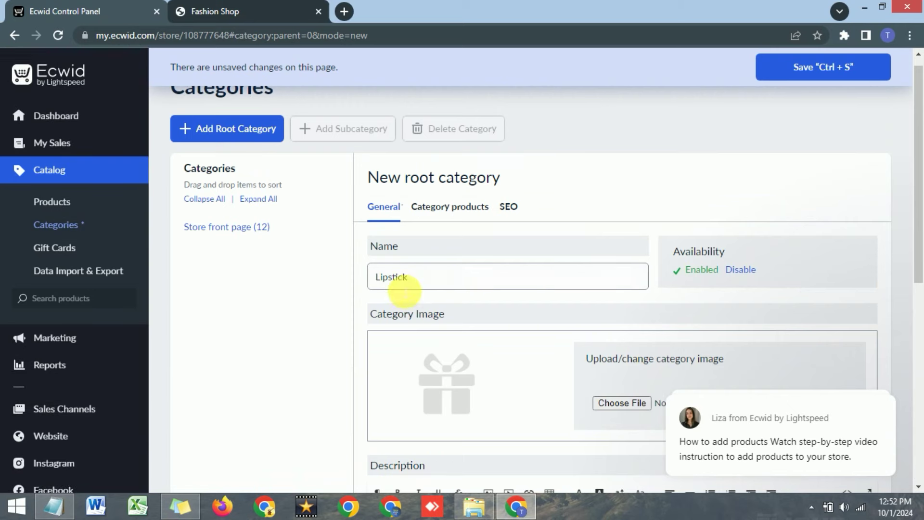
click(779, 67)
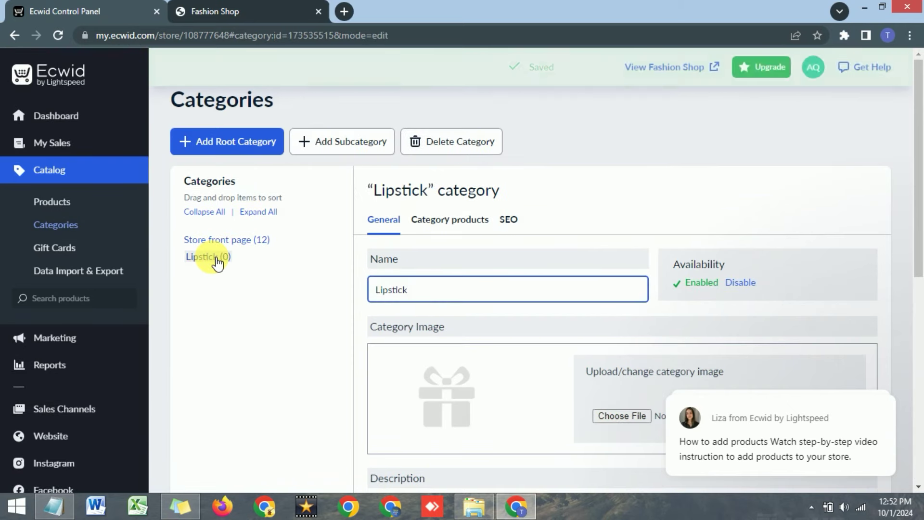
Assign the product SAMPLE. Infinity Set to the Lipstick category.
click(218, 260)
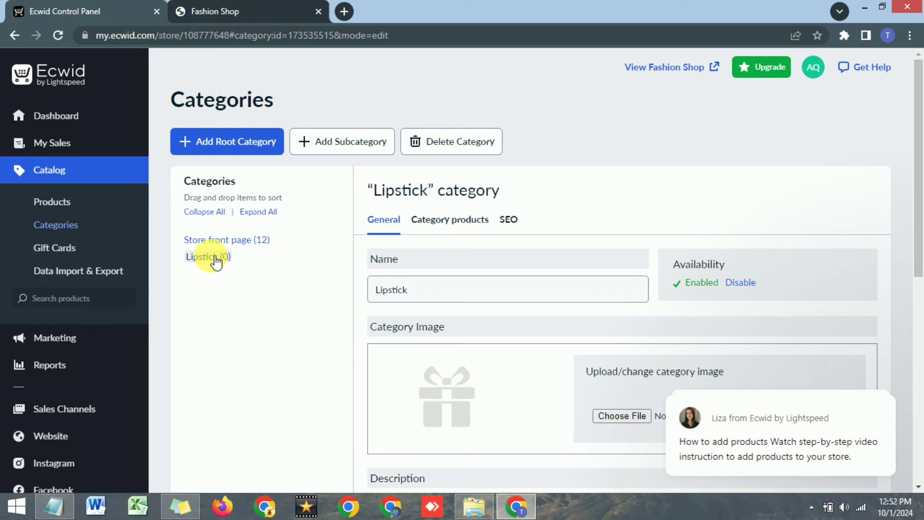
click(438, 221)
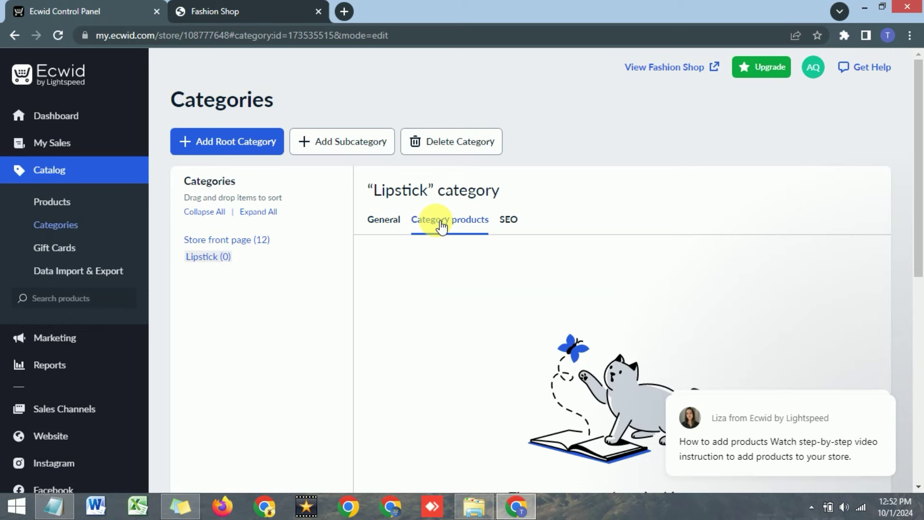
scroll(435, 224, down, 1)
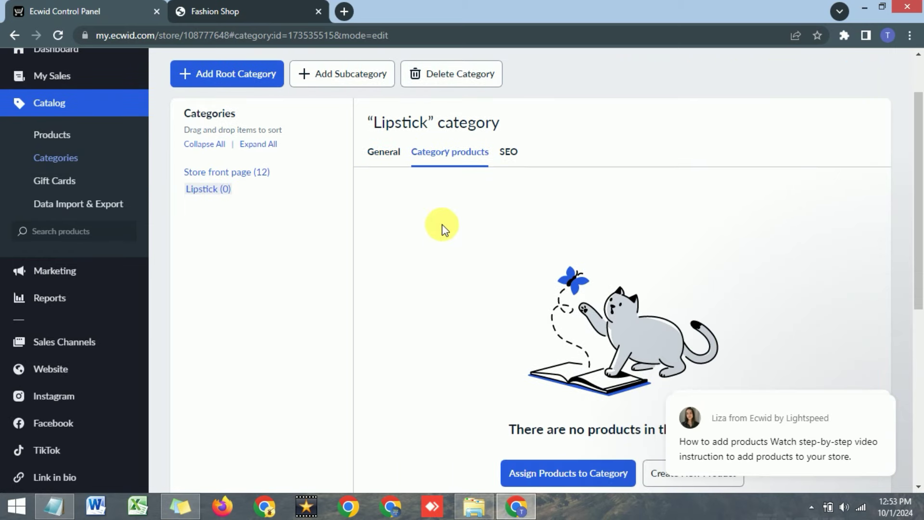
click(380, 151)
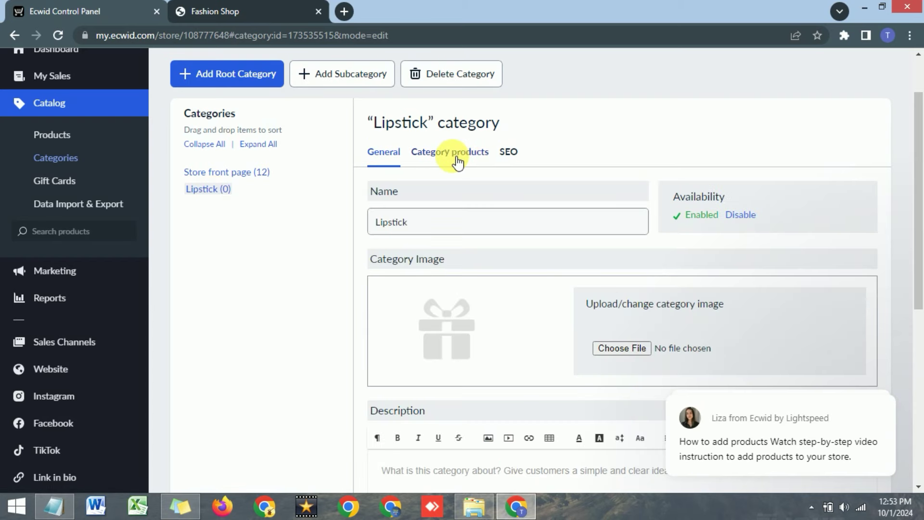
click(457, 162)
scroll(490, 177, down, 1)
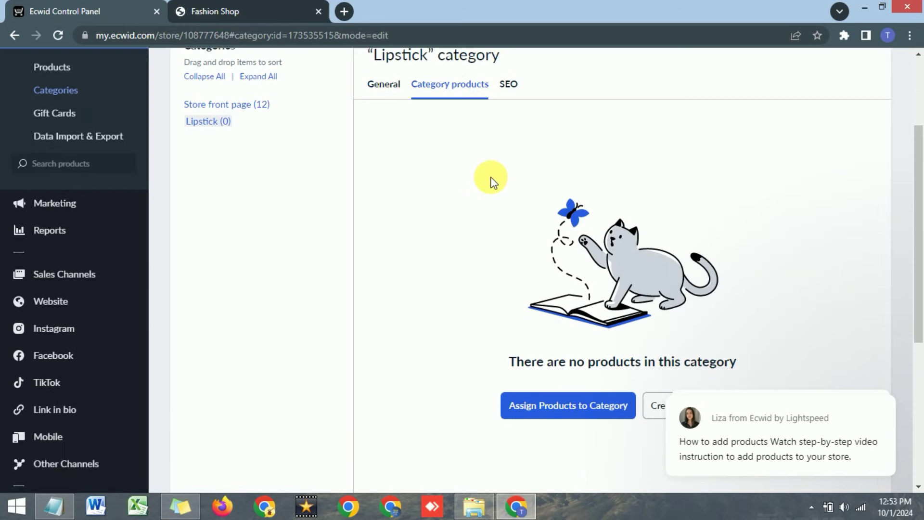
scroll(490, 177, down, 2)
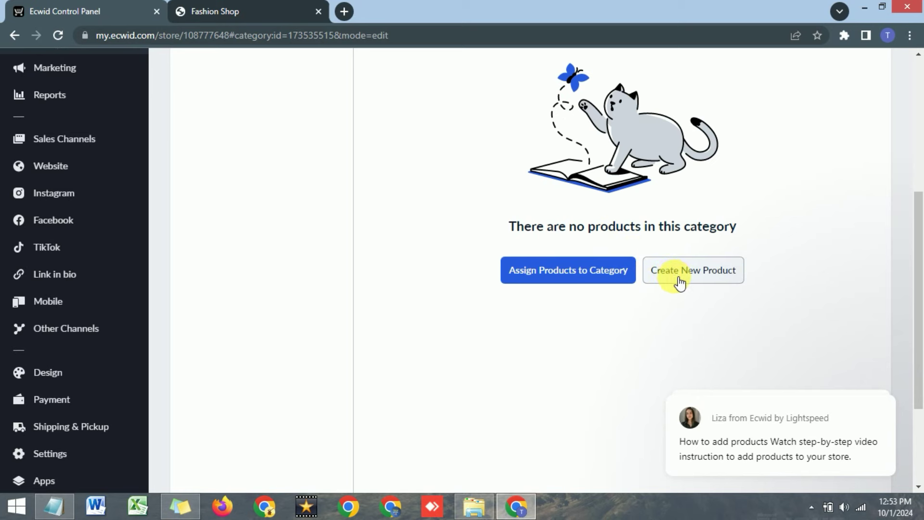
click(547, 277)
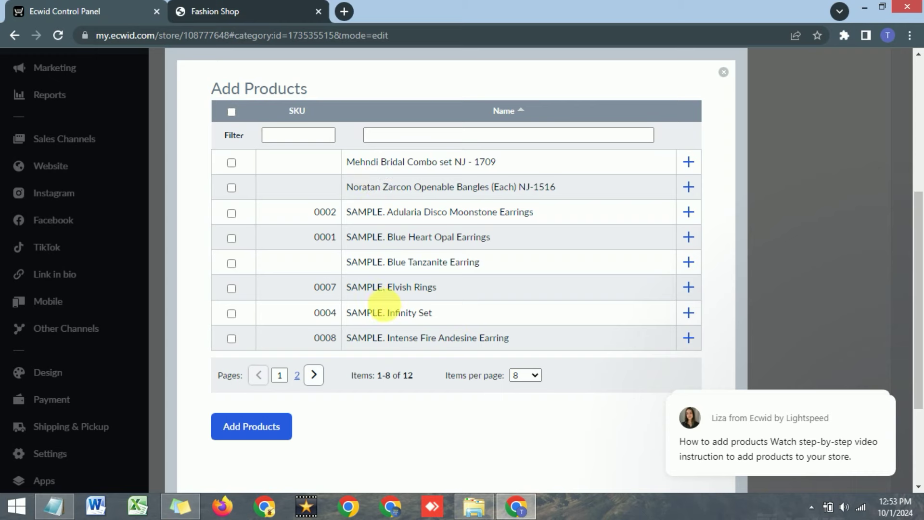
click(258, 433)
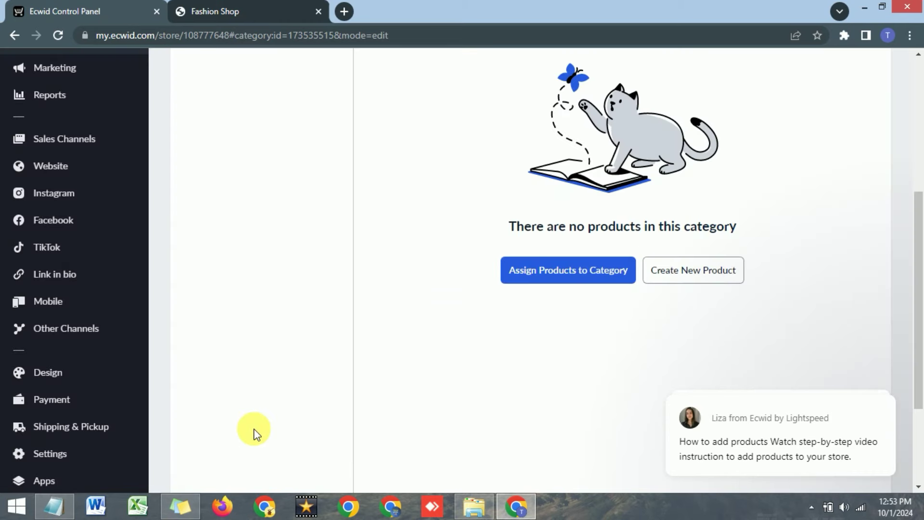
scroll(481, 265, up, 3)
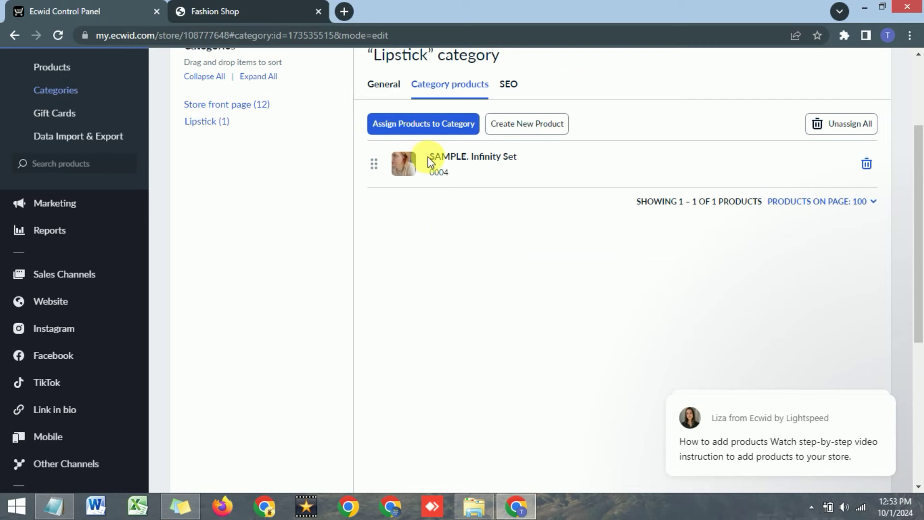
scroll(472, 207, up, 3)
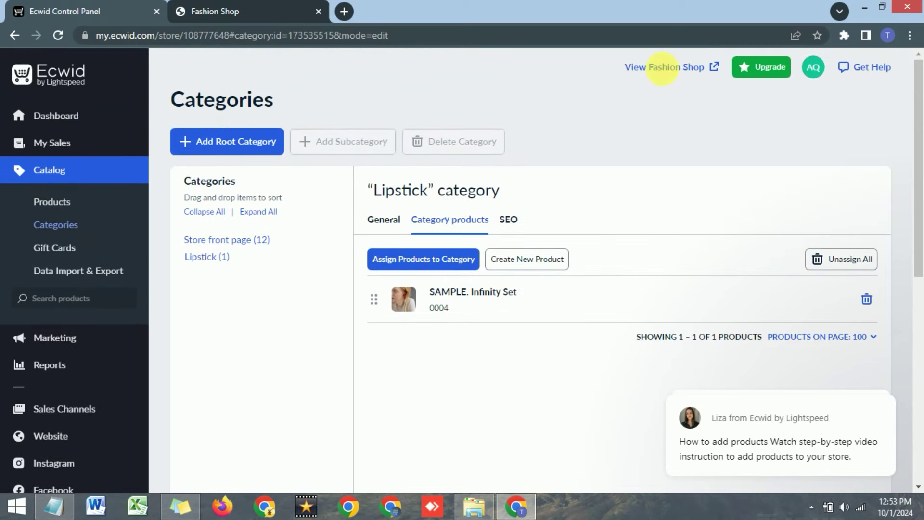
View the Lipstick category page on the Fashion Shop storefront, then return to the control panel.
click(681, 67)
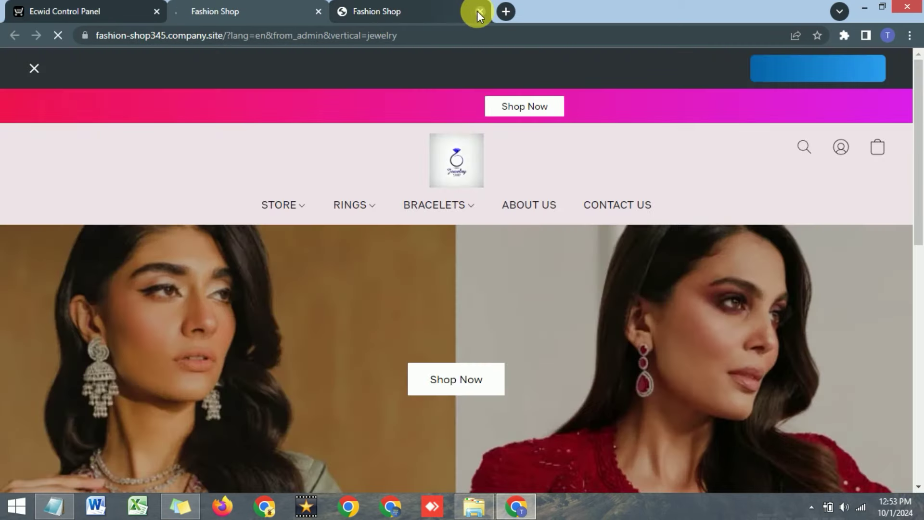
click(478, 11)
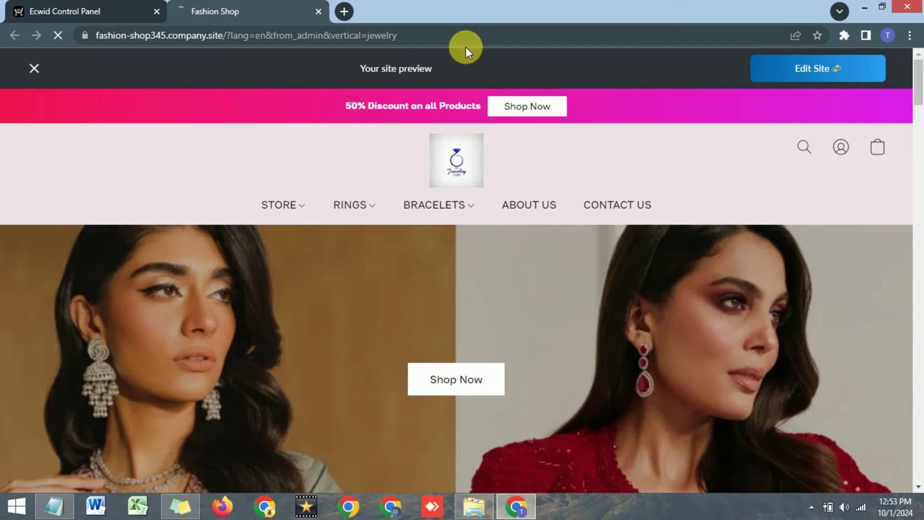
mouse_move(445, 210)
click(426, 267)
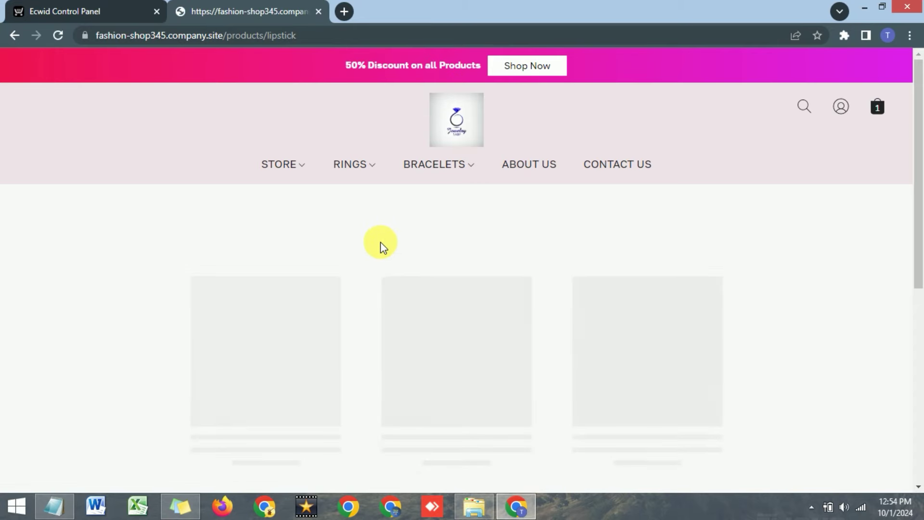
scroll(381, 242, down, 3)
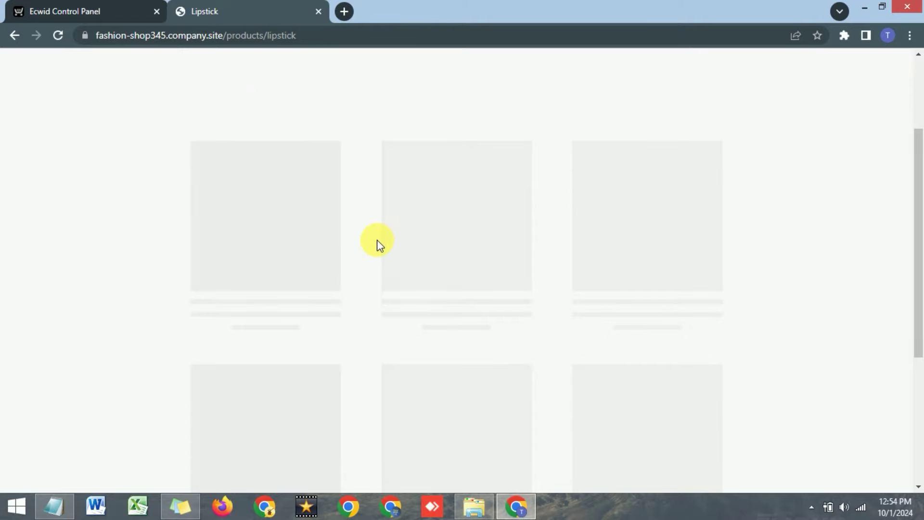
scroll(376, 239, down, 2)
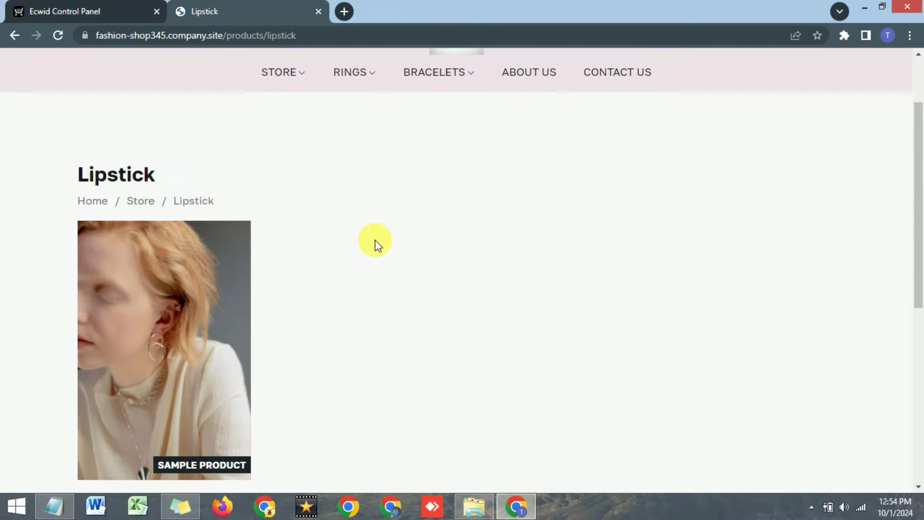
scroll(140, 288, down, 2)
scroll(140, 324, up, 4)
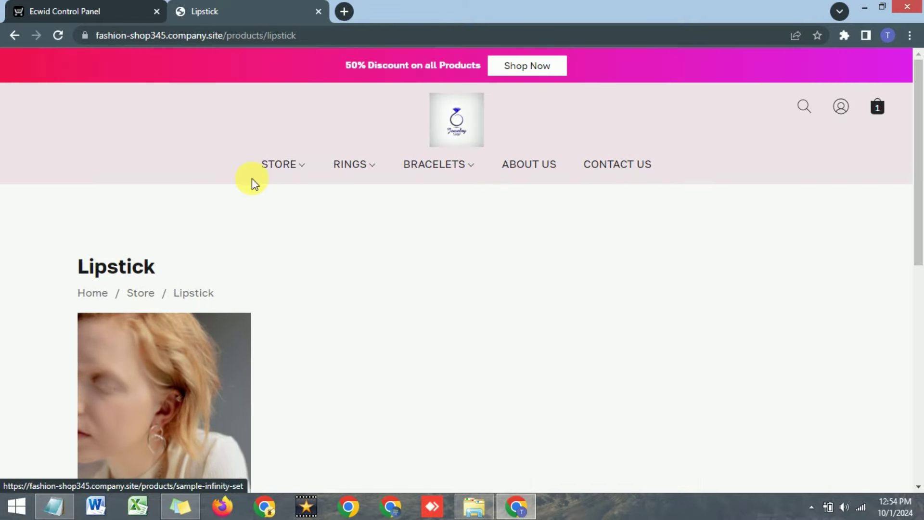
click(116, 6)
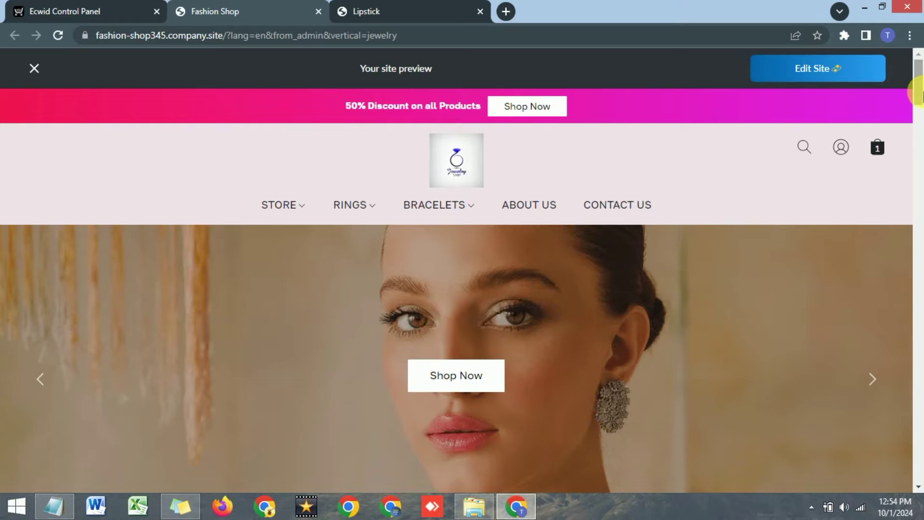
drag(922, 95, 857, 230)
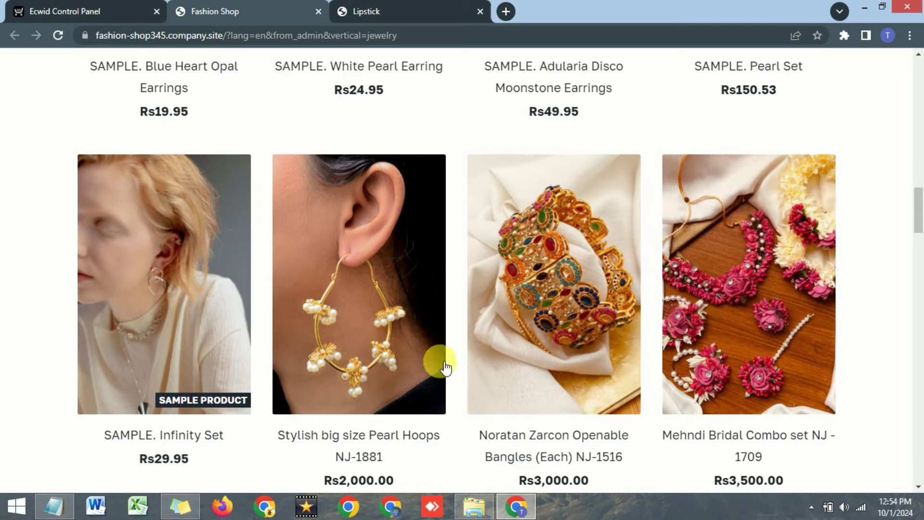
drag(921, 202, 920, 337)
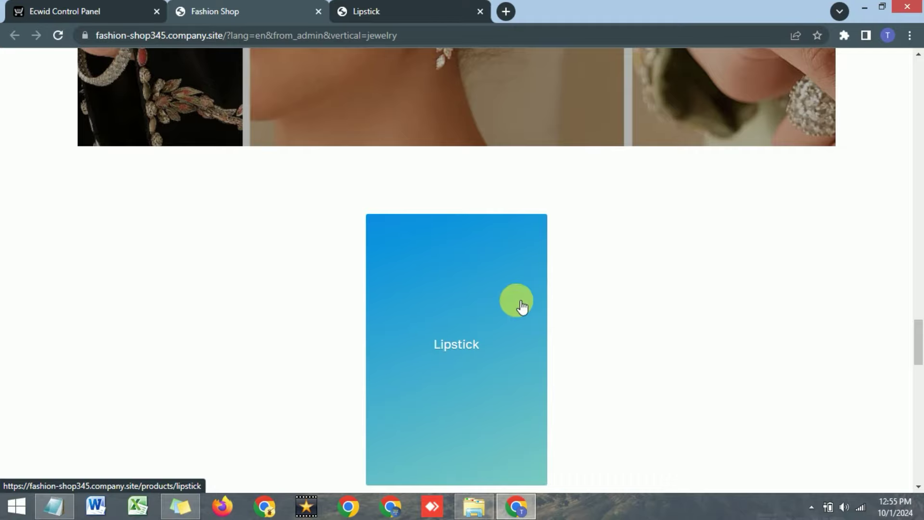
drag(918, 337, 920, 443)
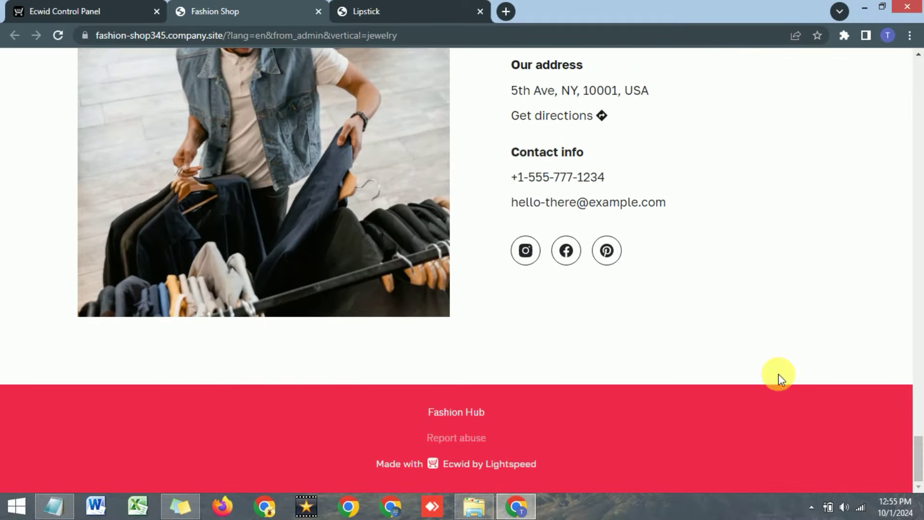